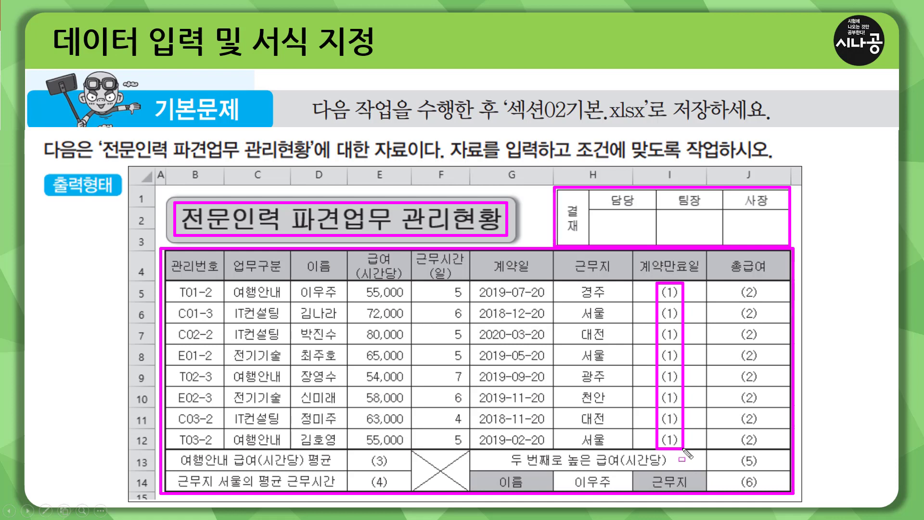
pyautogui.moveTo(735, 284)
pyautogui.mouseDown()
pyautogui.moveTo(779, 433)
pyautogui.moveTo(778, 454)
pyautogui.moveTo(768, 446)
pyautogui.mouseUp()
pyautogui.moveTo(369, 451); pyautogui.dragTo(399, 493)
pyautogui.moveTo(735, 452); pyautogui.dragTo(770, 494)
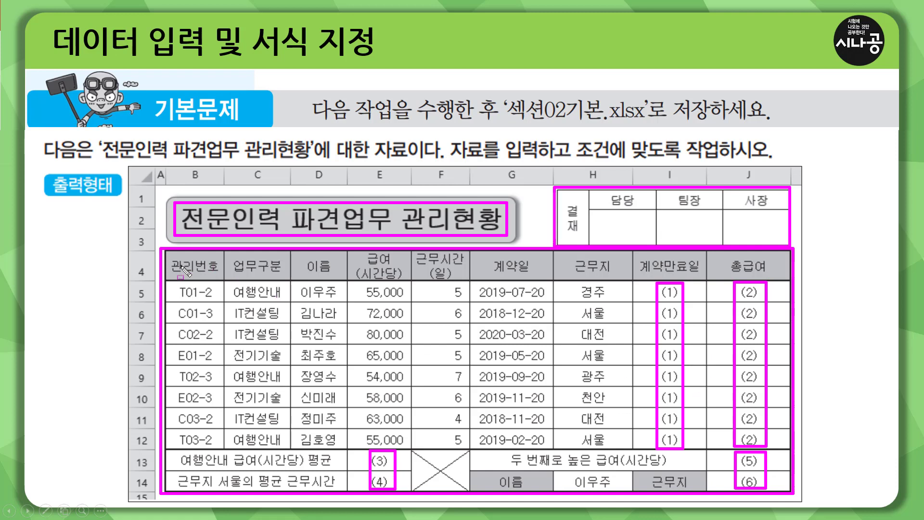
pyautogui.moveTo(169, 276); pyautogui.dragTo(356, 274)
pyautogui.moveTo(172, 274)
pyautogui.mouseDown()
pyautogui.moveTo(173, 252)
pyautogui.moveTo(587, 252)
pyautogui.moveTo(772, 275)
pyautogui.mouseUp()
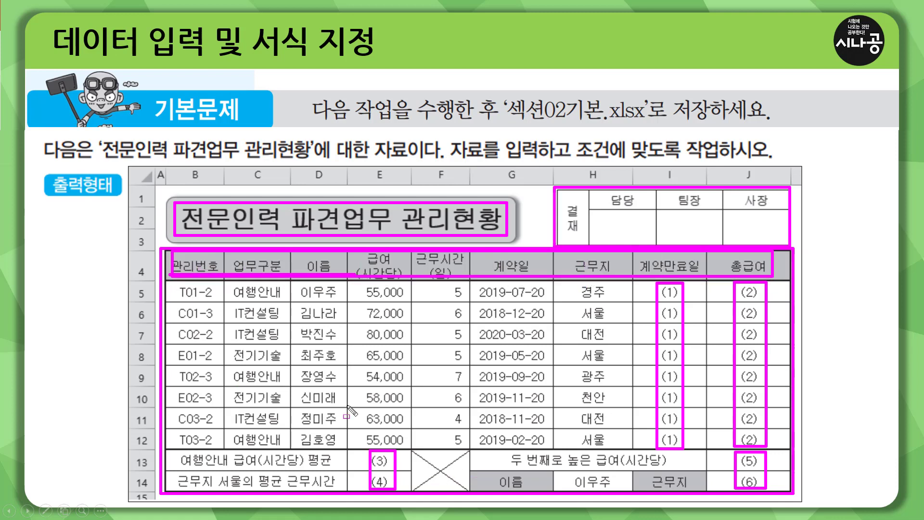
pyautogui.press('e')
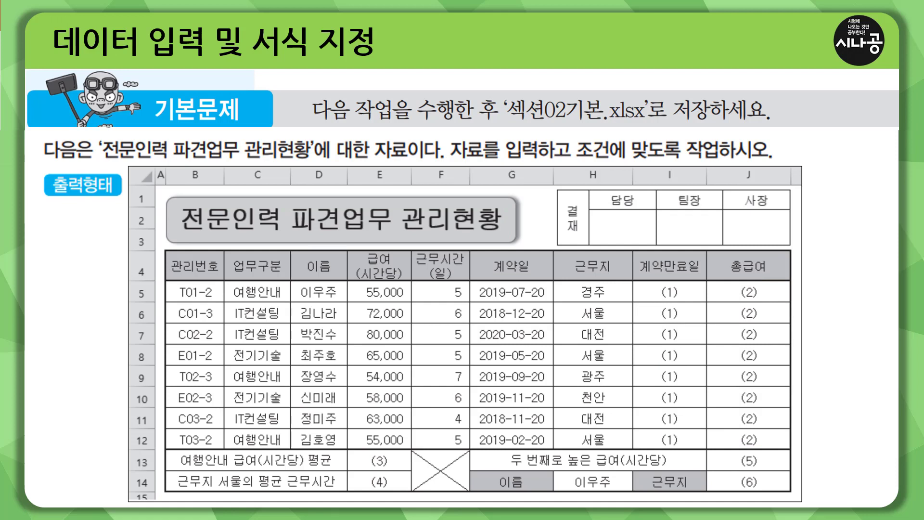
pyautogui.hotkey('ctrl', 'shift', 'd')
pyautogui.moveTo(185, 166); pyautogui.dragTo(205, 183)
pyautogui.moveTo(132, 261)
pyautogui.mouseDown()
pyautogui.moveTo(153, 280)
pyautogui.moveTo(222, 274)
pyautogui.mouseUp()
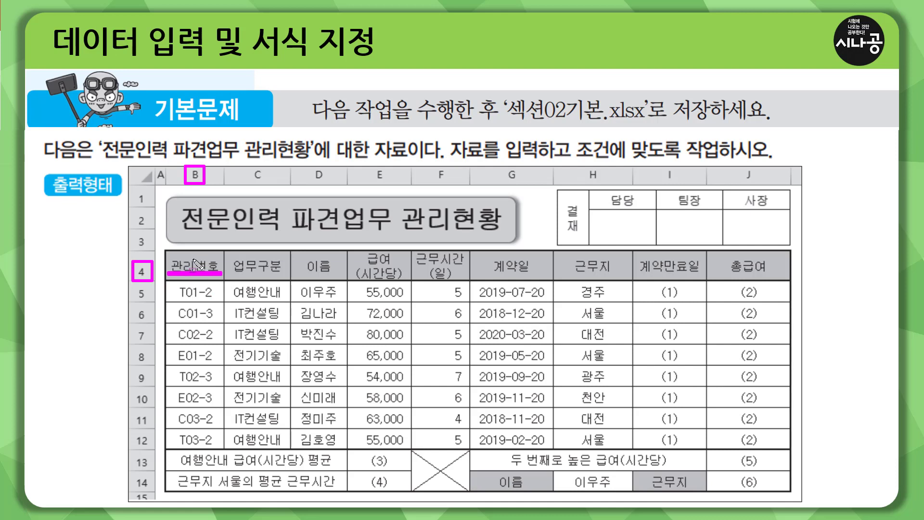
pyautogui.moveTo(229, 274); pyautogui.dragTo(773, 275)
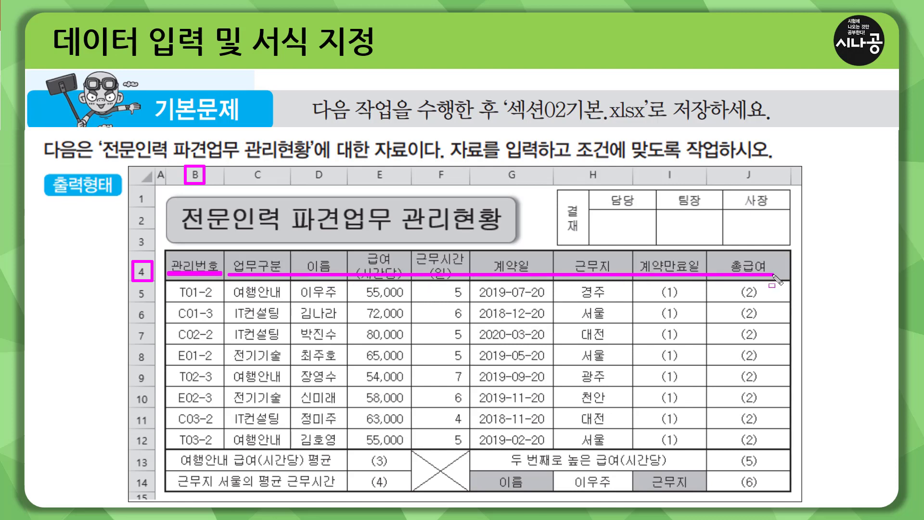
pyautogui.moveTo(164, 249)
pyautogui.mouseDown()
pyautogui.moveTo(507, 278)
pyautogui.moveTo(780, 278)
pyautogui.mouseUp()
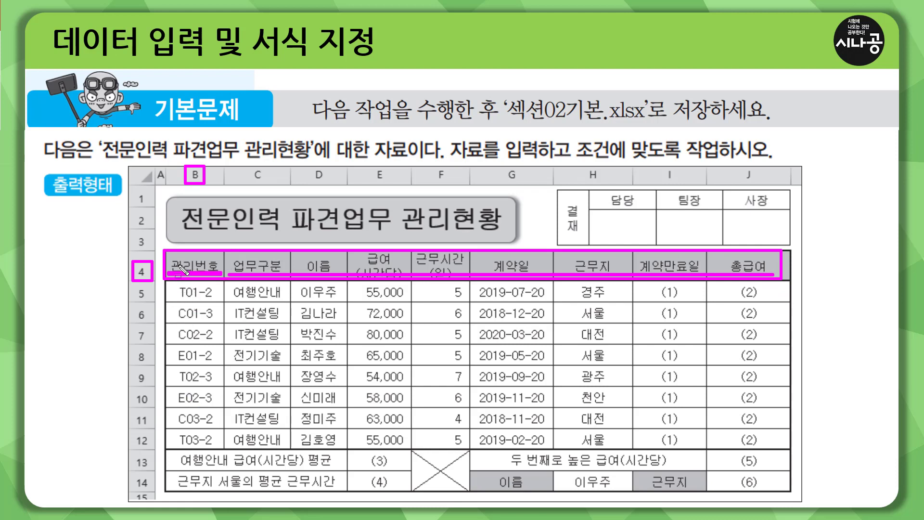
pyautogui.moveTo(176, 298); pyautogui.dragTo(631, 300)
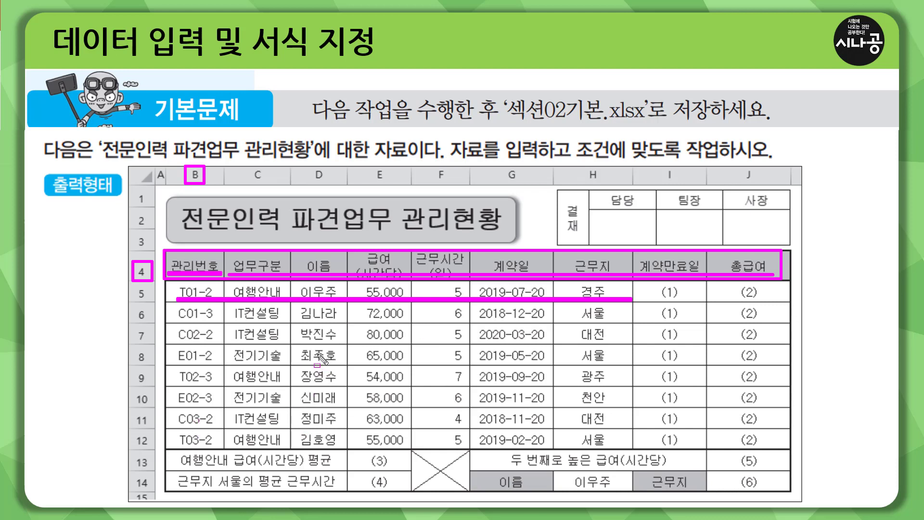
pyautogui.press('e')
pyautogui.moveTo(165, 249)
pyautogui.mouseDown()
pyautogui.moveTo(369, 283)
pyautogui.moveTo(791, 279)
pyautogui.mouseUp()
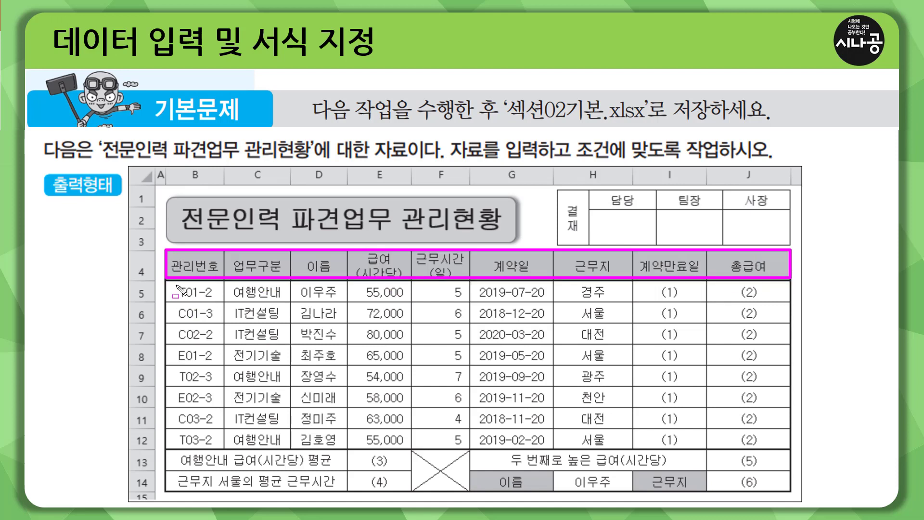
pyautogui.moveTo(176, 287)
pyautogui.mouseDown()
pyautogui.moveTo(212, 414)
pyautogui.moveTo(212, 457)
pyautogui.moveTo(212, 447)
pyautogui.mouseUp()
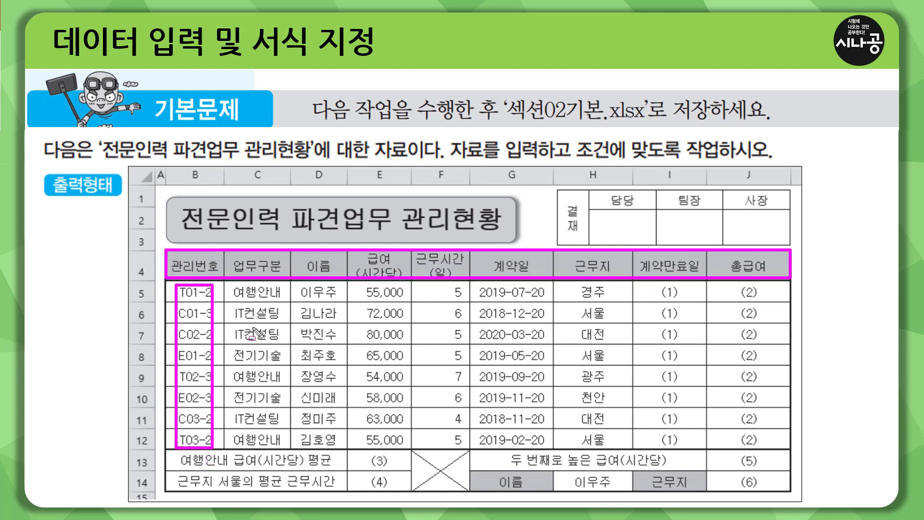
pyautogui.moveTo(235, 288); pyautogui.dragTo(273, 448)
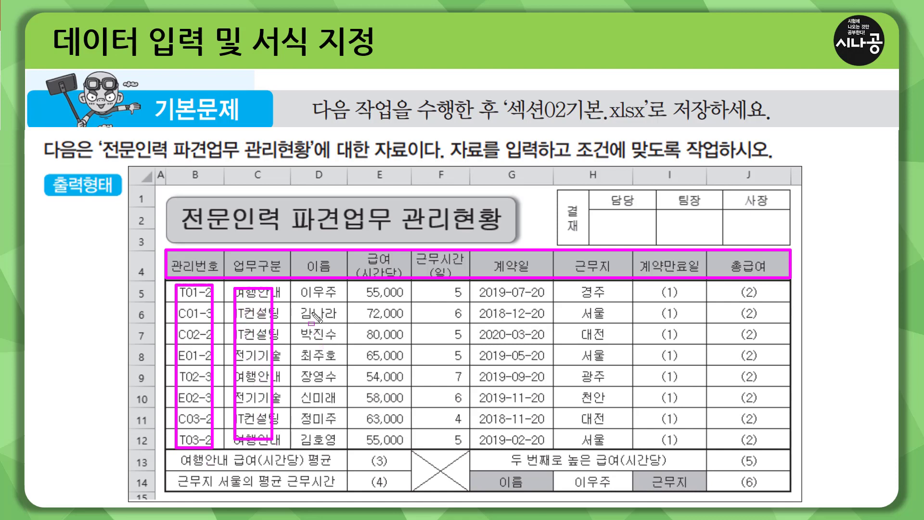
pyautogui.moveTo(304, 290); pyautogui.dragTo(335, 442)
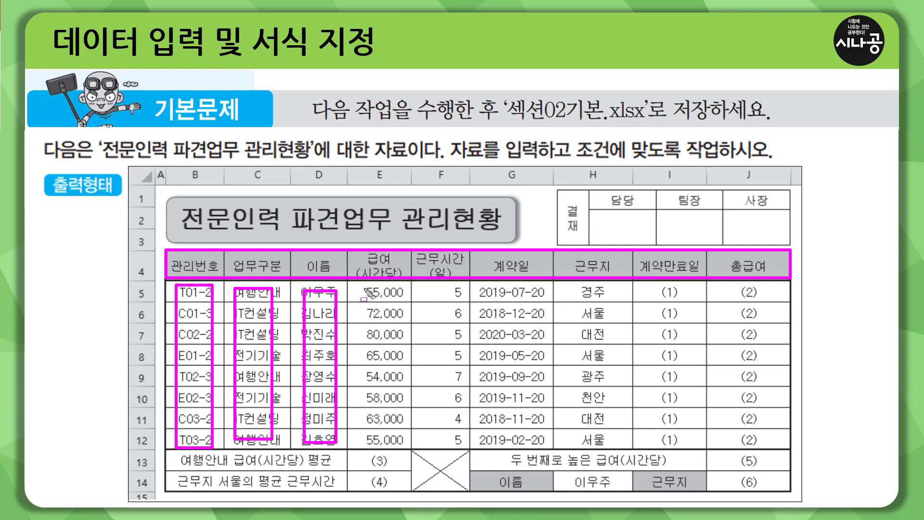
pyautogui.moveTo(364, 288)
pyautogui.mouseDown()
pyautogui.moveTo(415, 450)
pyautogui.moveTo(406, 442)
pyautogui.mouseUp()
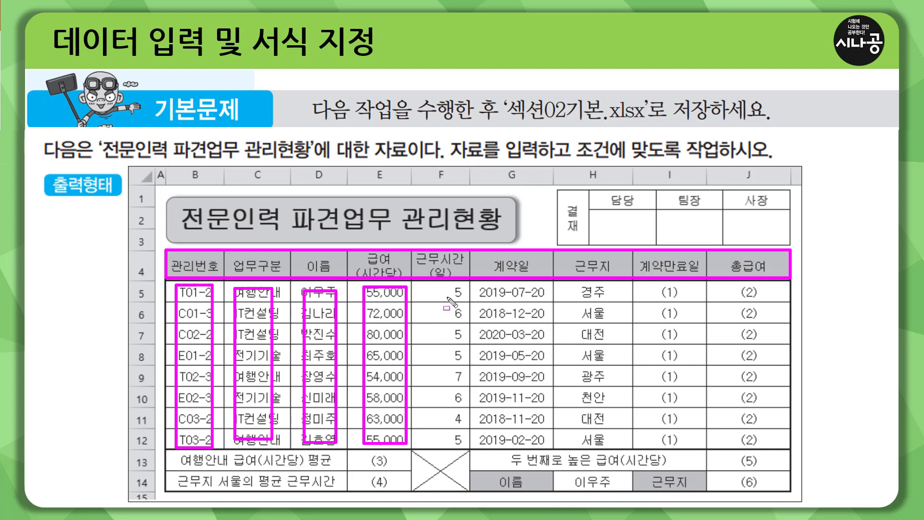
pyautogui.moveTo(447, 284); pyautogui.dragTo(464, 447)
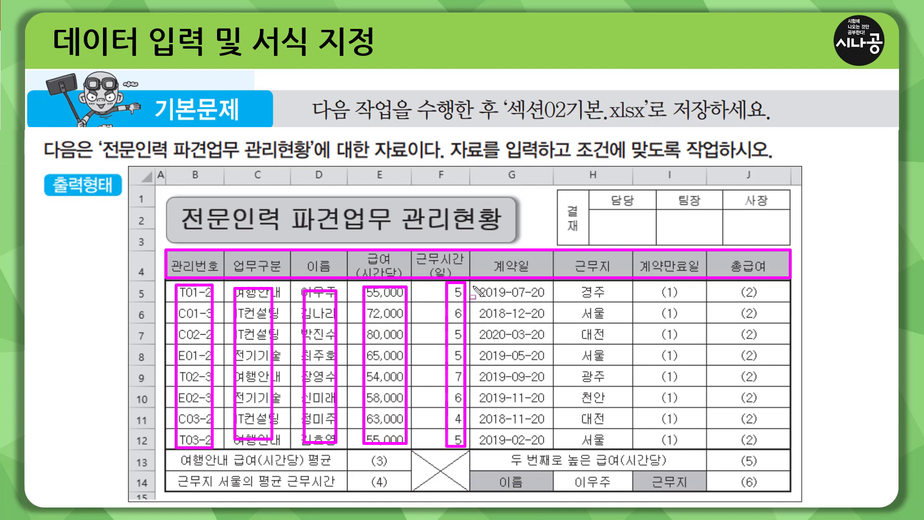
pyautogui.moveTo(473, 286)
pyautogui.mouseDown()
pyautogui.moveTo(538, 443)
pyautogui.moveTo(547, 443)
pyautogui.mouseUp()
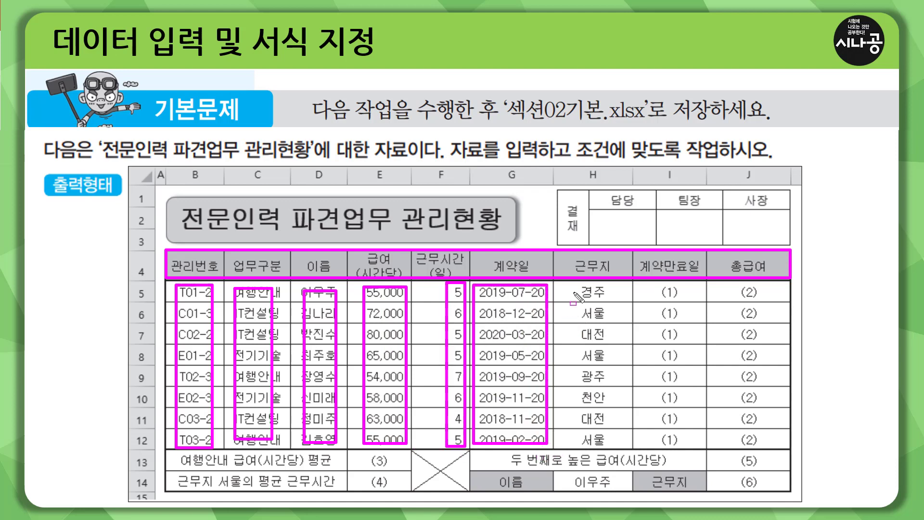
pyautogui.moveTo(575, 284); pyautogui.dragTo(616, 443)
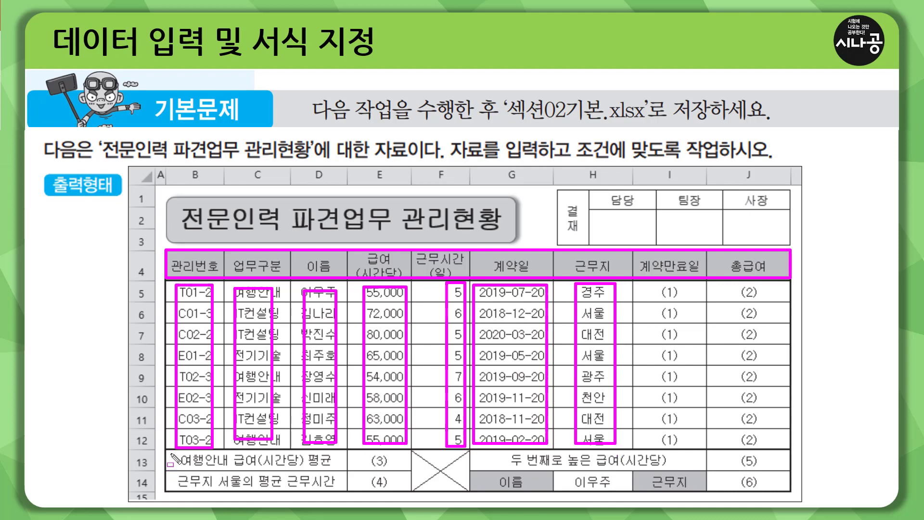
pyautogui.moveTo(168, 450)
pyautogui.mouseDown()
pyautogui.moveTo(182, 486)
pyautogui.moveTo(344, 490)
pyautogui.mouseUp()
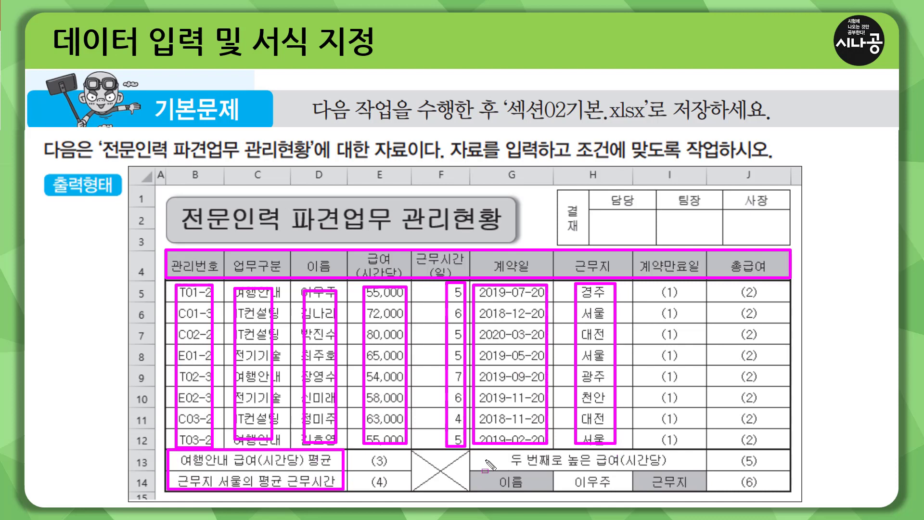
pyautogui.moveTo(485, 453)
pyautogui.mouseDown()
pyautogui.moveTo(598, 487)
pyautogui.moveTo(693, 491)
pyautogui.mouseUp()
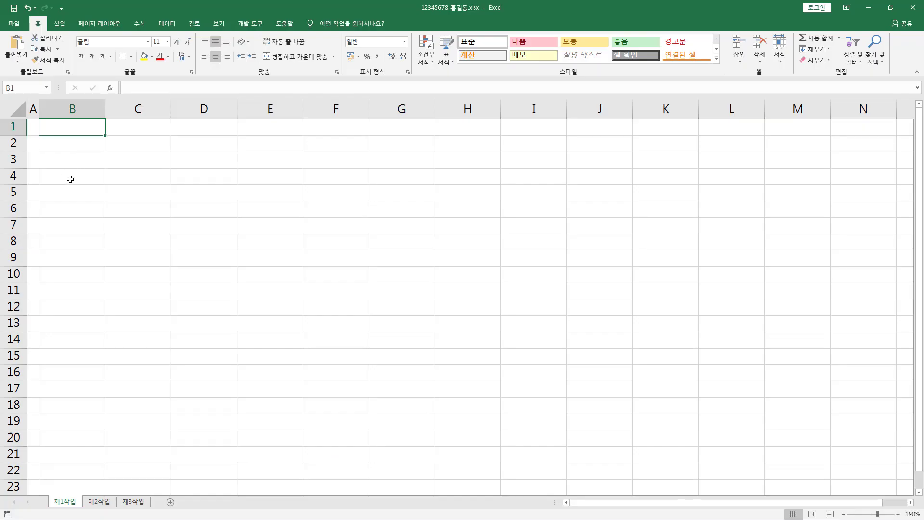
# Enter the headers 관리번호, 업무구분 and 이름 in cells B4, C4 and D4 of the 제1작업 sheet
pyautogui.click(70, 179)
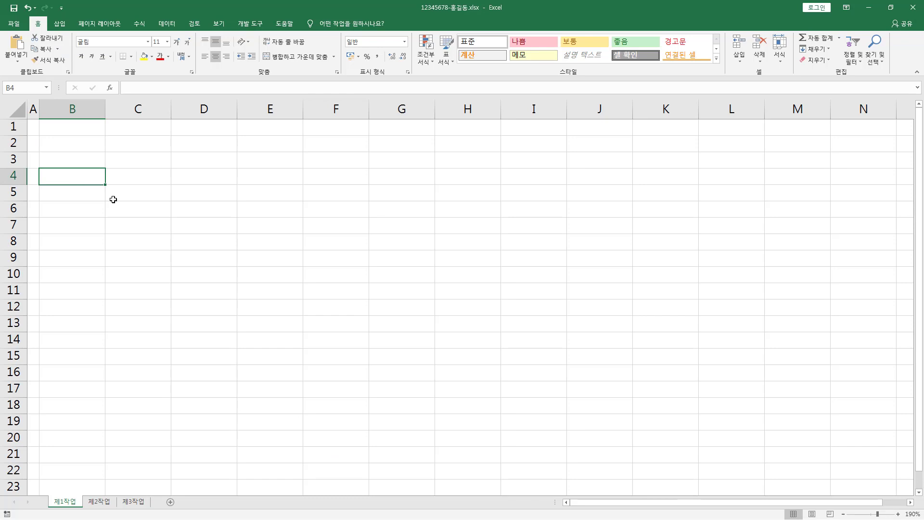
pyautogui.write('과')
pyautogui.write('리번호')
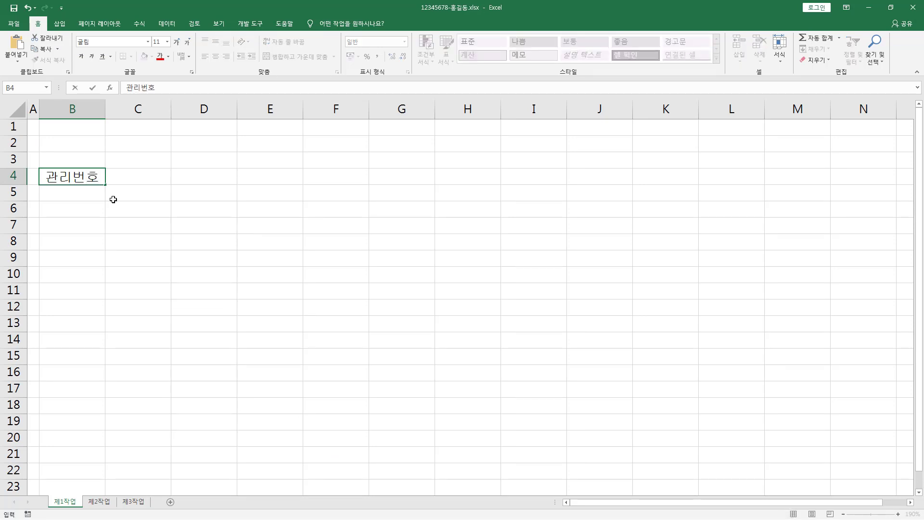
pyautogui.press('Tab')
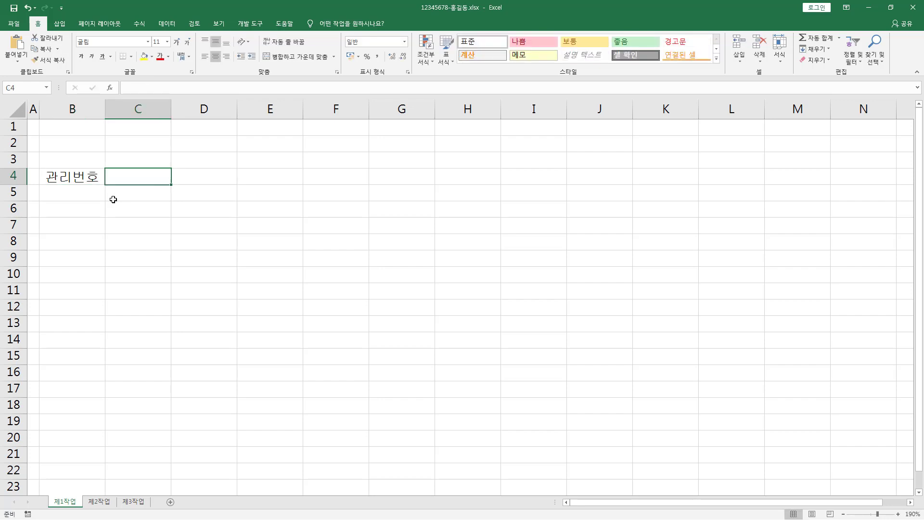
pyautogui.write('업')
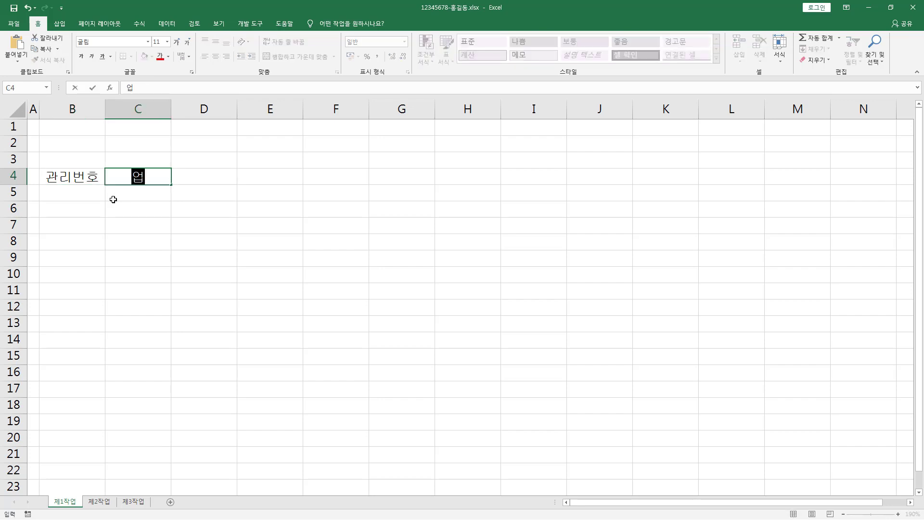
pyautogui.write('무구분')
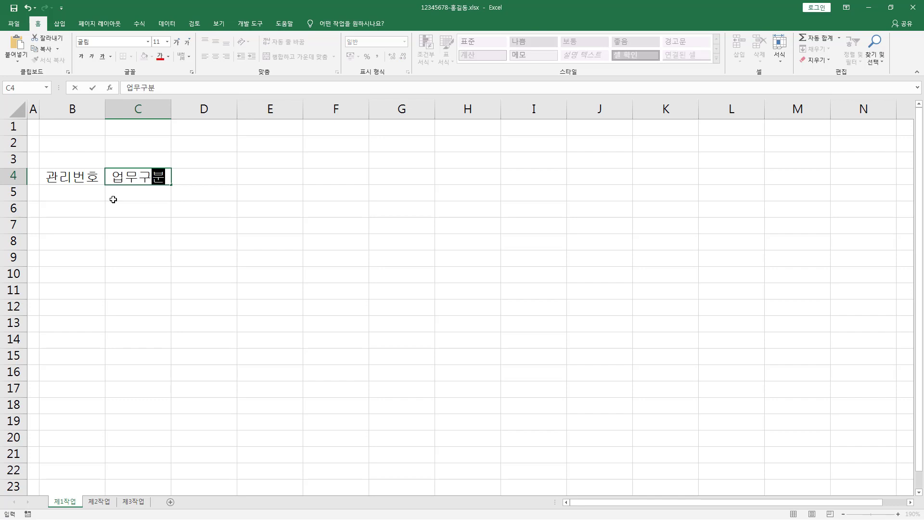
pyautogui.press('Tab')
pyautogui.write('이름')
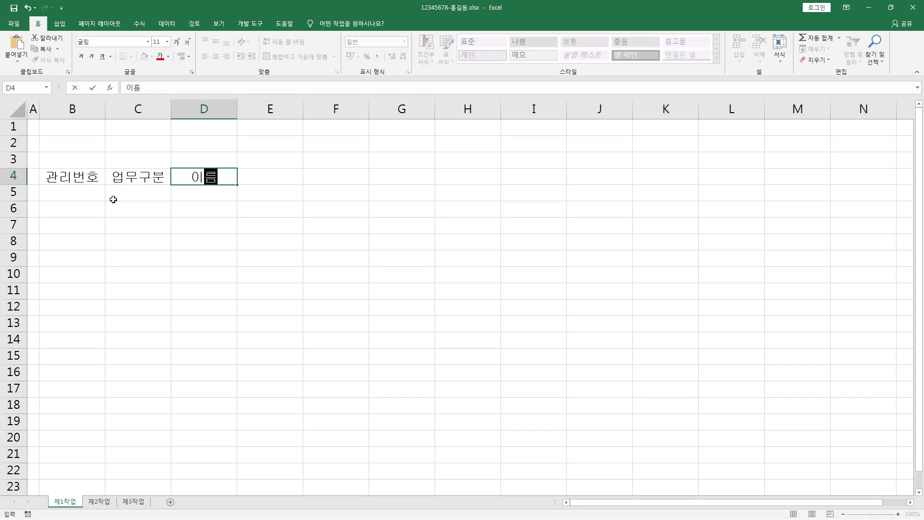
pyautogui.press('Tab')
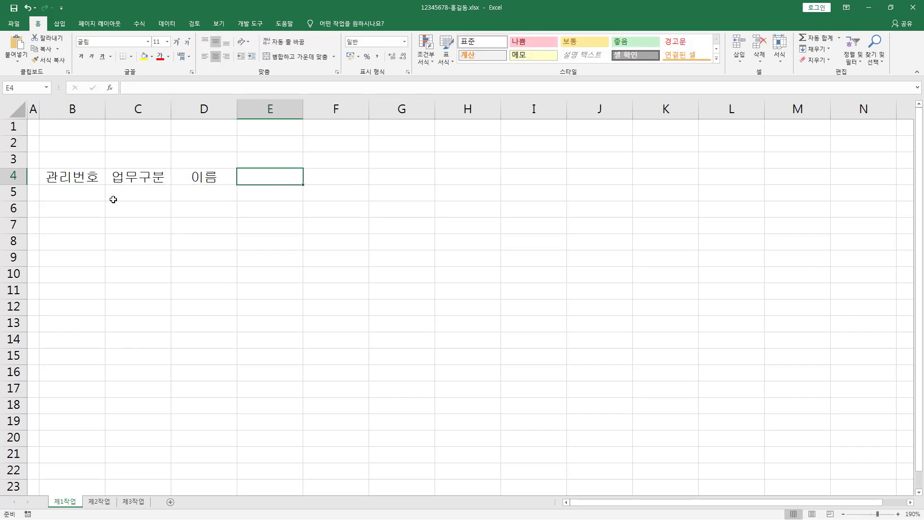
pyautogui.hotkey('alt', 'Tab')
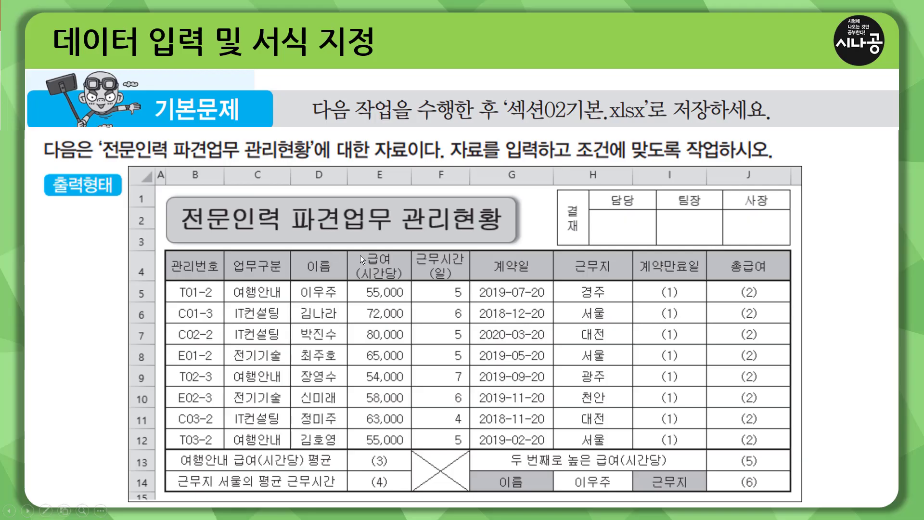
pyautogui.hotkey('ctrl', 'p')
pyautogui.moveTo(363, 265)
pyautogui.mouseDown()
pyautogui.moveTo(394, 264)
pyautogui.moveTo(401, 278)
pyautogui.mouseUp()
pyautogui.moveTo(360, 250)
pyautogui.mouseDown()
pyautogui.moveTo(349, 289)
pyautogui.moveTo(412, 287)
pyautogui.mouseUp()
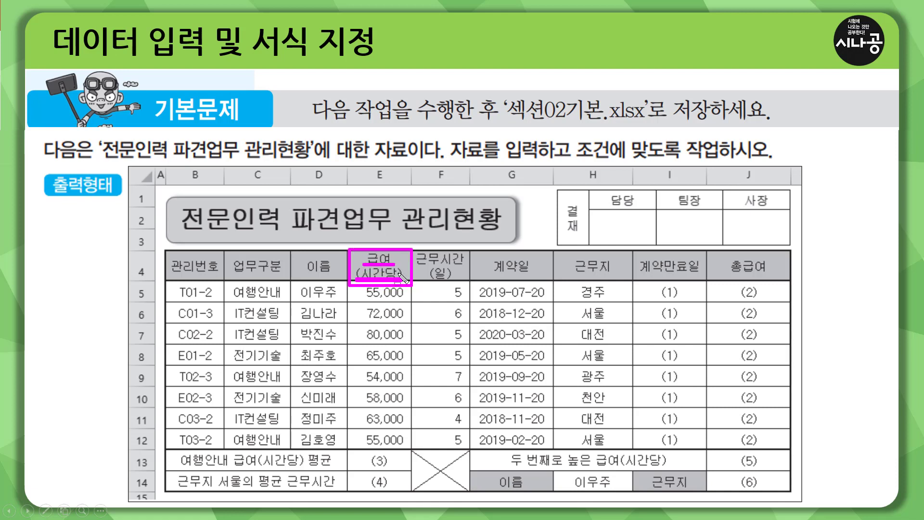
pyautogui.moveTo(417, 251)
pyautogui.mouseDown()
pyautogui.moveTo(447, 285)
pyautogui.moveTo(469, 259)
pyautogui.moveTo(471, 286)
pyautogui.mouseUp()
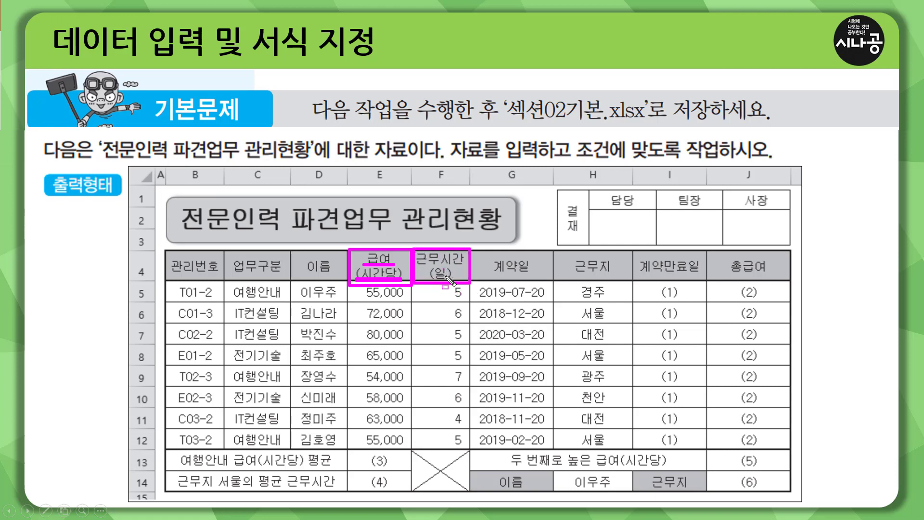
pyautogui.press('e')
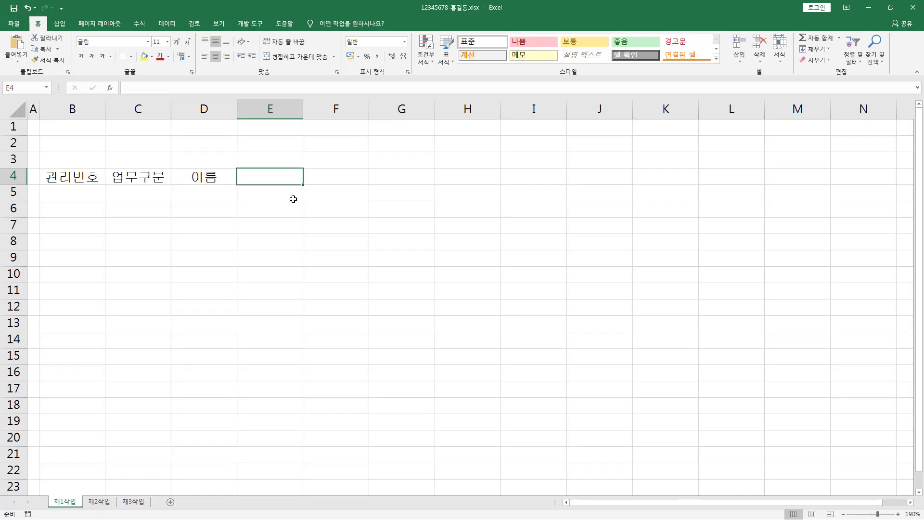
# Enter the header 급여 in cell E4
pyautogui.write('ㄱ')
pyautogui.write('여')
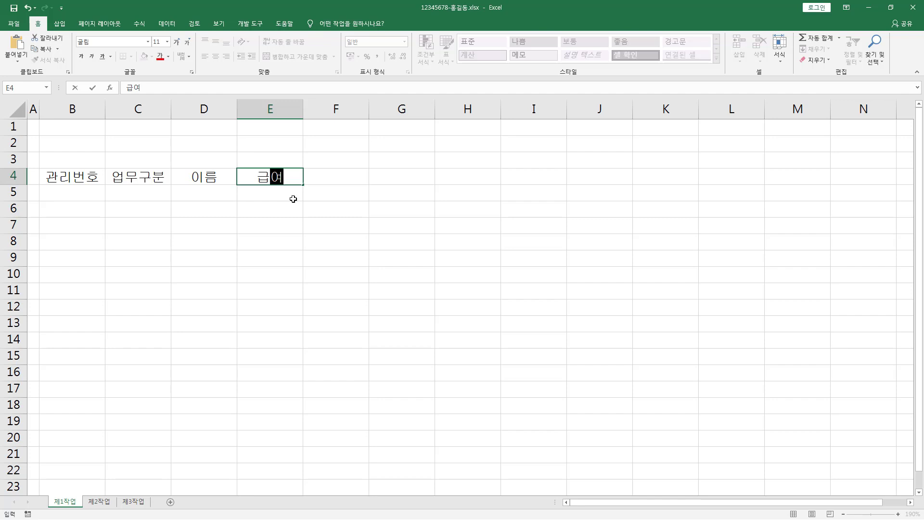
pyautogui.press('alt')
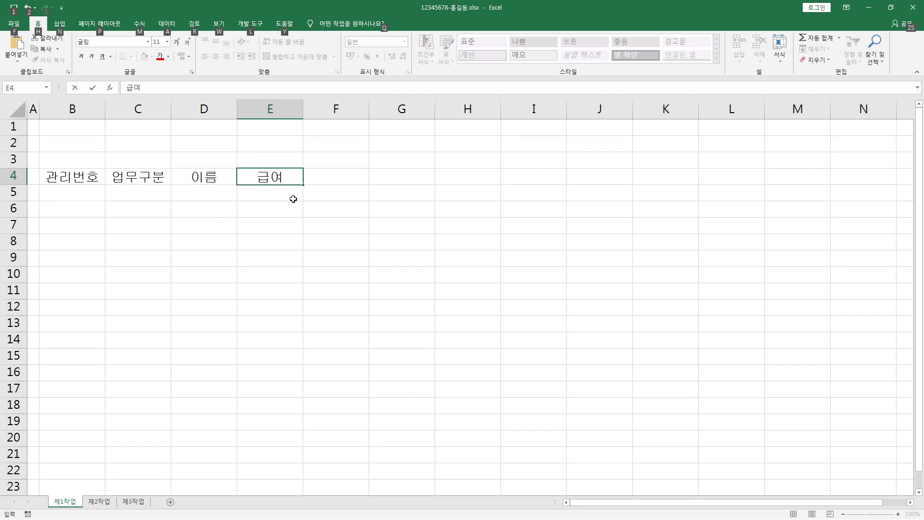
pyautogui.hotkey('alt', 'Return')
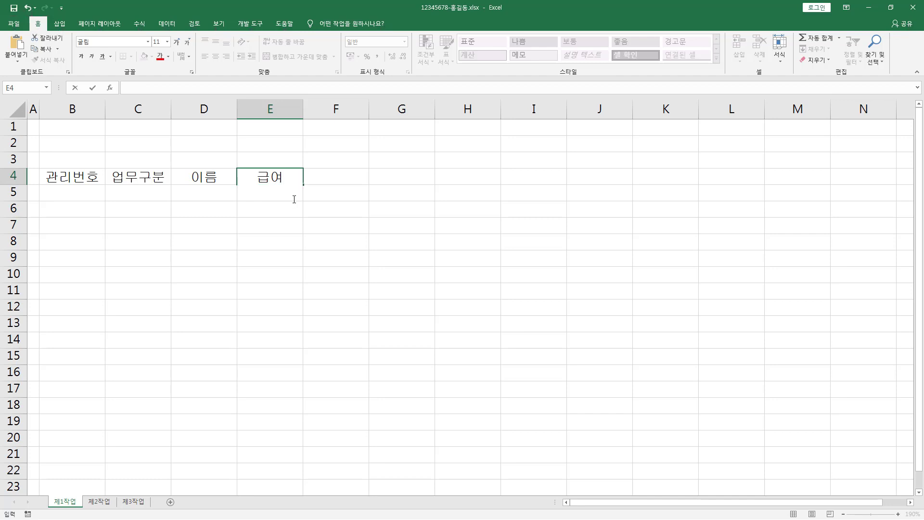
pyautogui.press('BackSpace')
pyautogui.press('Return')
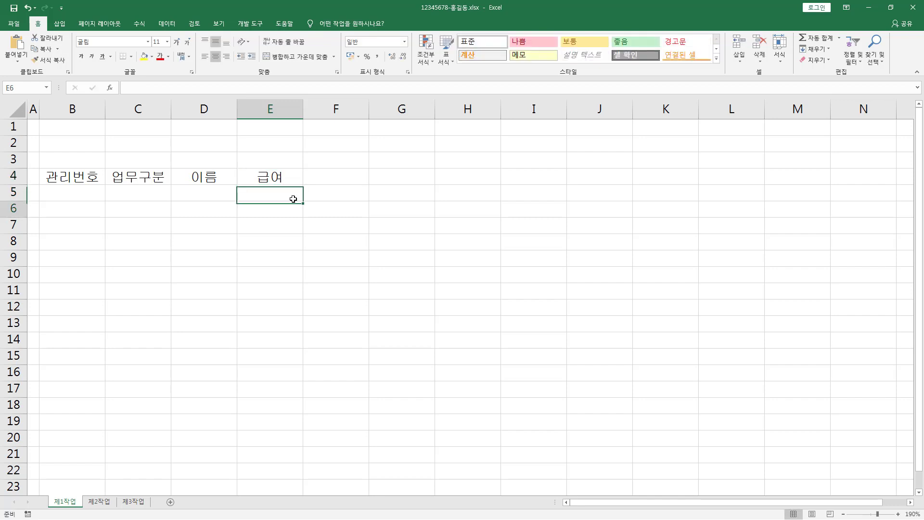
# Add a line break after 급여 in cell E4 and enter (시간당) as the second line
pyautogui.press('Up')
pyautogui.press('F2')
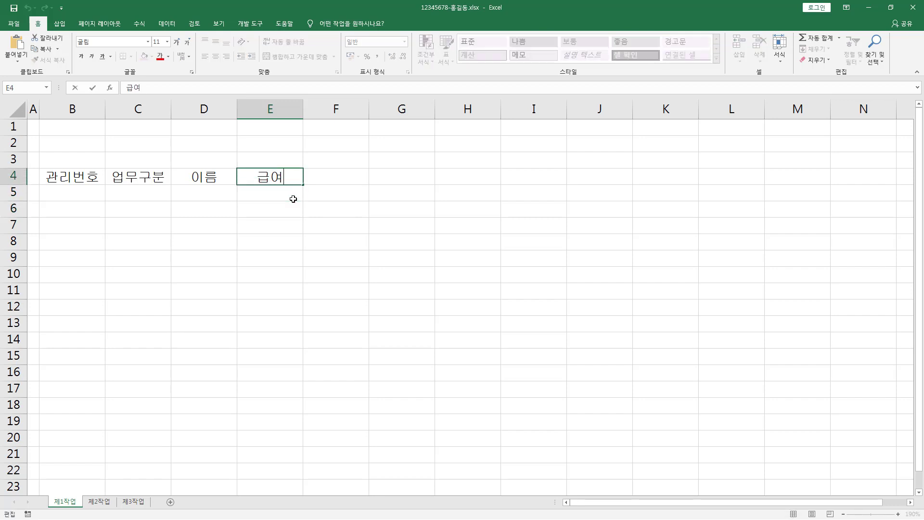
pyautogui.hotkey('alt', 'Return')
pyautogui.write('(시간당)')
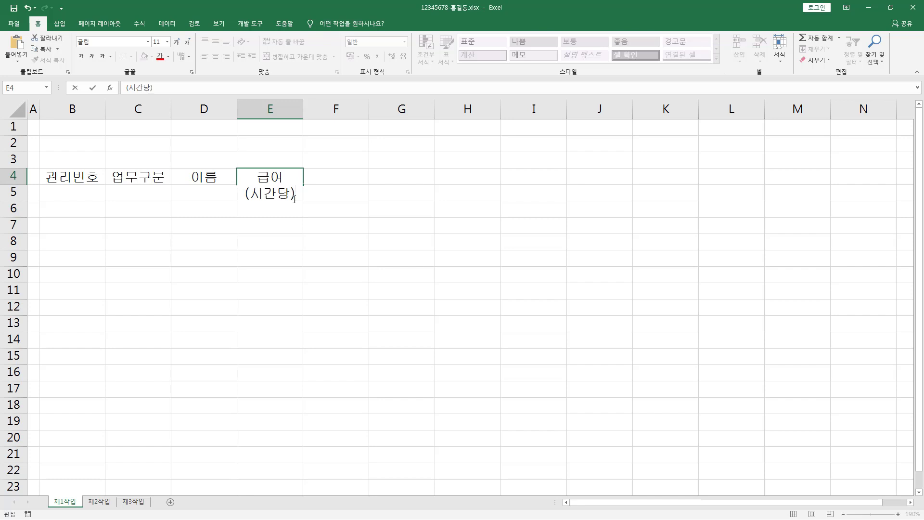
pyautogui.press('Return')
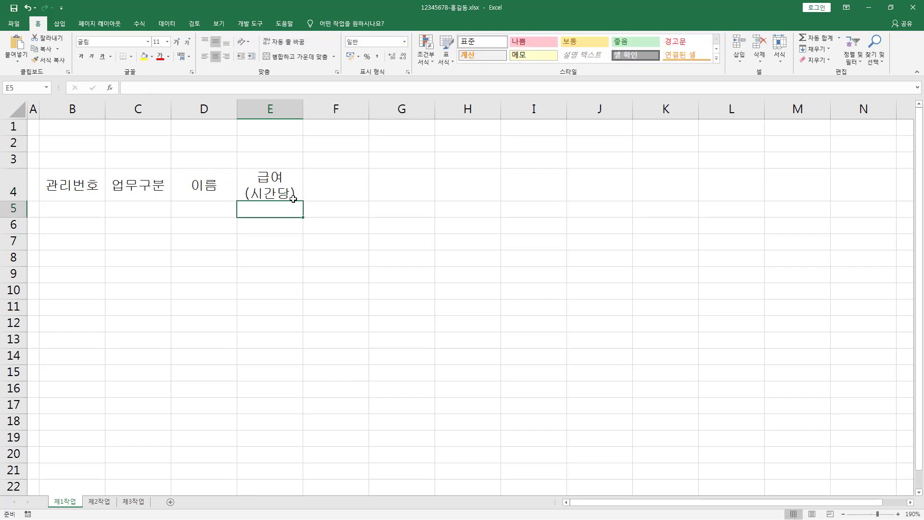
# Enter the two-line header 근무시간 (일) in cell F4, with (일) on the second line
pyautogui.click(293, 198)
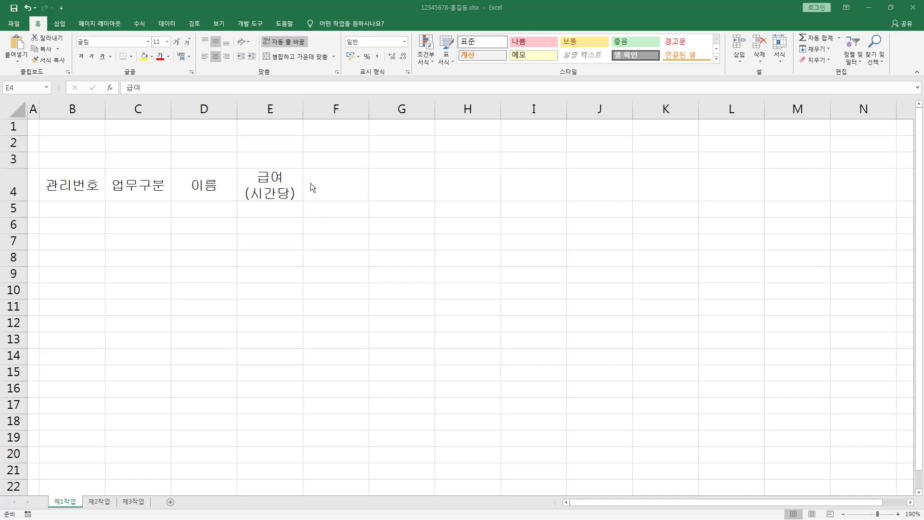
pyautogui.click(333, 184)
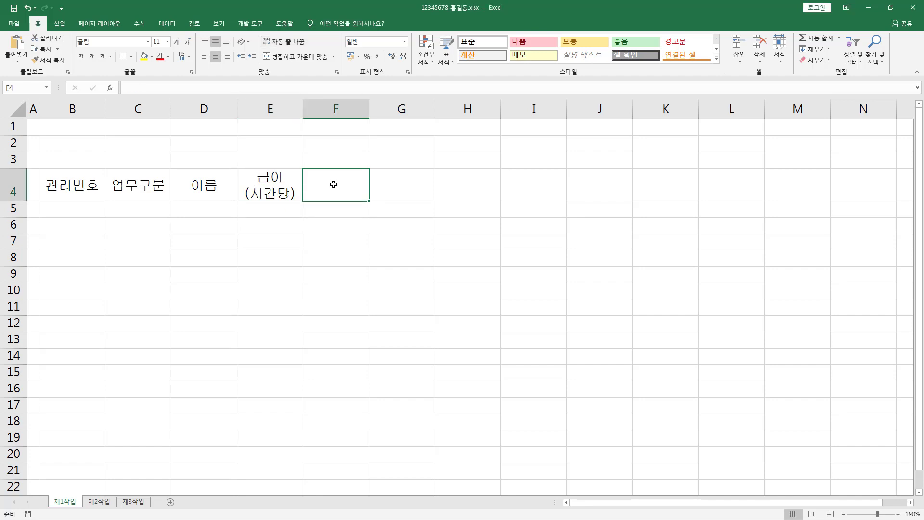
pyautogui.write('ㄱ무시가')
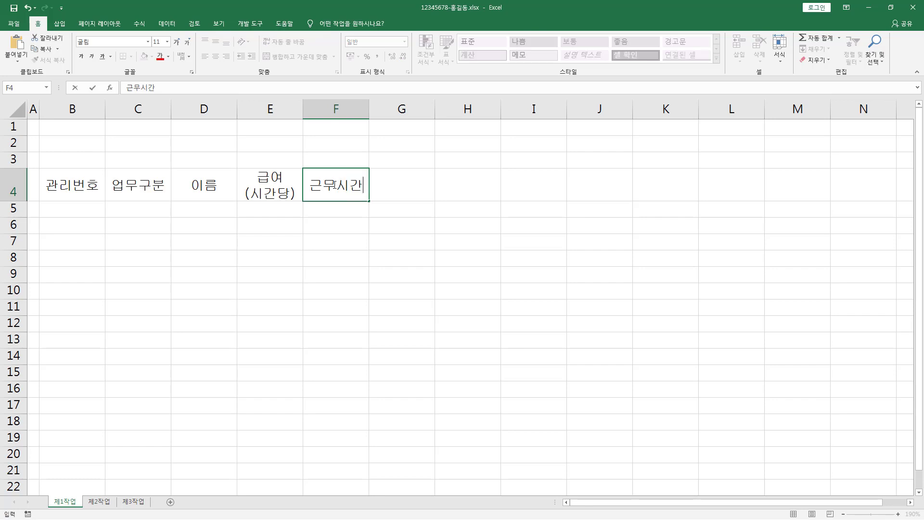
pyautogui.hotkey('alt', 'Return')
pyautogui.write('(이')
pyautogui.press('Return')
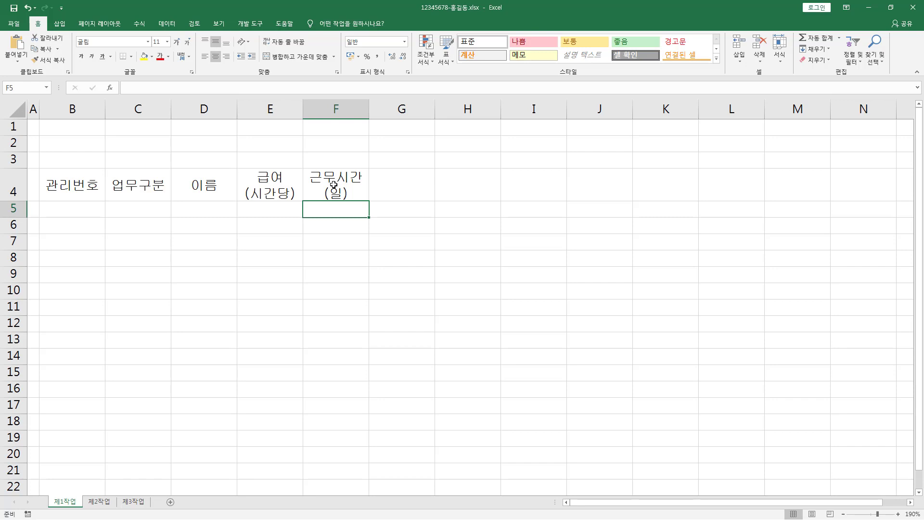
# Enter the headers 계약일 in cell G4 and 근무지 in cell H4
pyautogui.press('Up')
pyautogui.press('Right')
pyautogui.write('계약ㅇ')
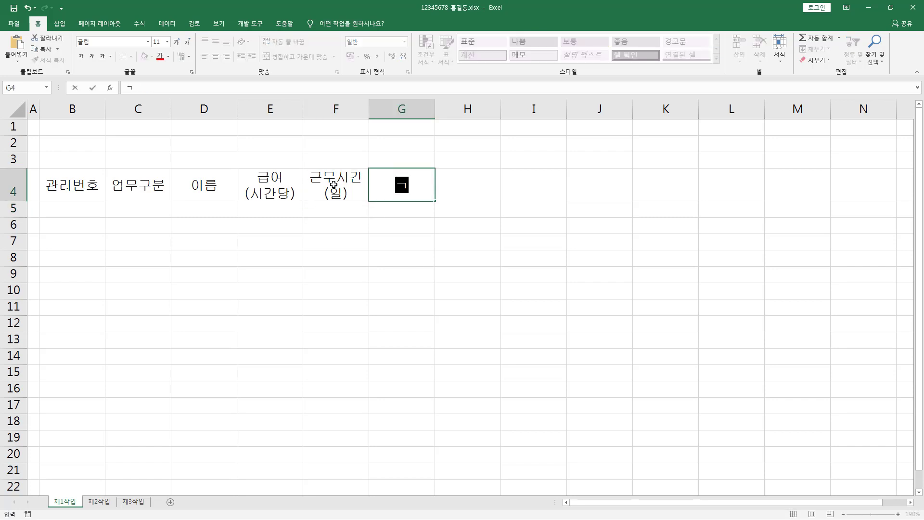
pyautogui.write('일')
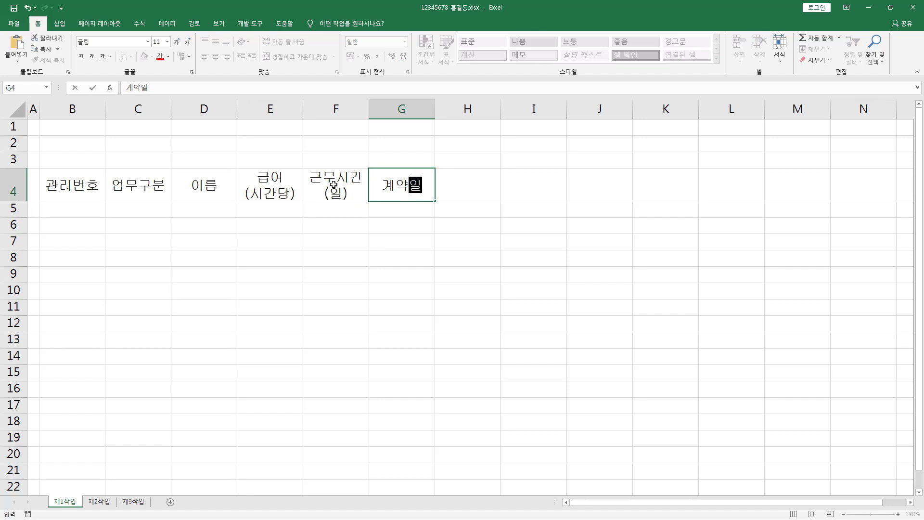
pyautogui.press('Tab')
pyautogui.write('근무지')
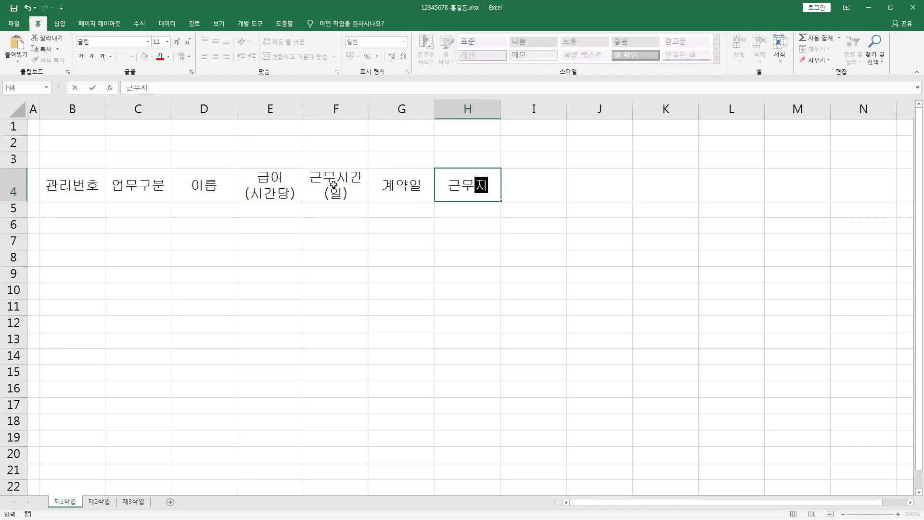
# Enter the headers 계약만료일 in cell I4 and 총급여 in cell J4
pyautogui.press('Tab')
pyautogui.write('계야약만료')
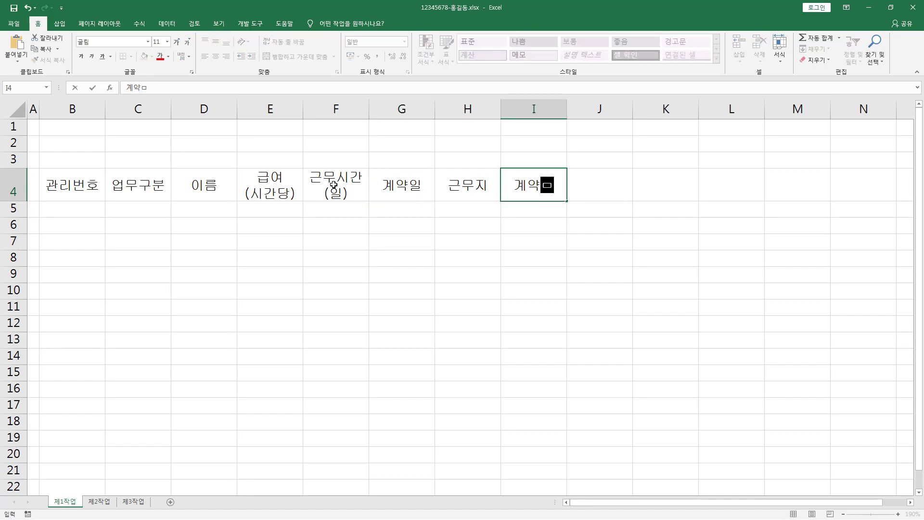
pyautogui.write('일')
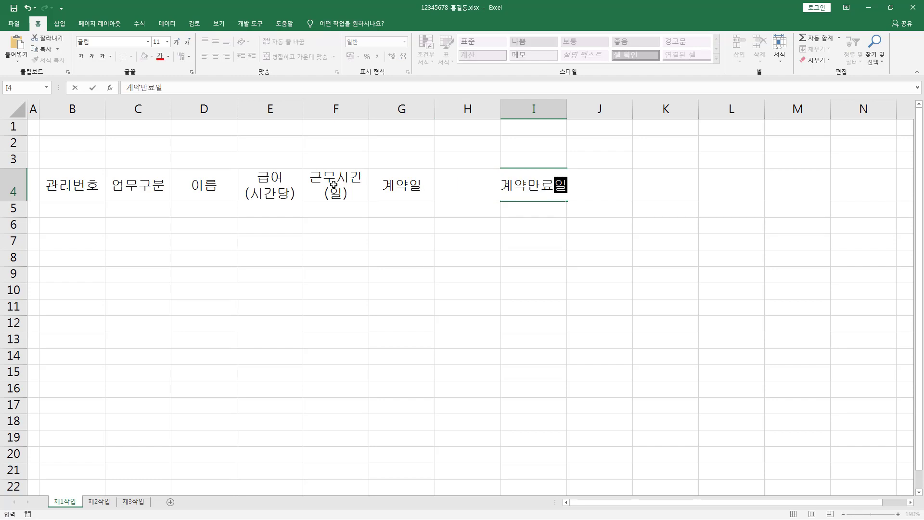
pyautogui.press('Tab')
pyautogui.write('총급여')
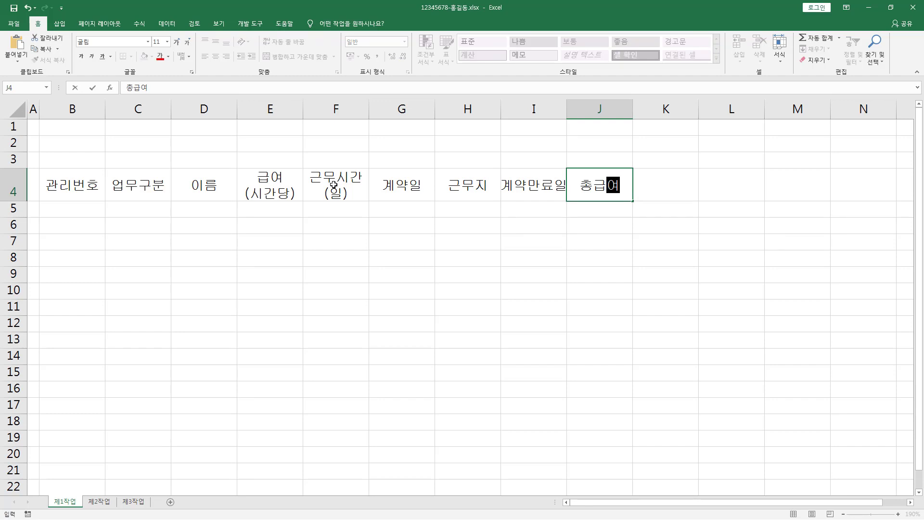
pyautogui.click(61, 208)
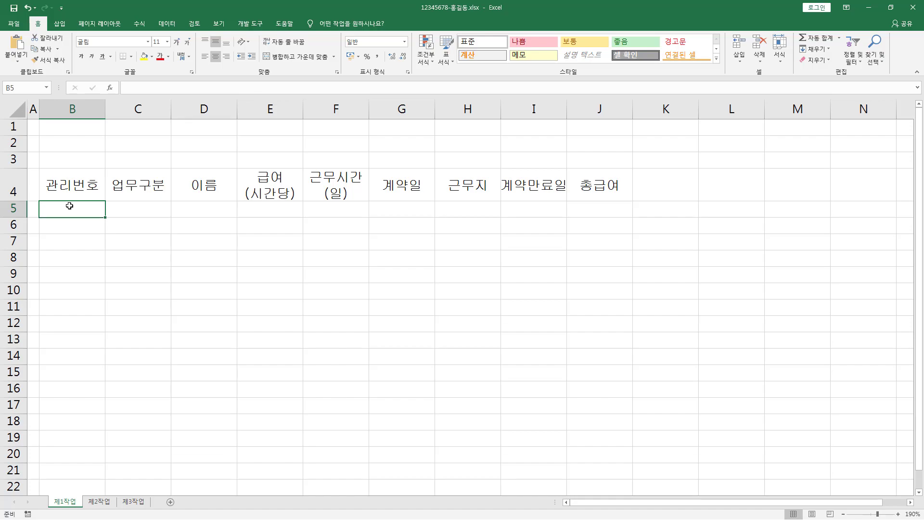
# Switch to the task slide, check the 관리번호 codes in its reference table, and return to the Excel workbook
pyautogui.hotkey('alt', 'Tab')
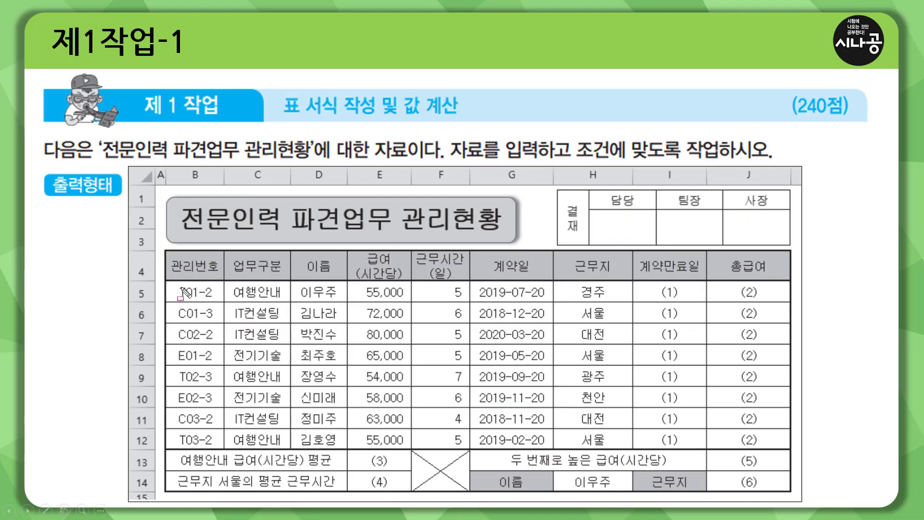
pyautogui.moveTo(179, 285); pyautogui.dragTo(191, 453)
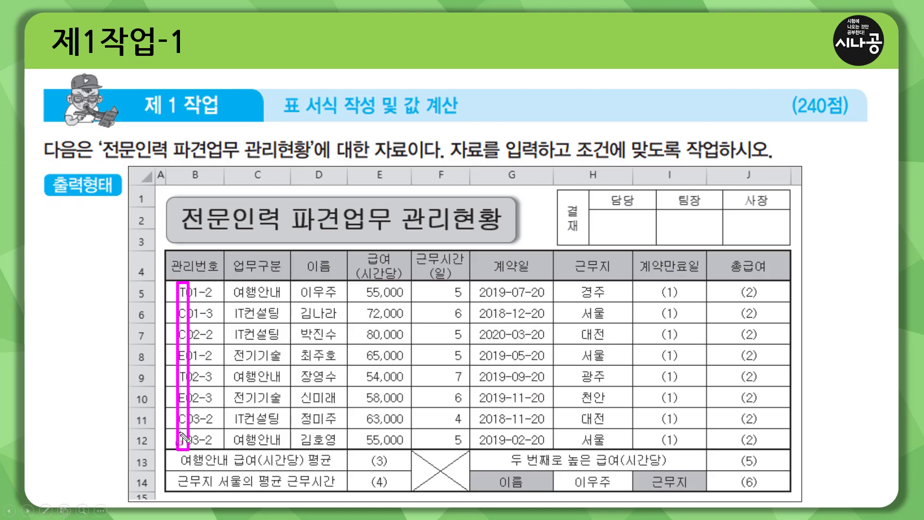
pyautogui.hotkey('alt', 'Tab')
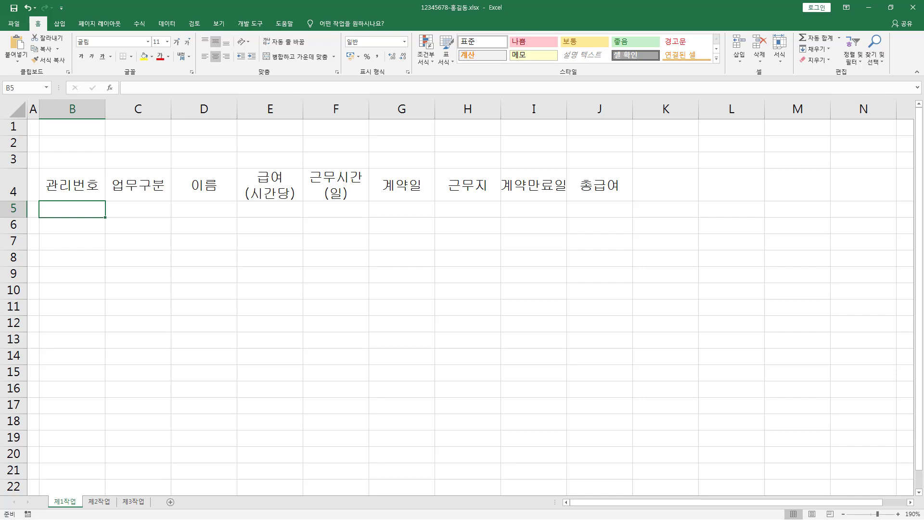
# Enter the 관리번호 codes T01-2, C01-3, C02-2 and E01-2 in cells B5 to B8
pyautogui.write('T01-2')
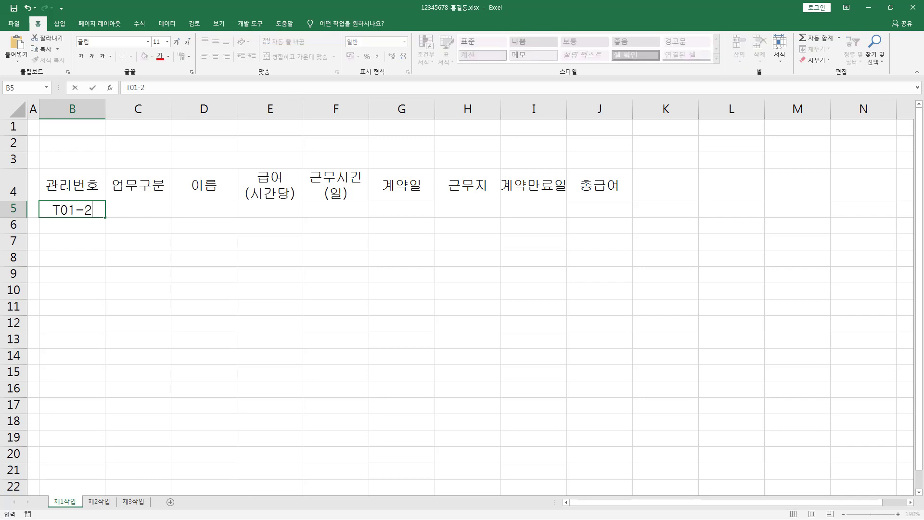
pyautogui.press('Return')
pyautogui.write('C01-3')
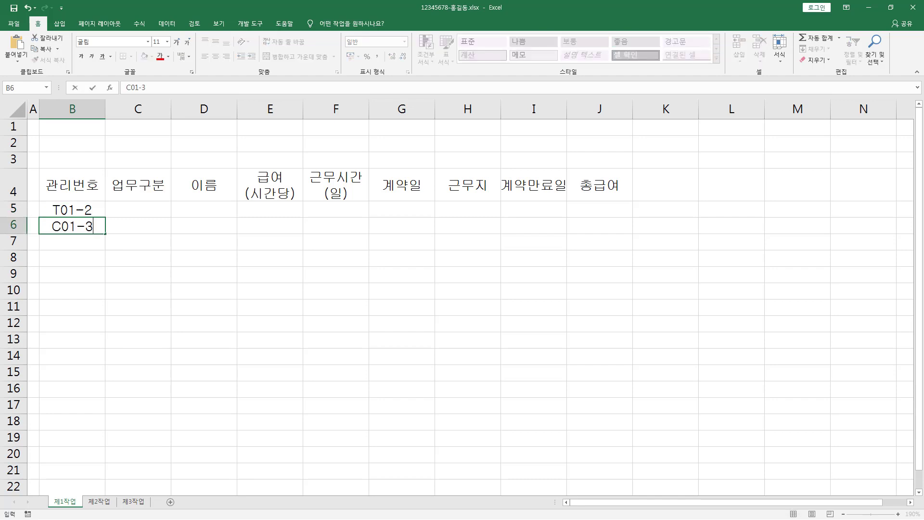
pyautogui.press('Return')
pyautogui.write('C02-2')
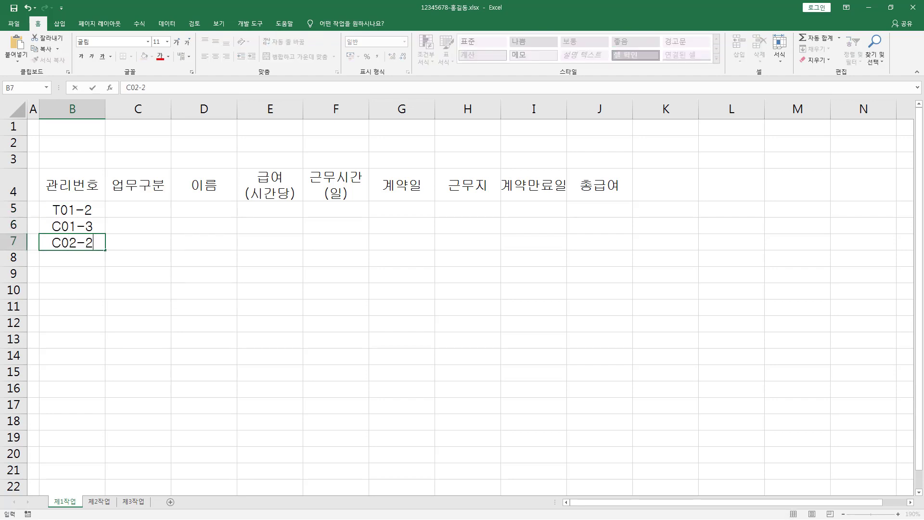
pyautogui.press('Return')
pyautogui.write('E01-2')
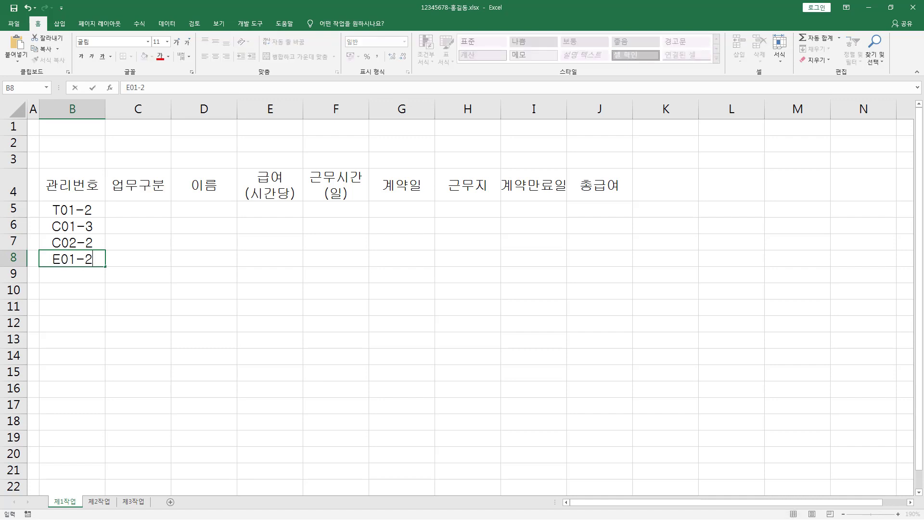
pyautogui.press('Return')
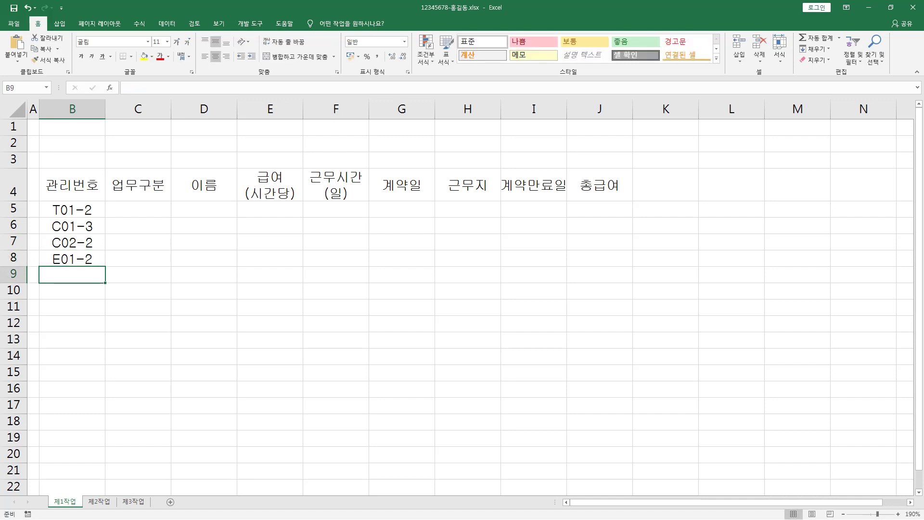
# Enter the 관리번호 codes T02-3, E02-3, C03-2 and T03-2 in cells B9 to B12
pyautogui.write('T02-3')
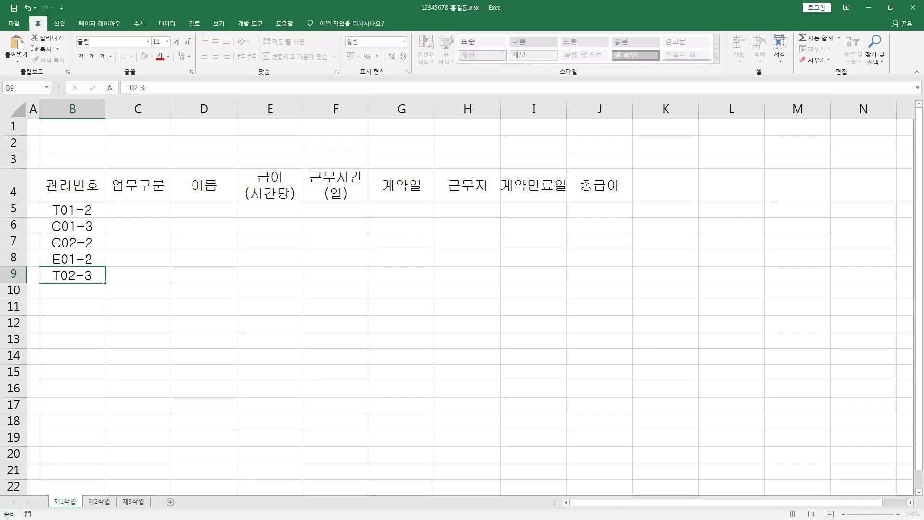
pyautogui.press('Return')
pyautogui.write('E02-3')
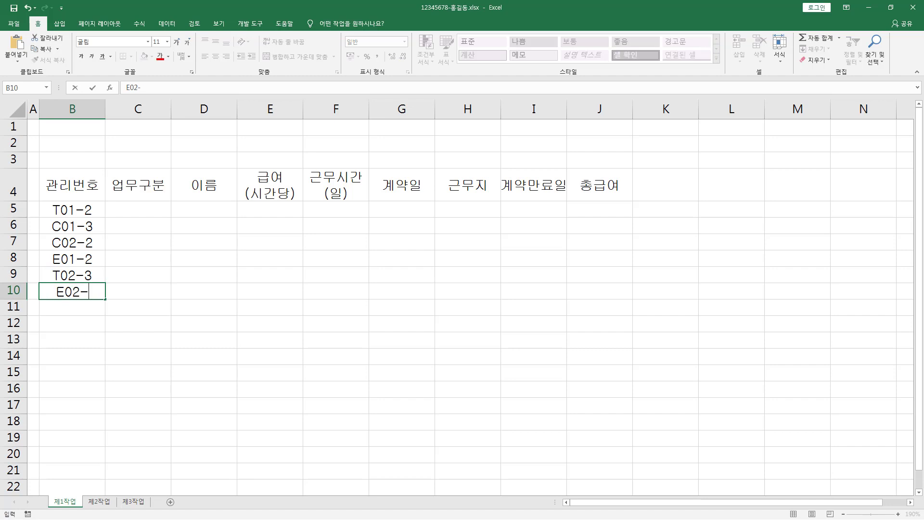
pyautogui.press('Return')
pyautogui.write('C03-2')
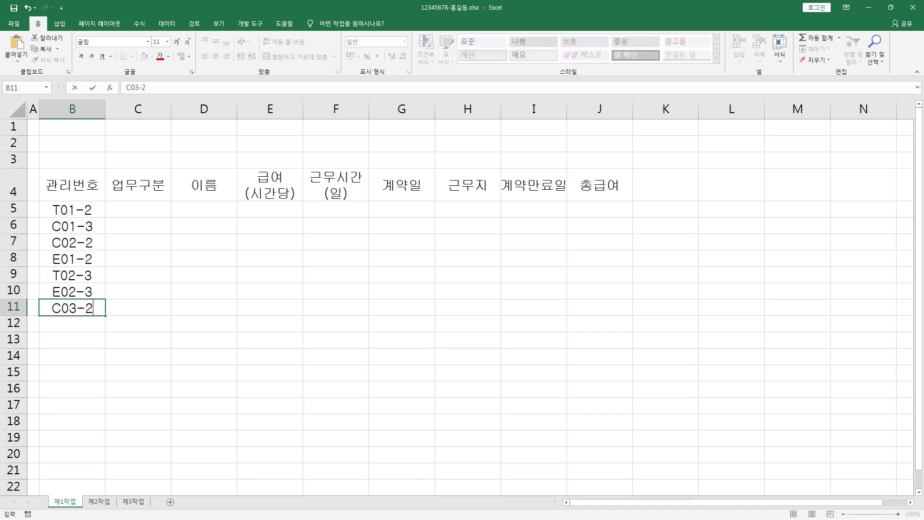
pyautogui.press('Return')
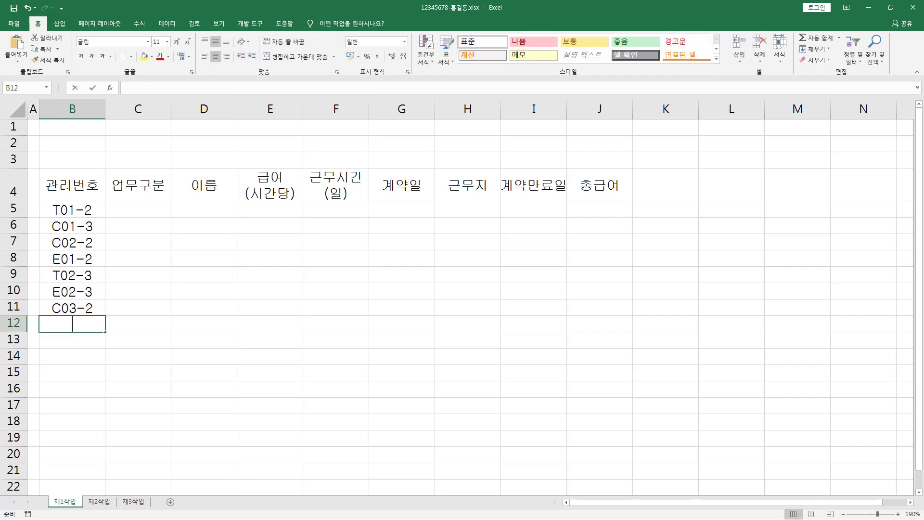
pyautogui.write('T03-2')
pyautogui.press('Return')
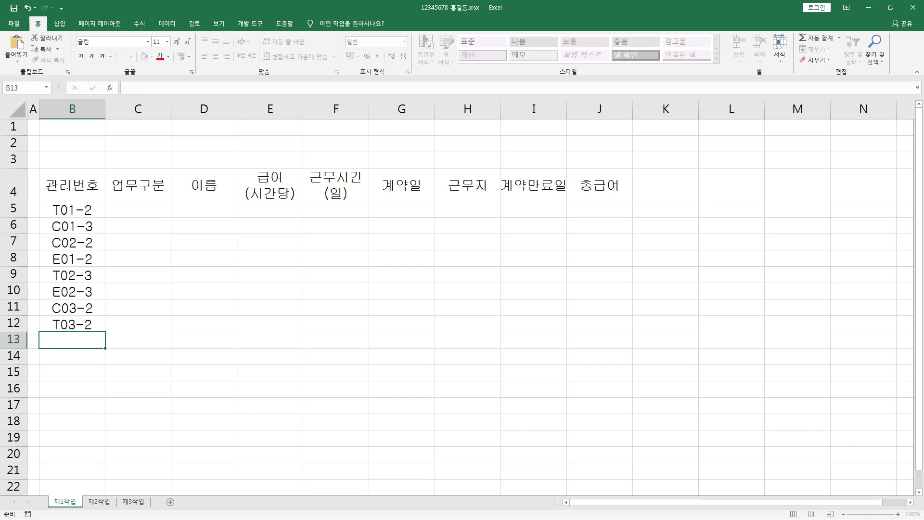
pyautogui.press('Up')
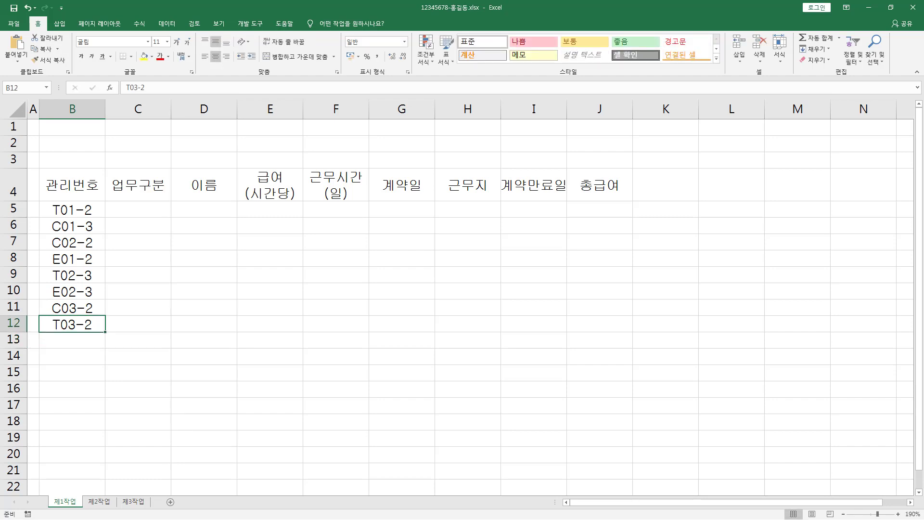
# Fill the 업무구분 column with 여행안내 in C5 and IT컨설팅 in C6 and C7
pyautogui.click(129, 213)
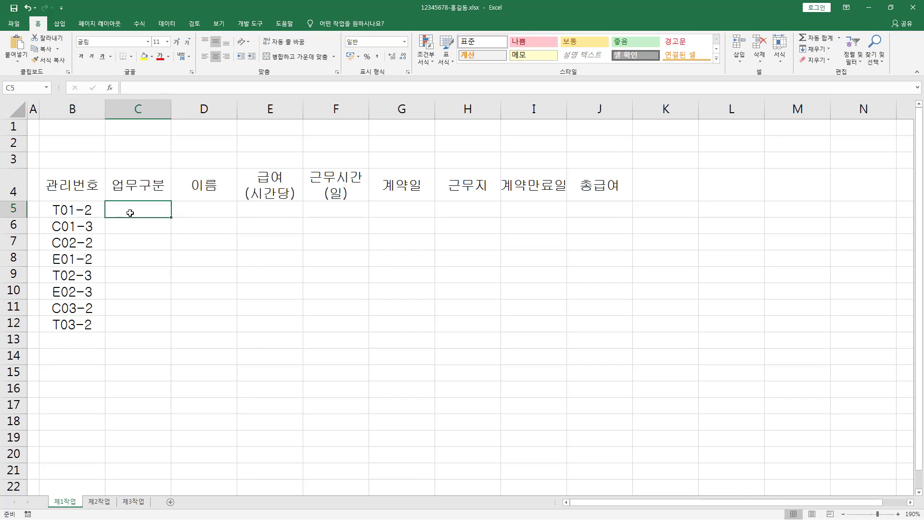
pyautogui.write('여행안ㄴ')
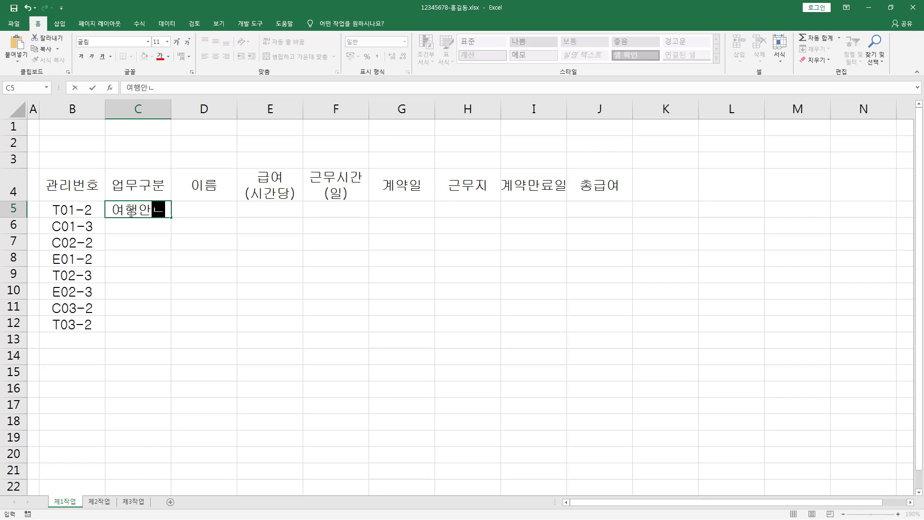
pyautogui.write('ㅐ')
pyautogui.press('Return')
pyautogui.write('IT')
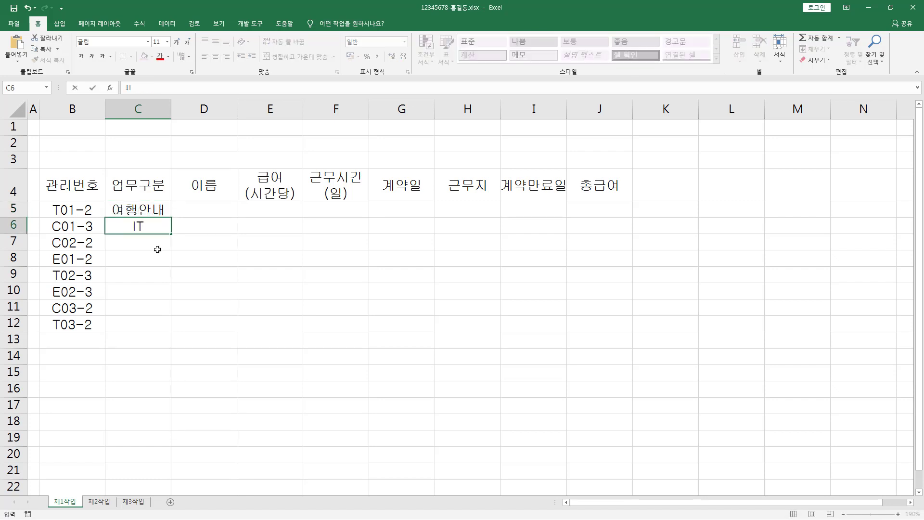
pyautogui.write('컨설팅')
pyautogui.press('Return')
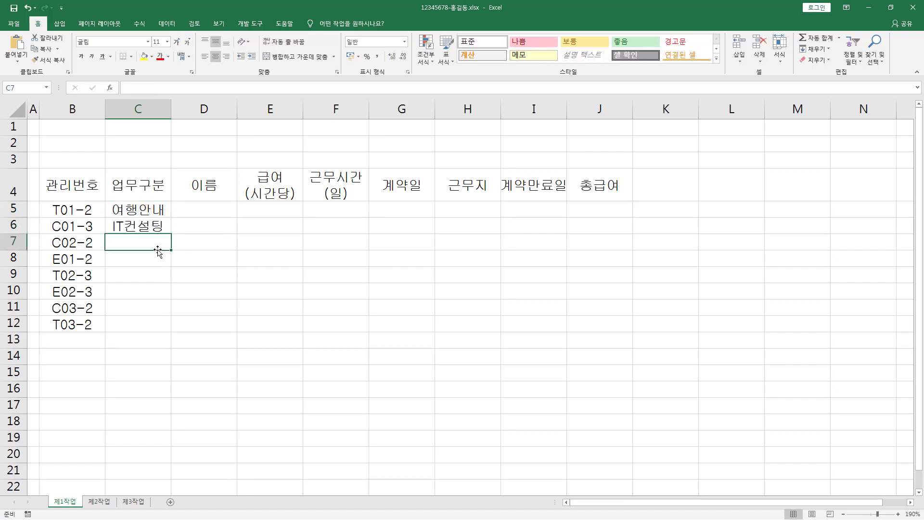
pyautogui.write('I')
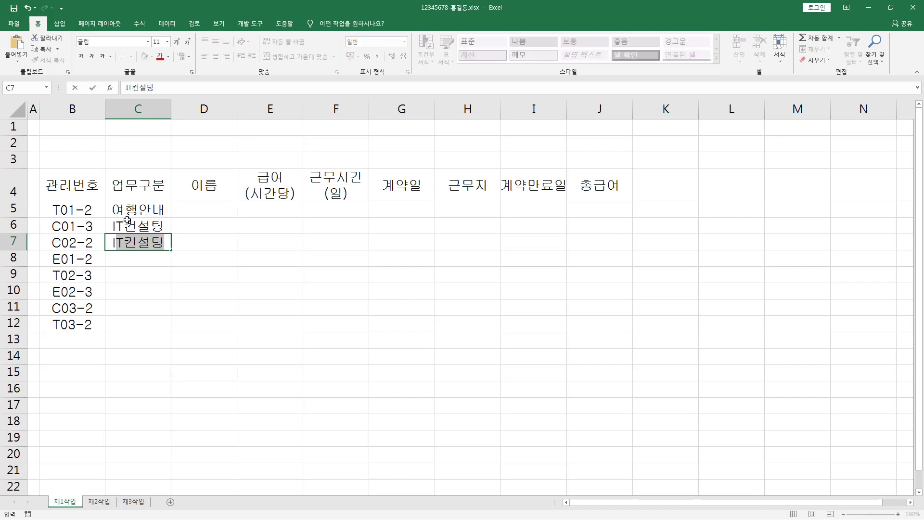
pyautogui.click(129, 255)
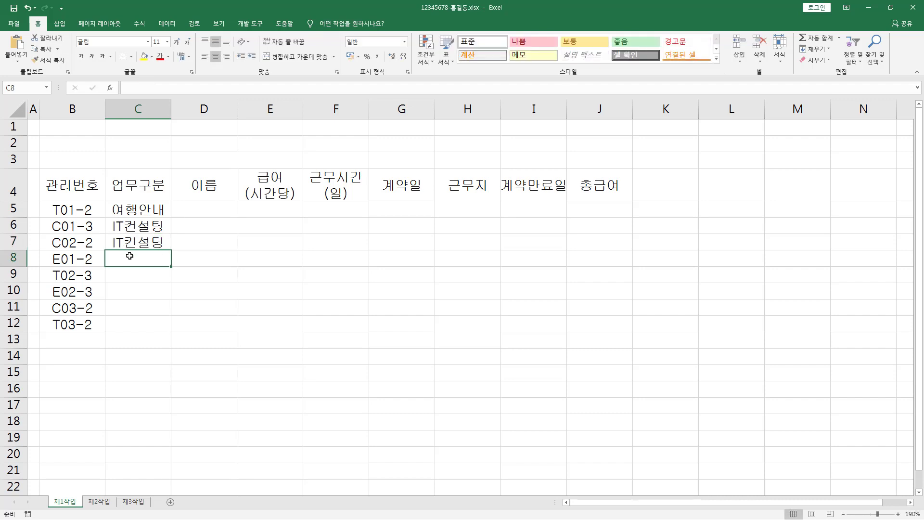
# Continue the 업무구분 column with 전기기술 in C8 and 여행안내 in C9
pyautogui.write('전기기술')
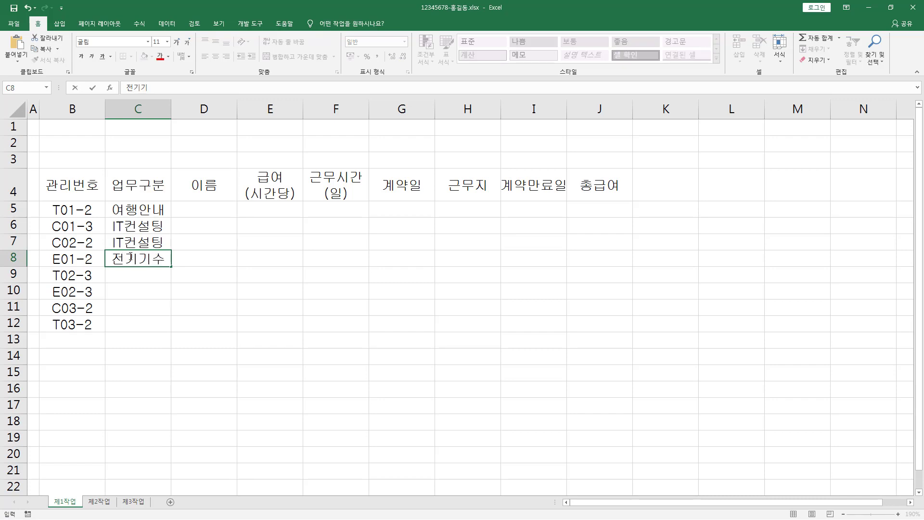
pyautogui.press('Return')
pyautogui.write('여행안내')
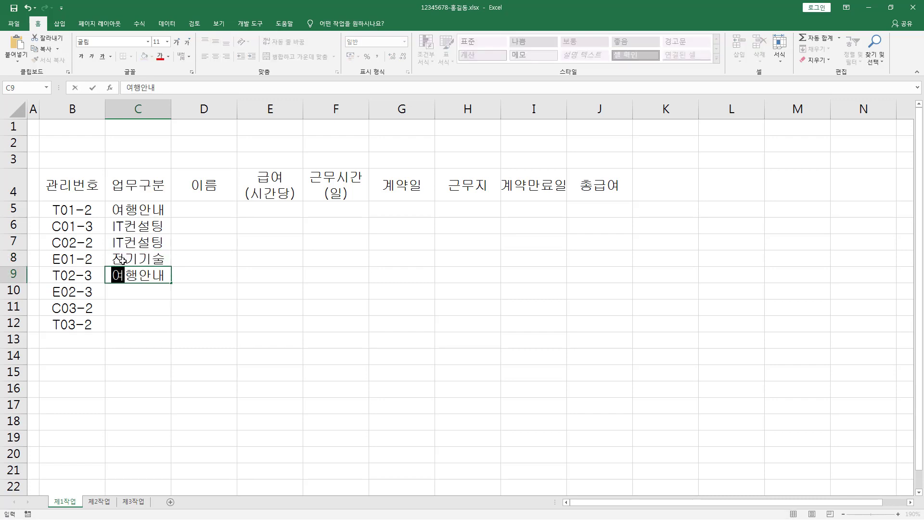
pyautogui.moveTo(111, 202); pyautogui.dragTo(163, 217)
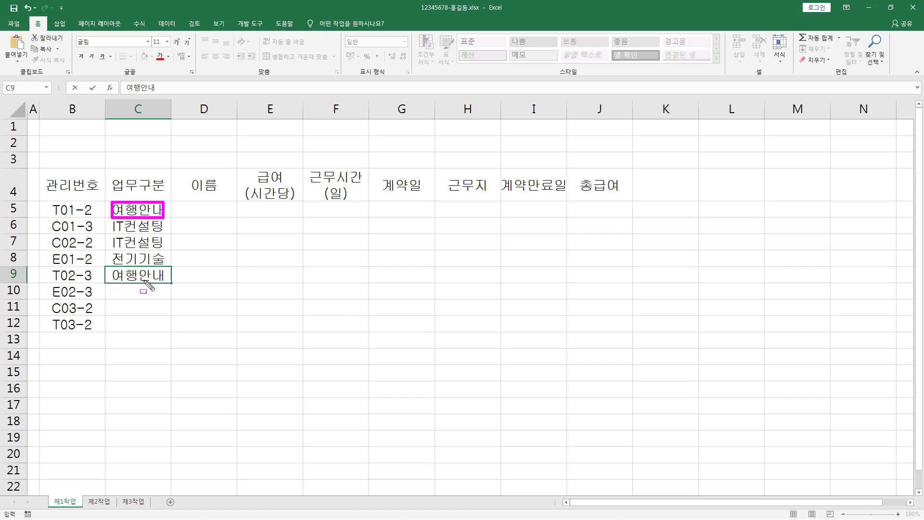
pyautogui.press('Escape')
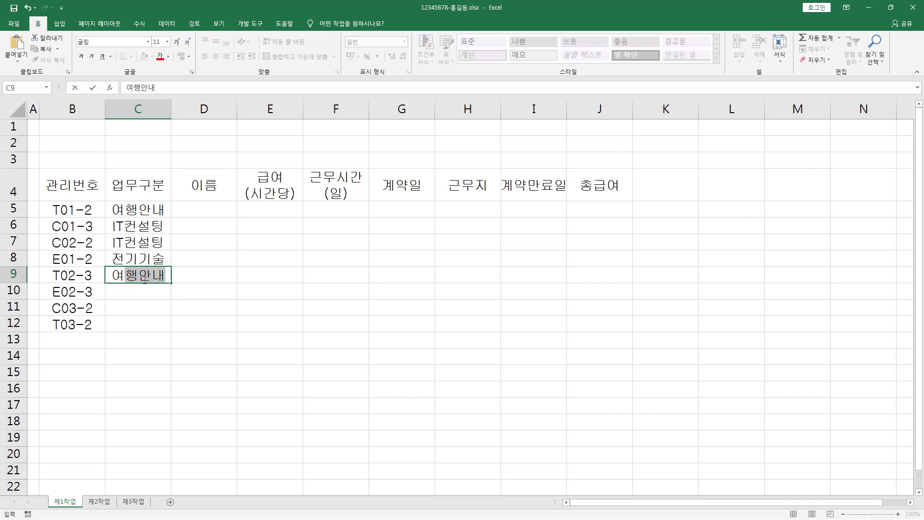
pyautogui.press('Return')
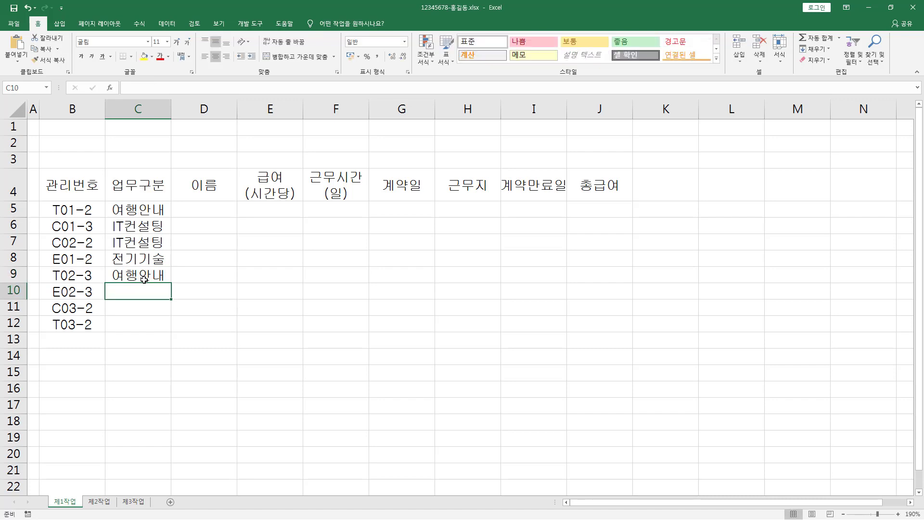
# Complete the 업무구분 column with 전기기술 in C10, IT컨설팅 in C11 and 여행안내 in C12
pyautogui.write('전기기술')
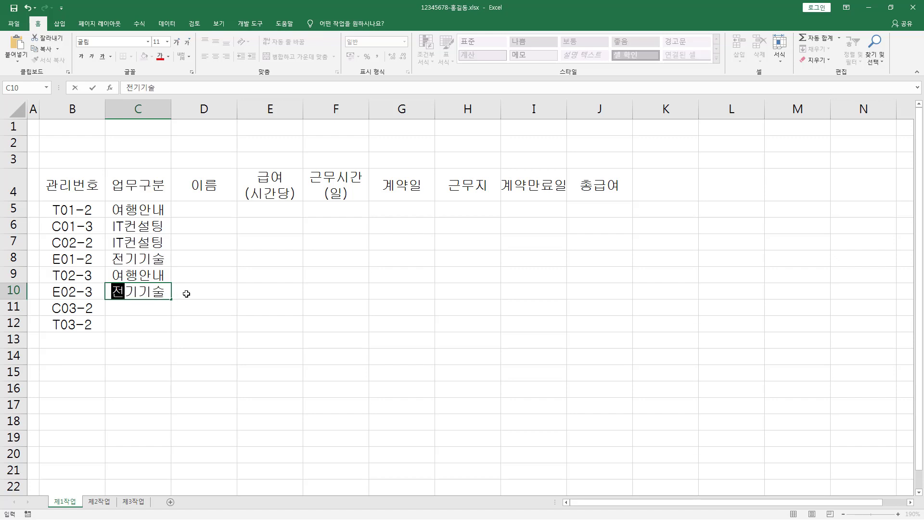
pyautogui.press('Return')
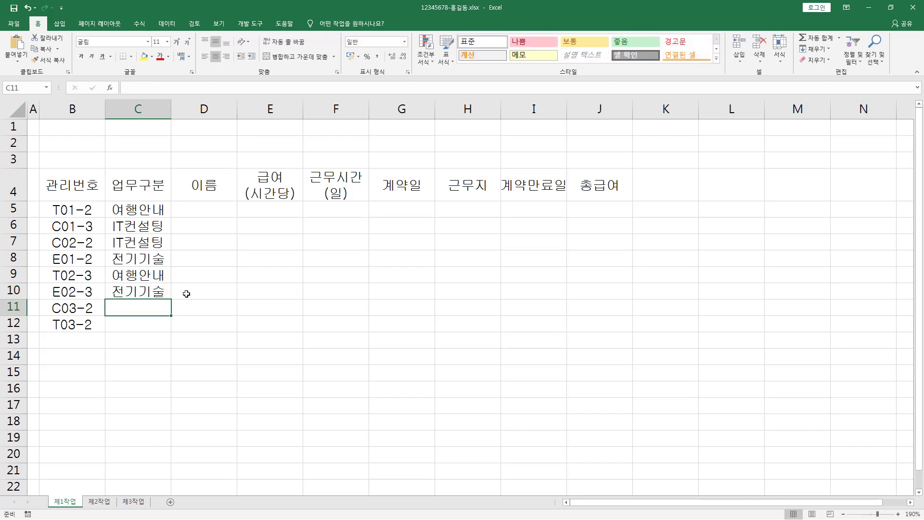
pyautogui.write('IT컨설팅')
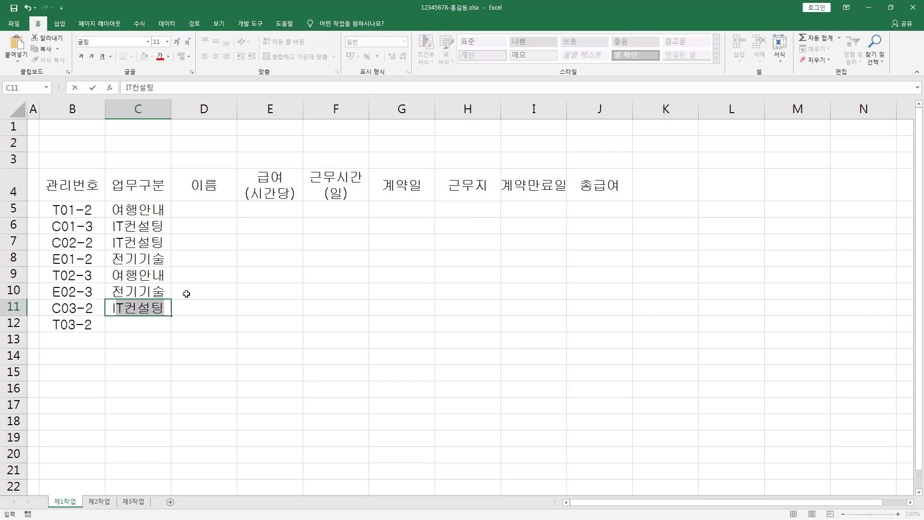
pyautogui.press('Return')
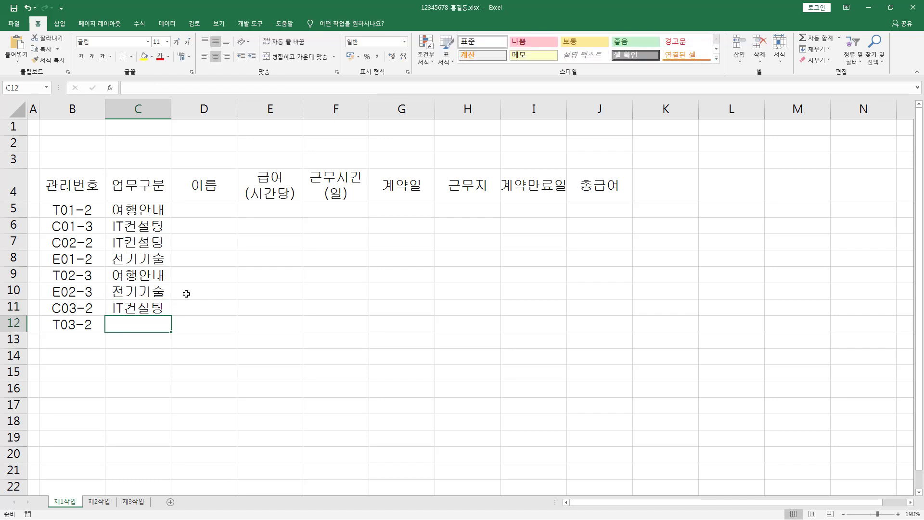
pyautogui.write('여행안내')
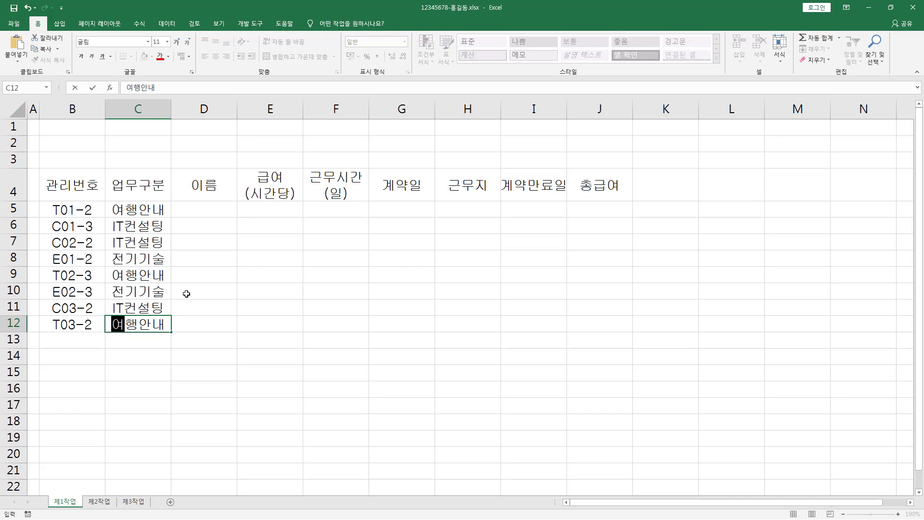
pyautogui.press('Return')
# Enter the first three people's names from the reference table in cells D5 to D7 of the 이름 column
pyautogui.press('Right')
pyautogui.press('Up')
pyautogui.press('Up')
pyautogui.press('Up')
pyautogui.press('Up')
pyautogui.press('Up')
pyautogui.press('Up')
pyautogui.press('Up')
pyautogui.press('Up')
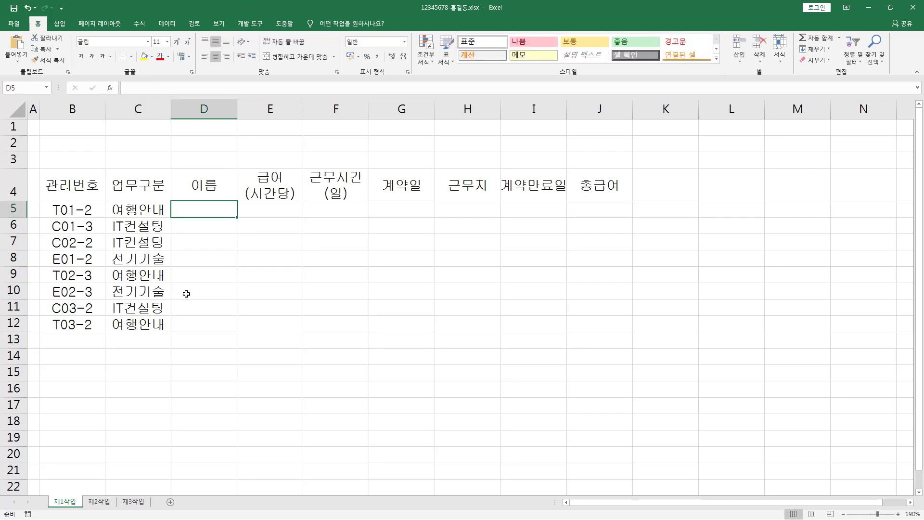
pyautogui.write('이우주')
pyautogui.press('Return')
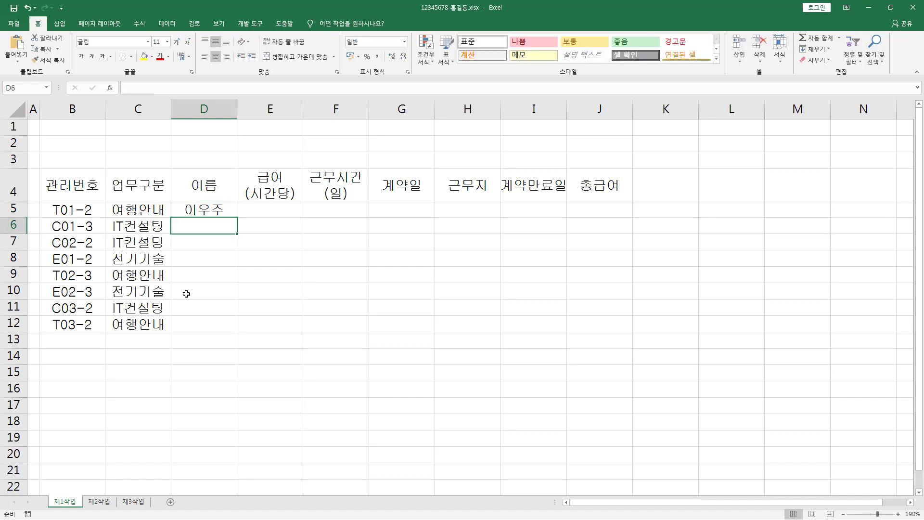
pyautogui.write('기김나라')
pyautogui.press('Return')
pyautogui.write('박ㅈ')
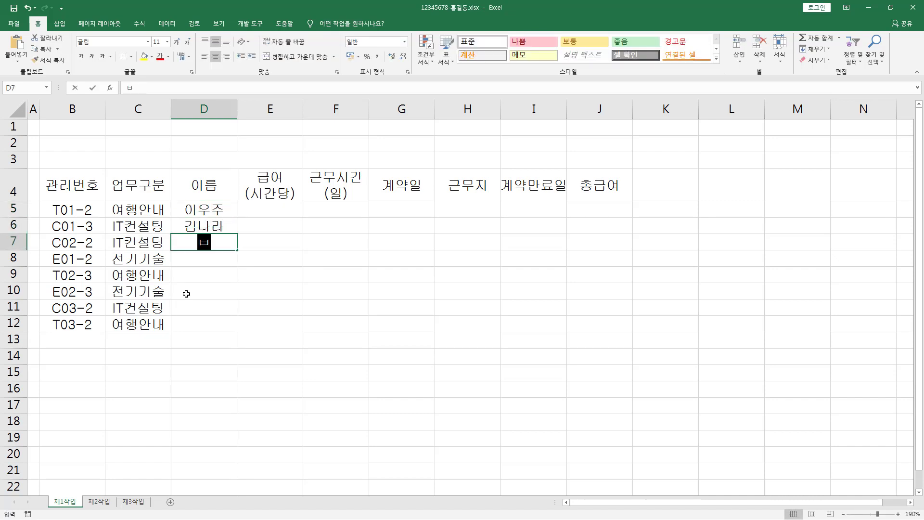
pyautogui.write('진수')
pyautogui.press('Return')
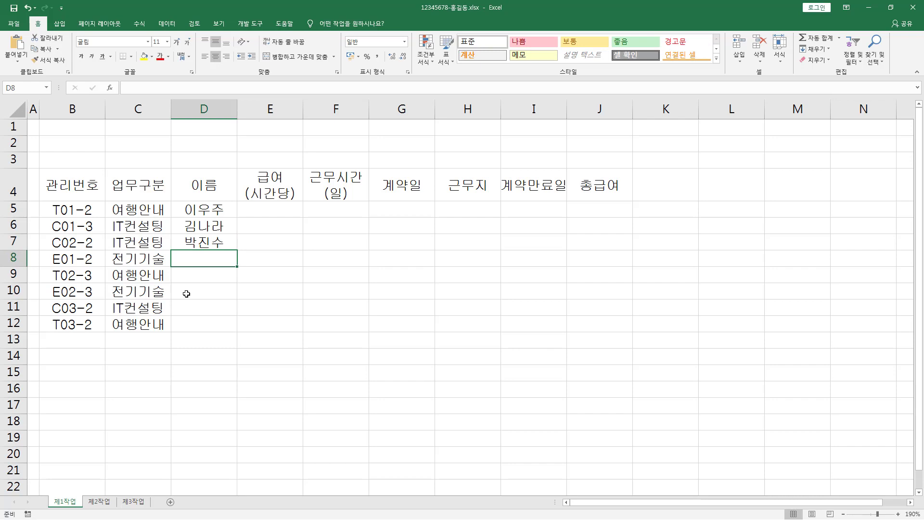
# Select E5, switch to the task slide to check the 급여(시간당) amounts, and return to the Excel workbook
pyautogui.click(266, 209)
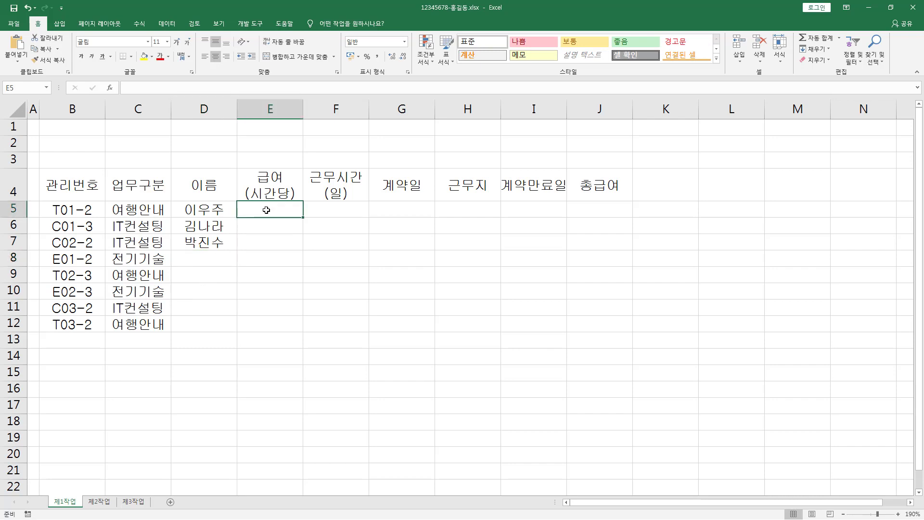
pyautogui.hotkey('alt', 'Tab')
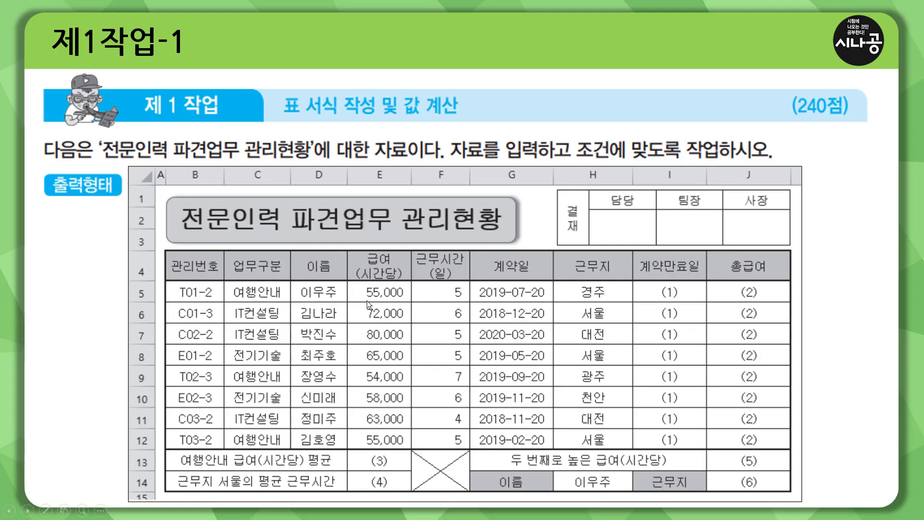
pyautogui.moveTo(377, 299); pyautogui.dragTo(384, 385)
pyautogui.click(379, 320)
pyautogui.moveTo(378, 319); pyautogui.dragTo(383, 319)
pyautogui.hotkey('alt', 'Tab')
# Enter the 급여(시간당) amounts 55000, 72000 and 80000 in cells E5 to E7 without thousands separators
pyautogui.write('55000')
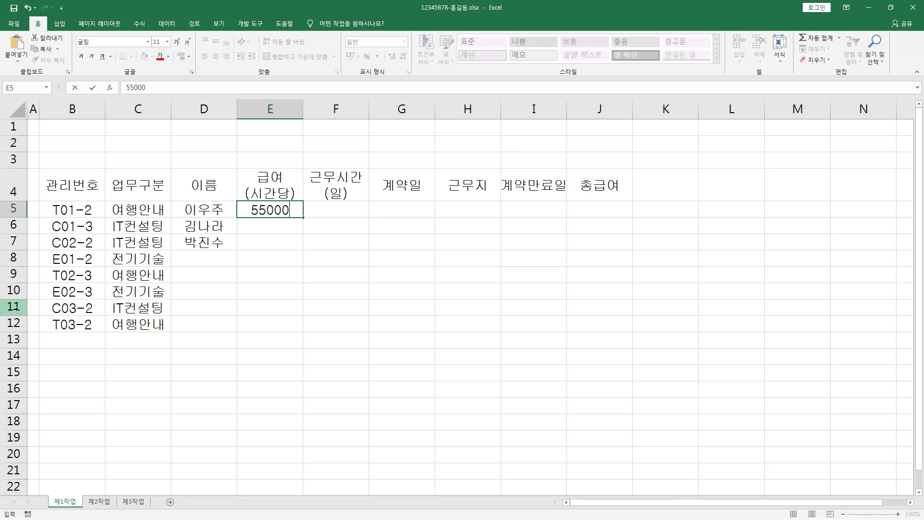
pyautogui.press('Return')
pyautogui.write('72000')
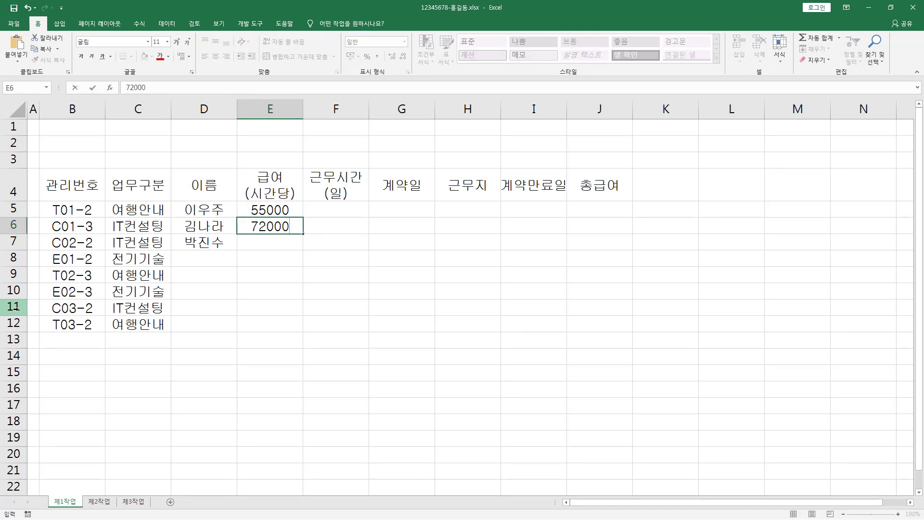
pyautogui.press('Return')
pyautogui.write('80000')
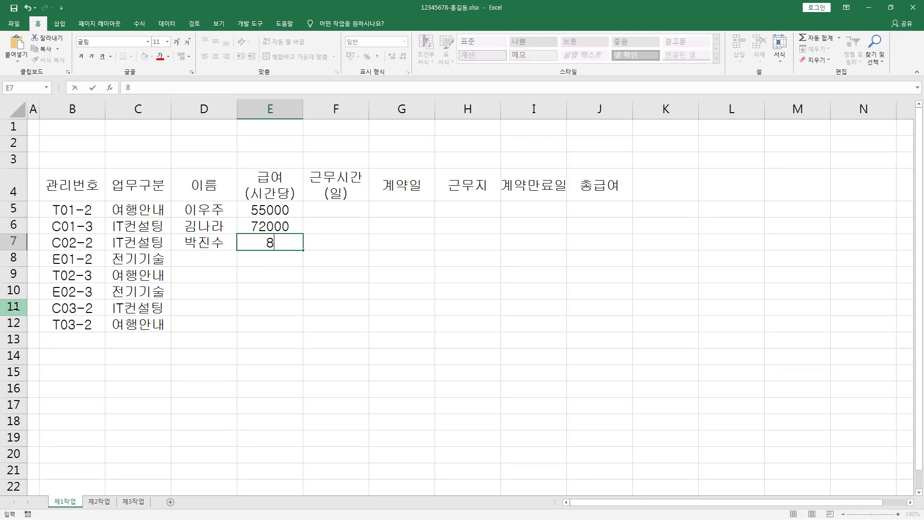
pyautogui.press('Return')
pyautogui.press('Down')
pyautogui.press('Down')
pyautogui.press('Down')
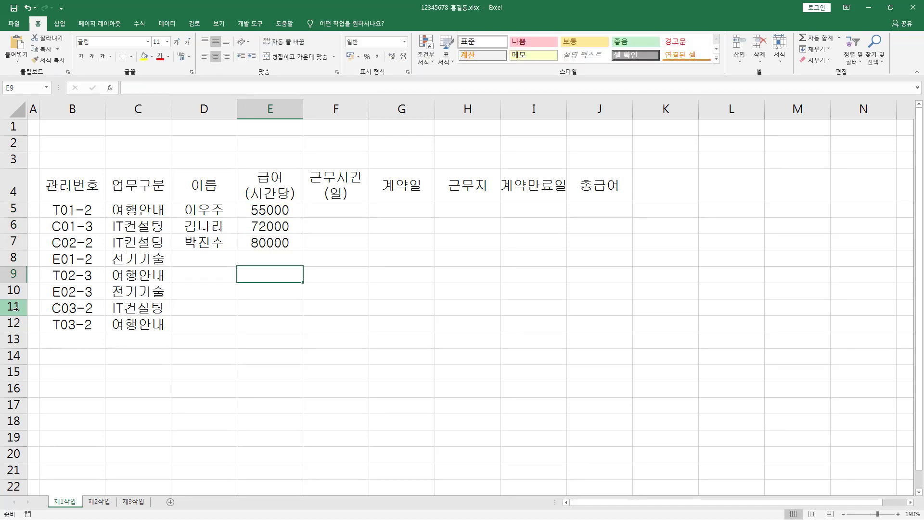
# Enter the 근무시간(일) values 5, 6 and 5 in cells F5 to F7
pyautogui.press('Up')
pyautogui.press('Up')
pyautogui.press('Up')
pyautogui.press('Up')
pyautogui.press('Right')
pyautogui.press('Up')
pyautogui.press('Up')
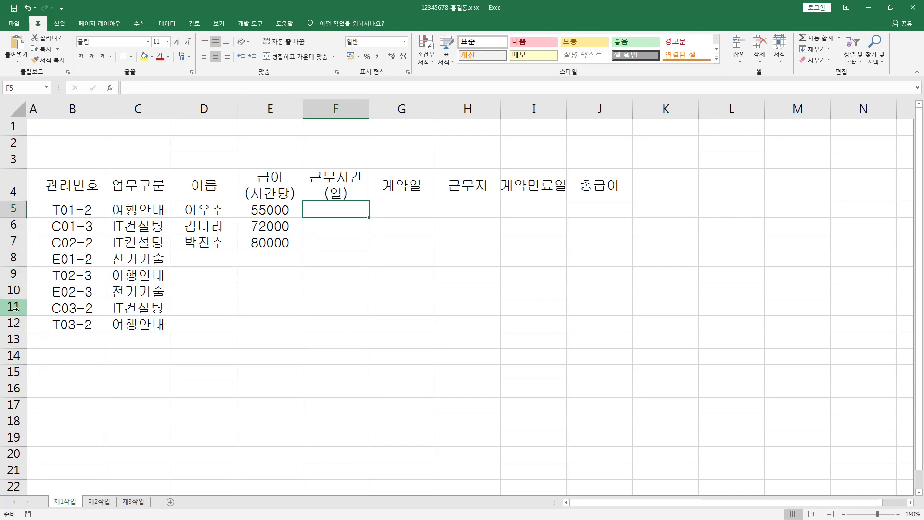
pyautogui.write('5')
pyautogui.press('Return')
pyautogui.write('6')
pyautogui.press('Return')
pyautogui.write('5')
pyautogui.press('Return')
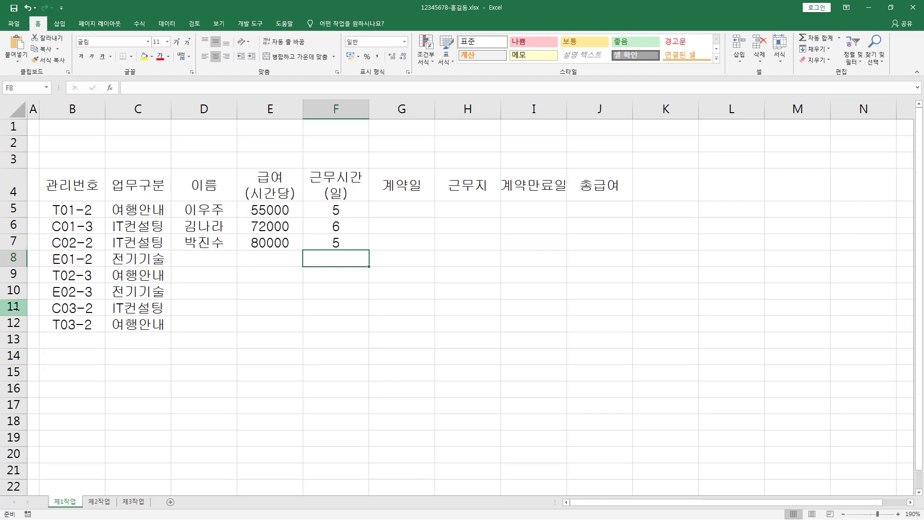
# Select G5, check the 계약일 dates in the task slide's reference table, and return to the Excel workbook
pyautogui.press('Right')
pyautogui.press('Up')
pyautogui.press('Up')
pyautogui.press('Up')
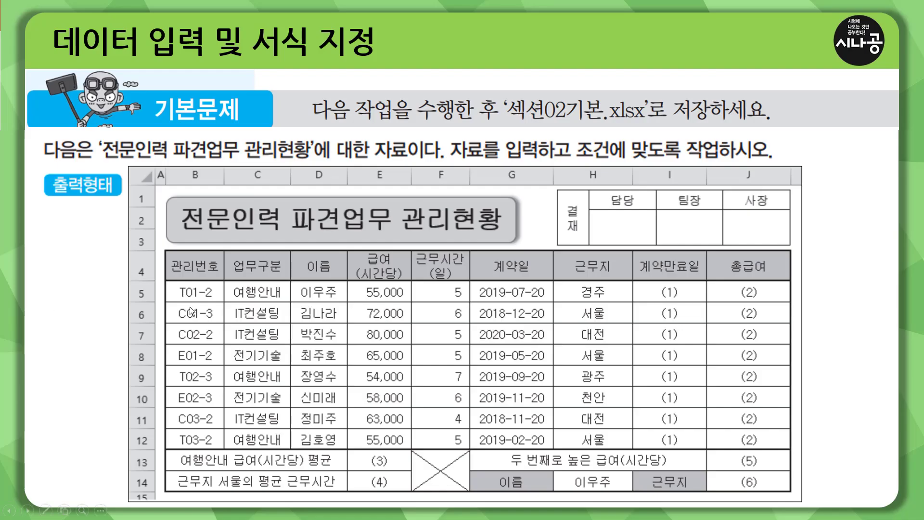
pyautogui.hotkey('ctrl', 'p')
pyautogui.moveTo(477, 284); pyautogui.dragTo(546, 447)
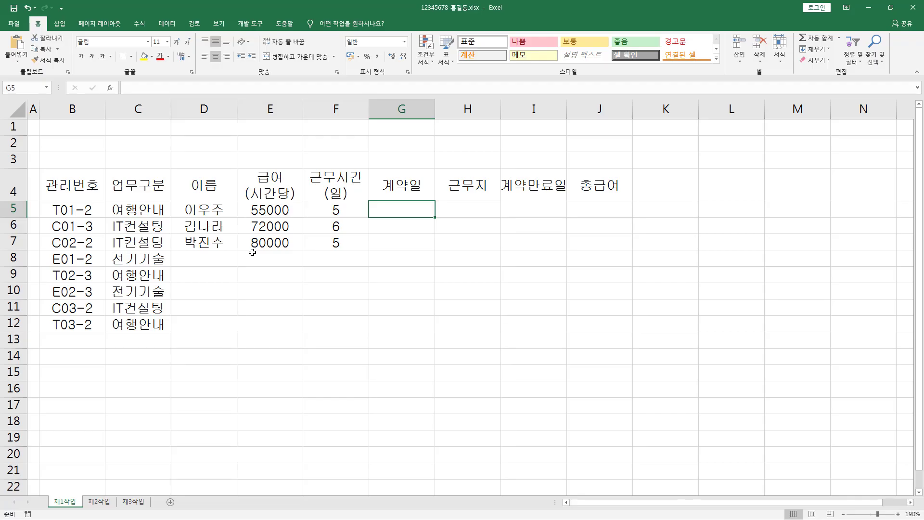
# Enter the 계약일 dates 2019-07-20, 2018-12-20 and 2020-03-20 in cells G5 to G7
pyautogui.write('20')
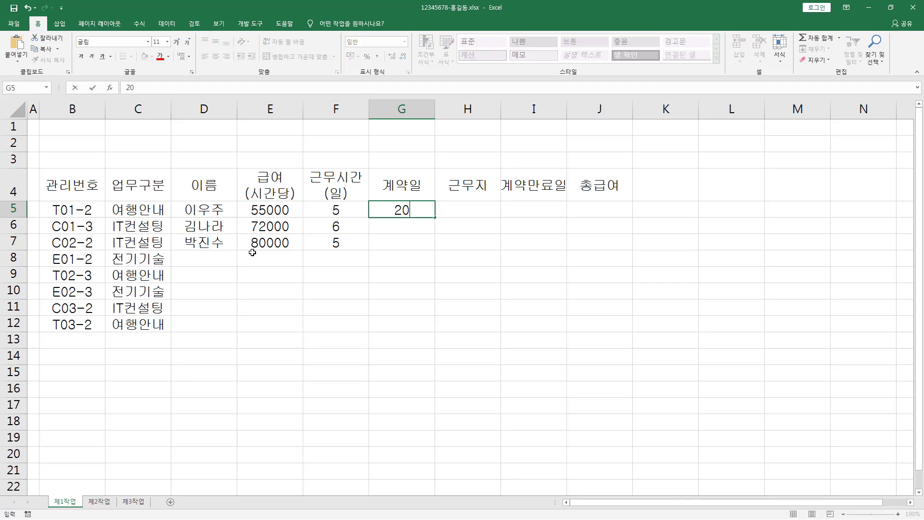
pyautogui.write('19-07-20')
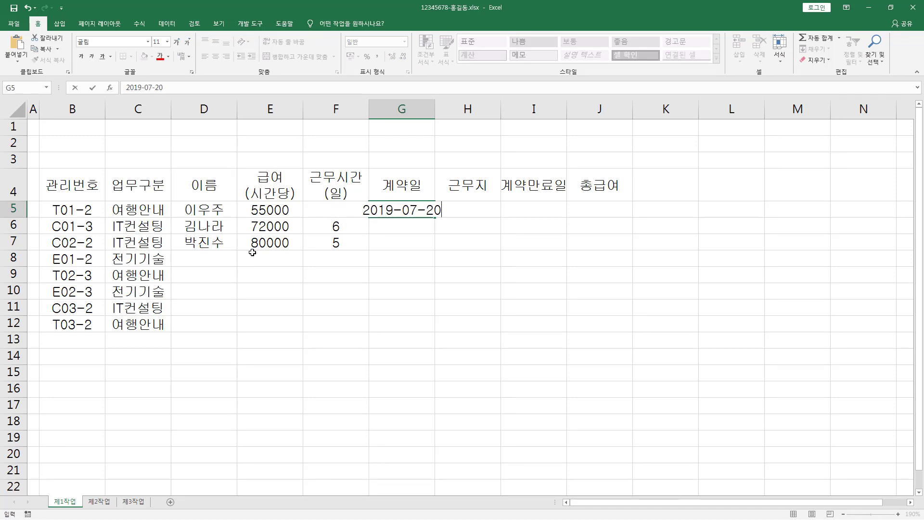
pyautogui.press('Return')
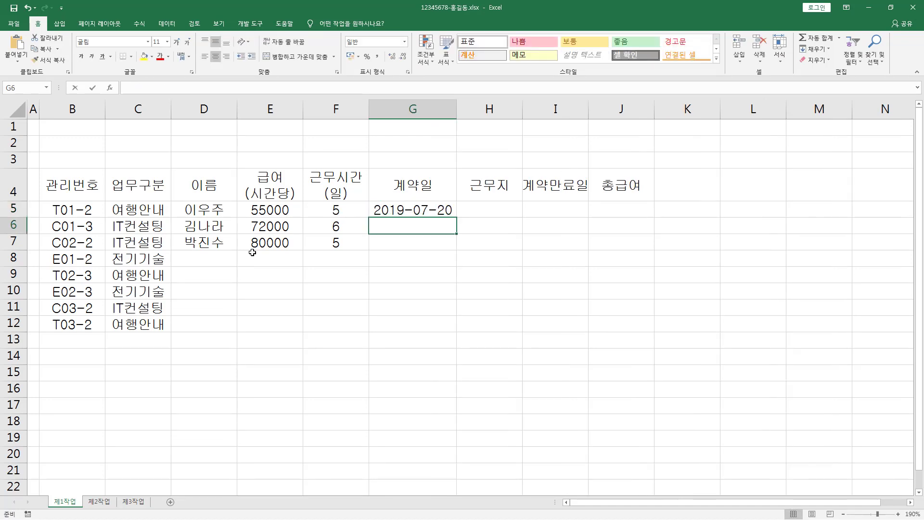
pyautogui.write('2018-12-20')
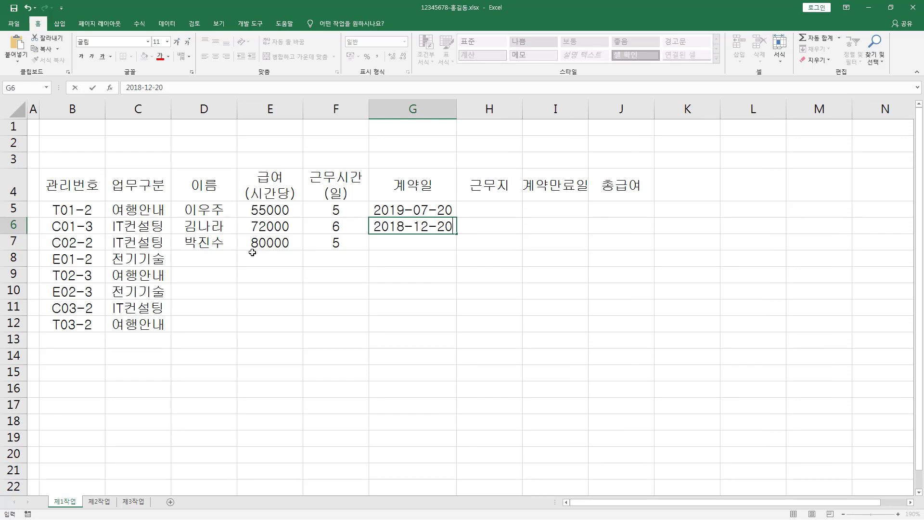
pyautogui.press('Return')
pyautogui.write('2020')
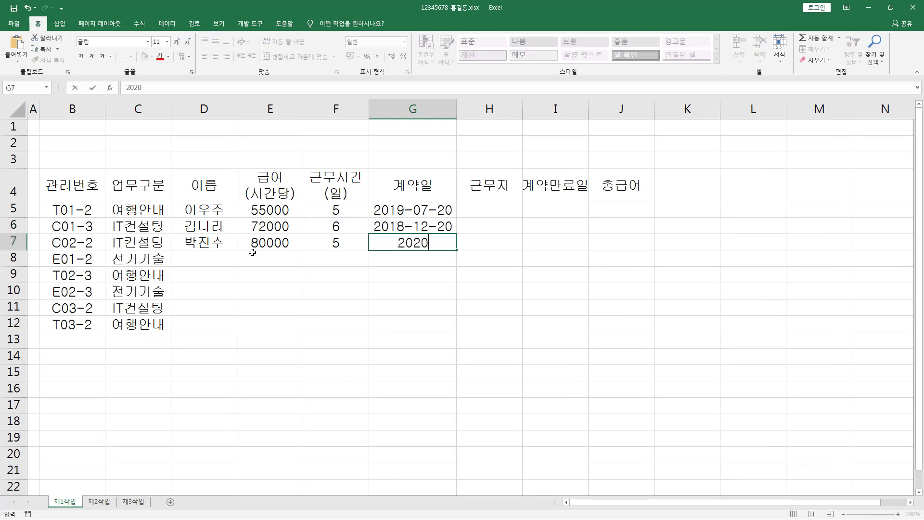
pyautogui.write('-03-20')
pyautogui.press('Return')
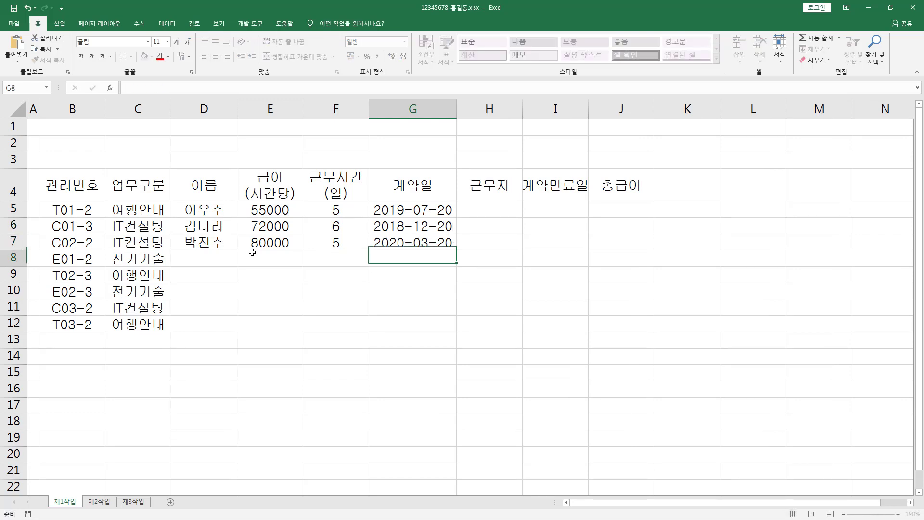
# Fill the 근무지 column with 경주 in H5, 서울 in H6 and 대전 in H7
pyautogui.press('Up')
pyautogui.press('Right')
pyautogui.press('Left')
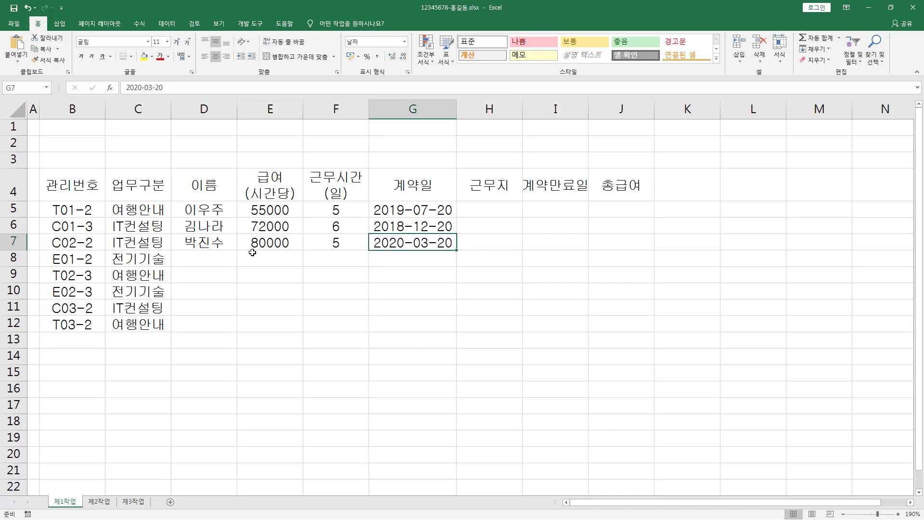
pyautogui.press('Right')
pyautogui.press('Up')
pyautogui.press('Up')
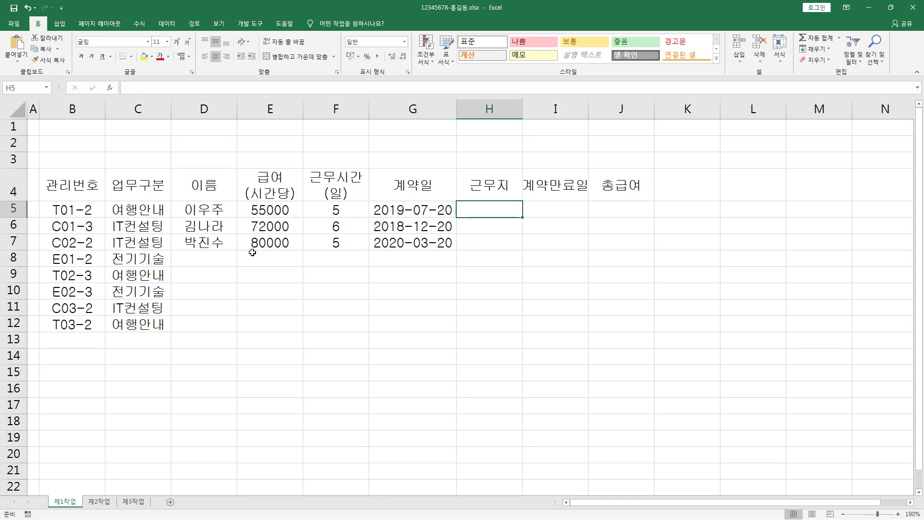
pyautogui.write('경주')
pyautogui.press('Return')
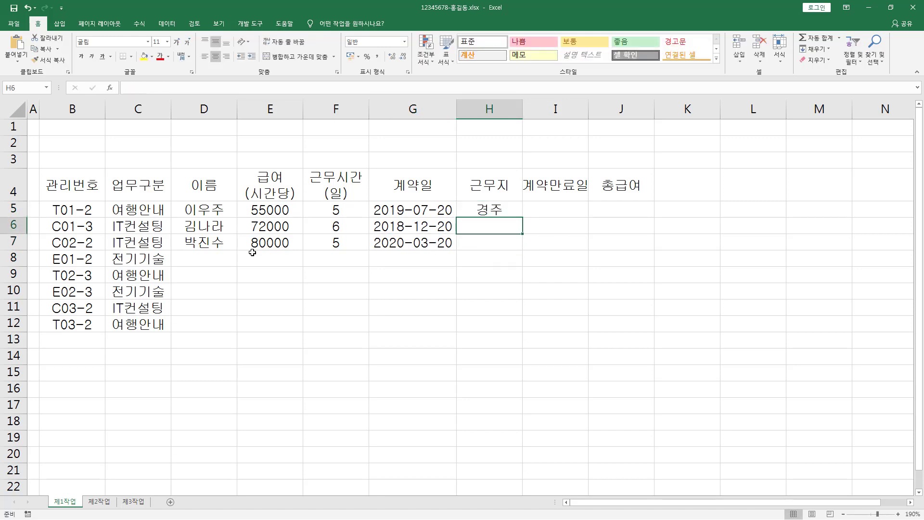
pyautogui.write('서울')
pyautogui.press('Return')
pyautogui.write('대전')
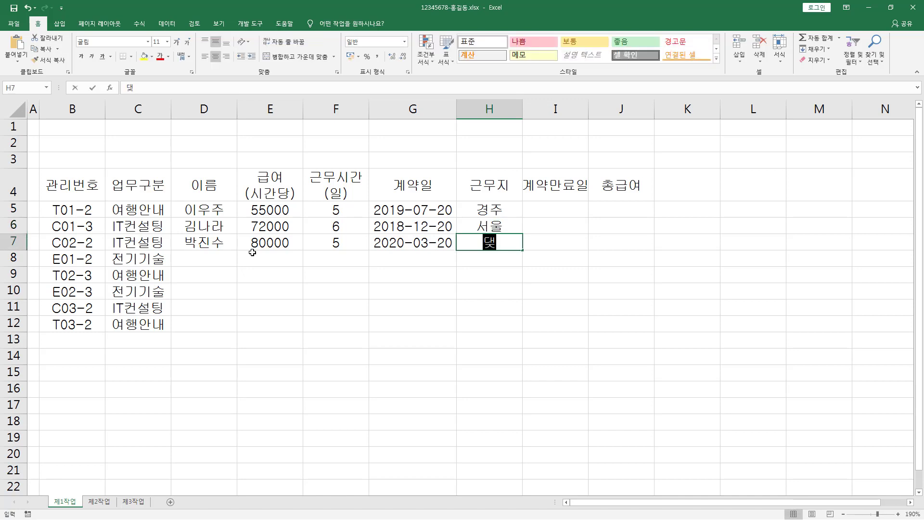
pyautogui.press('Return')
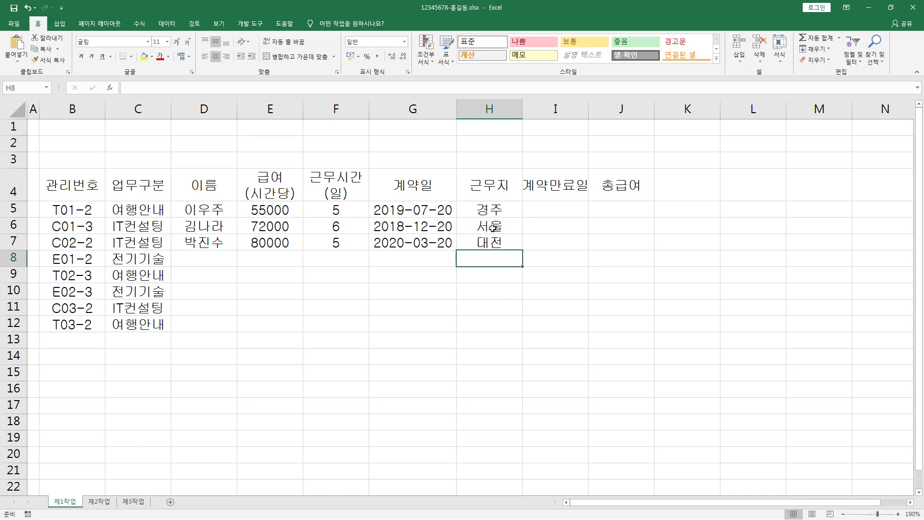
# Fill the rest of the 근무지 column with 서울, 광주, 천안, 대전 and 서울 in cells H8 to H12
pyautogui.write('서울')
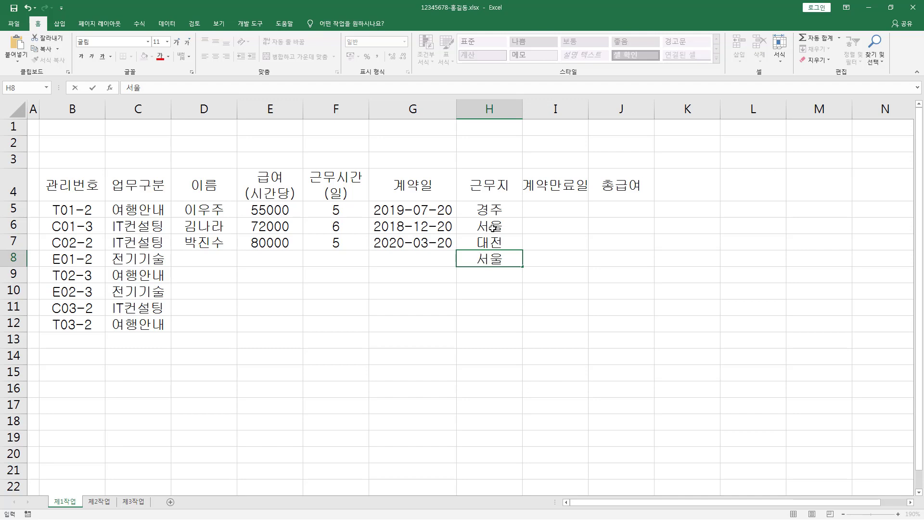
pyautogui.press('Return')
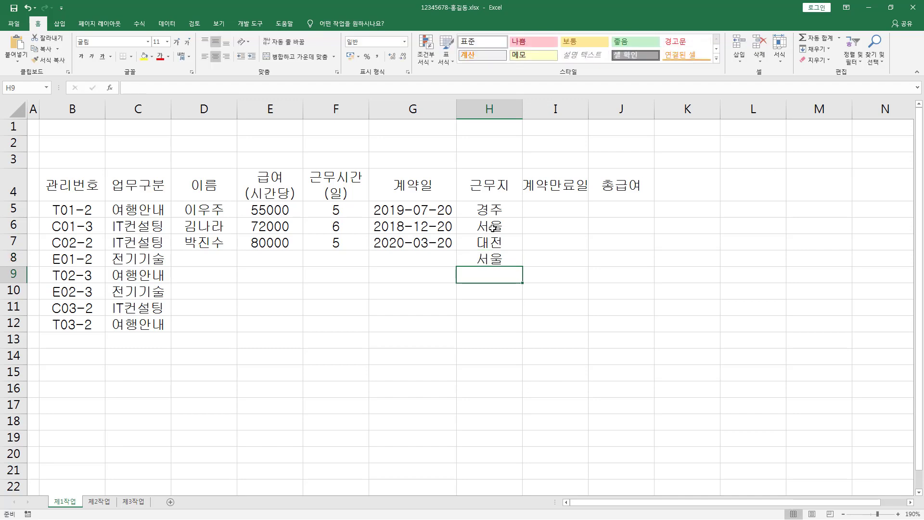
pyautogui.write('광')
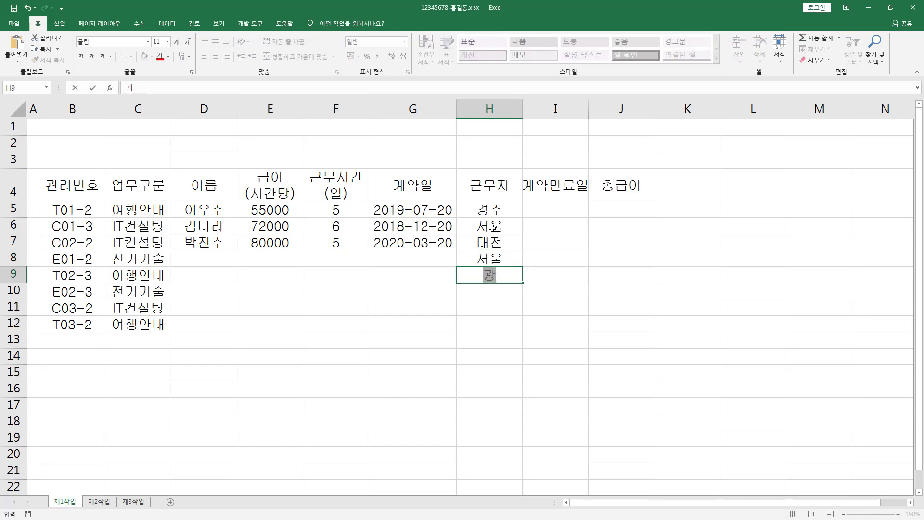
pyautogui.write('주')
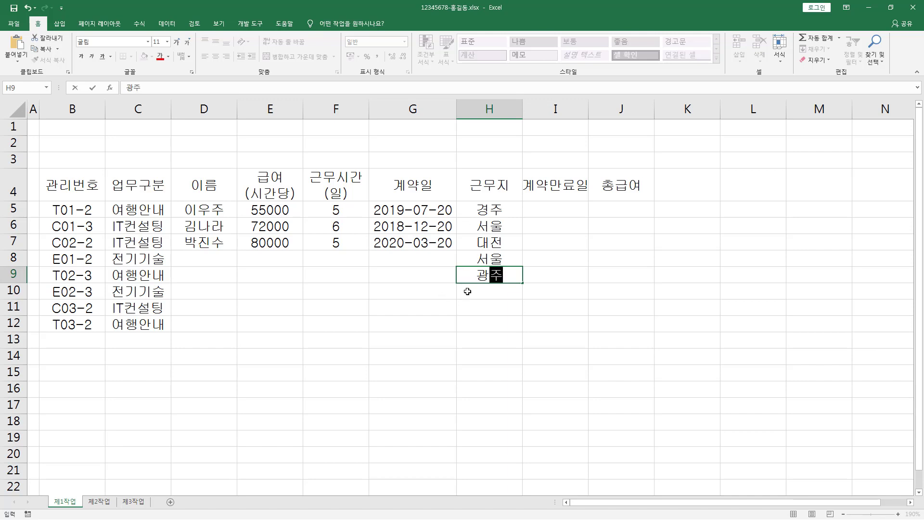
pyautogui.press('Return')
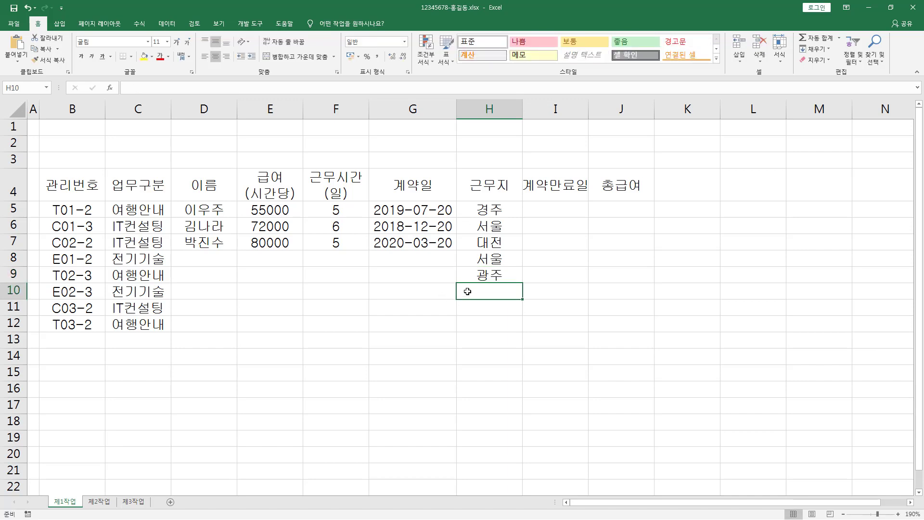
pyautogui.write('천ㅇ')
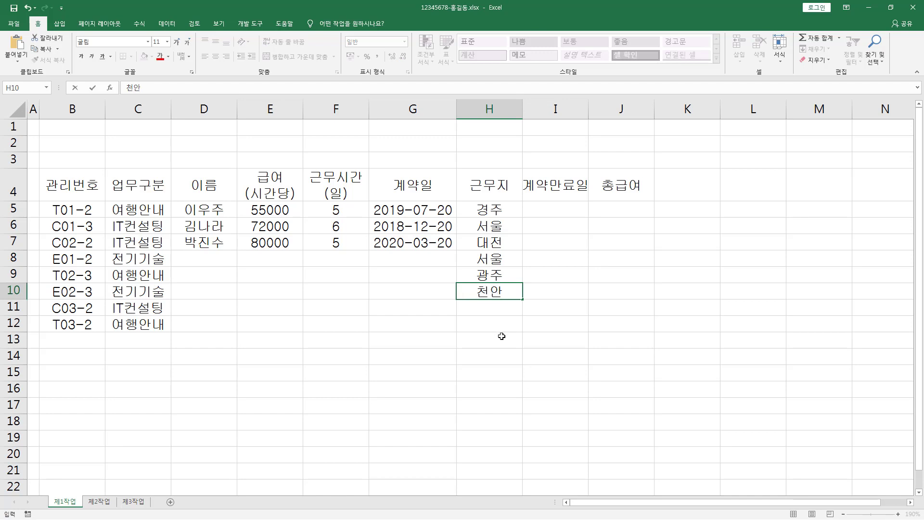
pyautogui.press('Return')
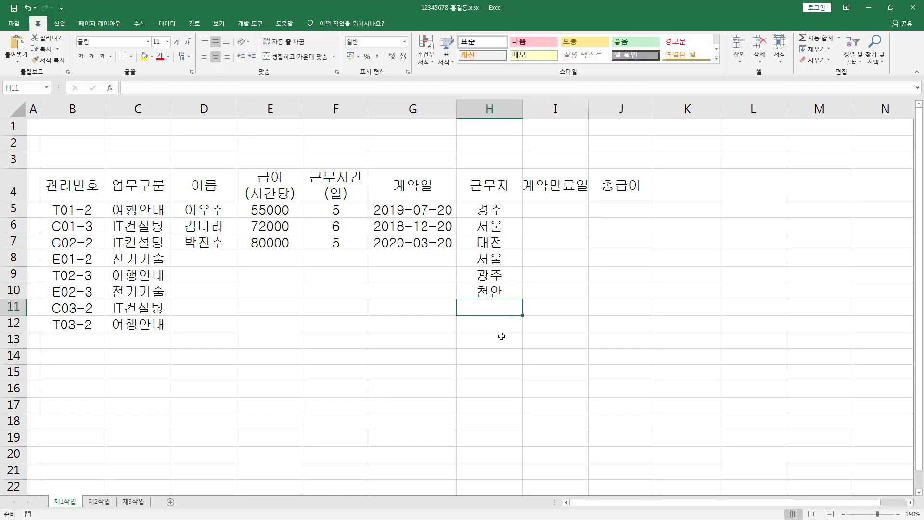
pyautogui.write('대전')
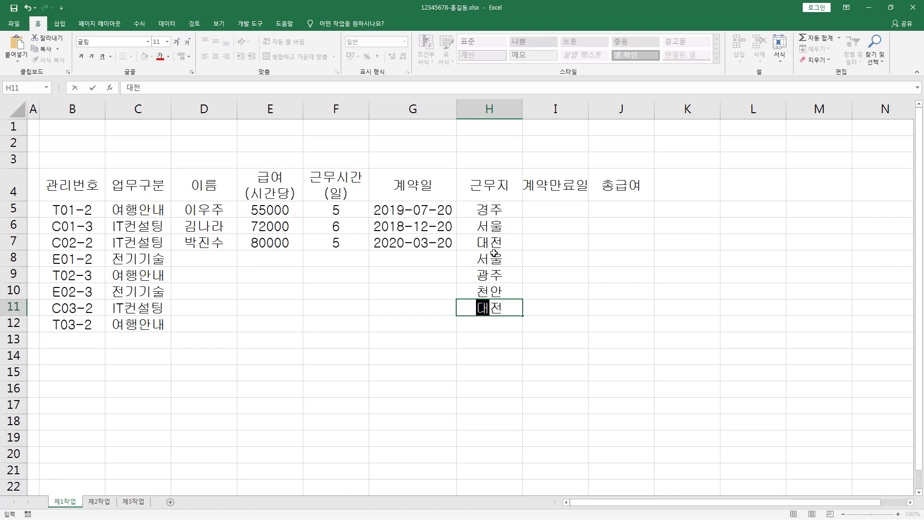
pyautogui.press('Return')
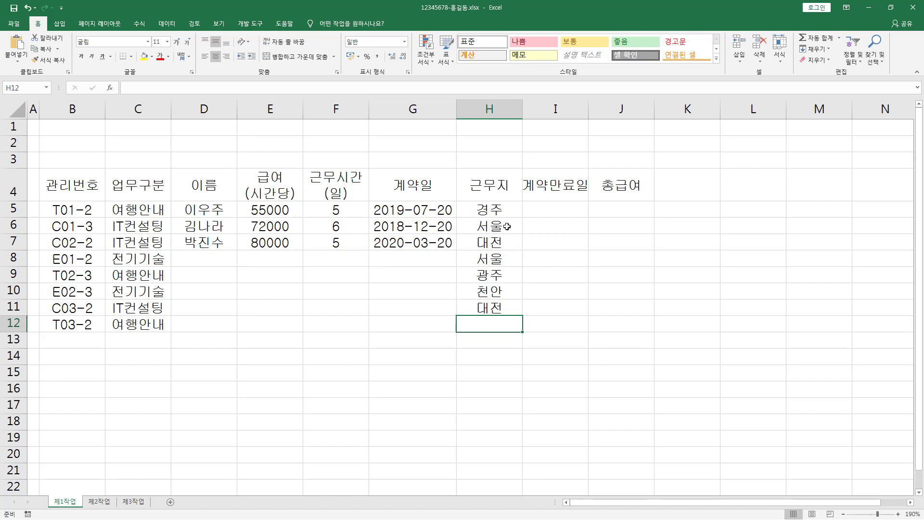
pyautogui.write('서울')
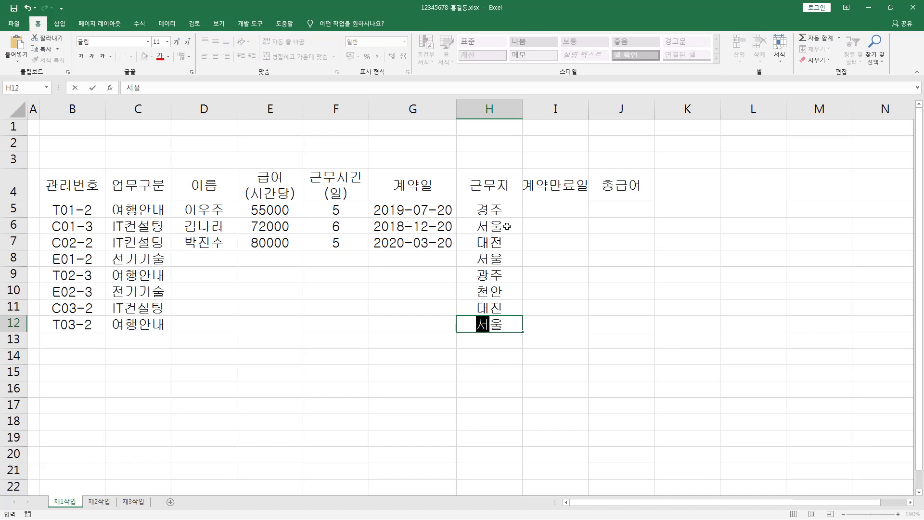
pyautogui.hotkey('ctrl', 'Return')
pyautogui.press('Return')
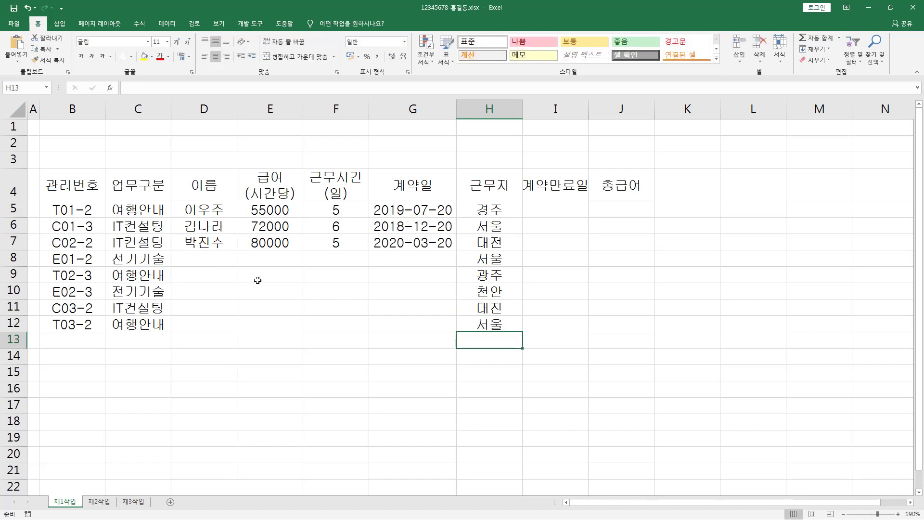
# Select B13, examine the row 13 and 14 labels and their cell positions in the task slide's reference table, and return to the Excel workbook
pyautogui.click(63, 345)
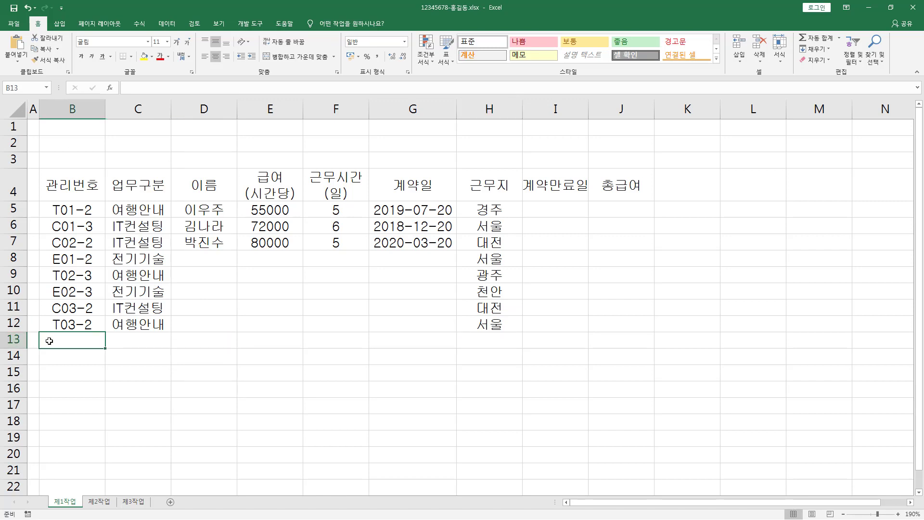
pyautogui.hotkey('alt', 'Tab')
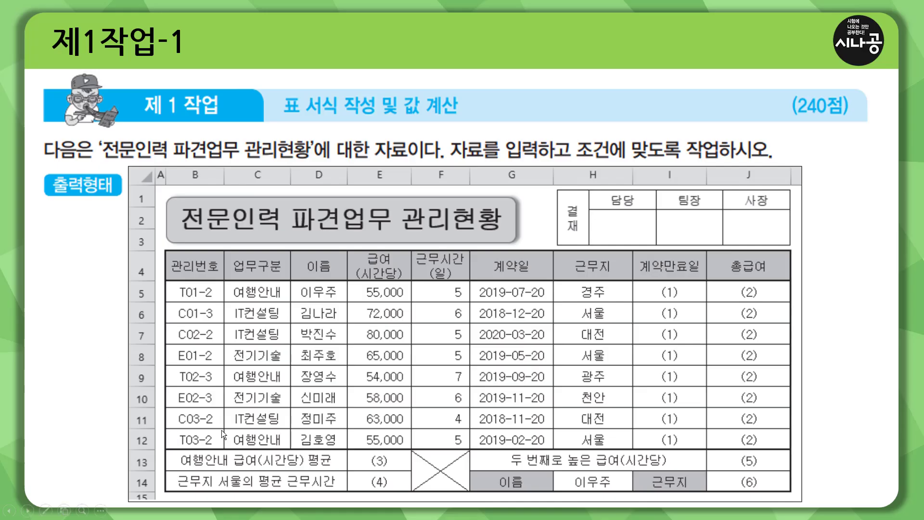
pyautogui.moveTo(170, 452)
pyautogui.mouseDown()
pyautogui.moveTo(243, 469)
pyautogui.moveTo(335, 469)
pyautogui.mouseUp()
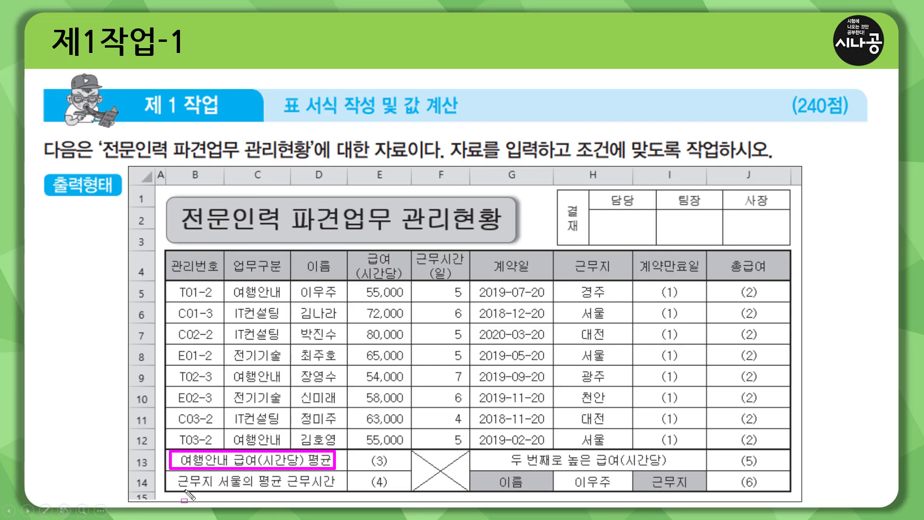
pyautogui.moveTo(174, 492)
pyautogui.mouseDown()
pyautogui.moveTo(331, 489)
pyautogui.moveTo(339, 472)
pyautogui.mouseUp()
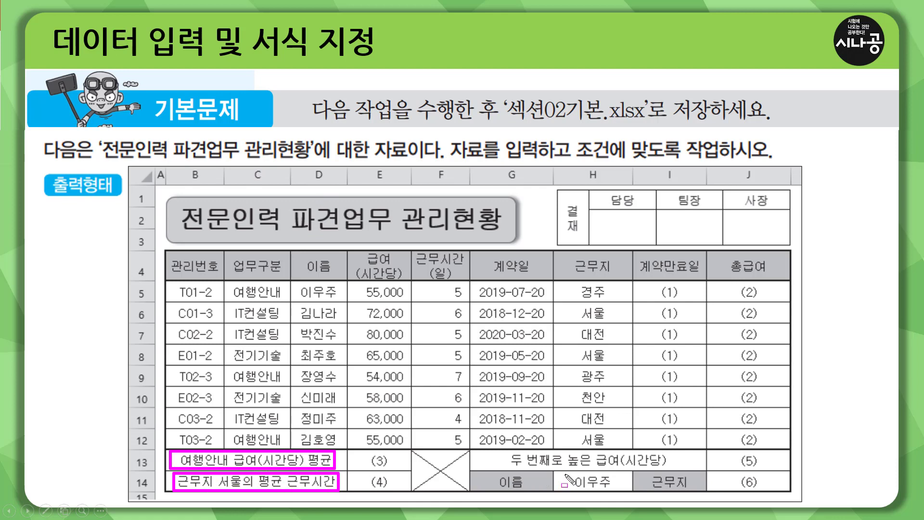
pyautogui.moveTo(495, 481); pyautogui.dragTo(675, 459)
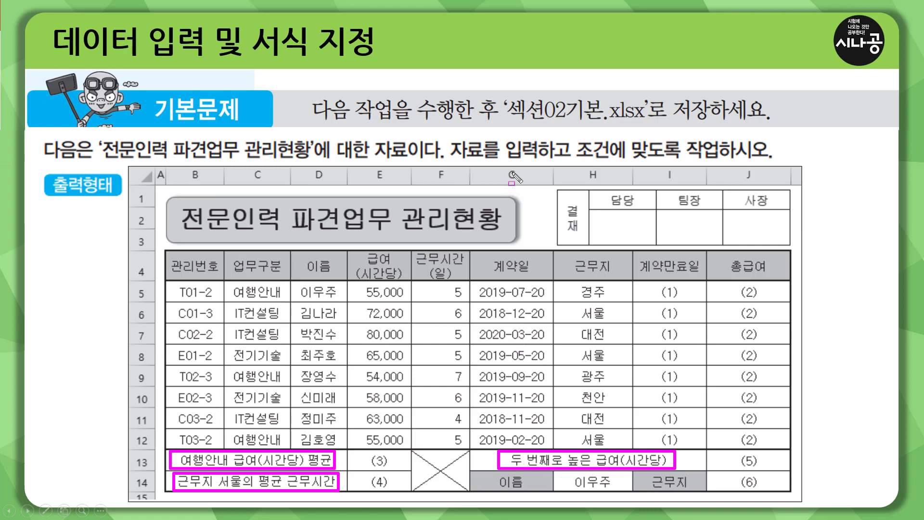
pyautogui.moveTo(506, 167); pyautogui.dragTo(522, 187)
pyautogui.moveTo(136, 455); pyautogui.dragTo(150, 469)
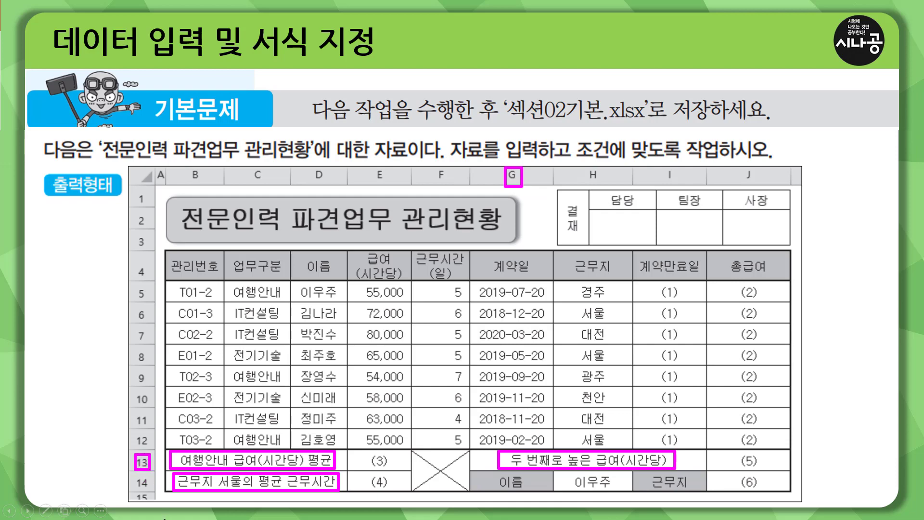
pyautogui.hotkey('alt', 'Tab')
# Enter the label 여행안내 급여(시간당) 평균 in cell B13
pyautogui.write('여행')
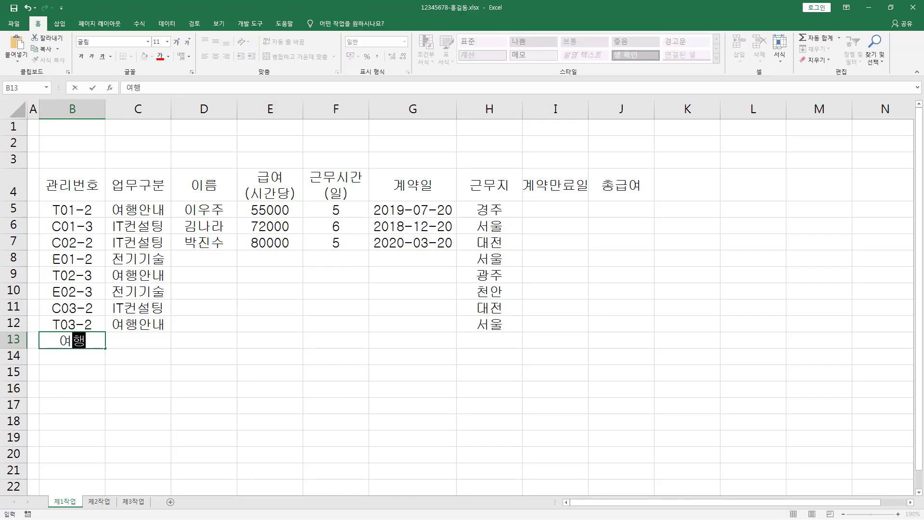
pyautogui.write('안내 급여')
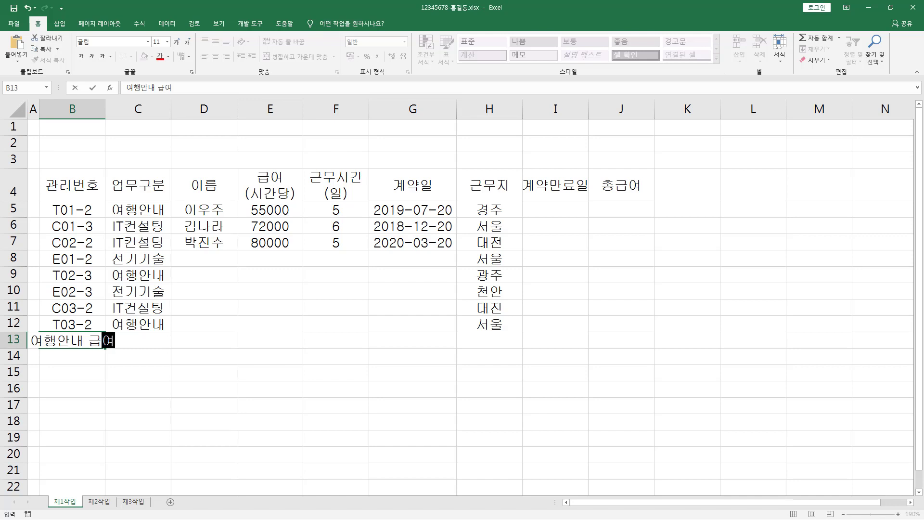
pyautogui.write('(시간당')
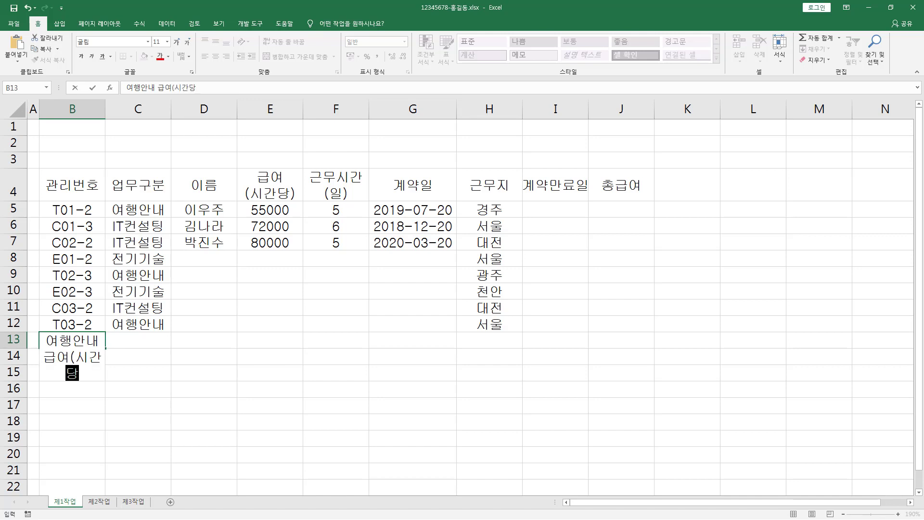
pyautogui.write(') 평ㄱ')
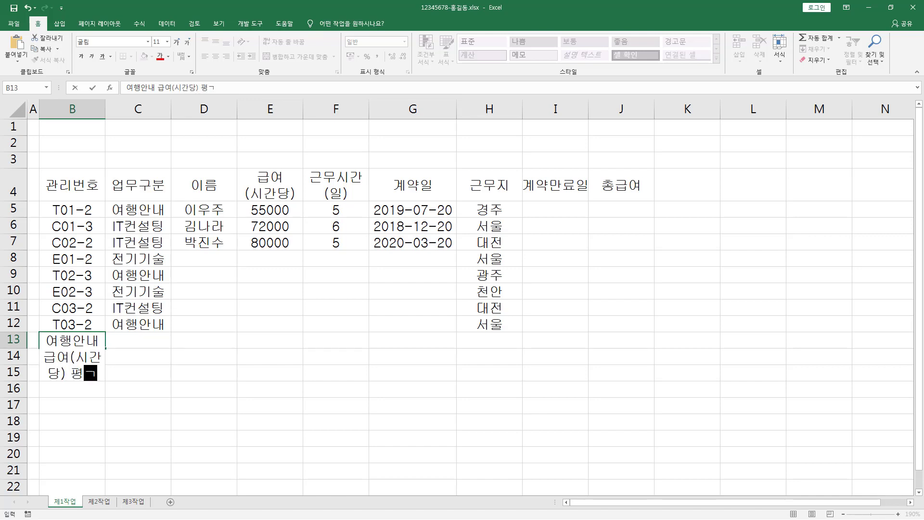
pyautogui.press('Return')
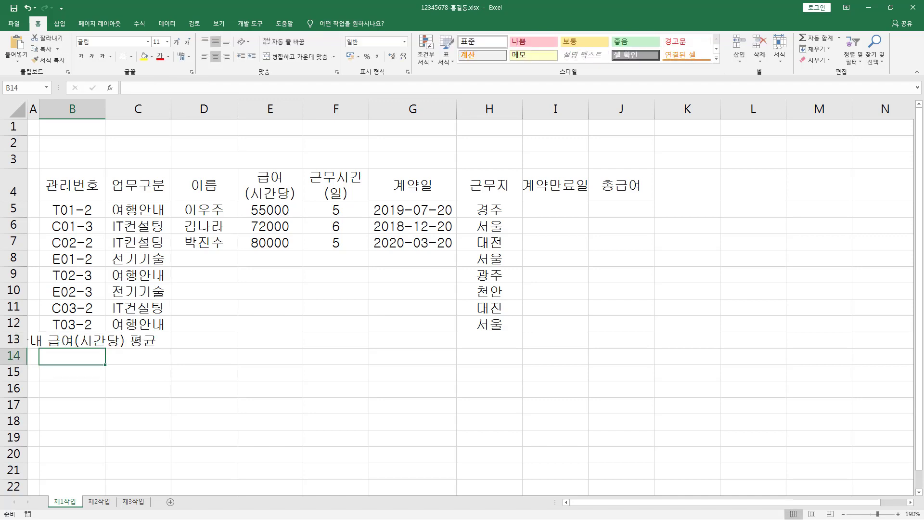
# Enter the label 근무지 서울의 평균 근무시간 in cell B14
pyautogui.write('근무지')
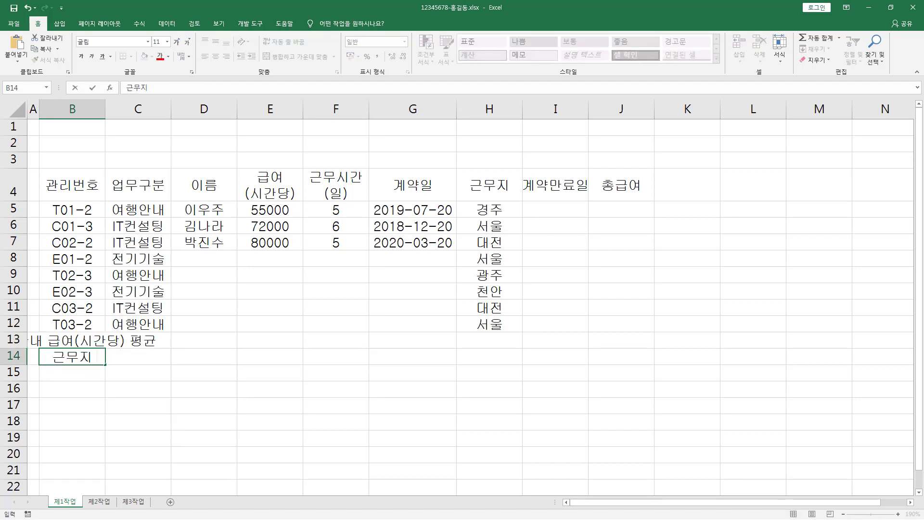
pyautogui.write(' 서으울ㅇ')
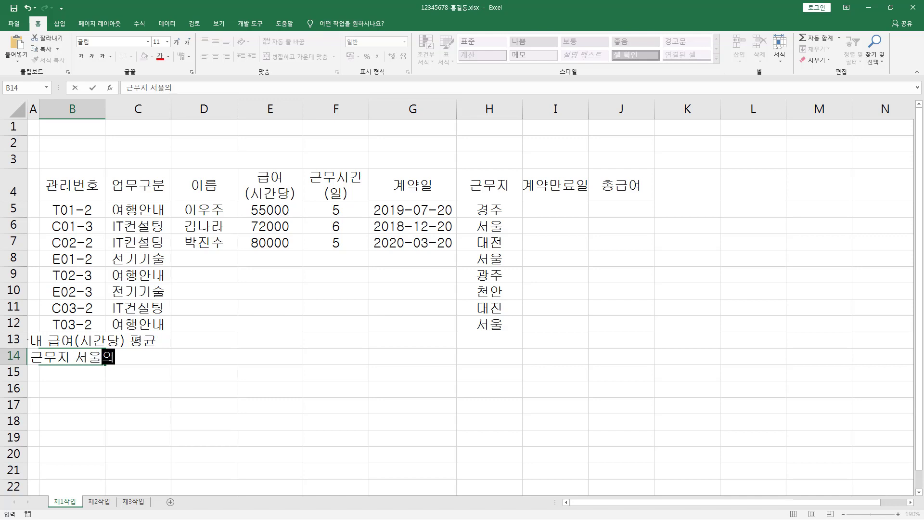
pyautogui.write(' 평균 근ㅁ')
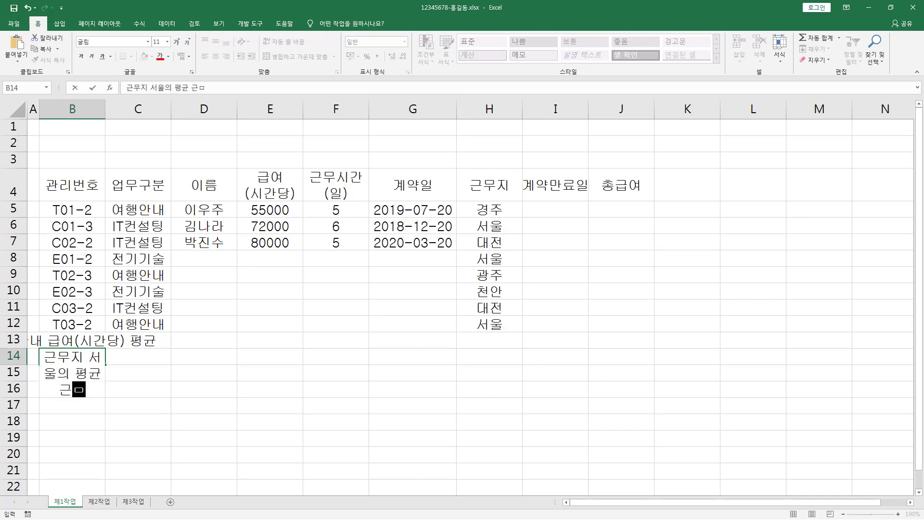
pyautogui.write('무시간')
pyautogui.press('Return')
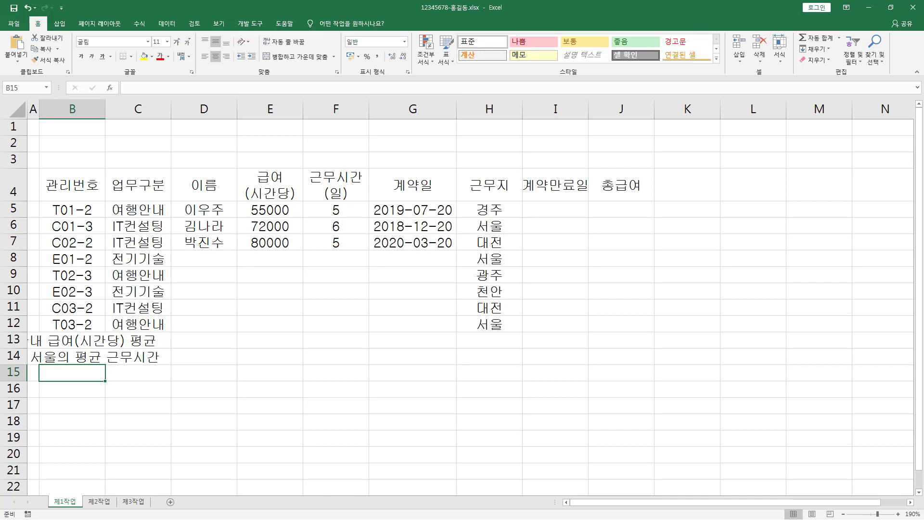
# Enter the label 두 번째로 높은 급여(시간당) in cell G13
pyautogui.press('Up')
pyautogui.press('Up')
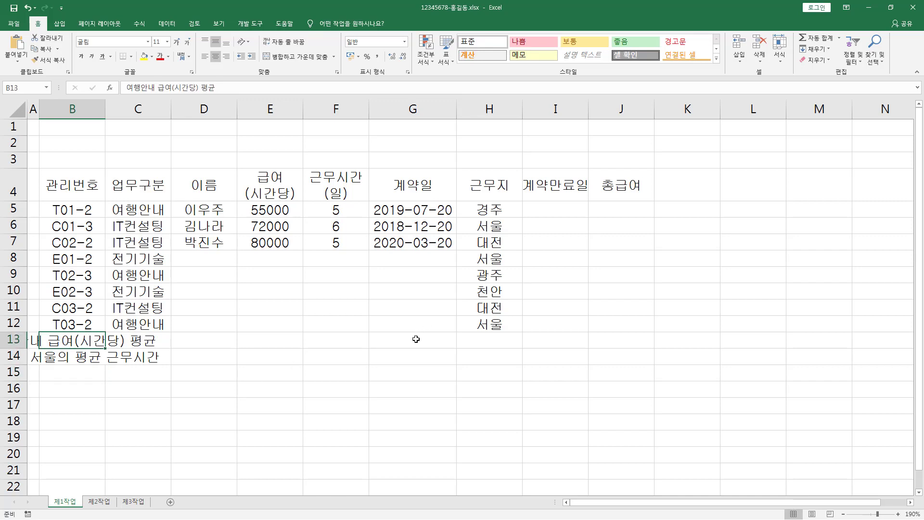
pyautogui.click(415, 339)
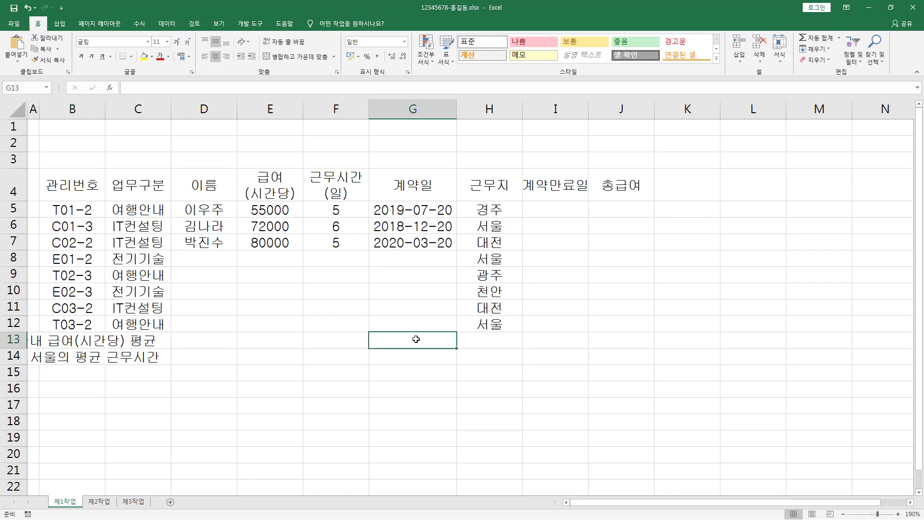
pyautogui.write('두 번째로')
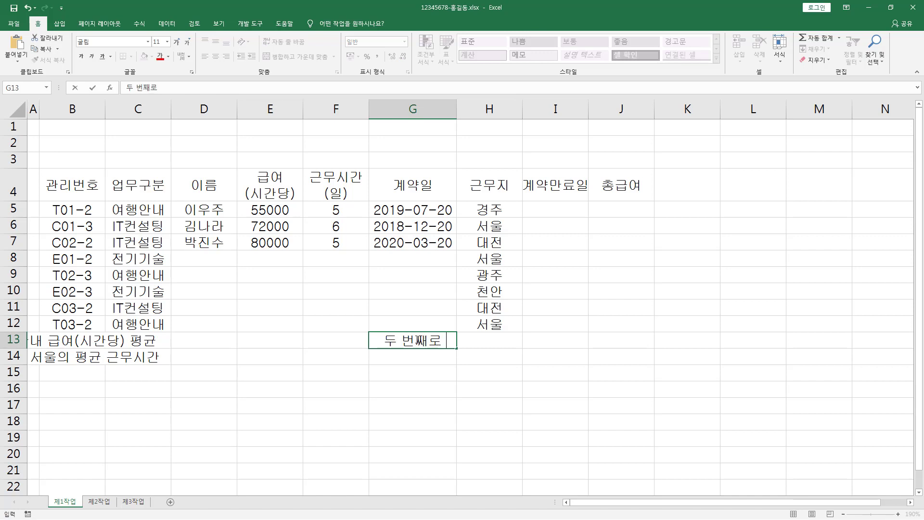
pyautogui.write(' 높은 급')
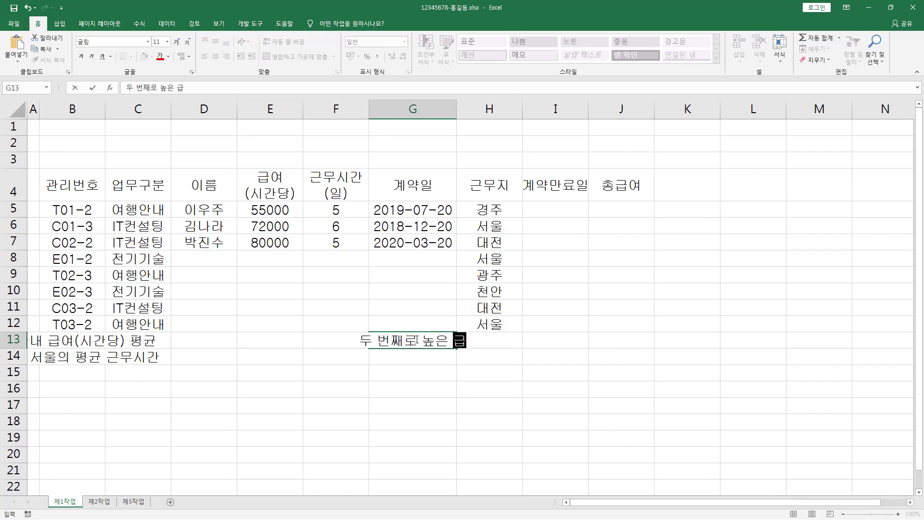
pyautogui.write('여(시간ㄷ')
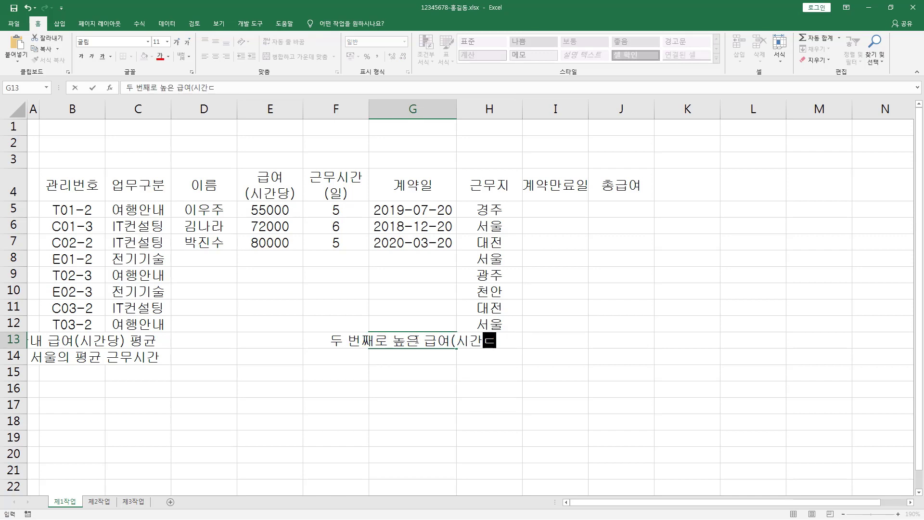
pyautogui.write('당)')
pyautogui.press('Return')
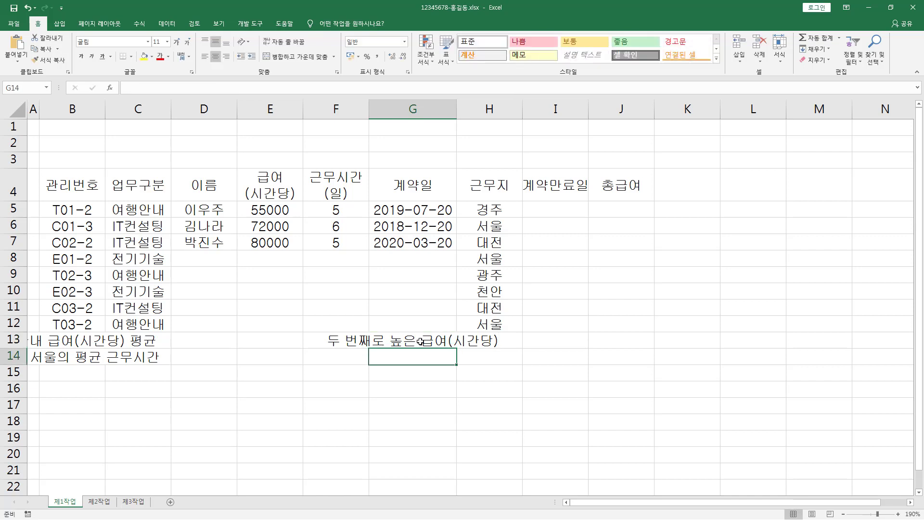
# Switch to the task slide and examine the row 13 and 14 labels and their column positions in the reference table
pyautogui.click(67, 341)
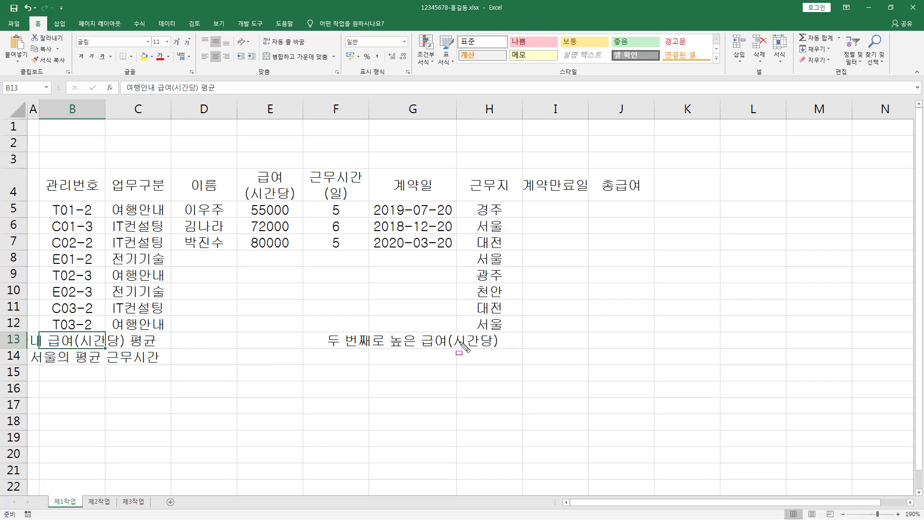
pyautogui.hotkey('alt', 'Tab')
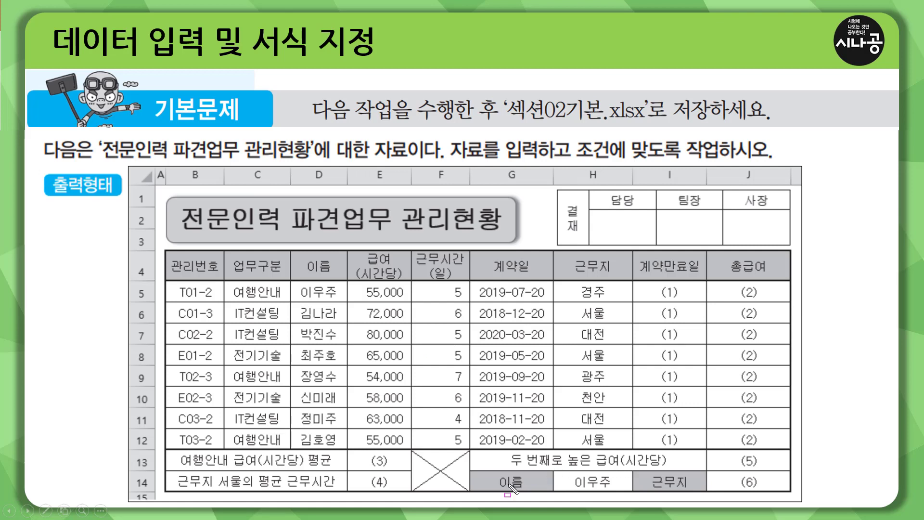
pyautogui.moveTo(491, 474); pyautogui.dragTo(491, 490)
pyautogui.moveTo(563, 470)
pyautogui.mouseDown()
pyautogui.moveTo(564, 493)
pyautogui.moveTo(563, 472)
pyautogui.mouseUp()
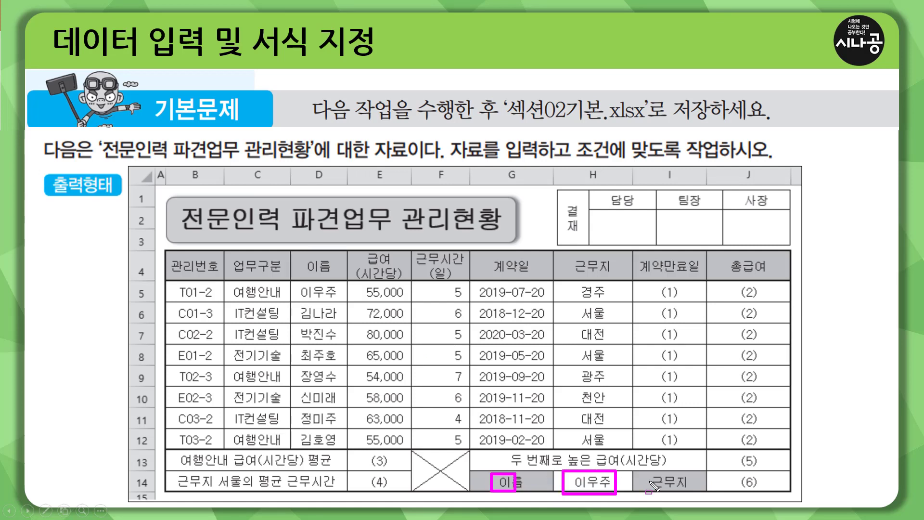
pyautogui.moveTo(647, 471); pyautogui.dragTo(696, 491)
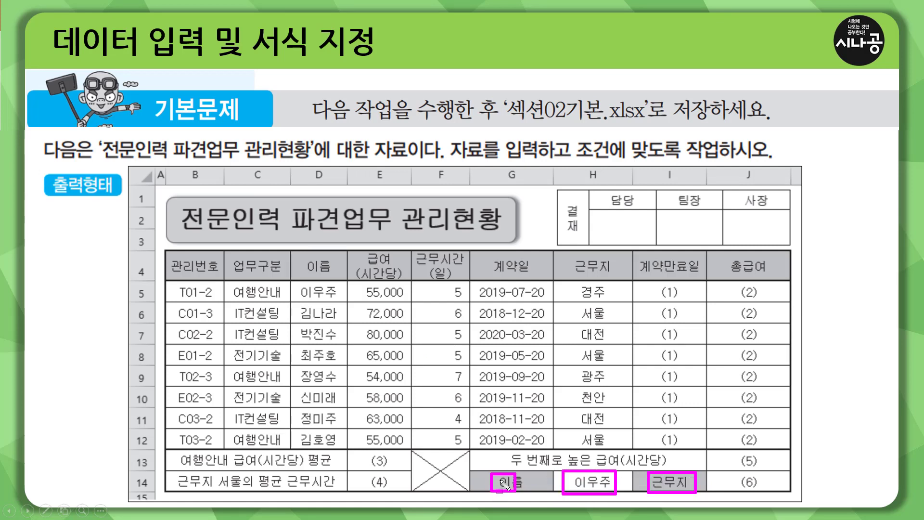
pyautogui.moveTo(513, 474)
pyautogui.mouseDown()
pyautogui.moveTo(528, 491)
pyautogui.moveTo(537, 472)
pyautogui.moveTo(658, 466)
pyautogui.mouseUp()
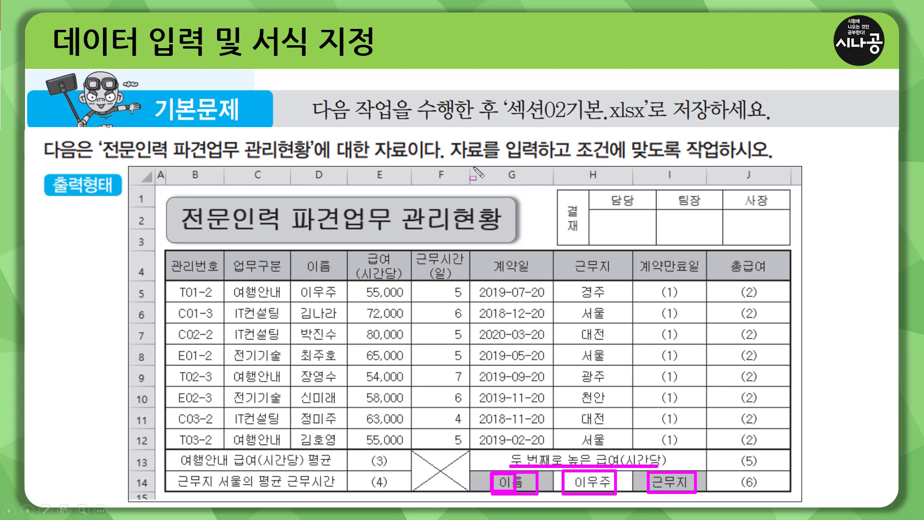
pyautogui.moveTo(503, 163)
pyautogui.mouseDown()
pyautogui.moveTo(505, 184)
pyautogui.moveTo(528, 186)
pyautogui.mouseUp()
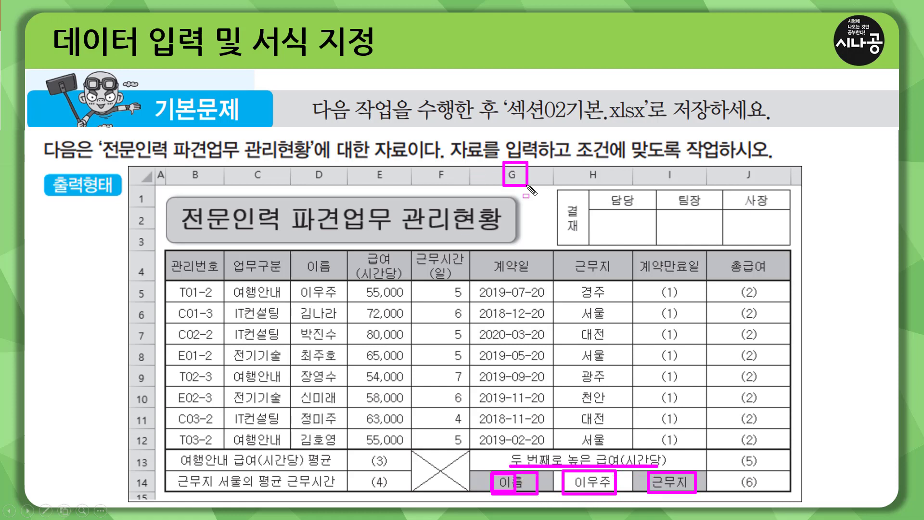
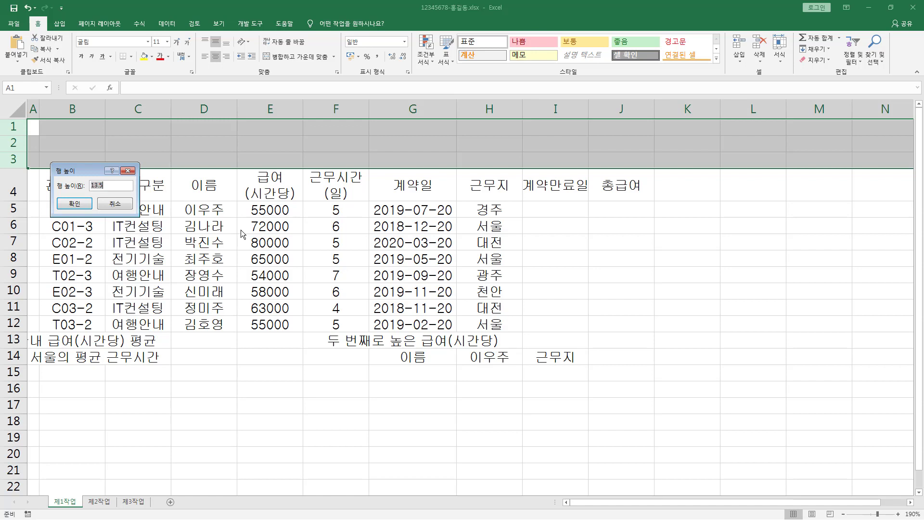
# Set the height of rows 1 to 3 to 22
pyautogui.write('22')
pyautogui.press('Return')
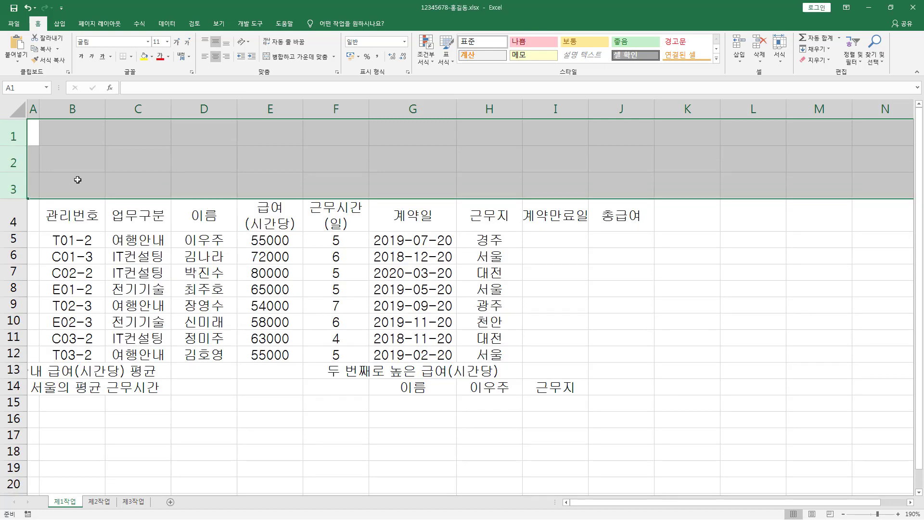
pyautogui.click(43, 161)
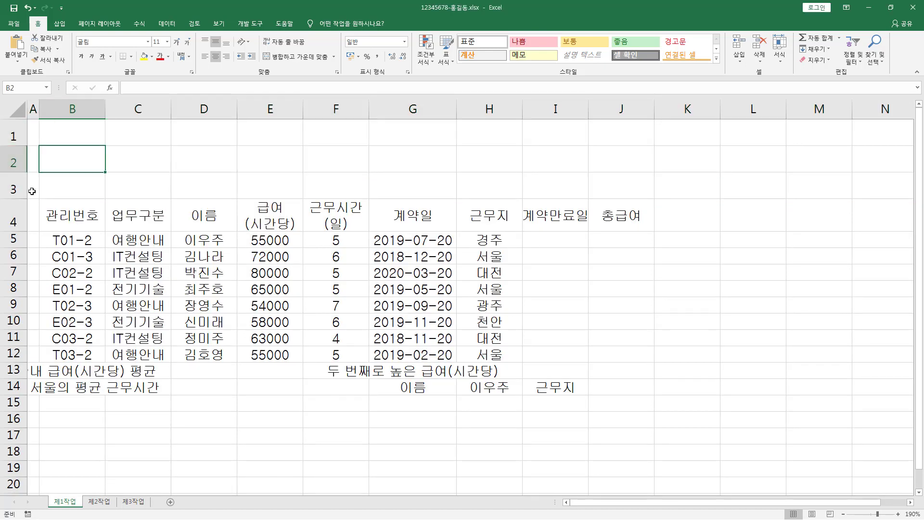
pyautogui.click(95, 188)
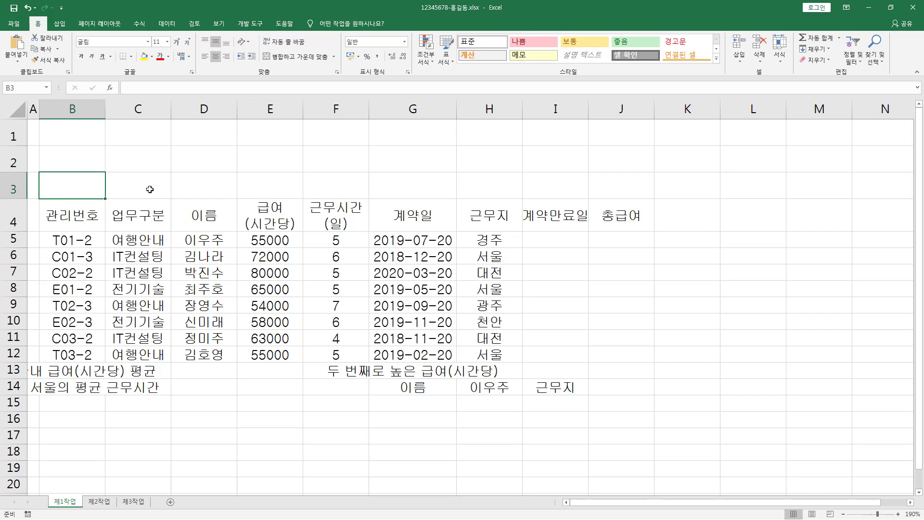
# Draw a rounded rectangle about 10.97 cm wide and 1.62 cm high over rows 1 to 3, from column B into column G
pyautogui.moveTo(60, 29); pyautogui.dragTo(71, 31)
pyautogui.press('Escape')
pyautogui.click(61, 25)
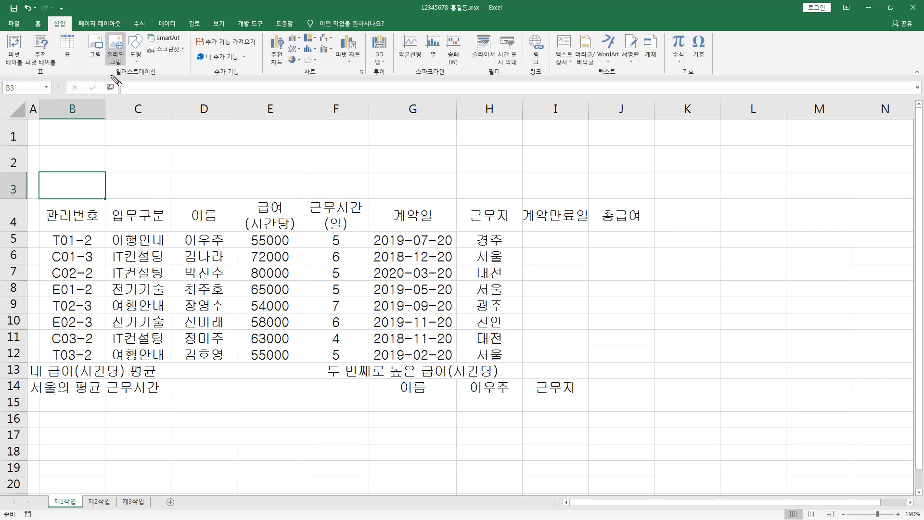
pyautogui.moveTo(110, 75); pyautogui.dragTo(162, 75)
pyautogui.moveTo(127, 30); pyautogui.dragTo(148, 66)
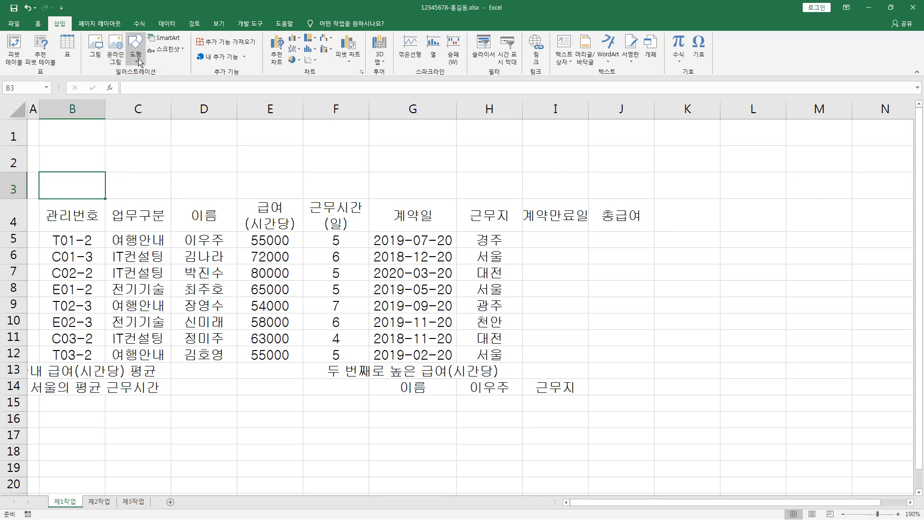
pyautogui.click(139, 62)
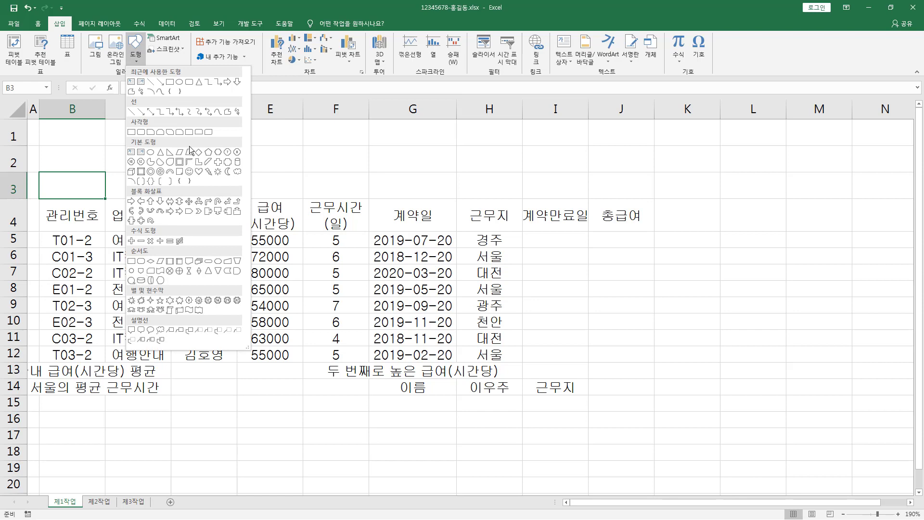
pyautogui.moveTo(128, 124); pyautogui.dragTo(145, 125)
pyautogui.click(162, 130)
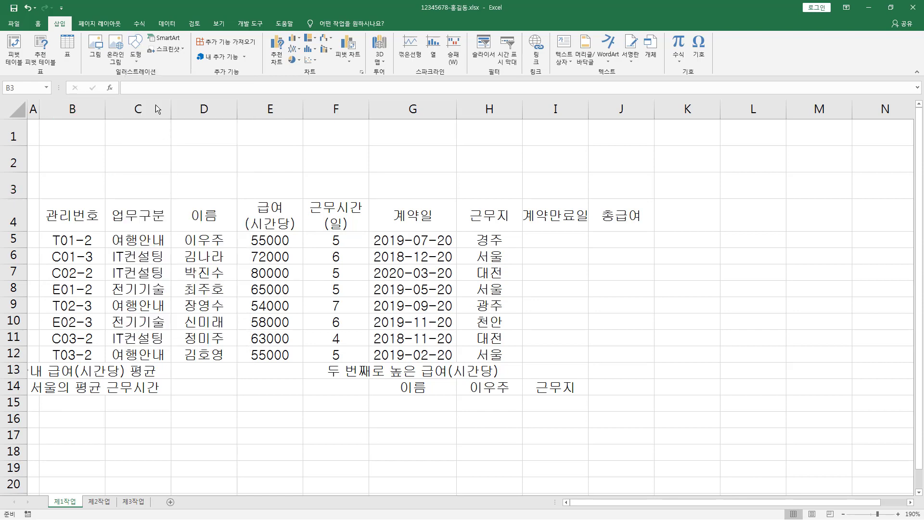
pyautogui.click(135, 55)
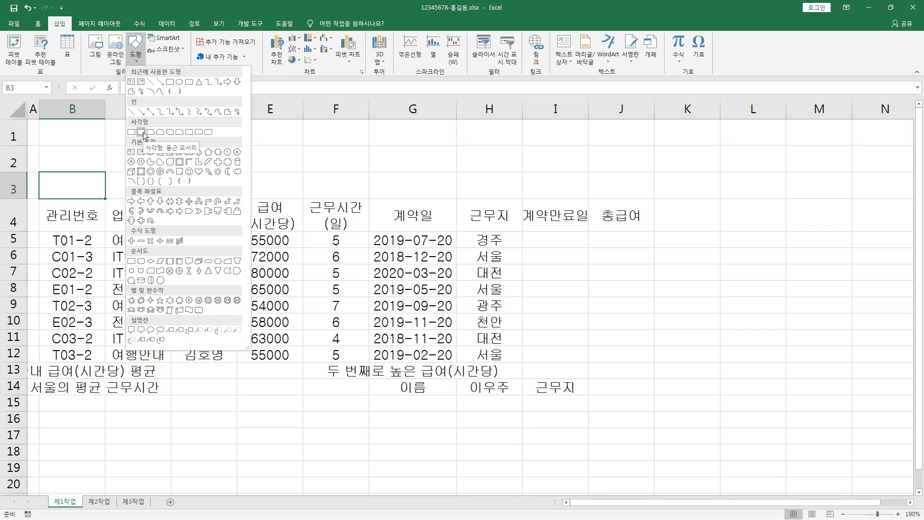
pyautogui.click(141, 132)
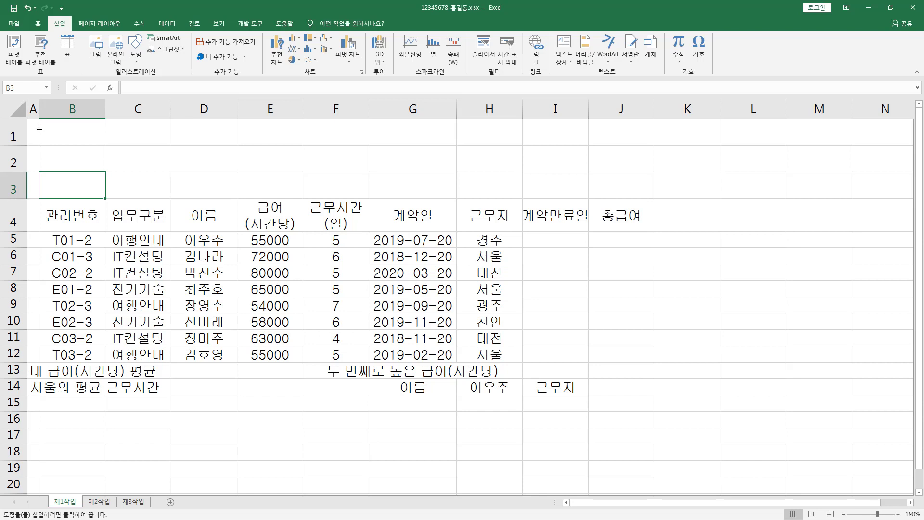
pyautogui.moveTo(39, 129)
pyautogui.mouseDown()
pyautogui.moveTo(433, 188)
pyautogui.moveTo(418, 185)
pyautogui.mouseUp()
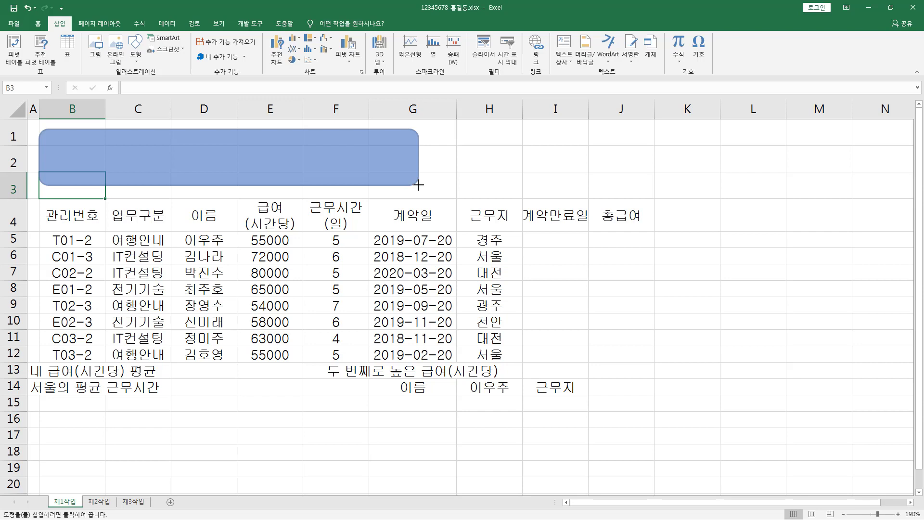
pyautogui.moveTo(418, 185); pyautogui.dragTo(418, 185)
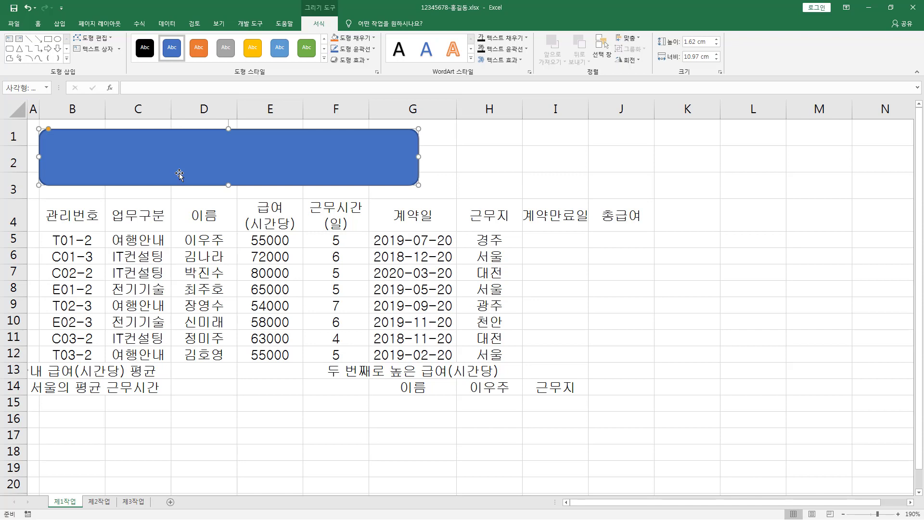
# Enter the title text 전문인력 파견업무 관리현황 in the rounded rectangle and keep the shape selected
pyautogui.write('전')
pyautogui.write('문인력ㅍ')
pyautogui.write('ㅏ견업무')
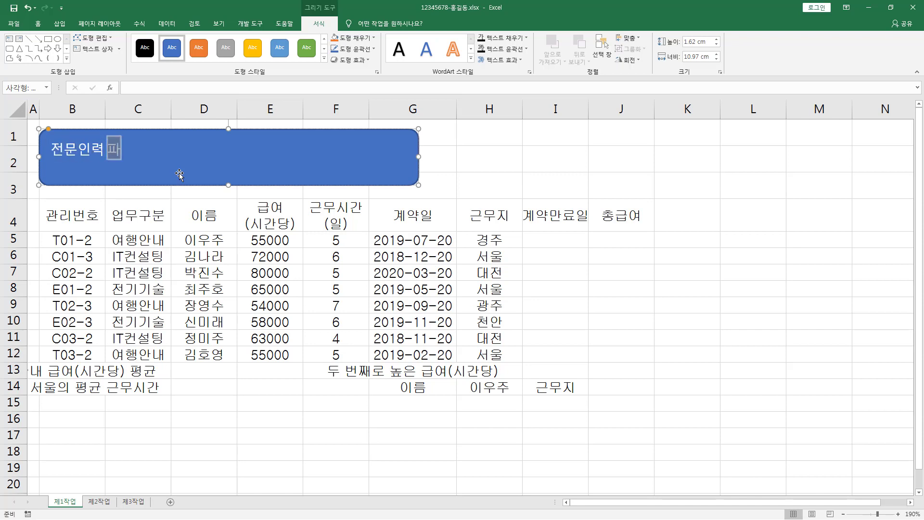
pyautogui.write(' 관리현화')
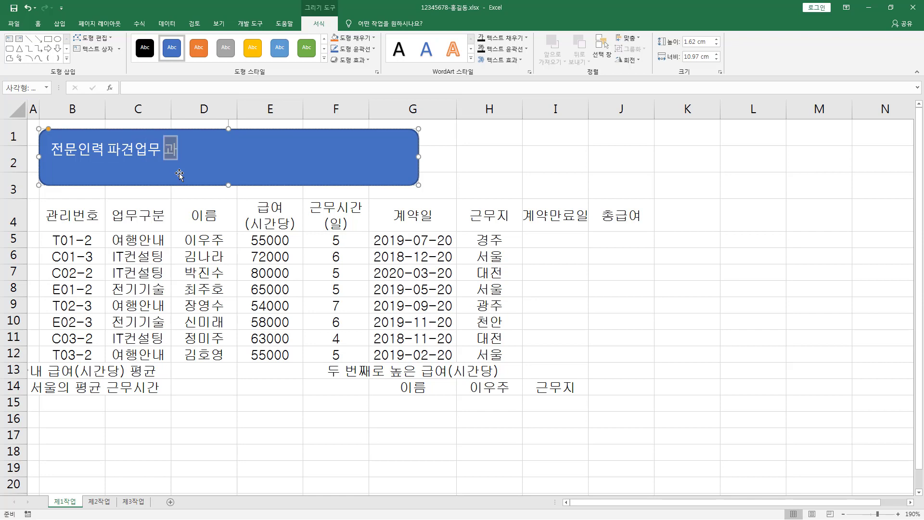
pyautogui.write('ㅇ')
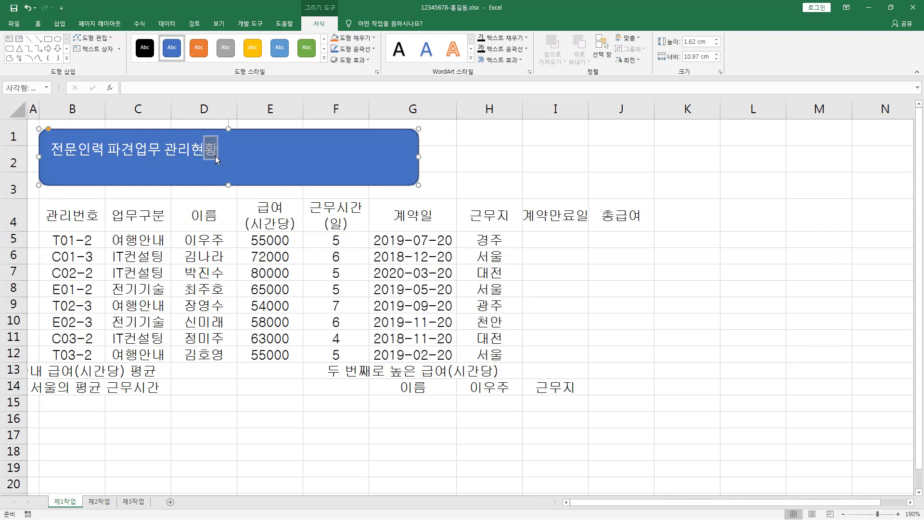
pyautogui.press('Escape')
# Switch to the task slide and examine the font, size, colour, bold and fill requirements for the title shape
pyautogui.hotkey('ctrl', '2')
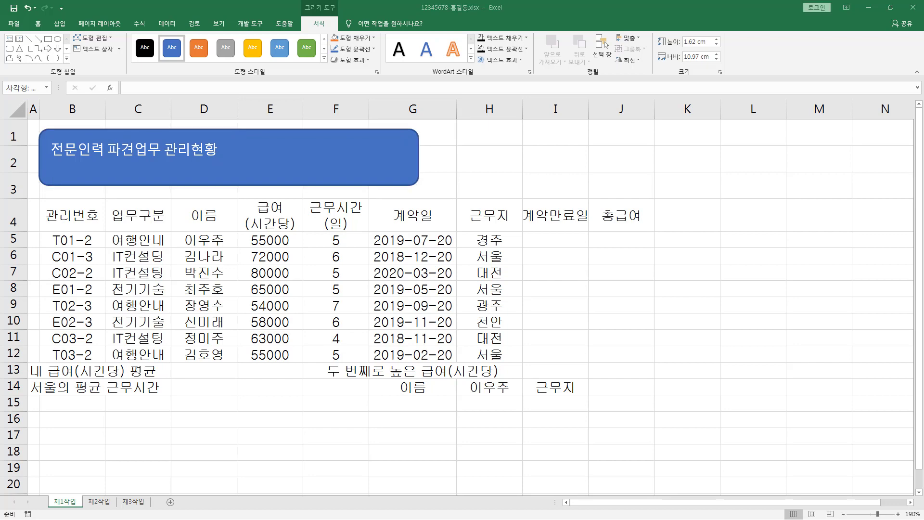
pyautogui.hotkey('alt', 'Tab')
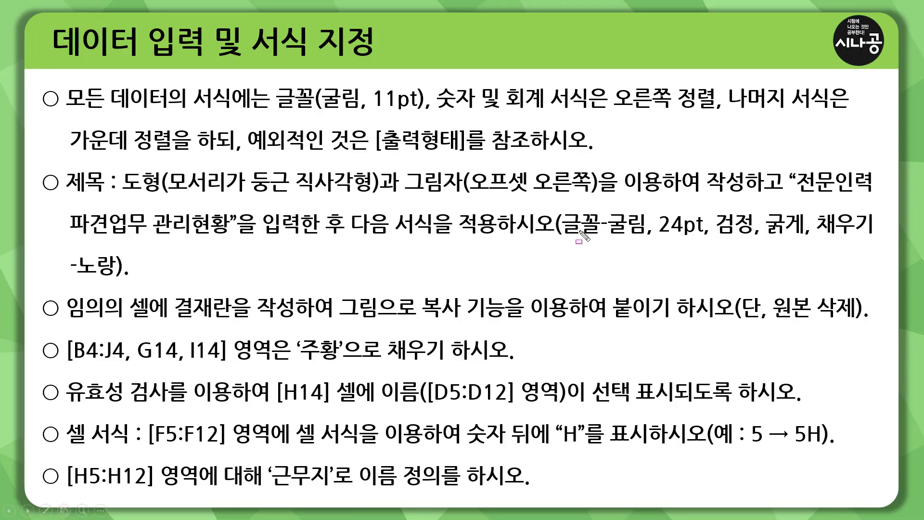
pyautogui.moveTo(602, 238); pyautogui.dragTo(876, 238)
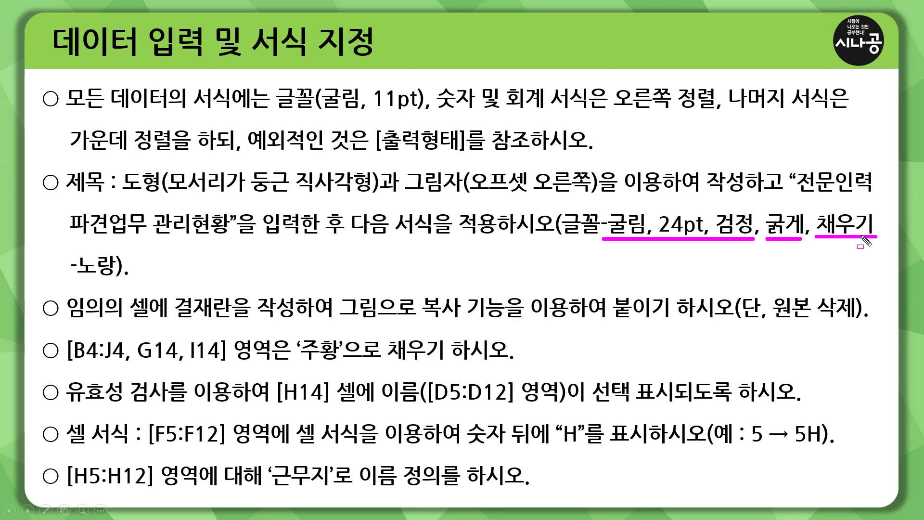
pyautogui.moveTo(74, 277); pyautogui.dragTo(118, 277)
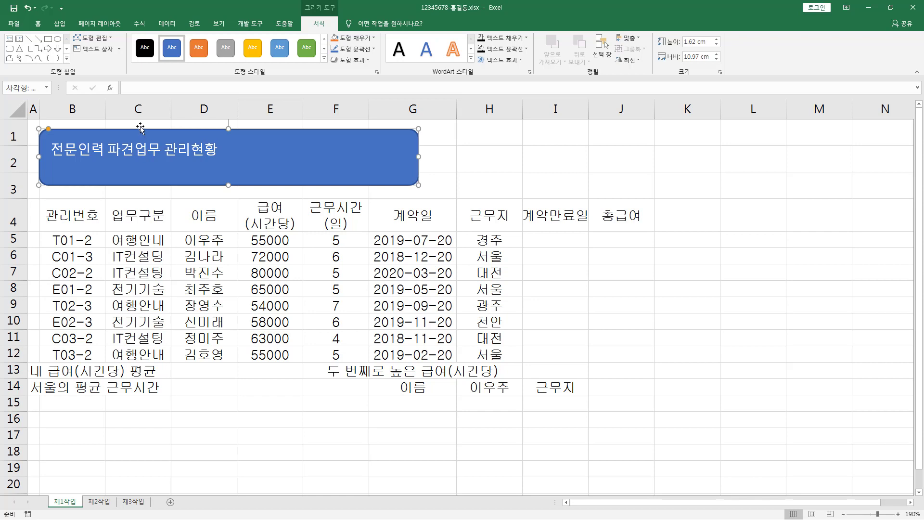
# Set the font of the rounded rectangle's title text to 굴림
pyautogui.click(38, 24)
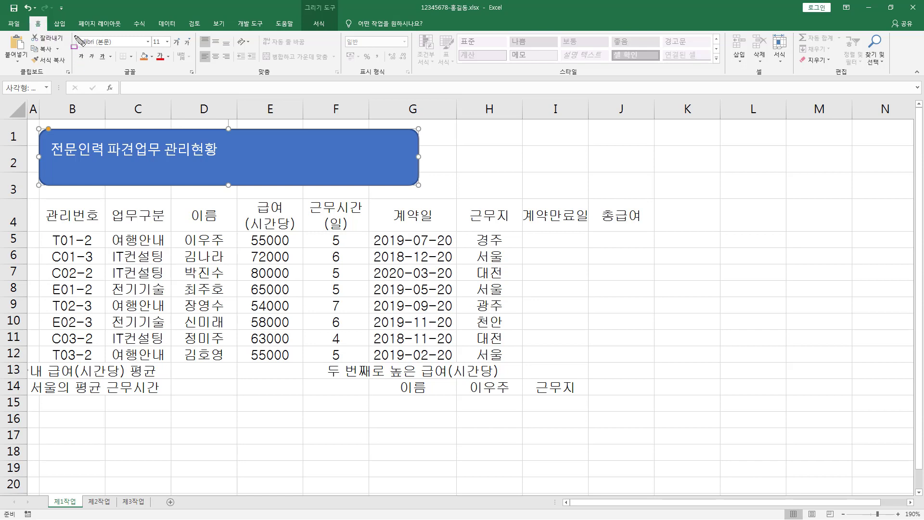
pyautogui.moveTo(75, 33); pyautogui.dragTo(117, 49)
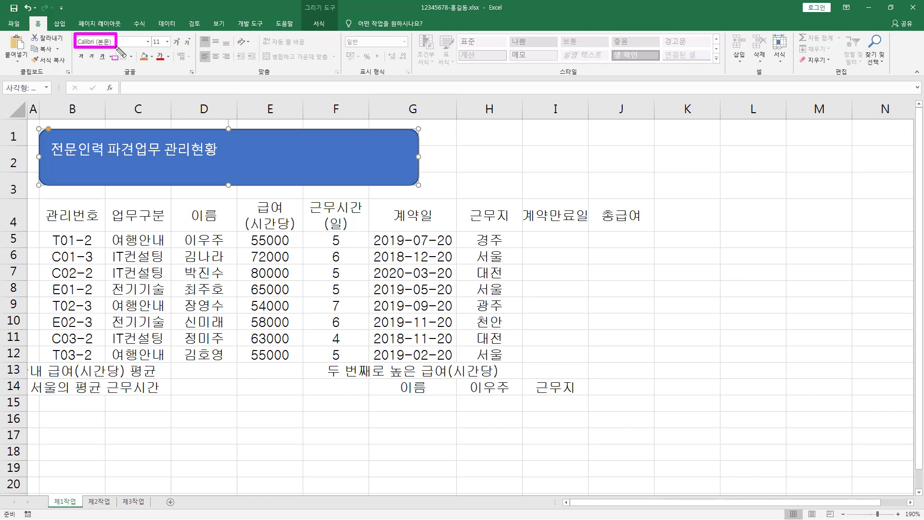
pyautogui.moveTo(150, 44)
pyautogui.mouseDown()
pyautogui.moveTo(163, 44)
pyautogui.moveTo(169, 75)
pyautogui.moveTo(167, 63)
pyautogui.mouseUp()
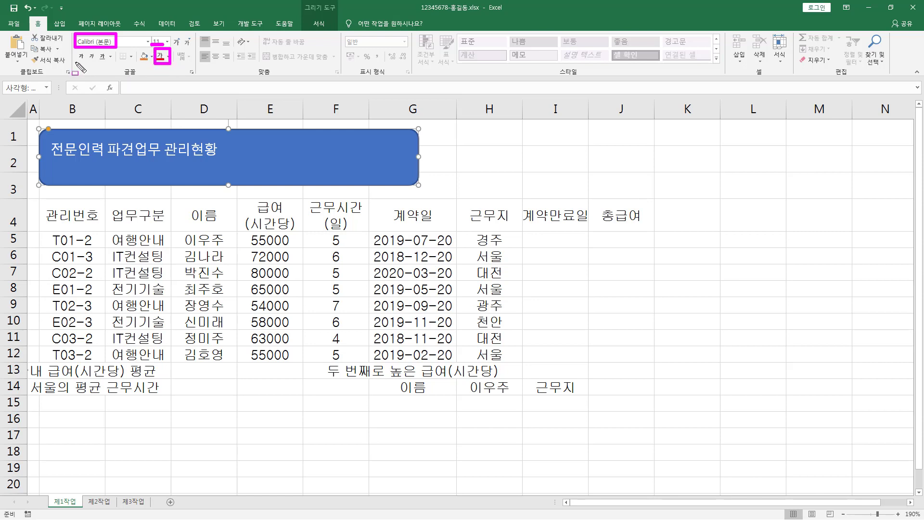
pyautogui.moveTo(76, 63); pyautogui.dragTo(87, 50)
pyautogui.moveTo(137, 48); pyautogui.dragTo(152, 63)
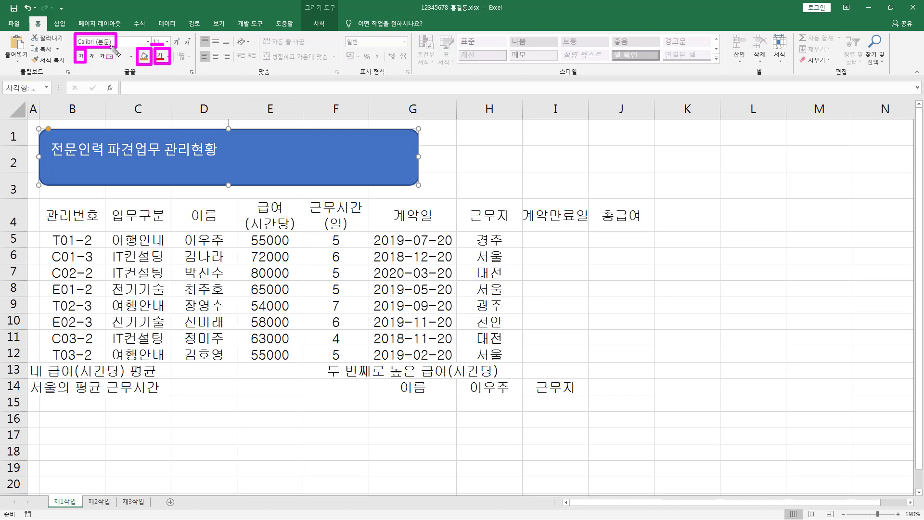
pyautogui.press('Escape')
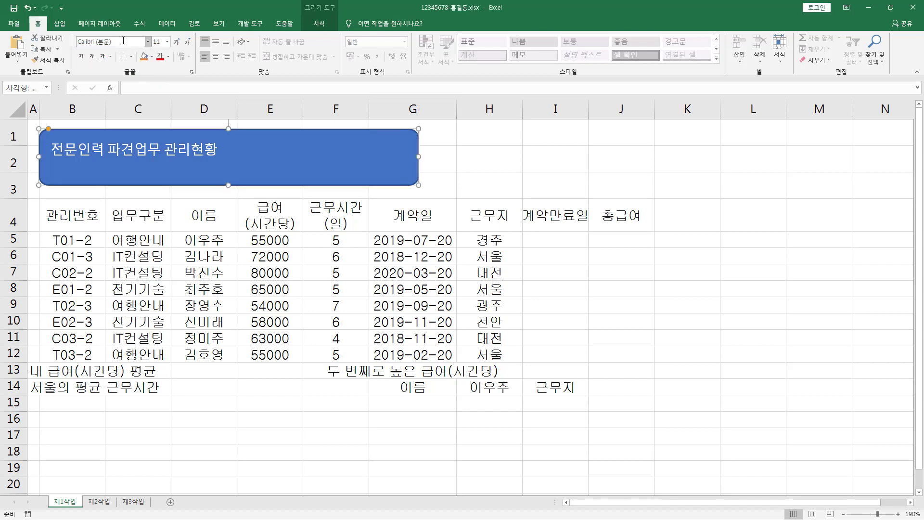
pyautogui.click(148, 43)
pyautogui.click(148, 42)
pyautogui.click(123, 43)
pyautogui.write('ㄱㅜㄹㄹ')
pyautogui.press('Return')
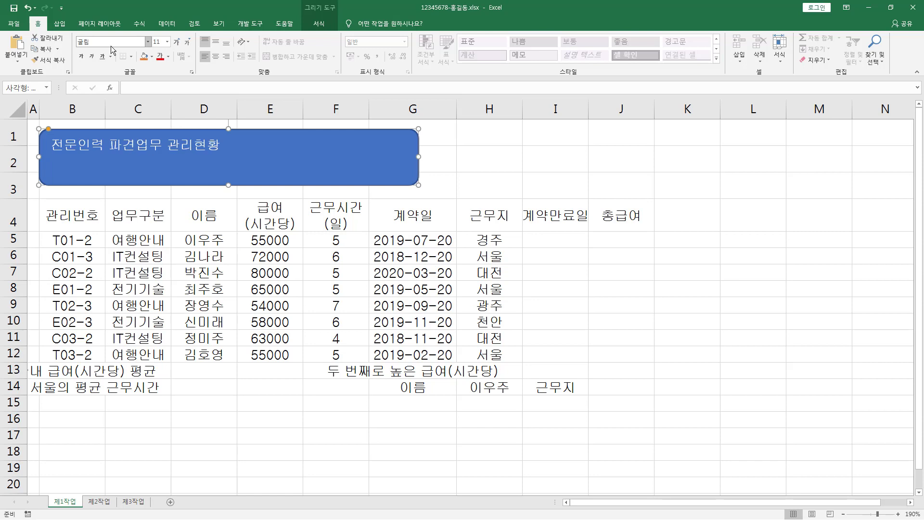
# Set the font size of the rounded rectangle's title text to 24 pt
pyautogui.click(158, 42)
pyautogui.click(167, 42)
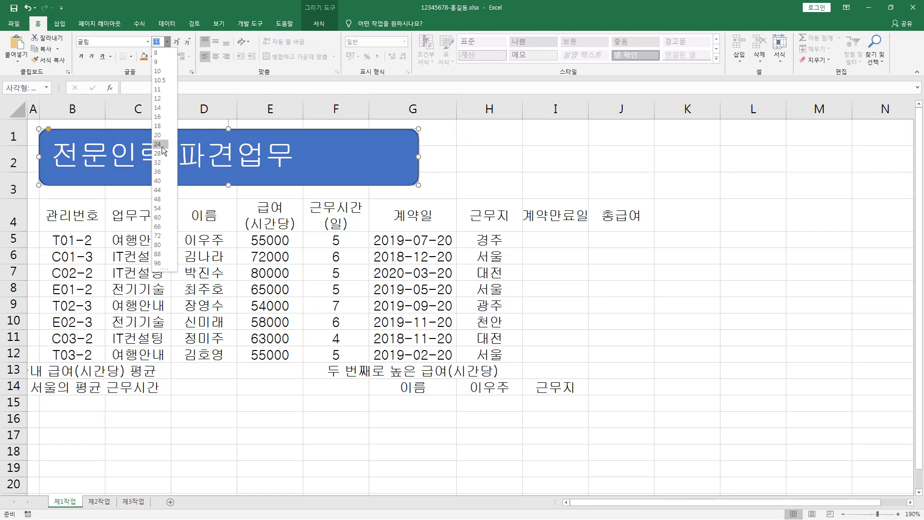
pyautogui.click(160, 41)
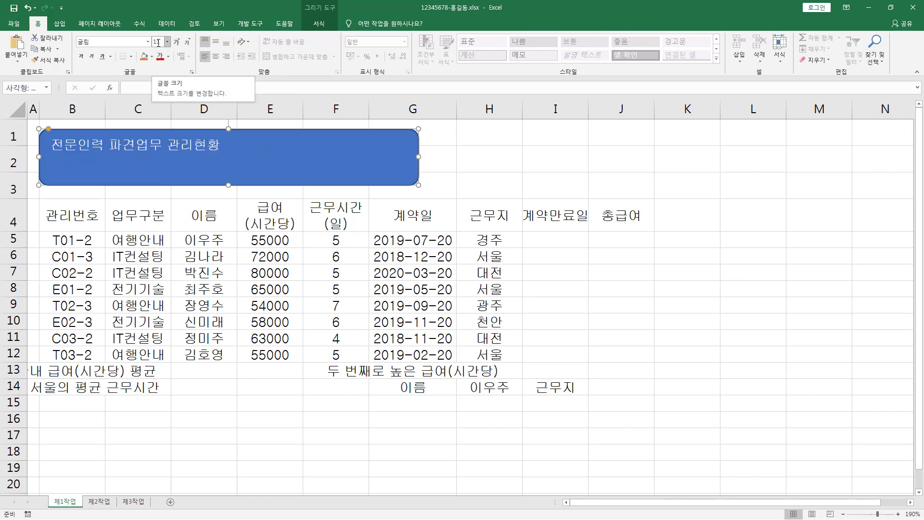
pyautogui.click(159, 42)
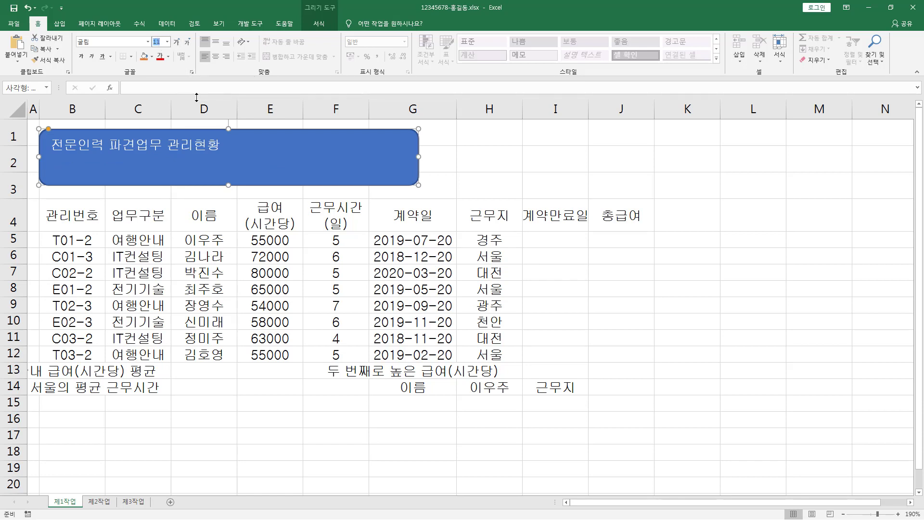
pyautogui.write('24')
pyautogui.press('Return')
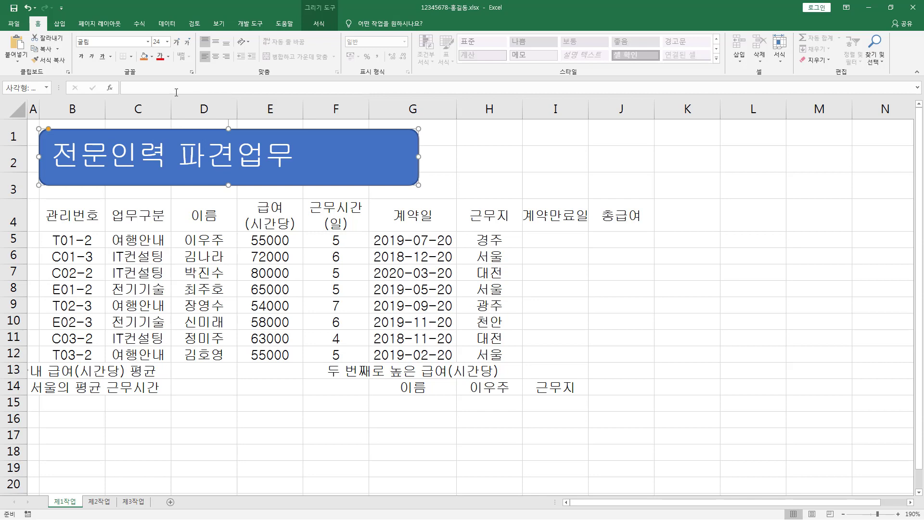
# Format the title shape with bold, automatic black text and a yellow fill
pyautogui.click(82, 56)
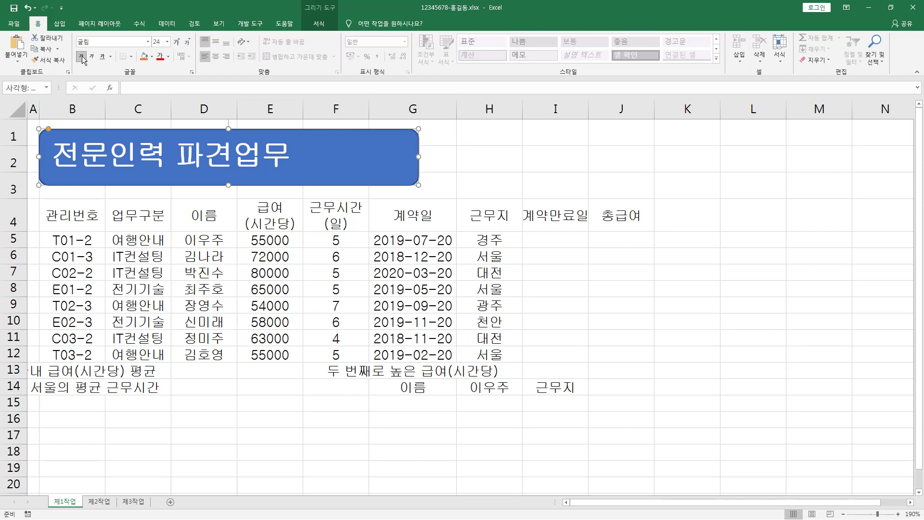
pyautogui.click(152, 57)
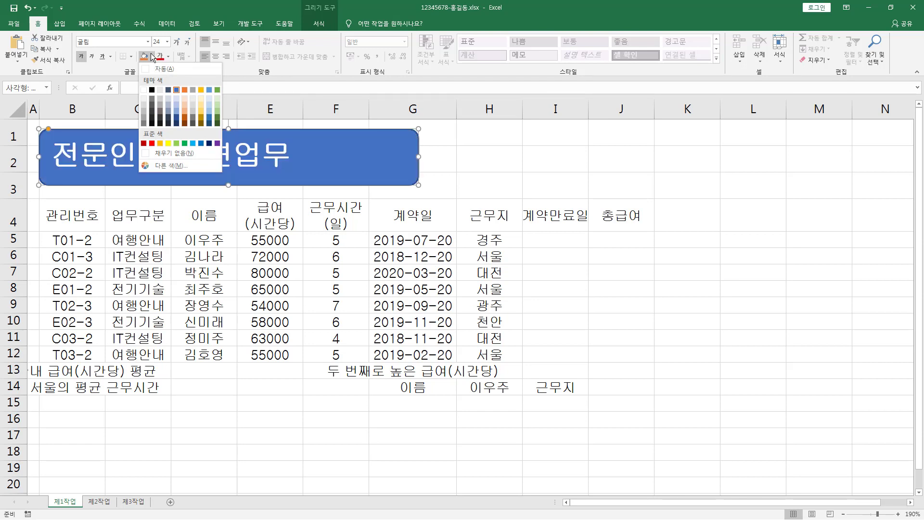
pyautogui.click(168, 143)
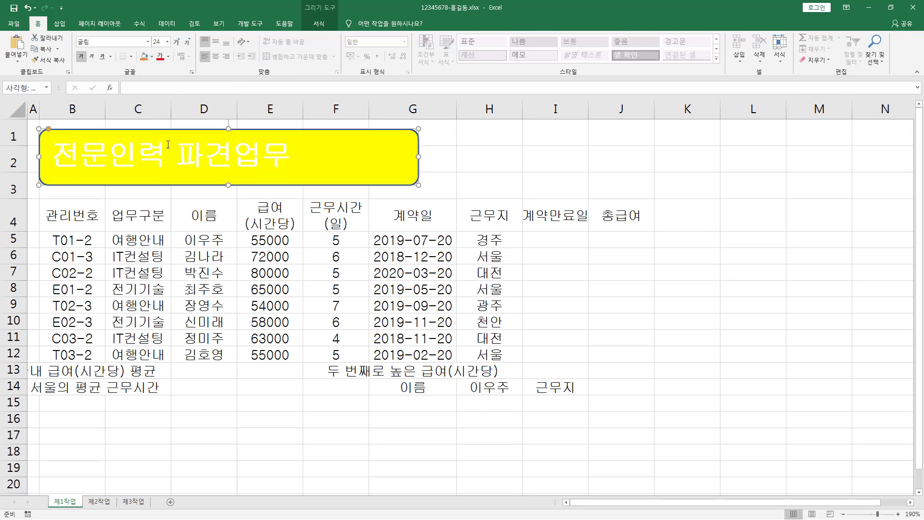
pyautogui.click(168, 57)
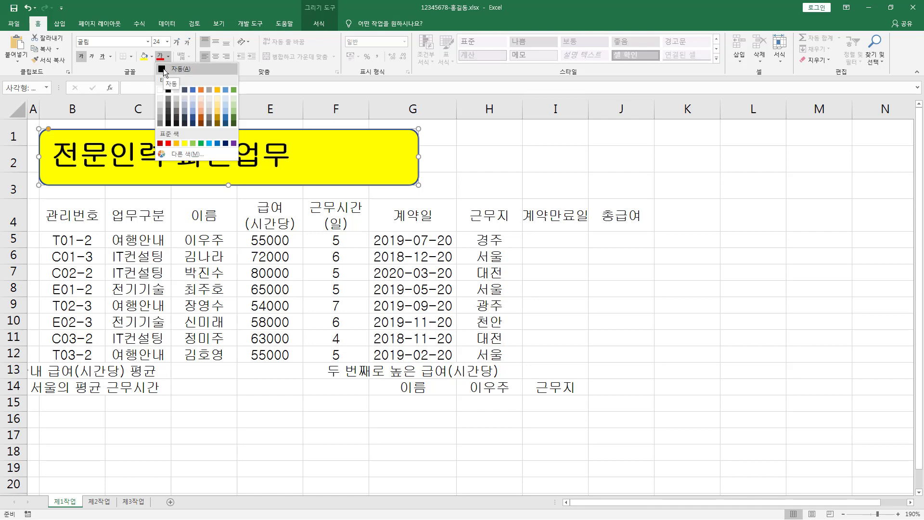
pyautogui.click(164, 69)
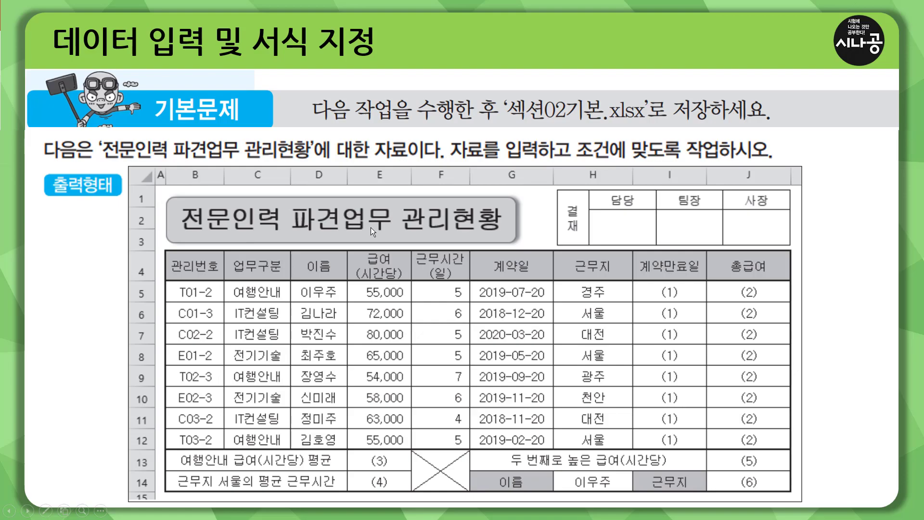
# Return to the worksheet and centre the title text both vertically and horizontally inside the rounded rectangle
pyautogui.hotkey('alt', 'Tab')
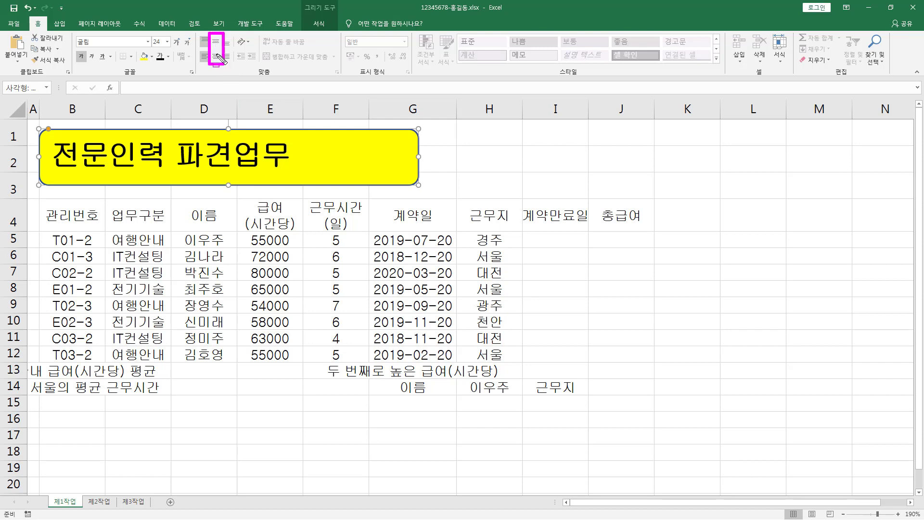
pyautogui.press('Escape')
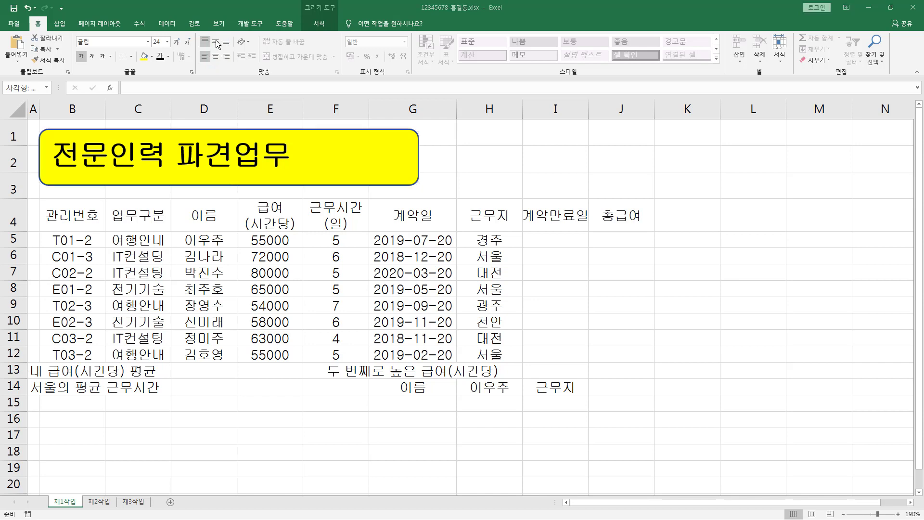
pyautogui.click(215, 42)
pyautogui.click(218, 56)
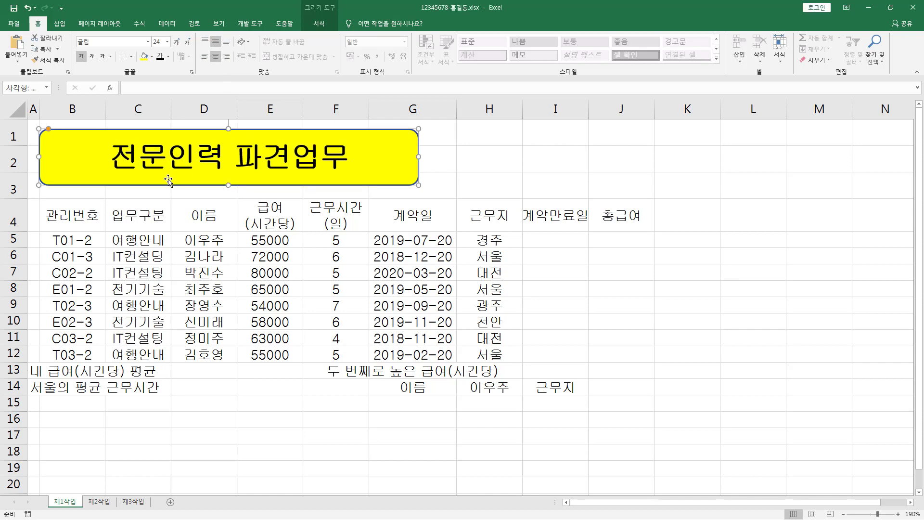
pyautogui.press('Escape')
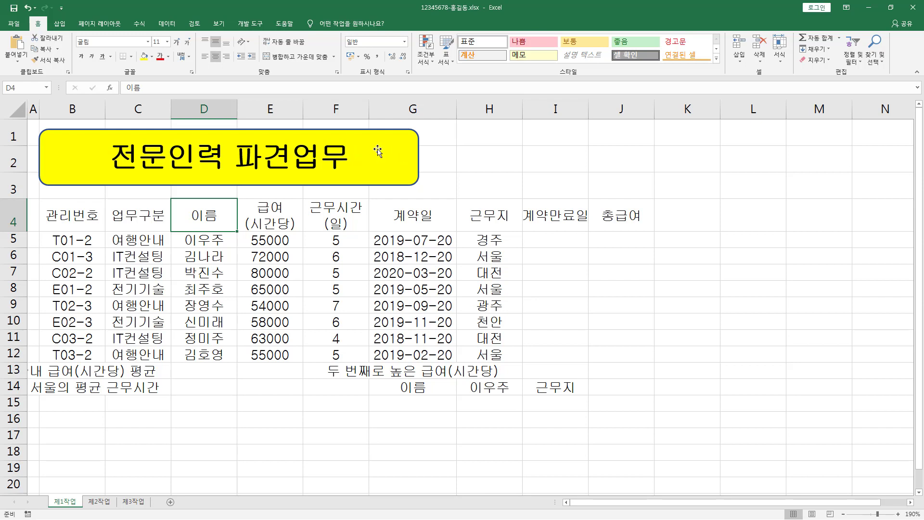
# Widen the title shape to about 11.3 cm so the full title fits on one line
pyautogui.click(307, 161)
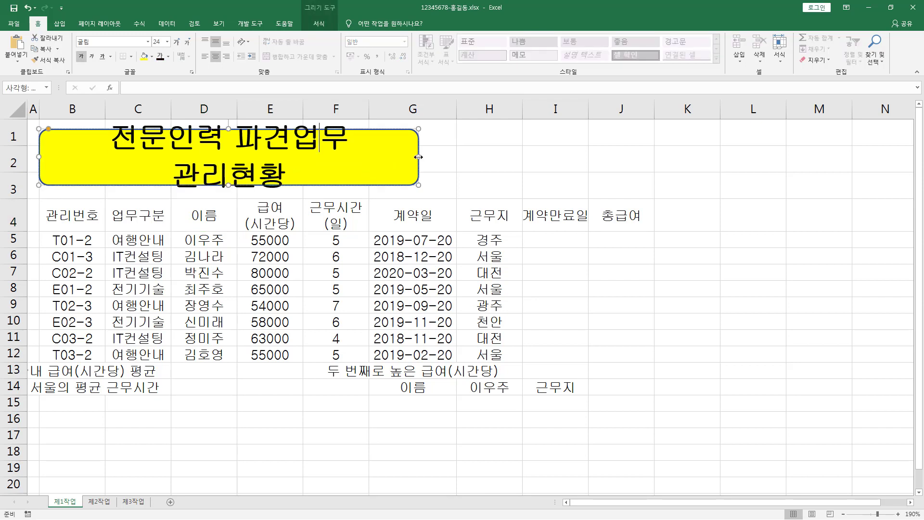
pyautogui.moveTo(418, 157); pyautogui.dragTo(422, 157)
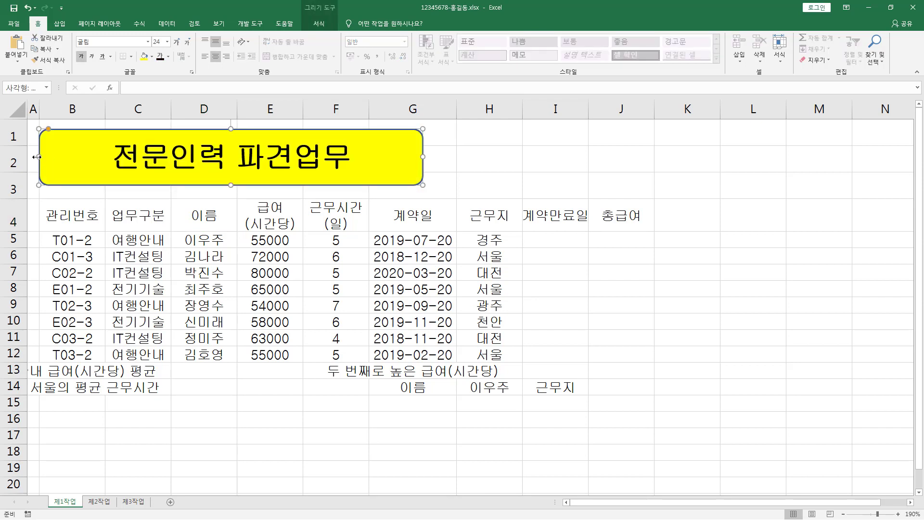
pyautogui.moveTo(423, 157); pyautogui.dragTo(429, 157)
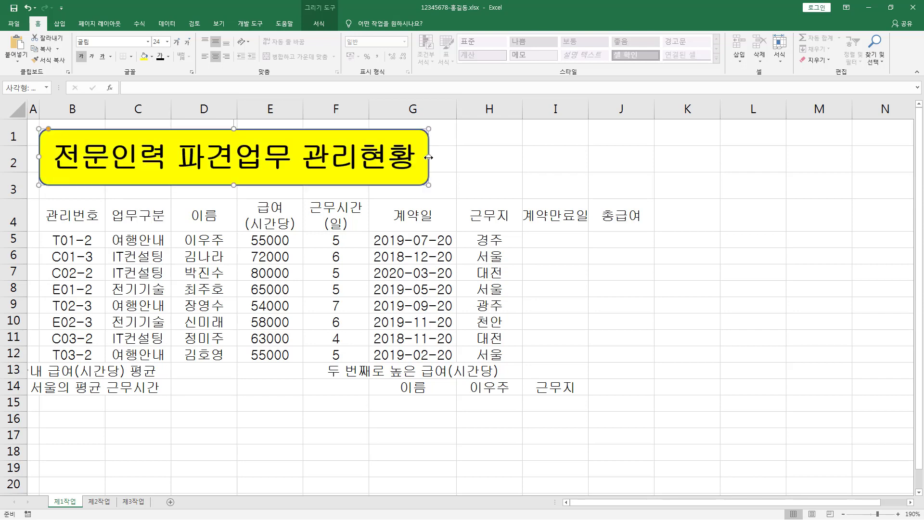
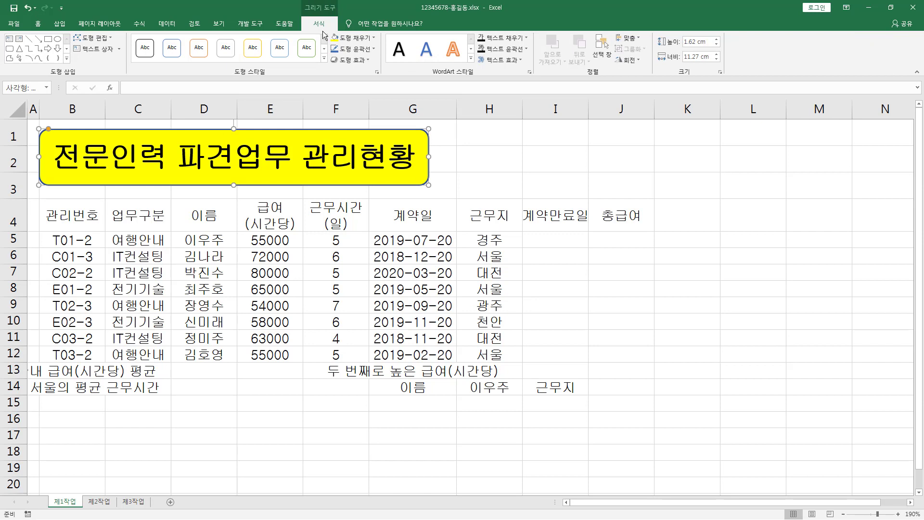
# Apply the outer 오프셋 오른쪽 shadow effect to the title shape and deselect it
pyautogui.moveTo(228, 63); pyautogui.dragTo(269, 79)
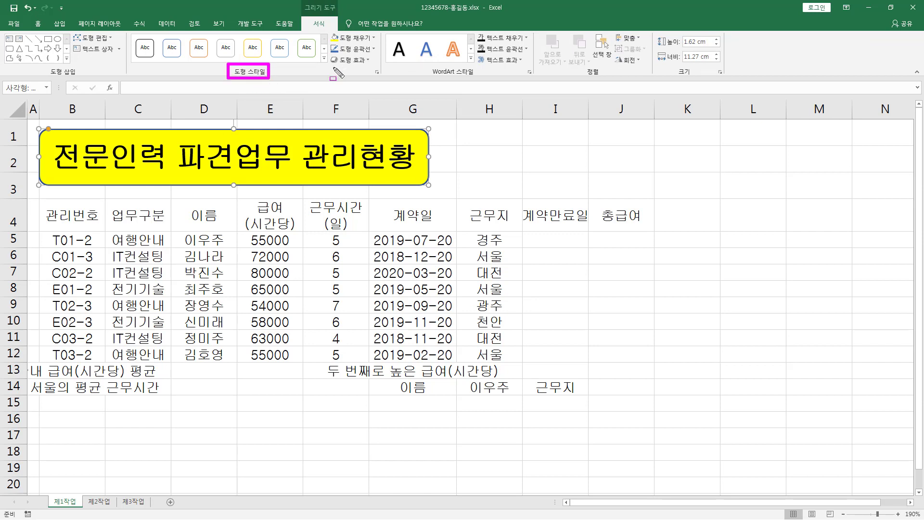
pyautogui.moveTo(332, 64); pyautogui.dragTo(373, 64)
pyautogui.press('Escape')
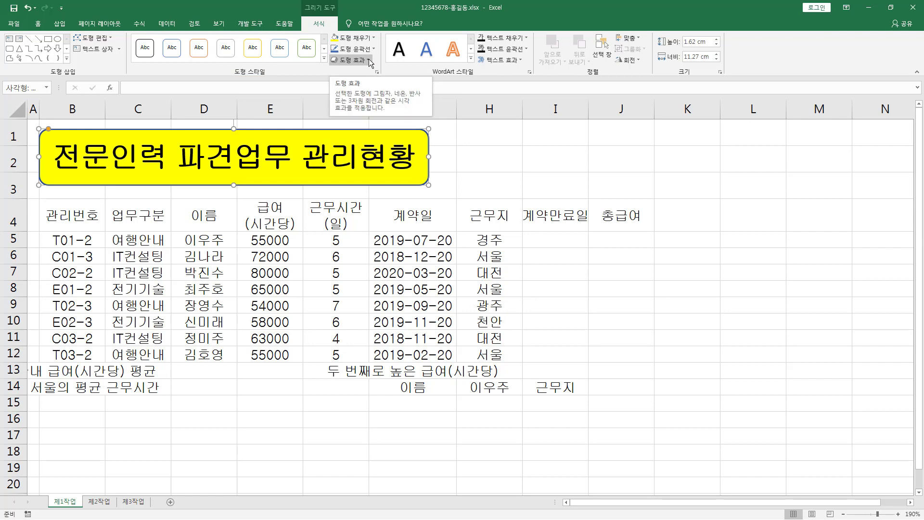
pyautogui.click(368, 58)
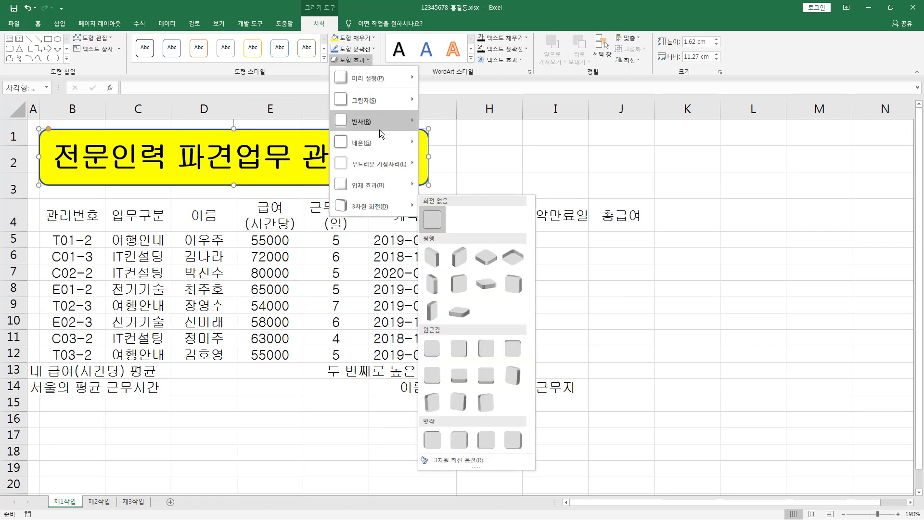
pyautogui.moveTo(330, 102)
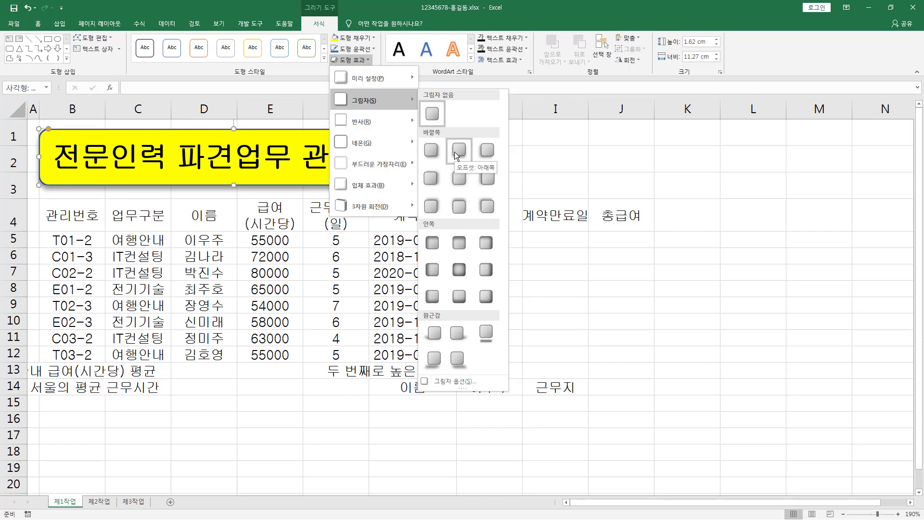
pyautogui.click(432, 178)
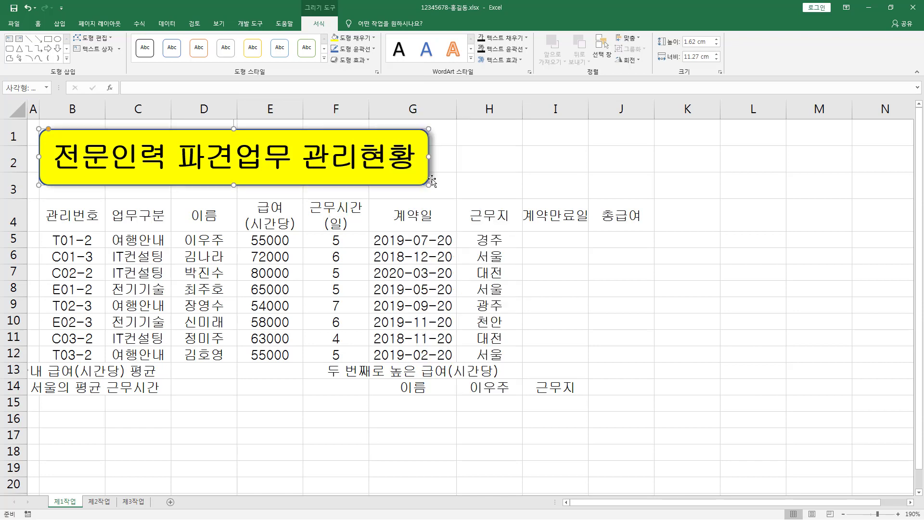
pyautogui.click(455, 182)
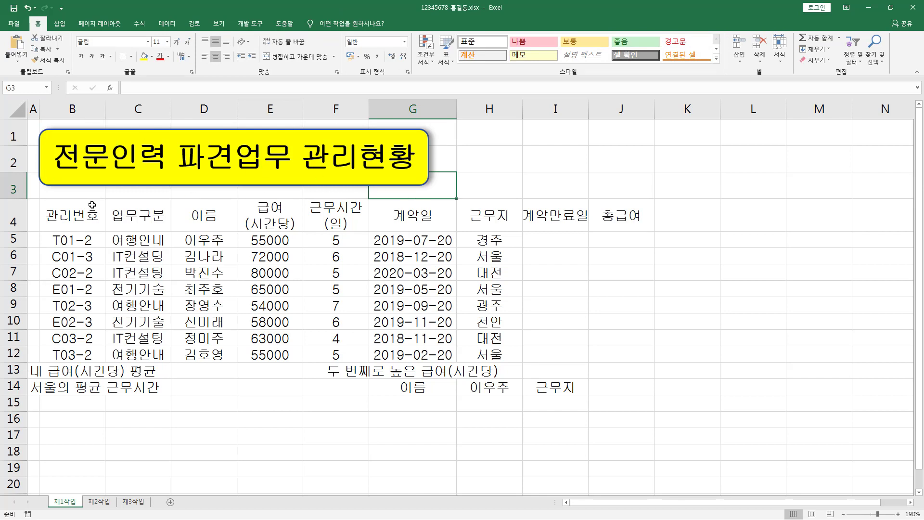
# Switch to the task slides and examine the 결재란 requirements and its placement in the sample output
pyautogui.hotkey('alt', 'Tab')
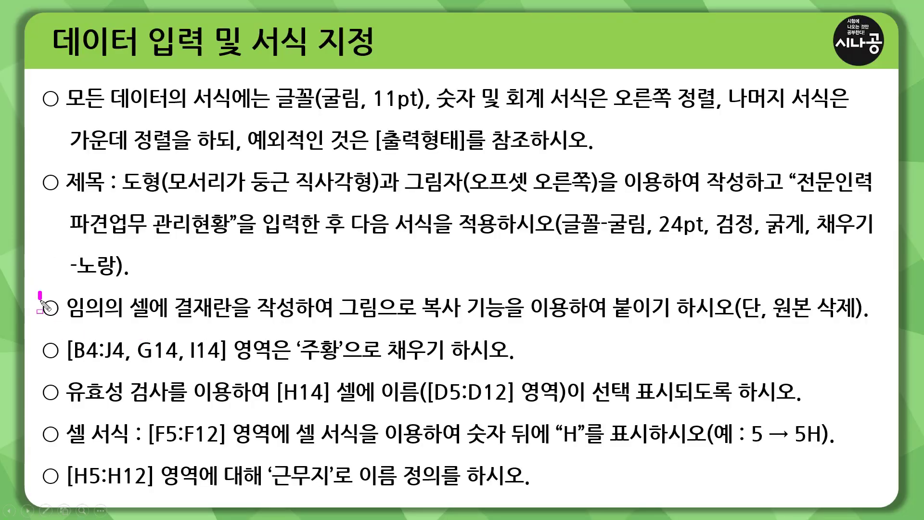
pyautogui.moveTo(39, 292)
pyautogui.mouseDown()
pyautogui.moveTo(59, 322)
pyautogui.moveTo(507, 323)
pyautogui.mouseUp()
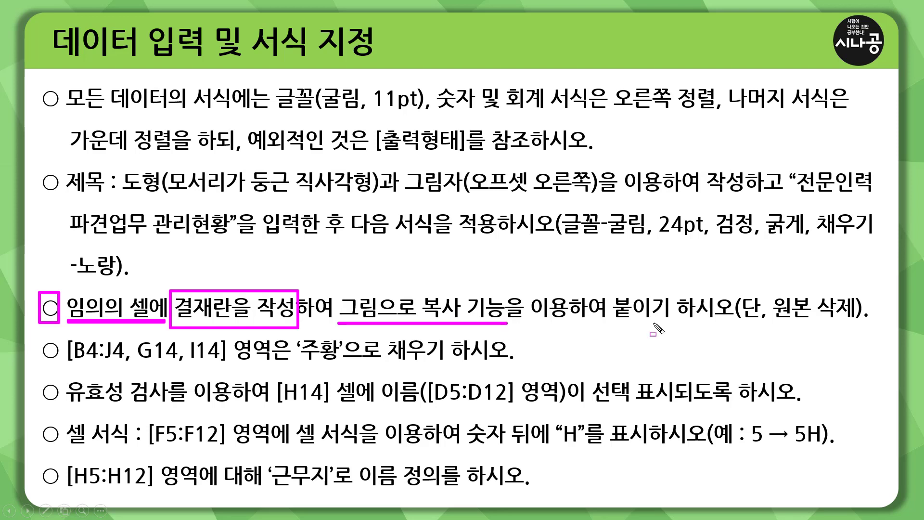
pyautogui.moveTo(614, 325); pyautogui.dragTo(876, 324)
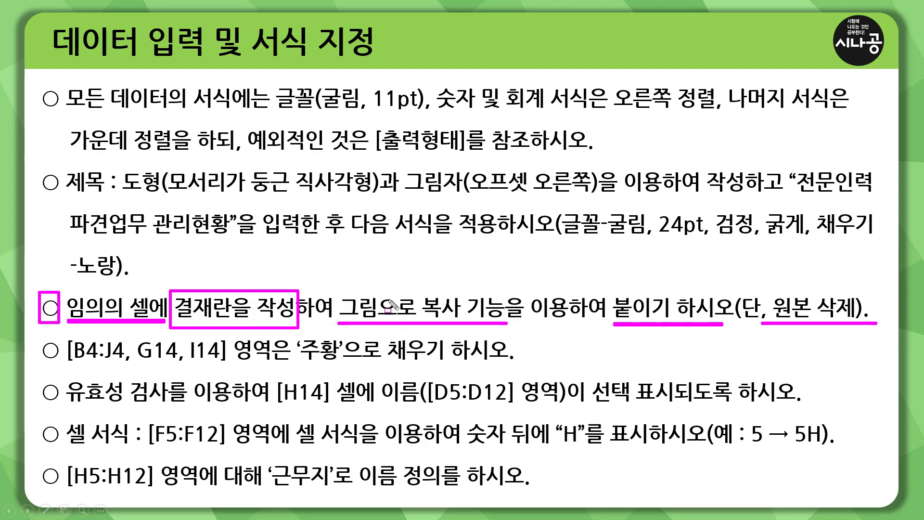
pyautogui.moveTo(338, 293)
pyautogui.mouseDown()
pyautogui.moveTo(462, 308)
pyautogui.moveTo(464, 321)
pyautogui.mouseUp()
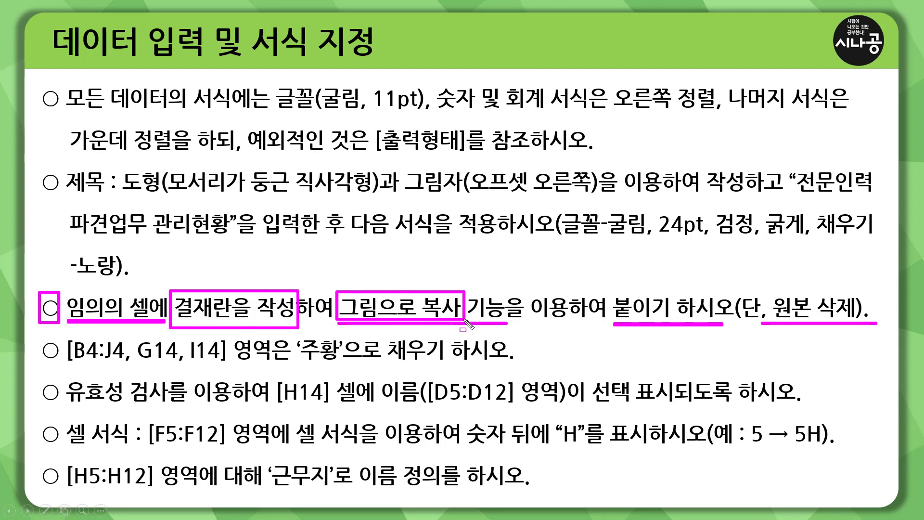
pyautogui.moveTo(615, 319); pyautogui.dragTo(670, 319)
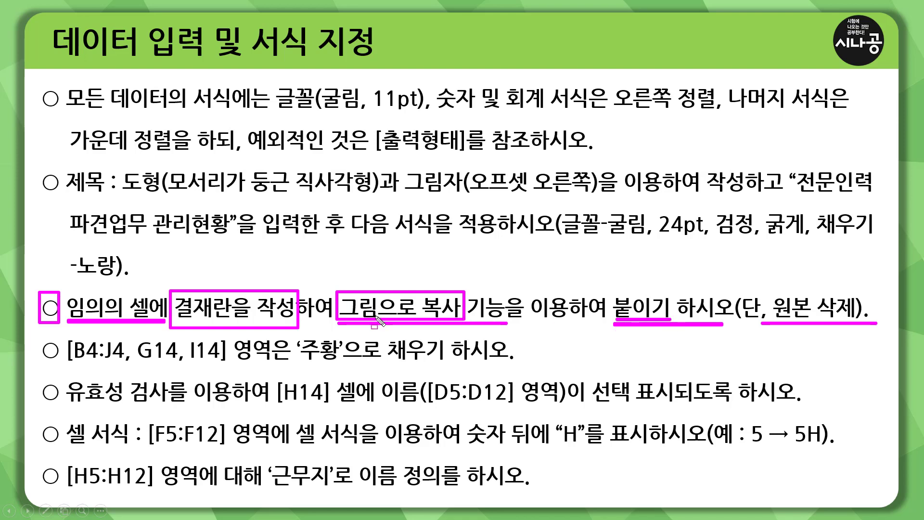
pyautogui.press('Right')
pyautogui.moveTo(555, 185)
pyautogui.mouseDown()
pyautogui.moveTo(709, 241)
pyautogui.moveTo(793, 248)
pyautogui.mouseUp()
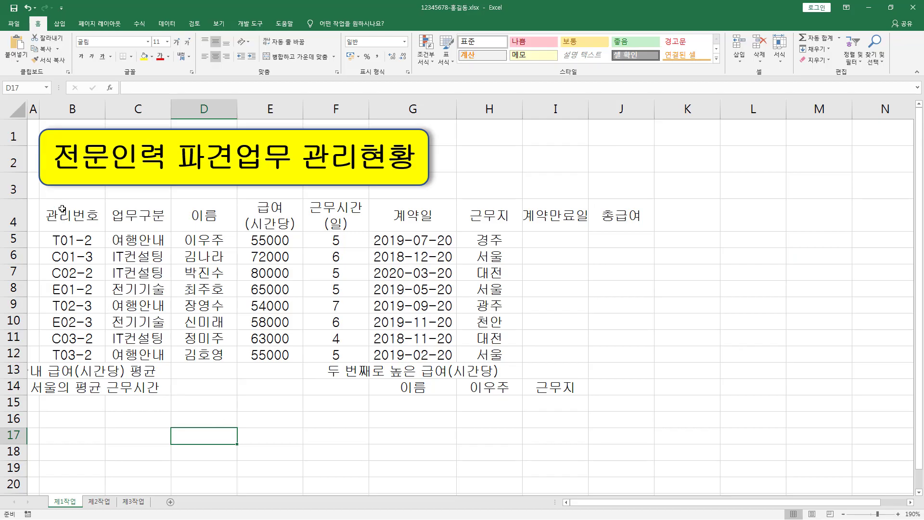
# Compare the table range B4:J14 with the empty blocks L18:P24 and L4:O10 as possible places for the 결재란
pyautogui.moveTo(68, 214); pyautogui.dragTo(627, 385)
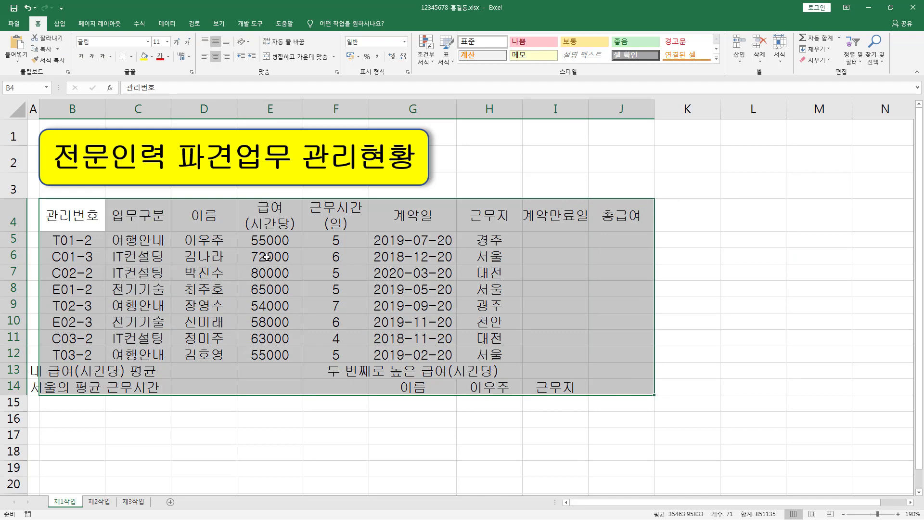
pyautogui.click(912, 502)
pyautogui.scroll(-1, 502, 364)
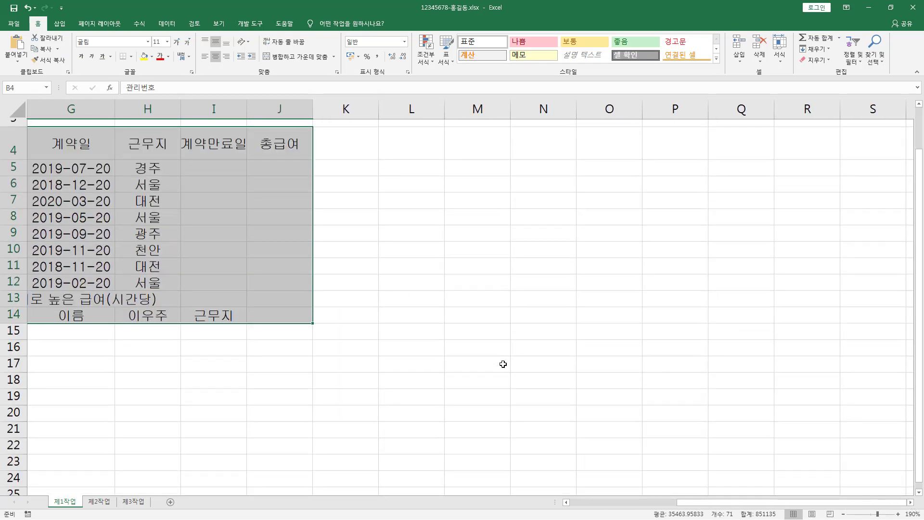
pyautogui.scroll(-1, 502, 364)
pyautogui.moveTo(427, 306); pyautogui.dragTo(668, 401)
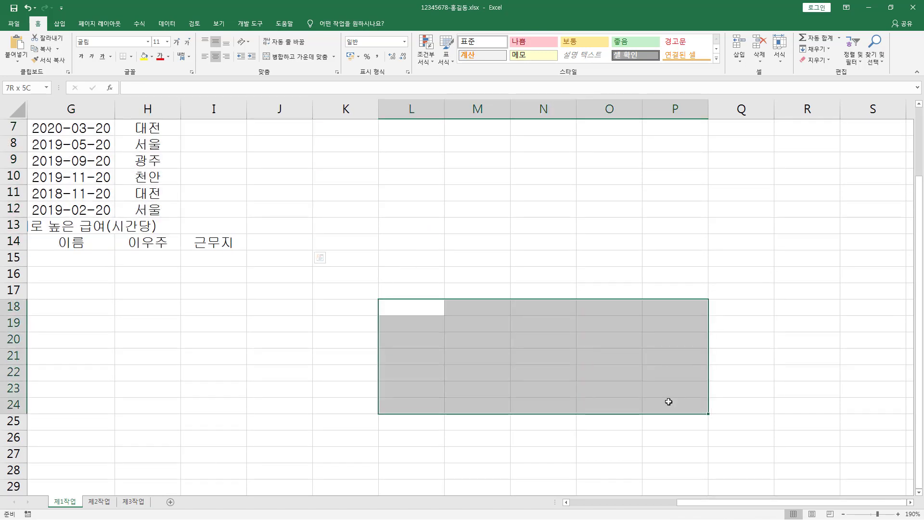
pyautogui.scroll(2, 423, 202)
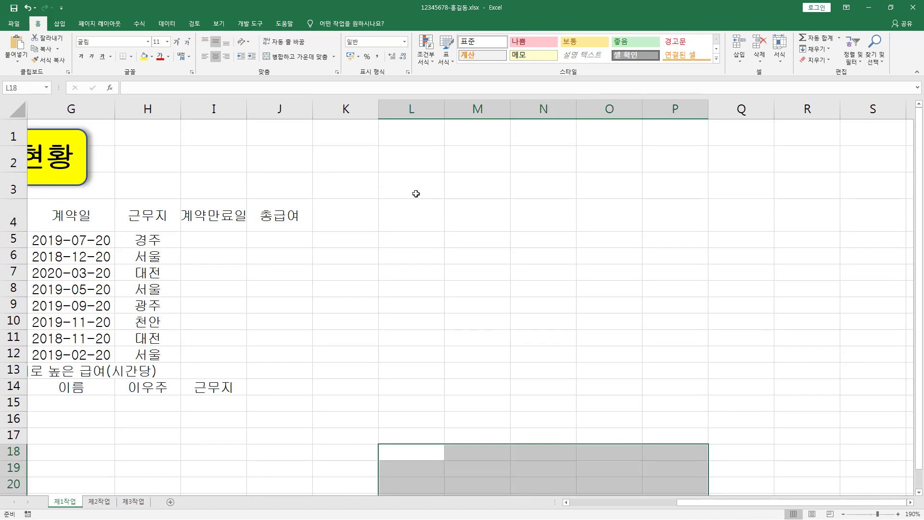
pyautogui.moveTo(422, 221); pyautogui.dragTo(611, 322)
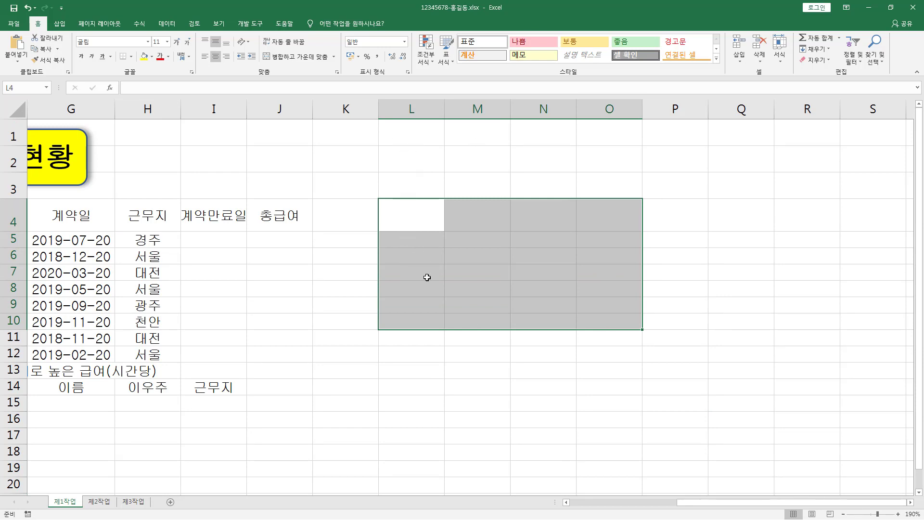
# Examine the empty block D19:G23 directly beneath the table as a possible place for the 결재란
pyautogui.moveTo(219, 290); pyautogui.dragTo(19, 288)
pyautogui.moveTo(52, 215); pyautogui.dragTo(598, 389)
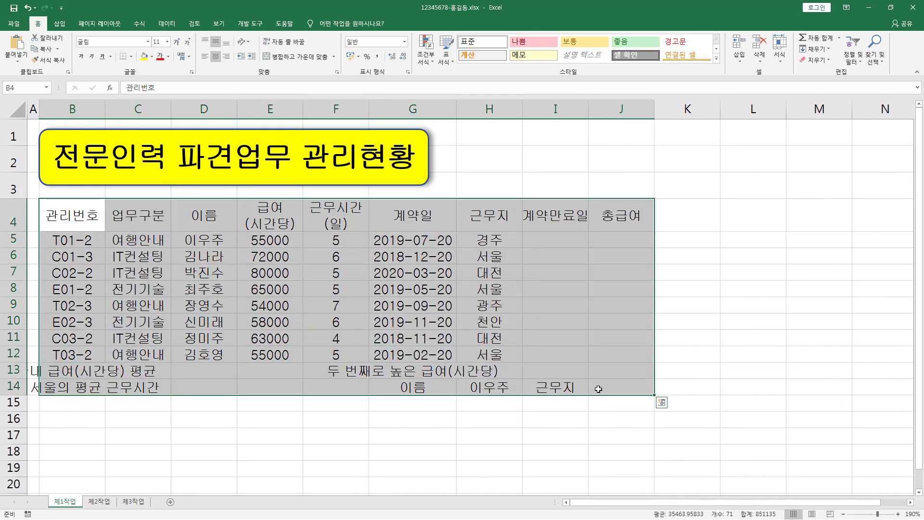
pyautogui.scroll(-2, 592, 385)
pyautogui.moveTo(187, 331); pyautogui.dragTo(430, 393)
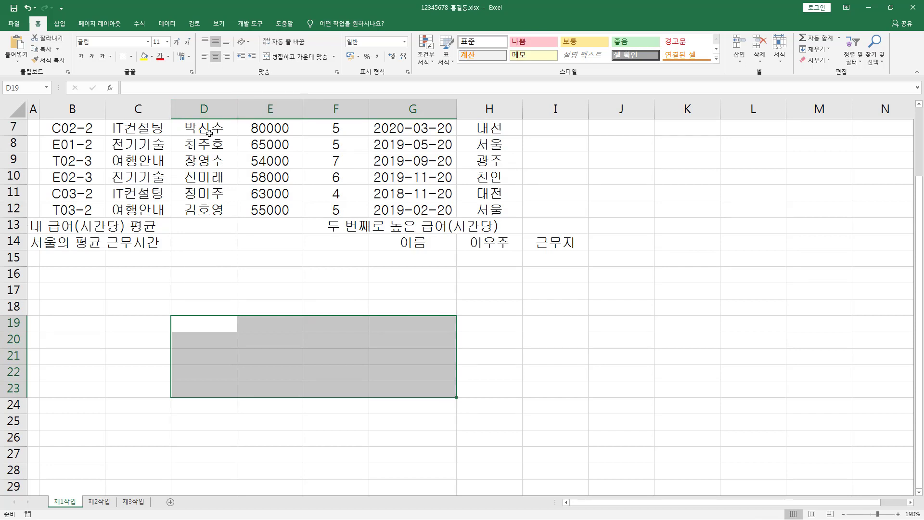
pyautogui.scroll(2, 248, 165)
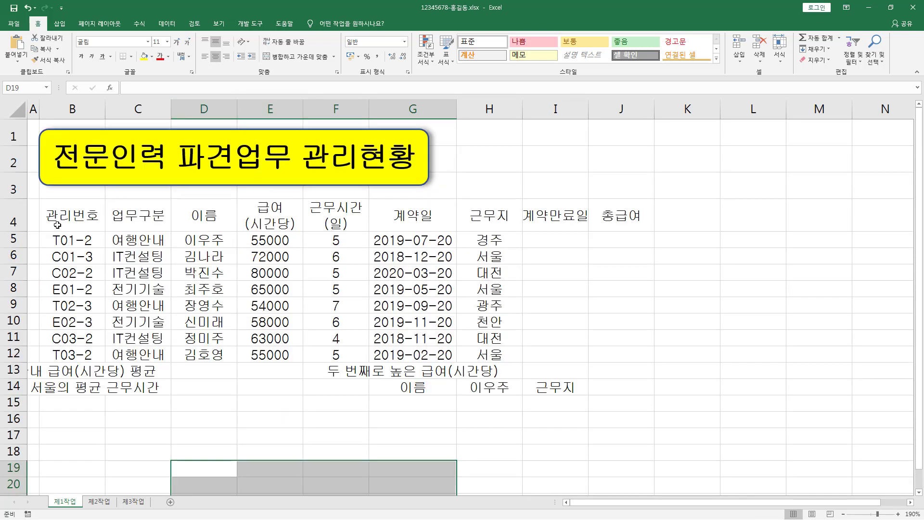
# Examine the empty area around M19:Q26, clear of the table's rows and columns, as a place for the 결재란
pyautogui.moveTo(597, 223); pyautogui.dragTo(33, 403)
pyautogui.moveTo(849, 503); pyautogui.dragTo(918, 501)
pyautogui.scroll(-2, 876, 409)
pyautogui.click(911, 501)
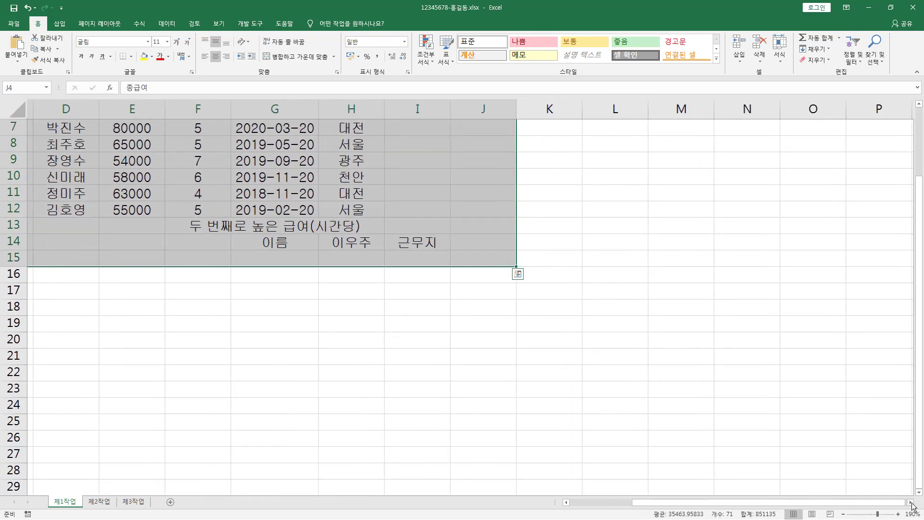
pyautogui.click(911, 502)
pyautogui.moveTo(358, 318); pyautogui.dragTo(695, 451)
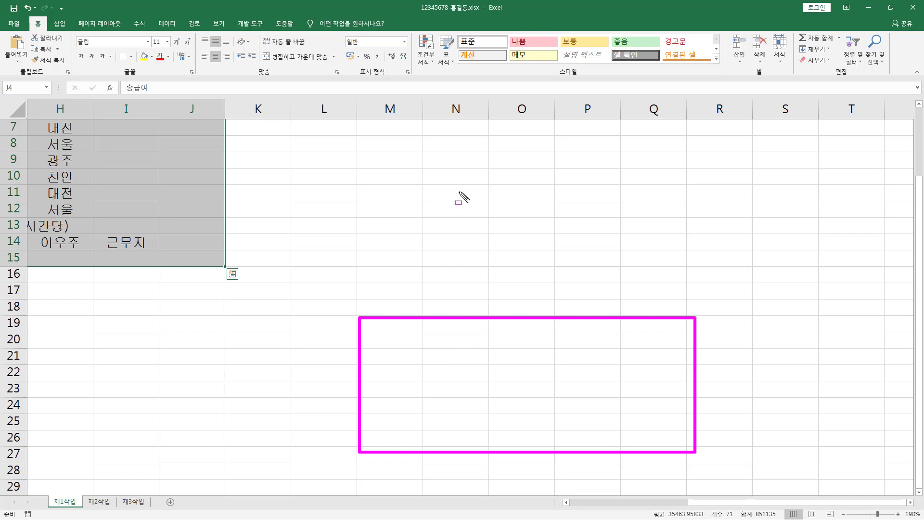
# Examine columns M to R and rows 18 to 27, which the chosen 결재란 area spans
pyautogui.moveTo(378, 99); pyautogui.dragTo(729, 121)
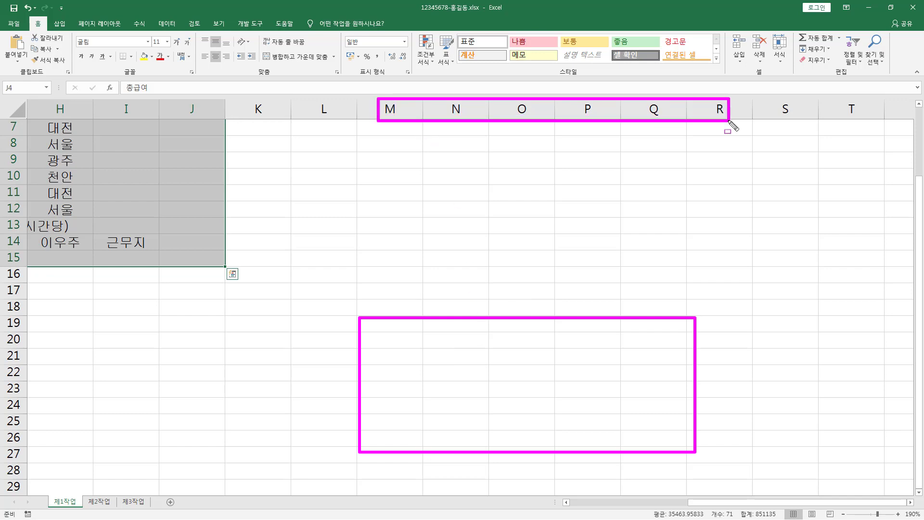
pyautogui.moveTo(9, 300); pyautogui.dragTo(24, 451)
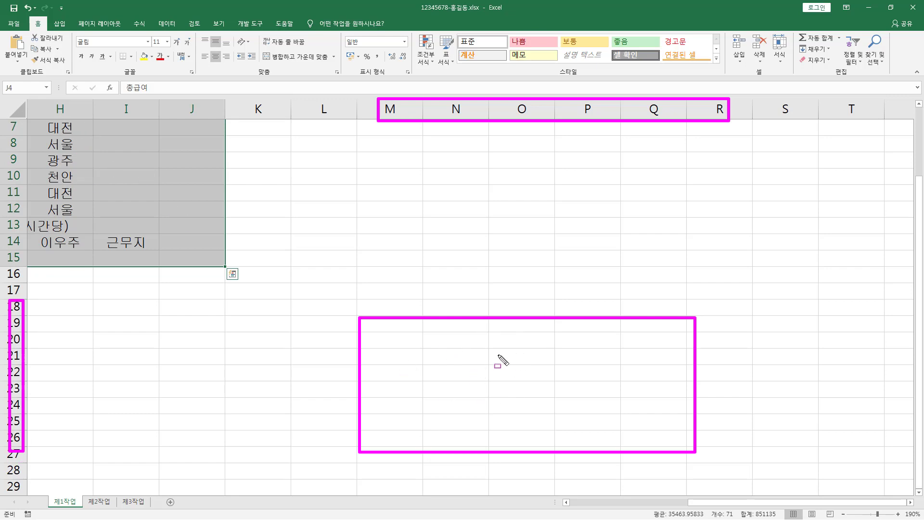
pyautogui.press('Escape')
# Enter 결재 in cell M20 with a line break between the two characters
pyautogui.click(390, 337)
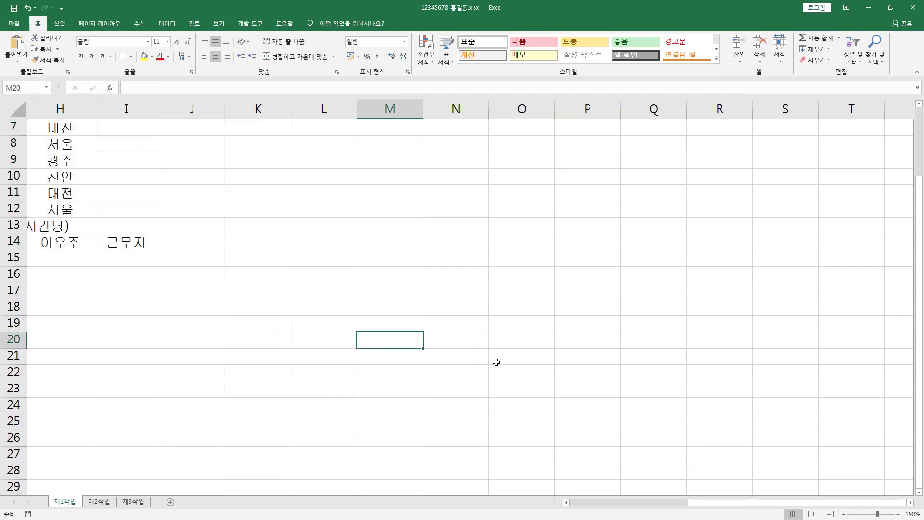
pyautogui.write('결')
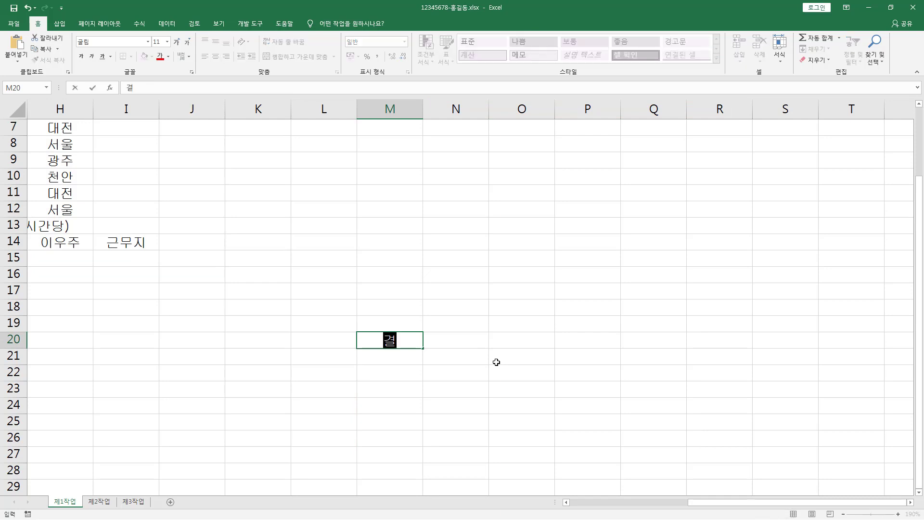
pyautogui.hotkey('alt', 'Return')
pyautogui.write('재')
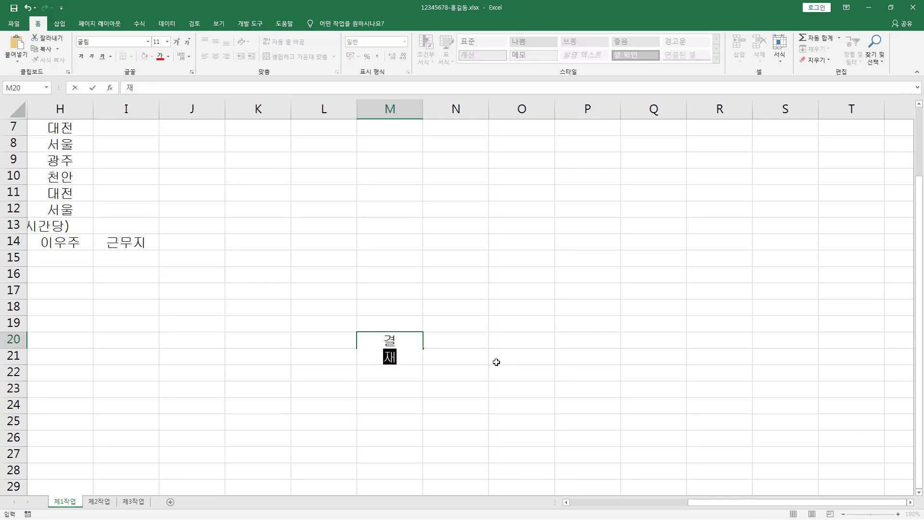
pyautogui.press('Return')
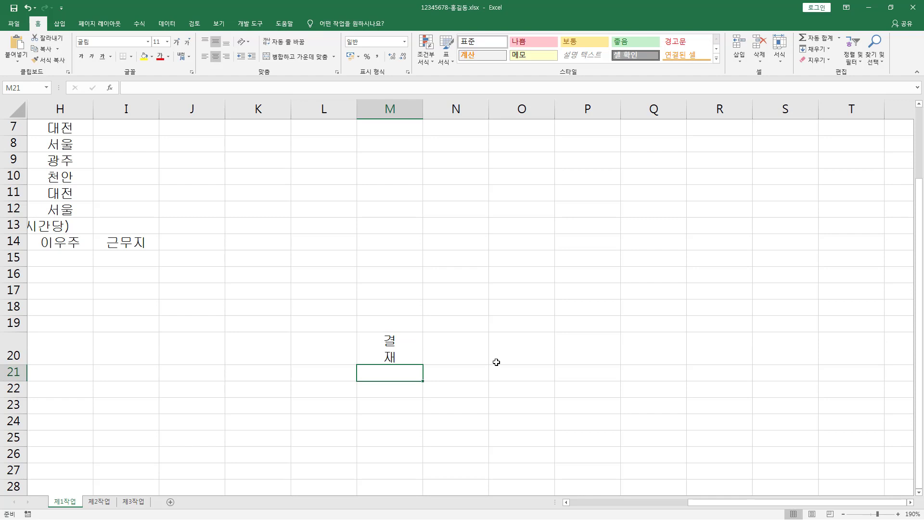
# Enter the 결재란 headings 담당, 팀장 and 사장 in cells N20, O20 and P20
pyautogui.click(472, 357)
pyautogui.write('담당')
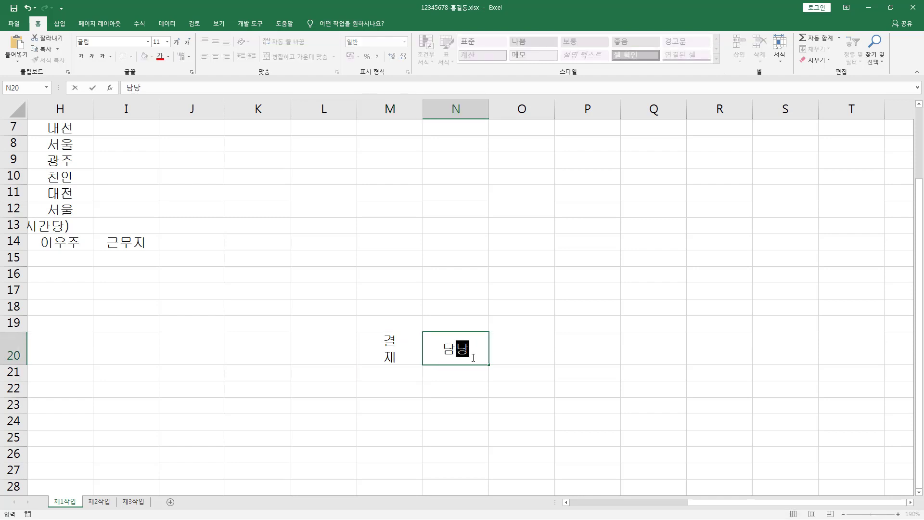
pyautogui.press('Tab')
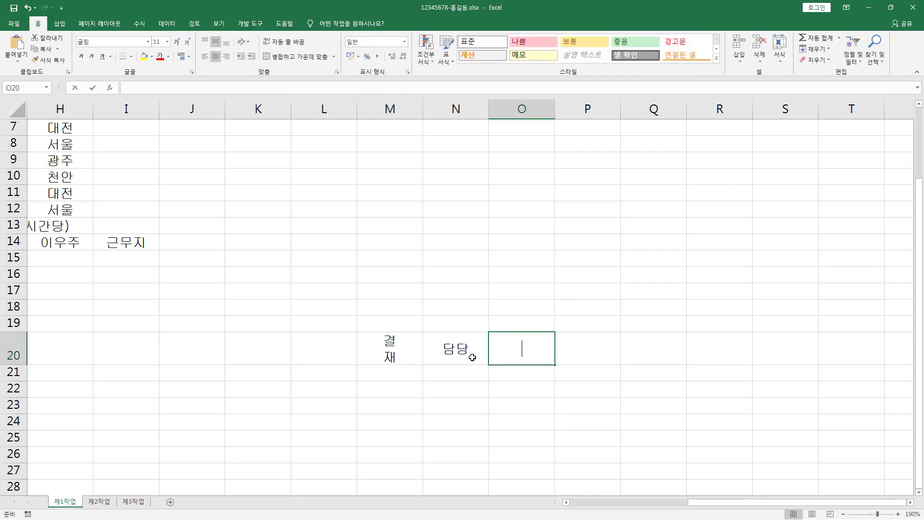
pyautogui.write('팀장')
pyautogui.press('Tab')
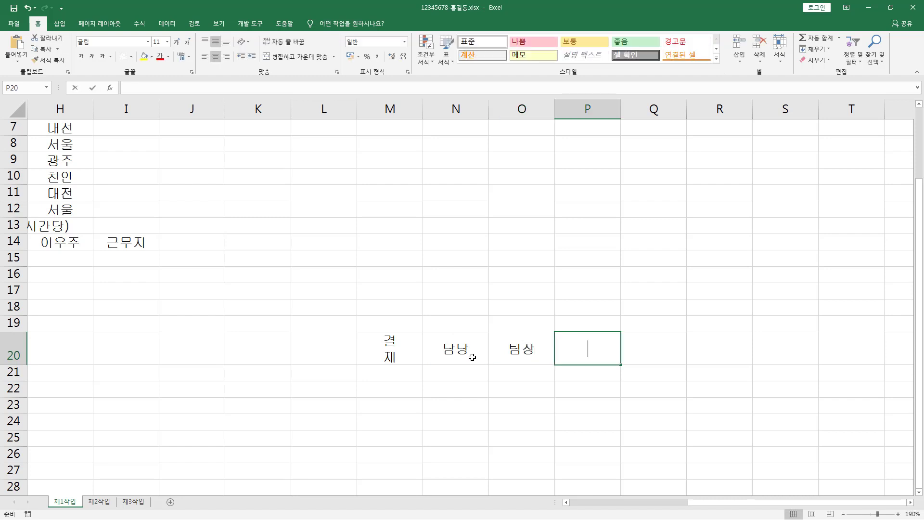
pyautogui.write('사장')
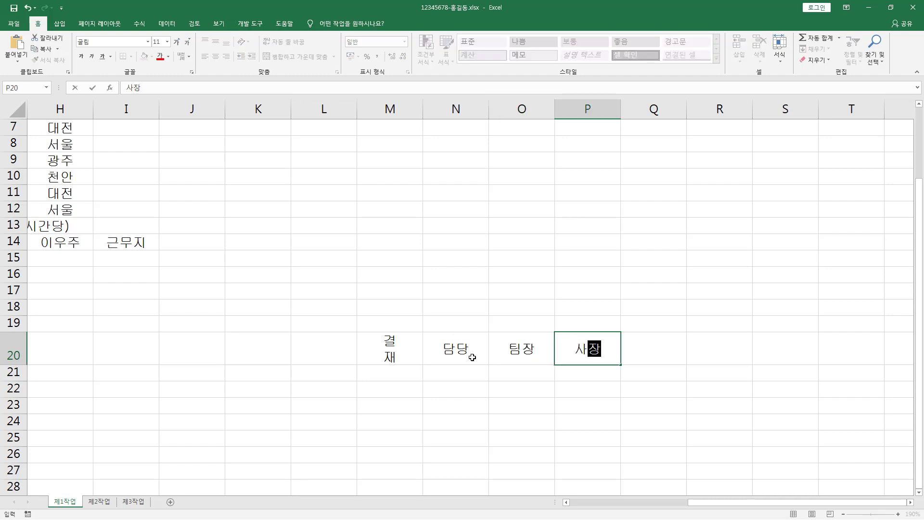
pyautogui.click(443, 404)
# Review the heading cells N20:P20 and the blank cells N21:P21 beneath them, and select M20:M21 for the 결재 label
pyautogui.moveTo(457, 354); pyautogui.dragTo(592, 354)
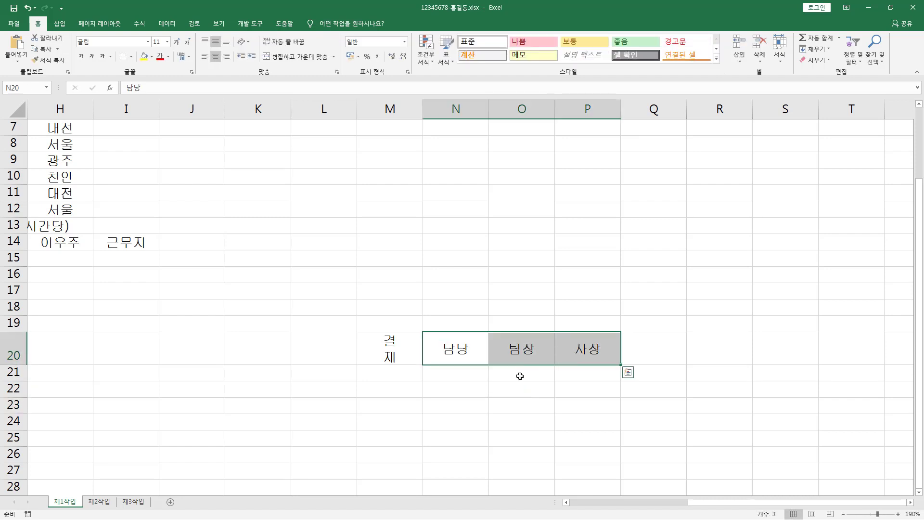
pyautogui.moveTo(454, 375); pyautogui.dragTo(593, 373)
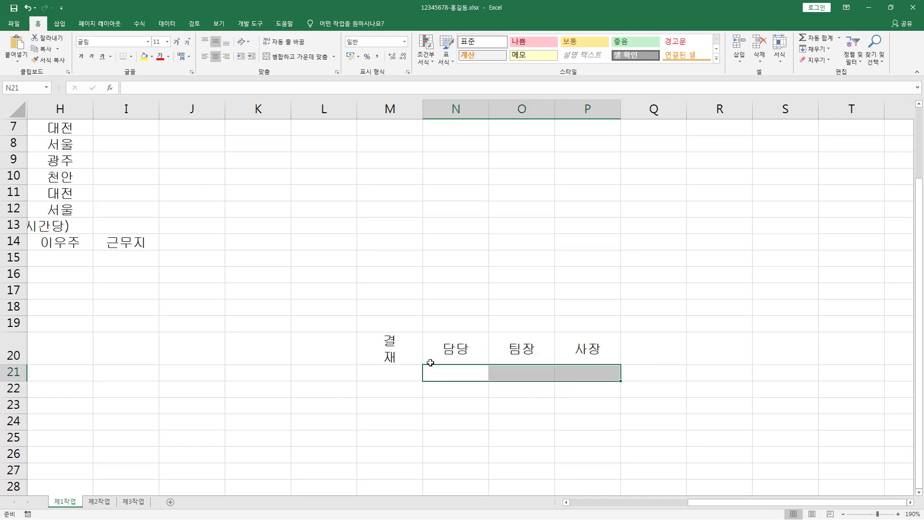
pyautogui.moveTo(415, 356); pyautogui.dragTo(412, 371)
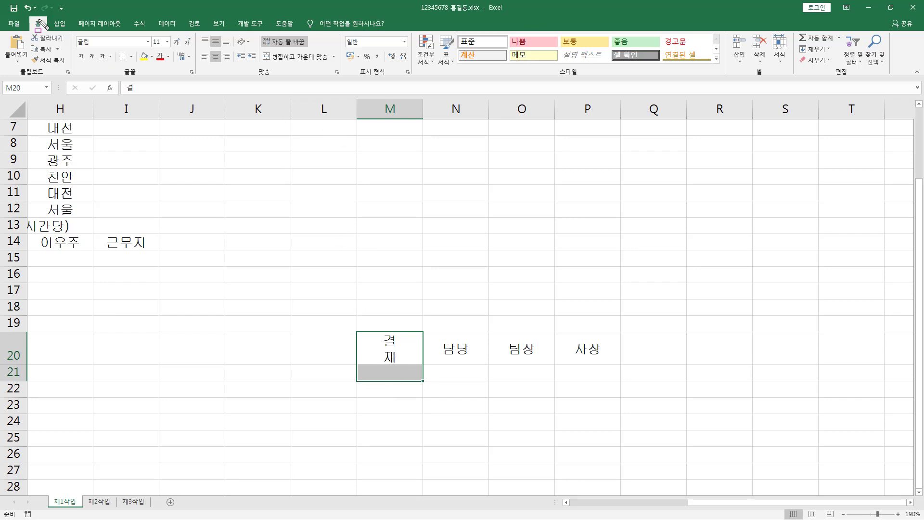
# Merge and center cells M20:M21 containing the 결재 label
pyautogui.moveTo(265, 63); pyautogui.dragTo(330, 64)
pyautogui.moveTo(258, 49); pyautogui.dragTo(274, 64)
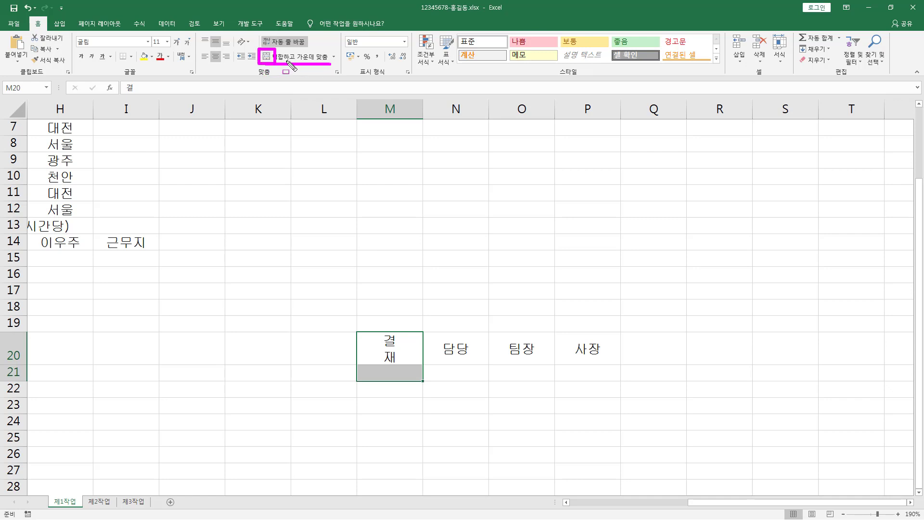
pyautogui.press('Escape')
pyautogui.click(286, 62)
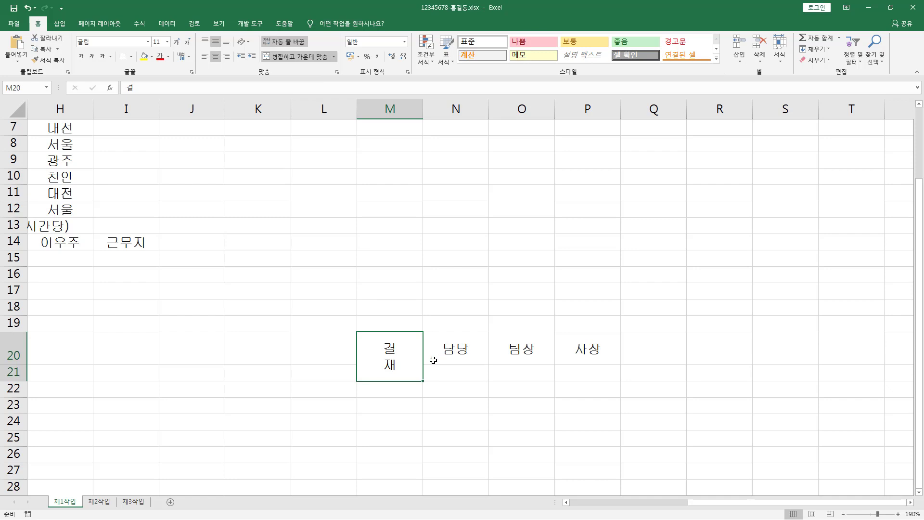
# Apply all borders to the approval table in M20:P21
pyautogui.moveTo(414, 365); pyautogui.dragTo(561, 365)
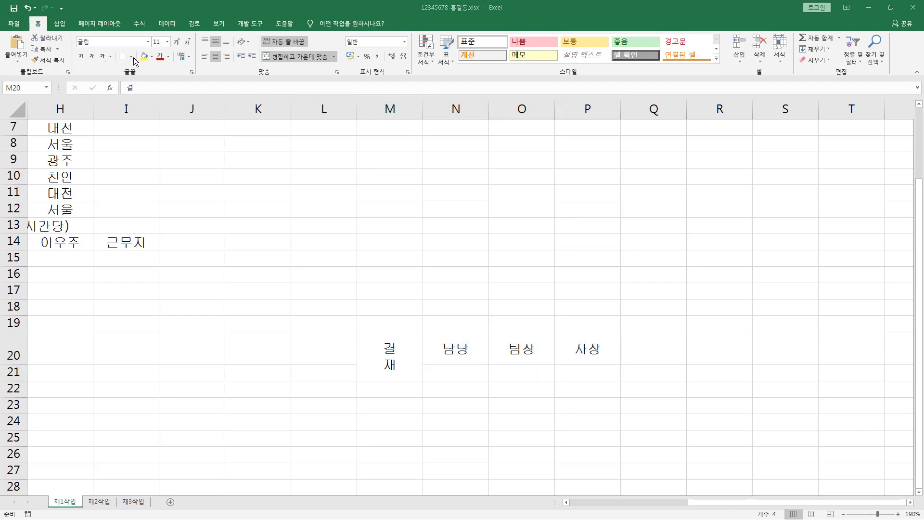
pyautogui.click(132, 57)
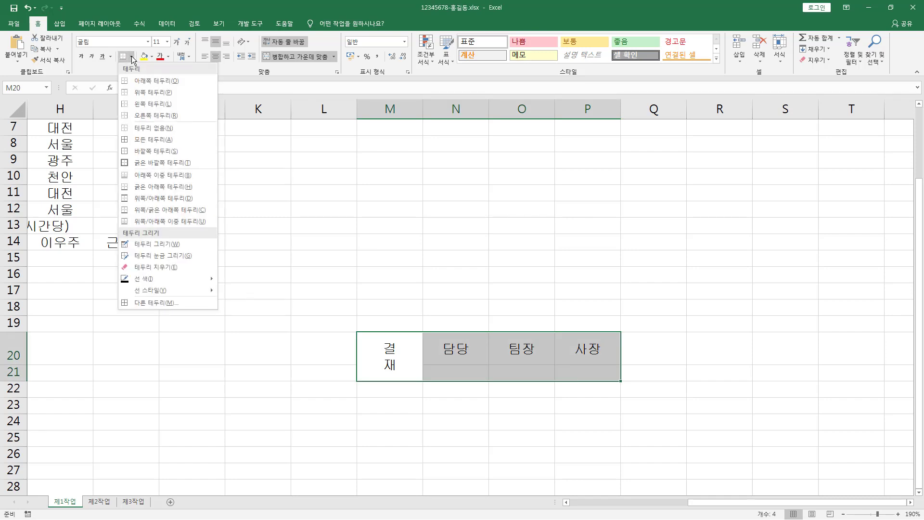
pyautogui.click(143, 140)
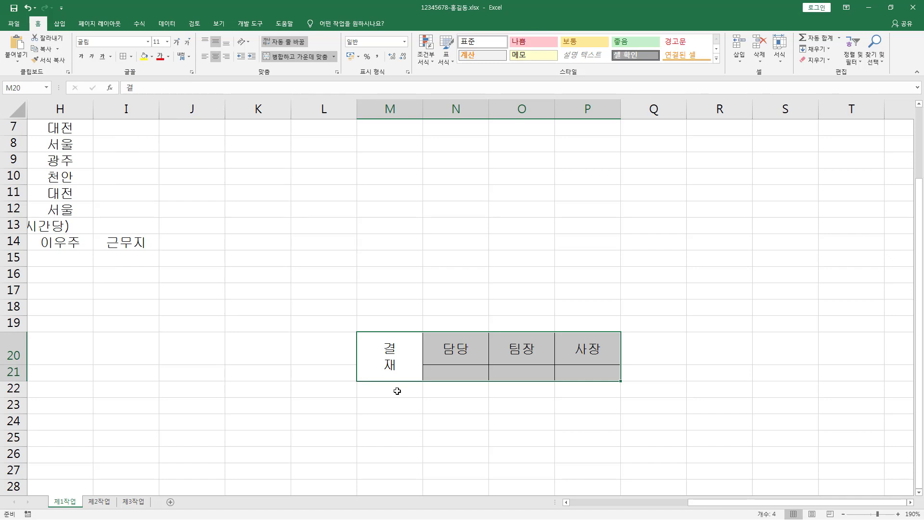
pyautogui.click(477, 310)
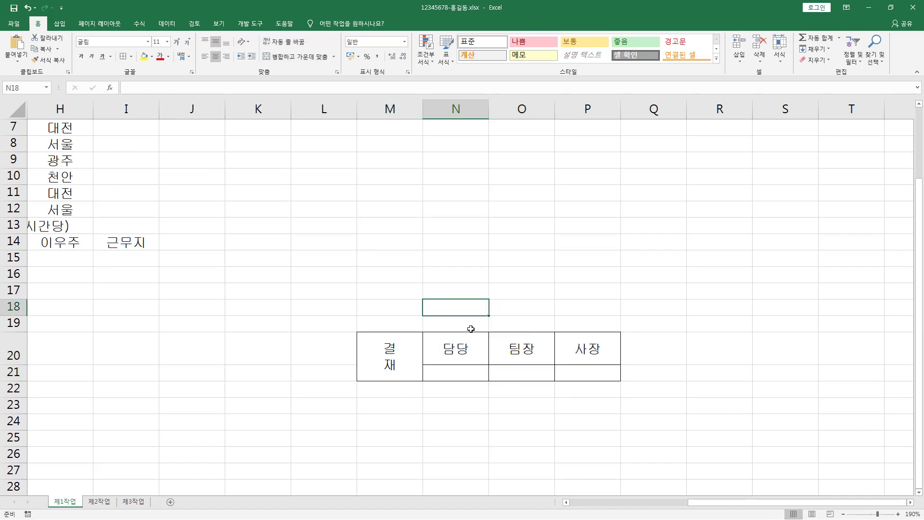
# Narrow column M so it closely fits the vertical 결재 label
pyautogui.click(401, 364)
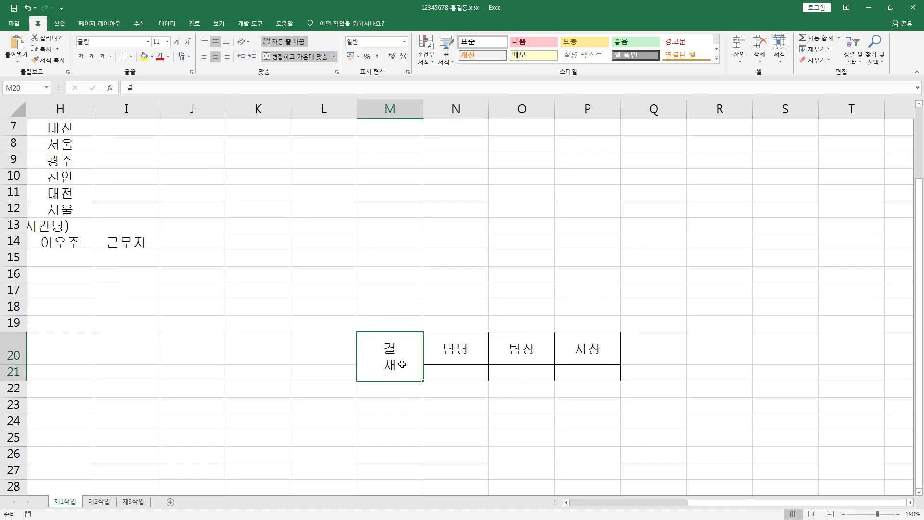
pyautogui.hotkey('ctrl', '2')
pyautogui.moveTo(379, 97); pyautogui.dragTo(406, 120)
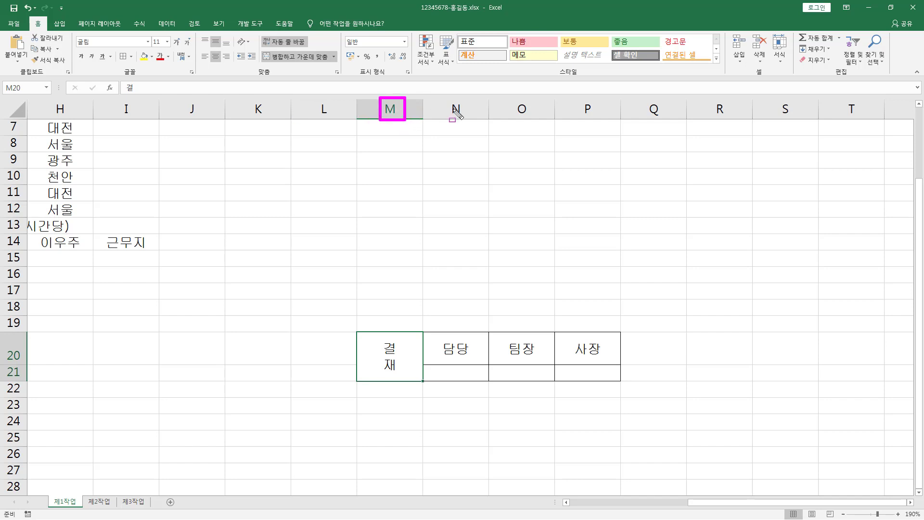
pyautogui.moveTo(418, 120); pyautogui.dragTo(418, 120)
pyautogui.press('Escape')
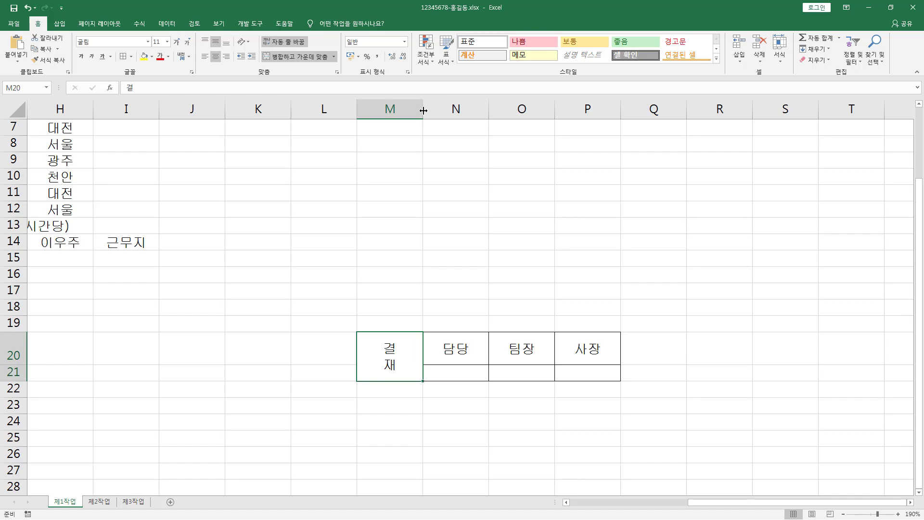
pyautogui.moveTo(423, 110); pyautogui.dragTo(382, 114)
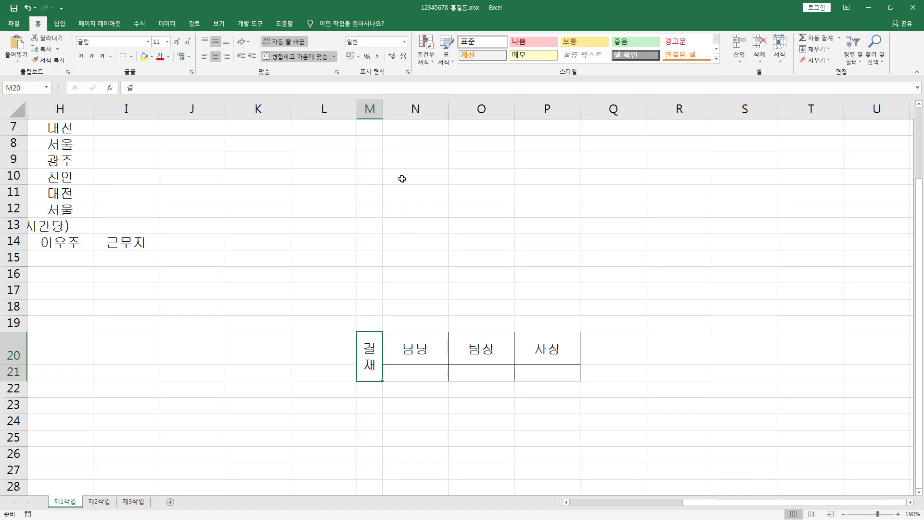
# Reduce the height of row 20, which holds the 담당, 팀장 and 사장 headings
pyautogui.click(402, 354)
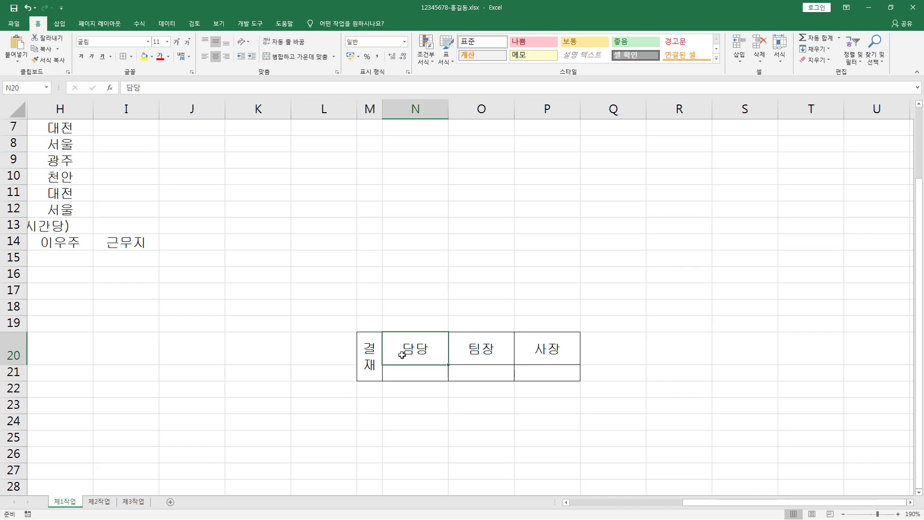
pyautogui.moveTo(423, 348); pyautogui.dragTo(535, 349)
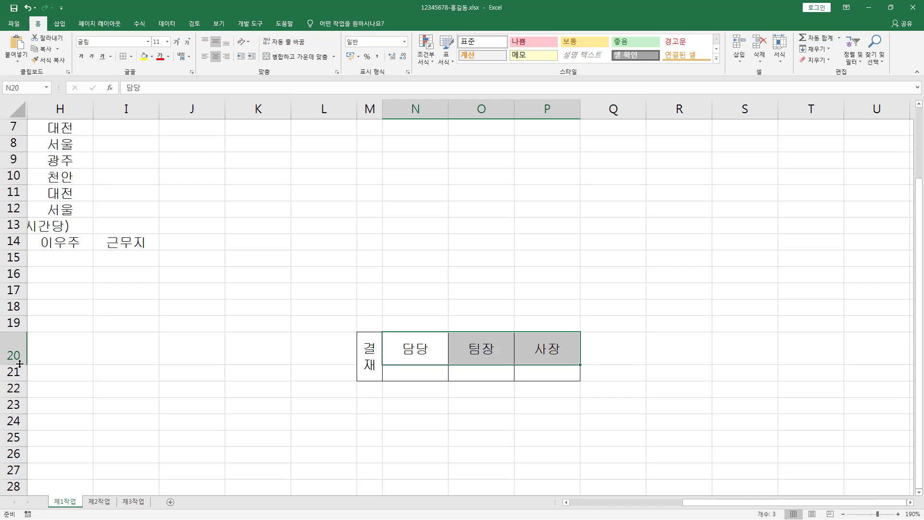
pyautogui.moveTo(19, 364); pyautogui.dragTo(20, 352)
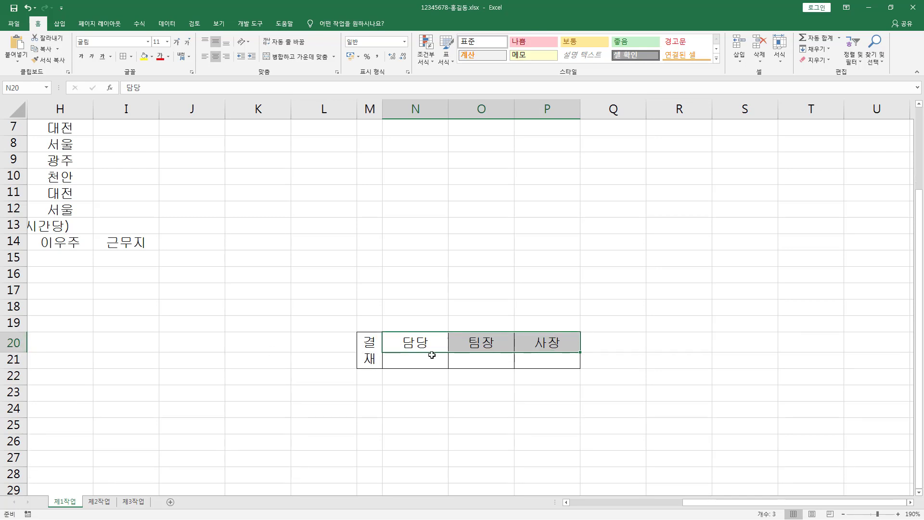
# Increase the height of row 21 to roughly double for the empty signature cells
pyautogui.moveTo(410, 362); pyautogui.dragTo(433, 361)
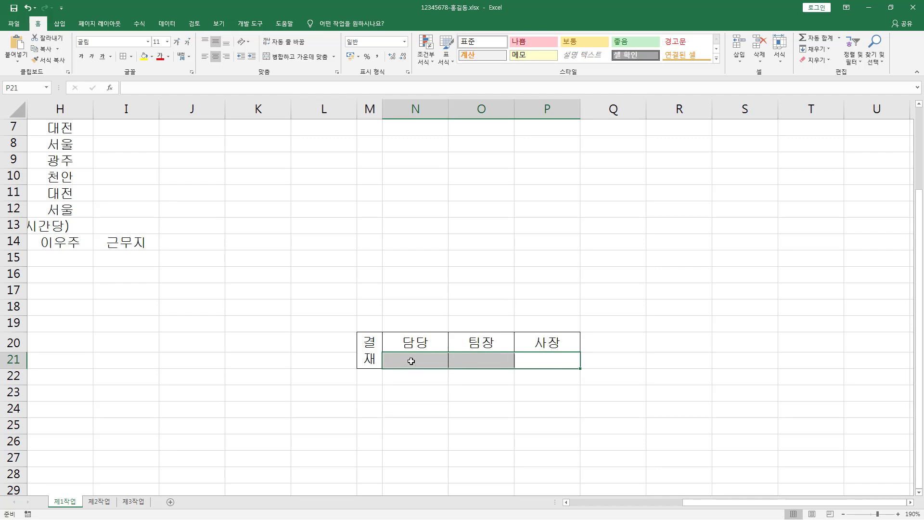
pyautogui.click(16, 359)
pyautogui.click(16, 376)
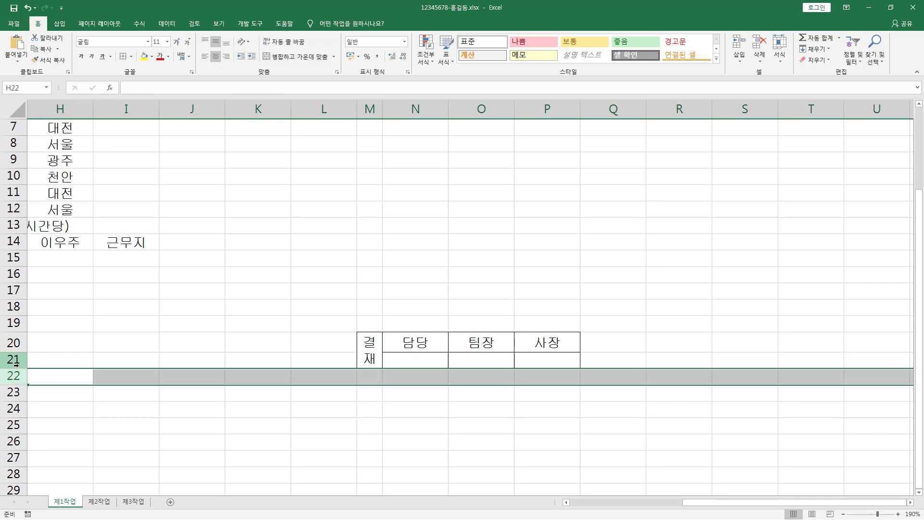
pyautogui.click(15, 365)
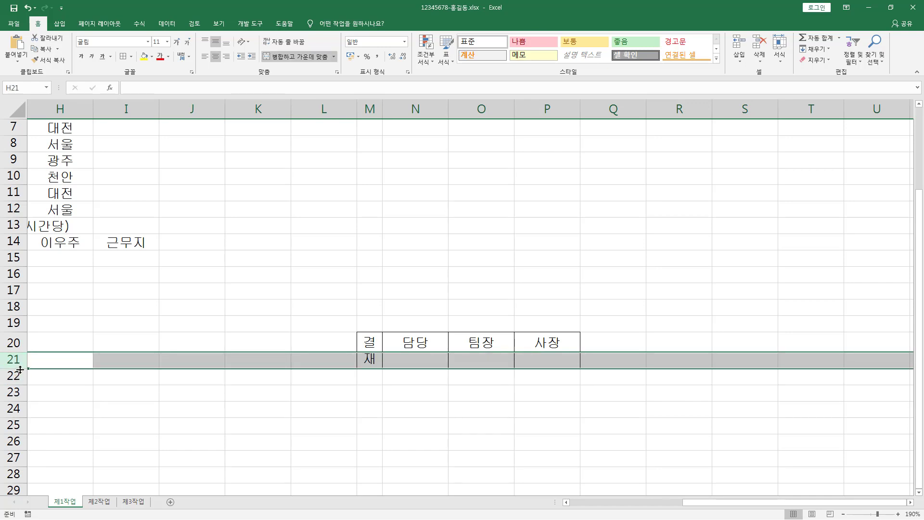
pyautogui.moveTo(20, 369); pyautogui.dragTo(22, 386)
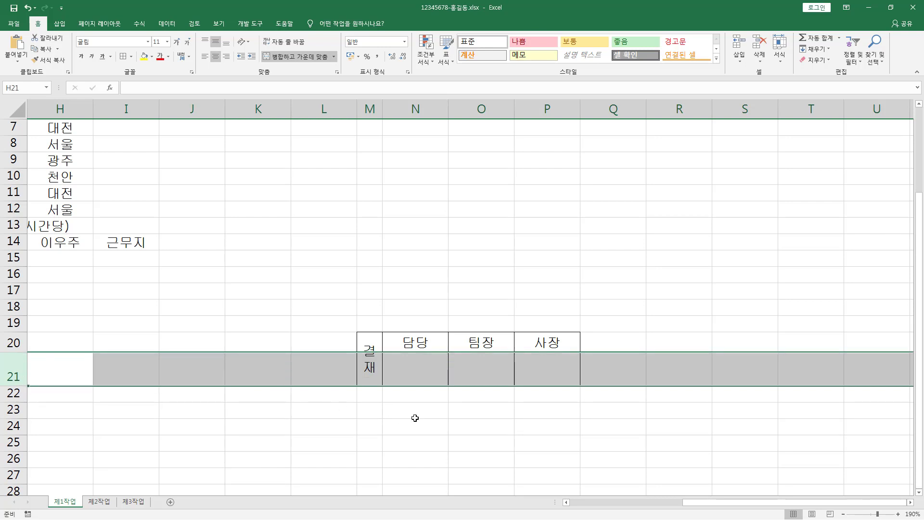
pyautogui.click(415, 417)
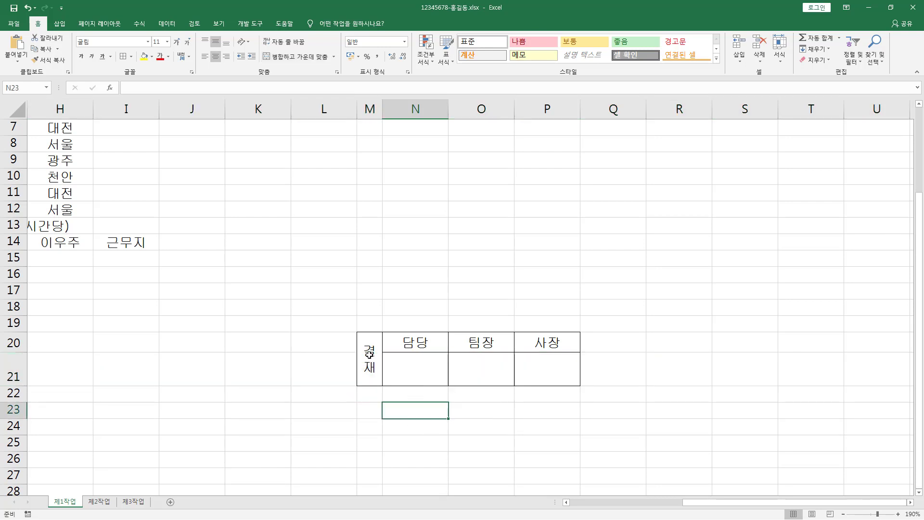
# Copy the approval table M20:P21 as a picture pasted at H1, and position it just beside the yellow title shape above the data headers
pyautogui.moveTo(375, 353); pyautogui.dragTo(553, 357)
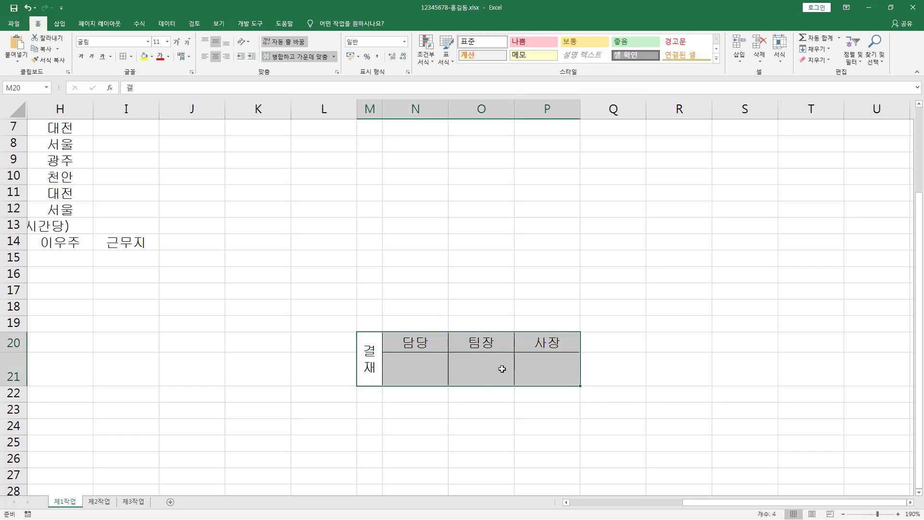
pyautogui.hotkey('ctrl', 'c')
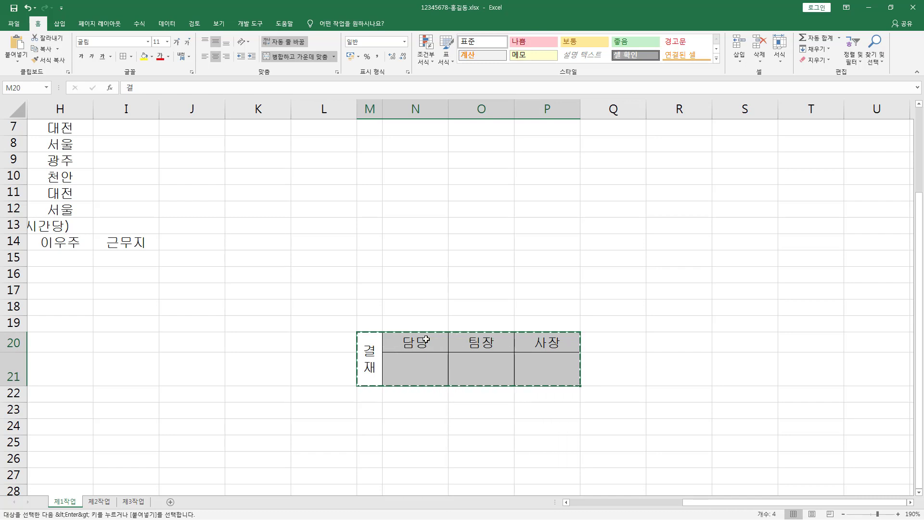
pyautogui.scroll(1, 425, 339)
pyautogui.moveTo(688, 502); pyautogui.dragTo(568, 505)
pyautogui.scroll(1, 458, 327)
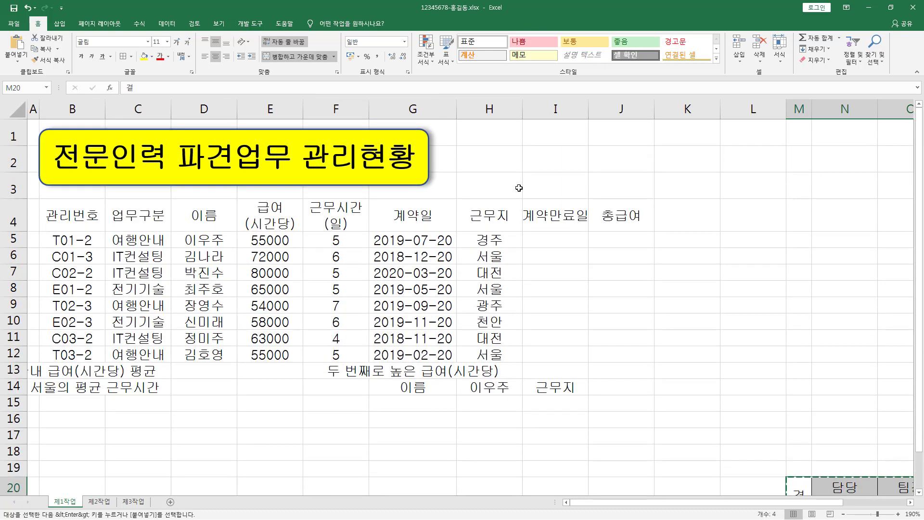
pyautogui.click(489, 131)
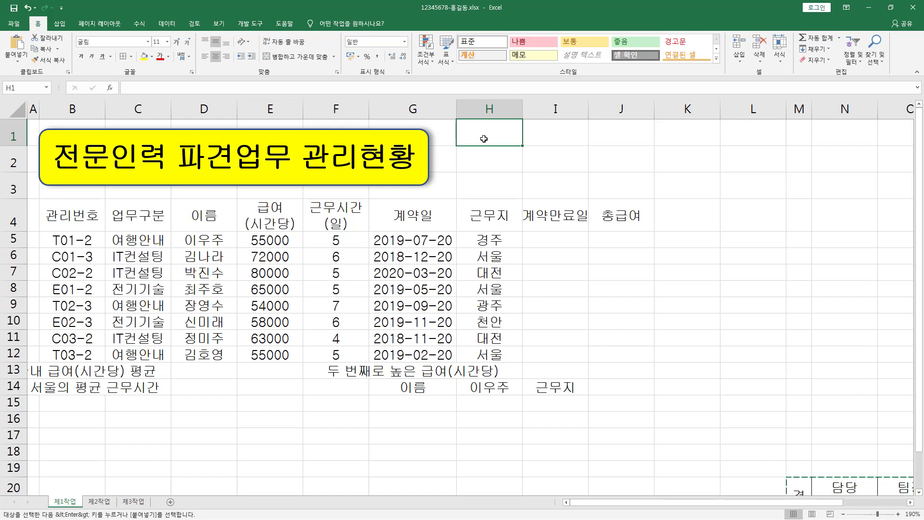
pyautogui.click(19, 65)
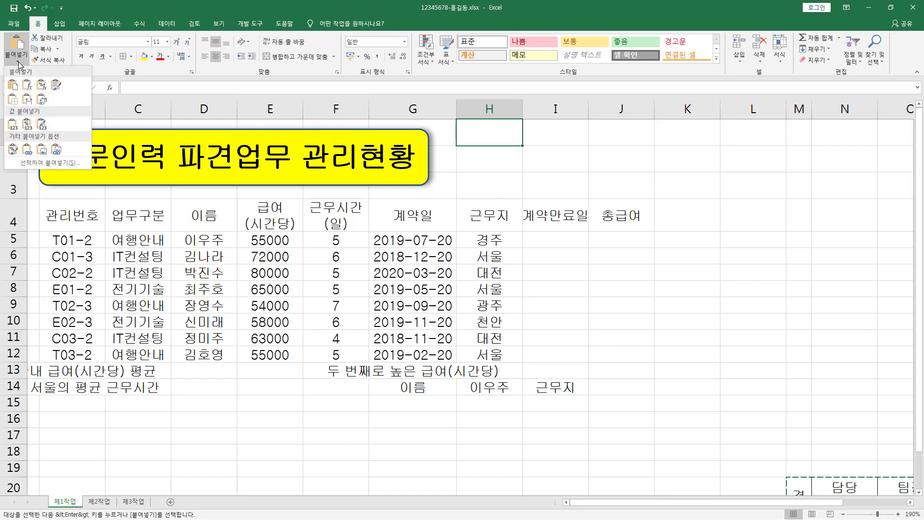
pyautogui.click(42, 148)
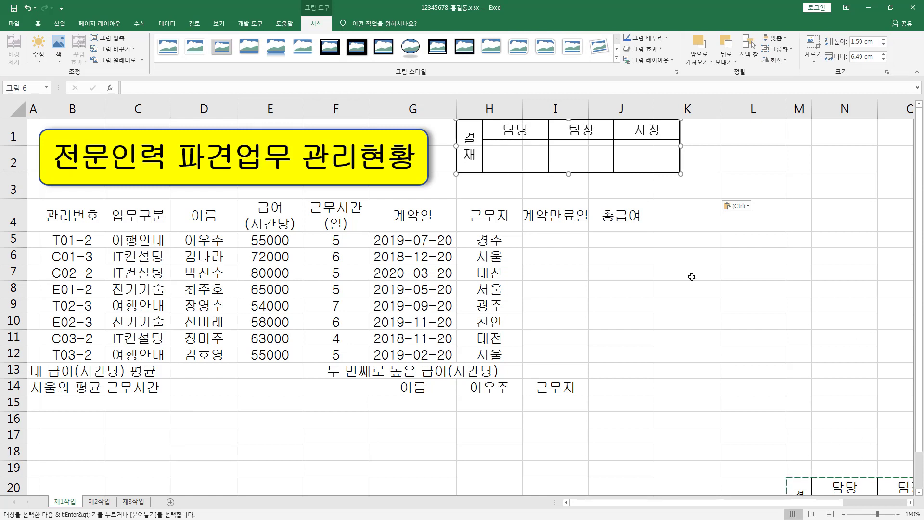
pyautogui.moveTo(587, 166)
pyautogui.mouseDown()
pyautogui.moveTo(625, 186)
pyautogui.moveTo(583, 151)
pyautogui.moveTo(609, 148)
pyautogui.moveTo(582, 149)
pyautogui.mouseUp()
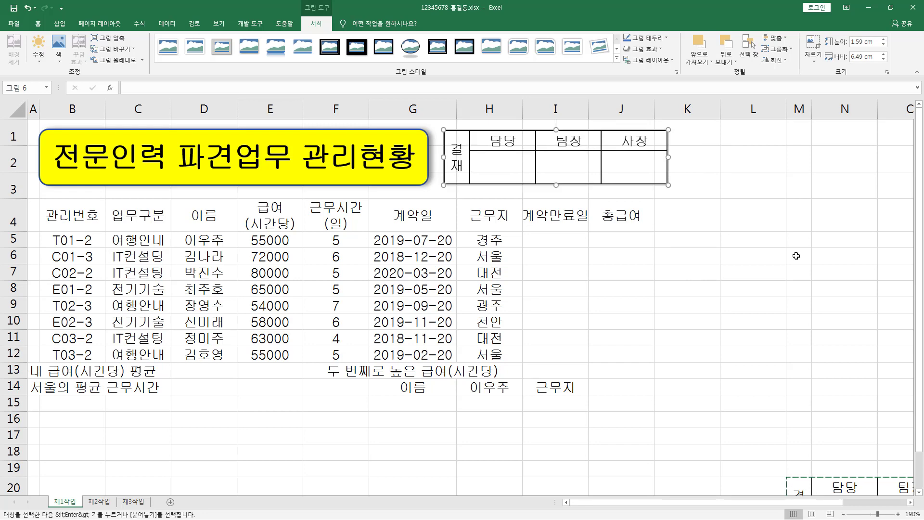
# Delete rows 20 and 21 containing the original approval table cells
pyautogui.scroll(-2, 796, 255)
pyautogui.moveTo(825, 503); pyautogui.dragTo(904, 508)
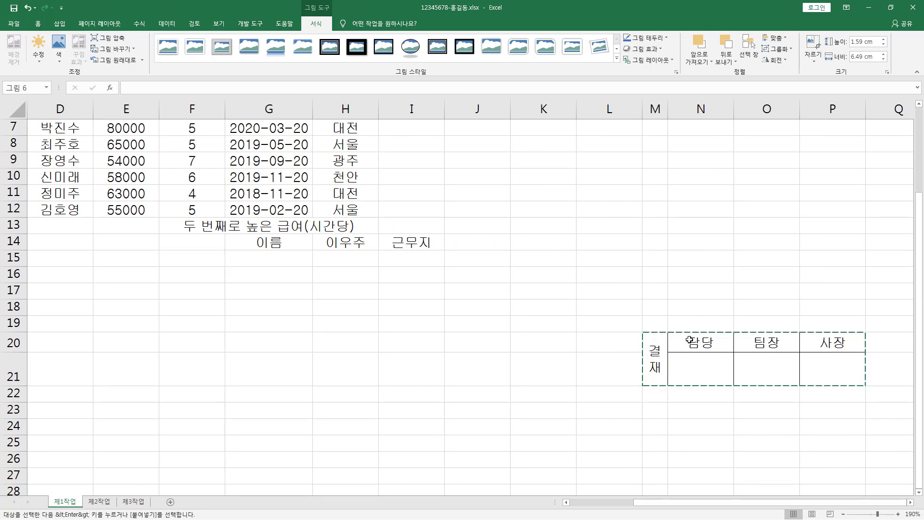
pyautogui.moveTo(12, 342); pyautogui.dragTo(20, 376)
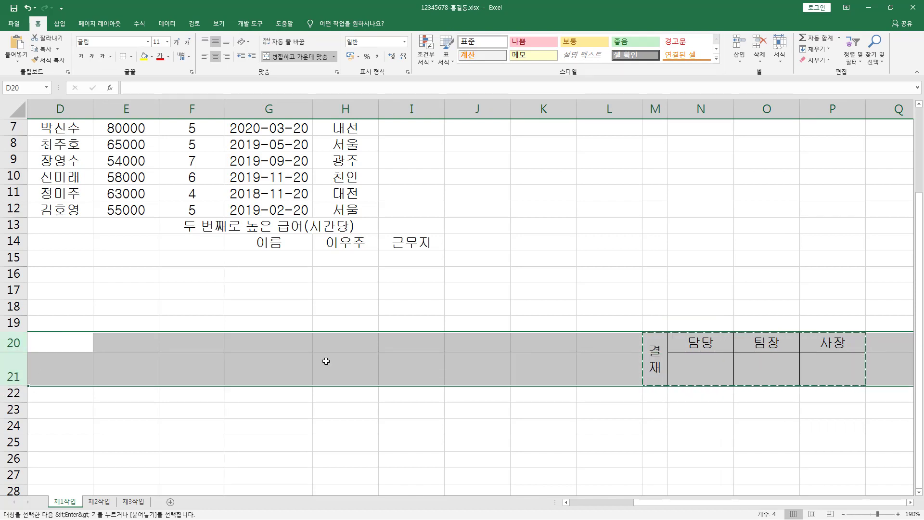
pyautogui.moveTo(12, 343); pyautogui.dragTo(15, 370)
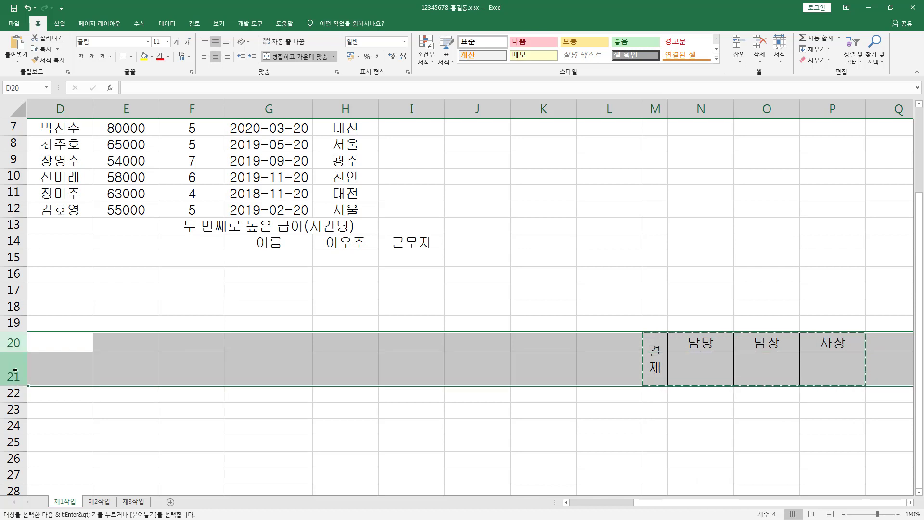
pyautogui.rightClick(17, 362)
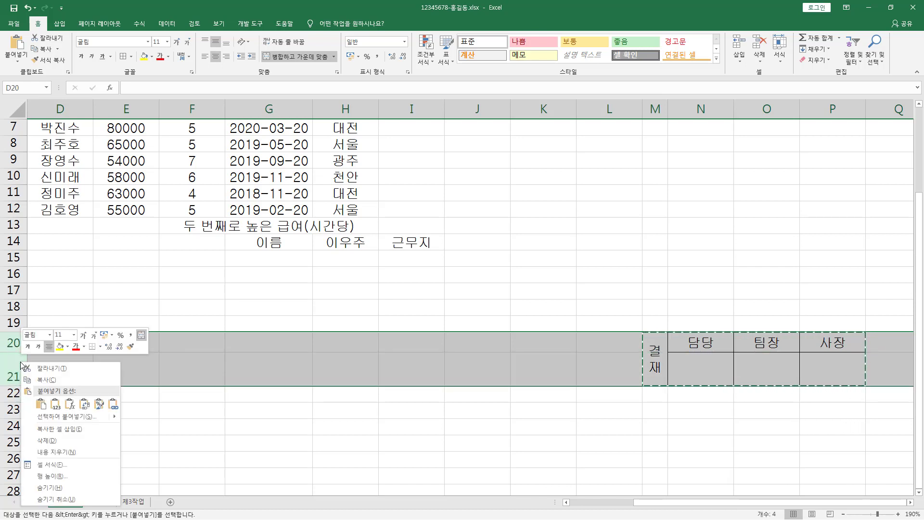
pyautogui.click(61, 433)
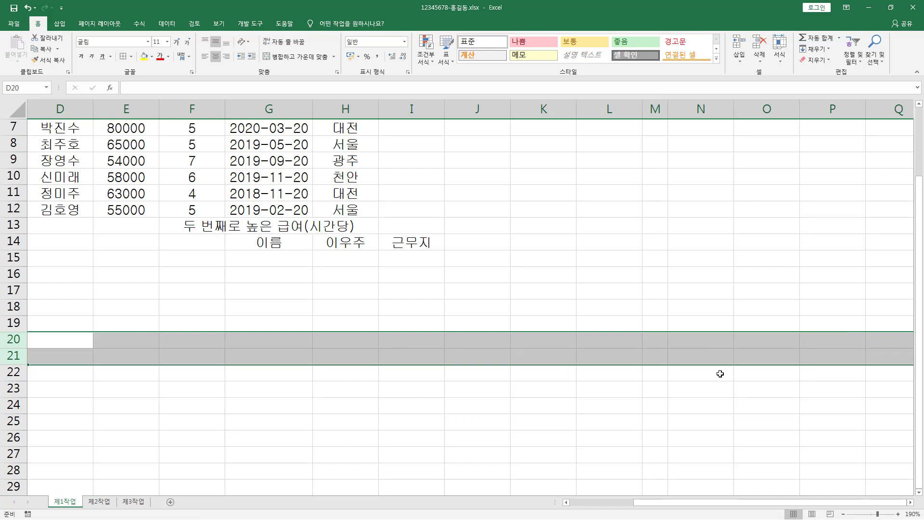
# Check the approval picture's placement beside the title against the exam's sample layout, including its alignment and the gap between them
pyautogui.scroll(2, 720, 373)
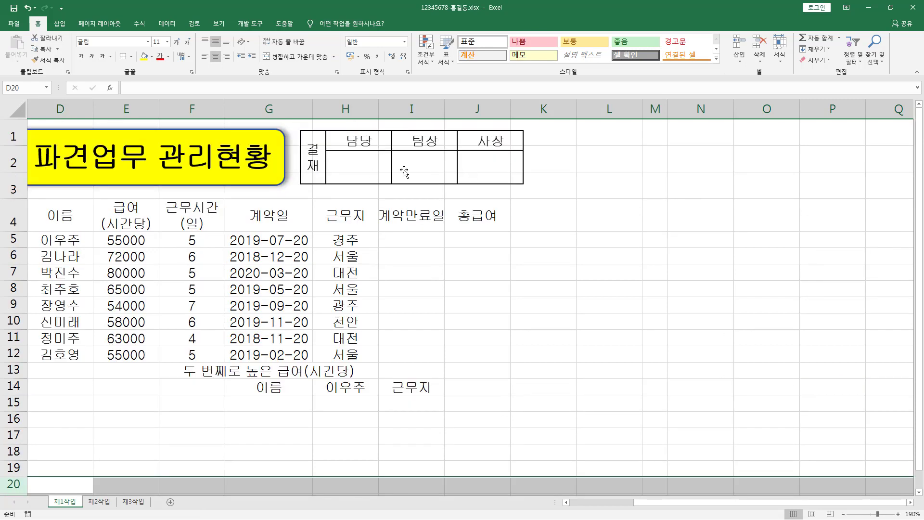
pyautogui.click(360, 153)
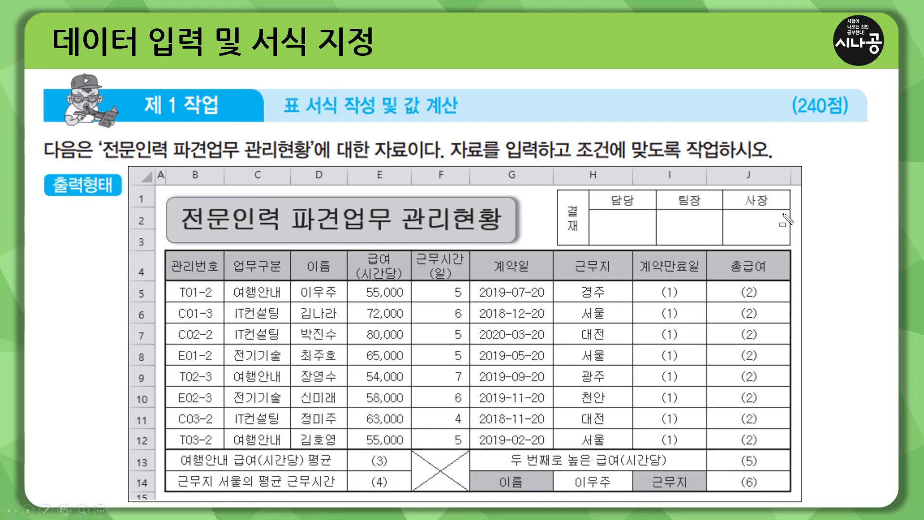
pyautogui.moveTo(792, 184); pyautogui.dragTo(792, 322)
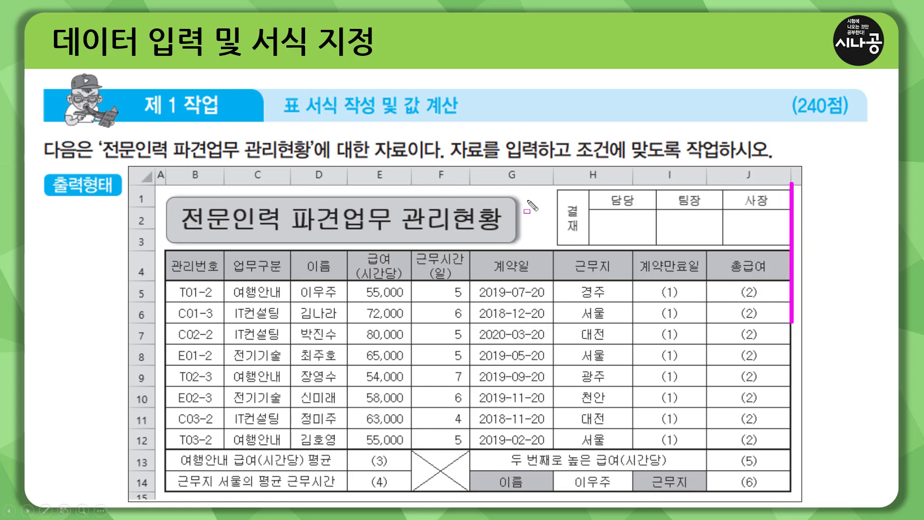
pyautogui.moveTo(520, 191); pyautogui.dragTo(554, 242)
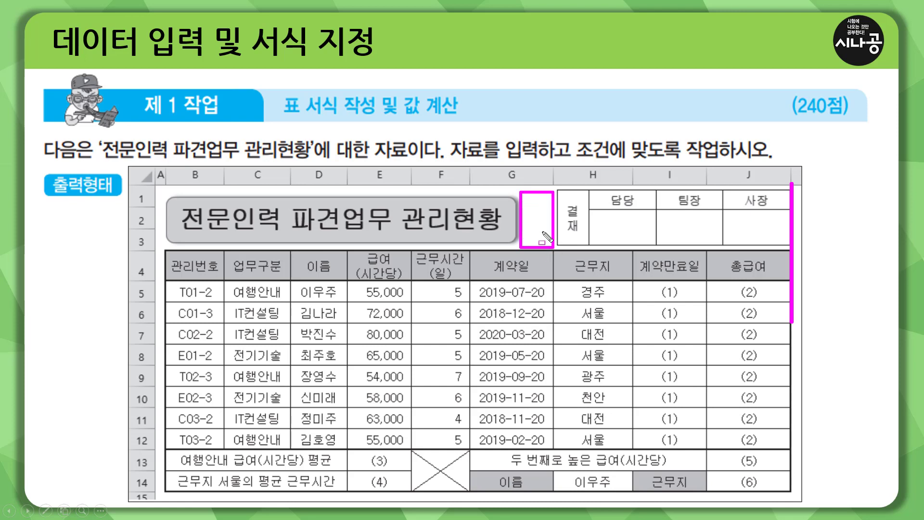
pyautogui.press('e')
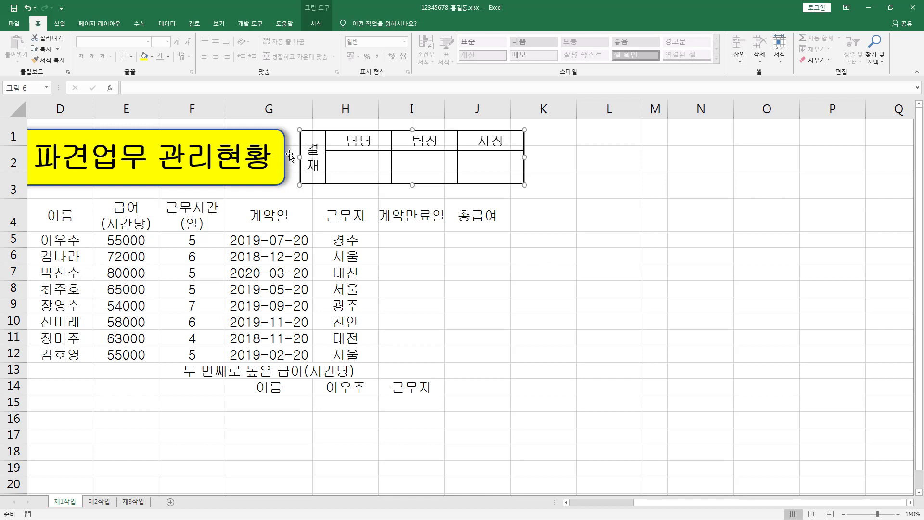
pyautogui.hotkey('ctrl', '2')
pyautogui.moveTo(282, 127); pyautogui.dragTo(299, 181)
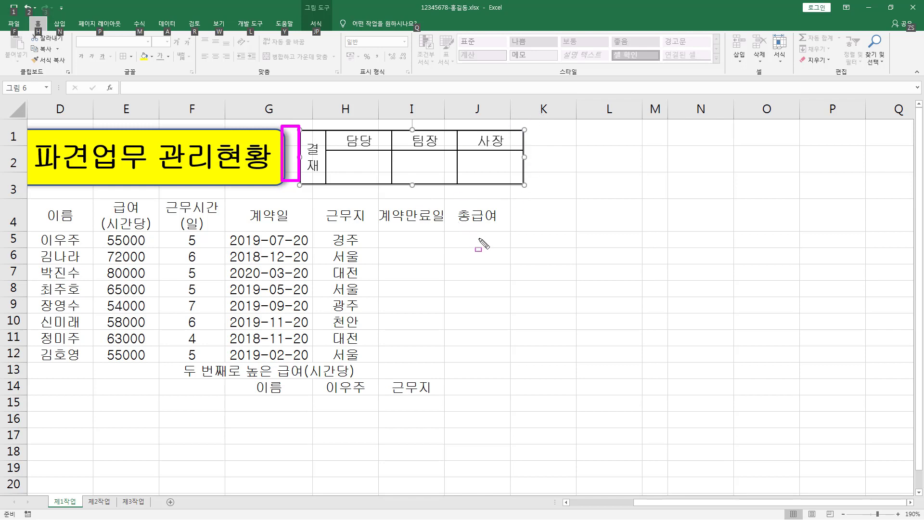
pyautogui.moveTo(489, 242)
pyautogui.mouseDown()
pyautogui.moveTo(481, 355)
pyautogui.moveTo(38, 360)
pyautogui.moveTo(45, 372)
pyautogui.mouseUp()
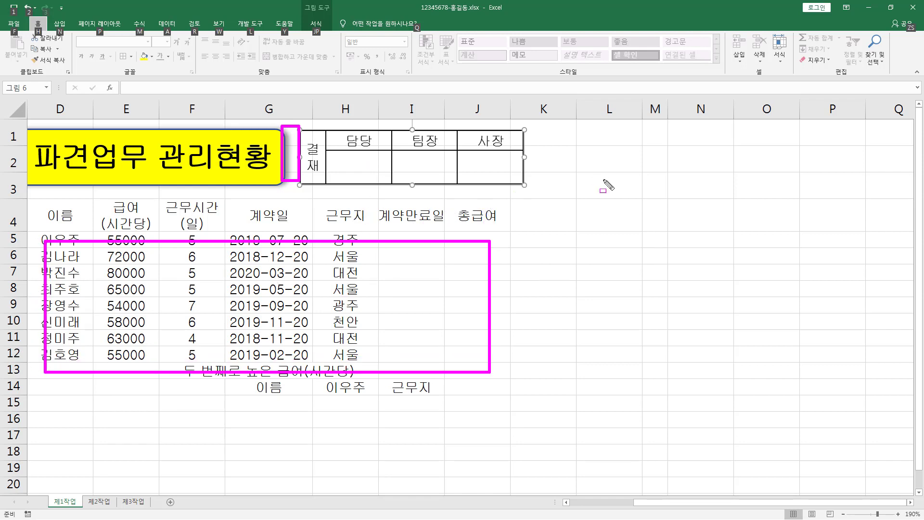
pyautogui.moveTo(310, 135); pyautogui.dragTo(309, 145)
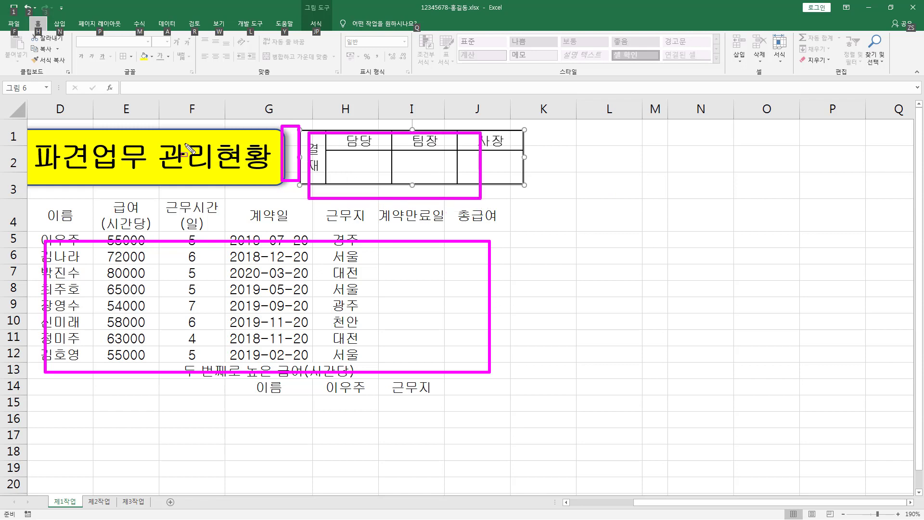
pyautogui.moveTo(58, 136); pyautogui.dragTo(245, 187)
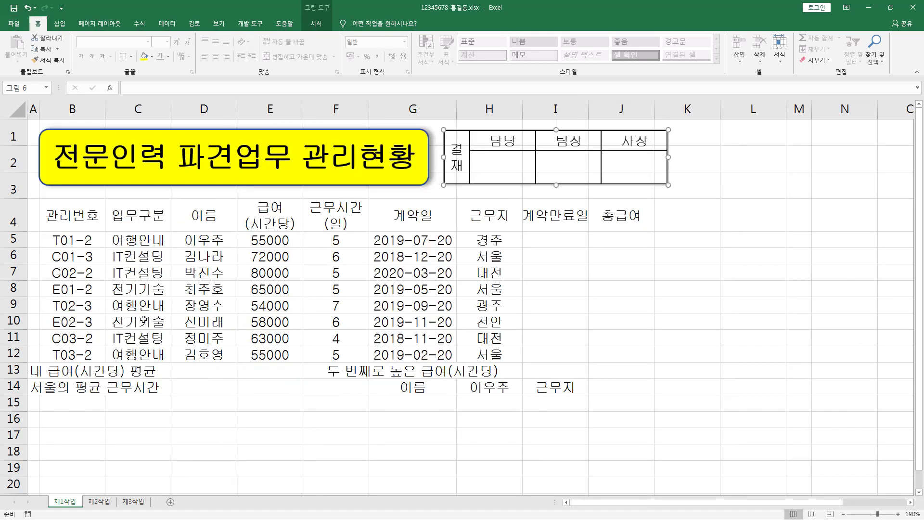
pyautogui.hotkey('alt', 'Tab')
pyautogui.hotkey('ctrl', 'p')
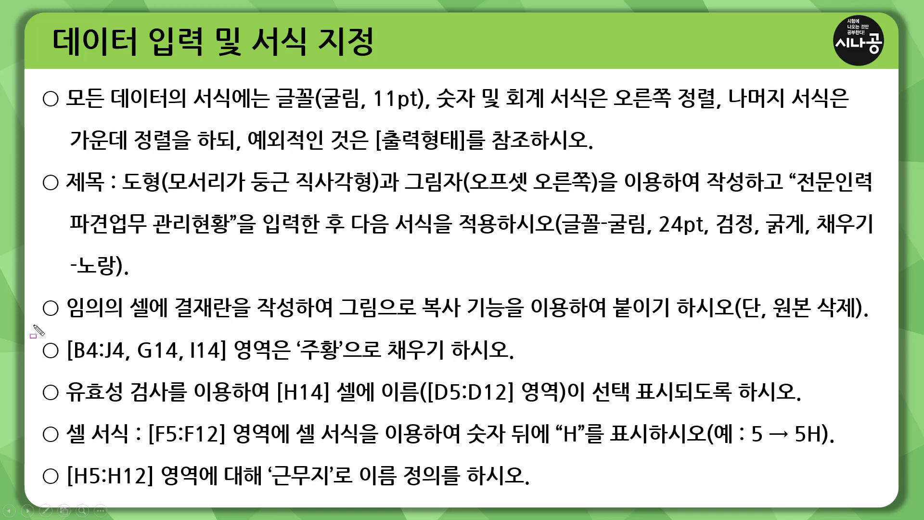
pyautogui.moveTo(33, 323); pyautogui.dragTo(878, 323)
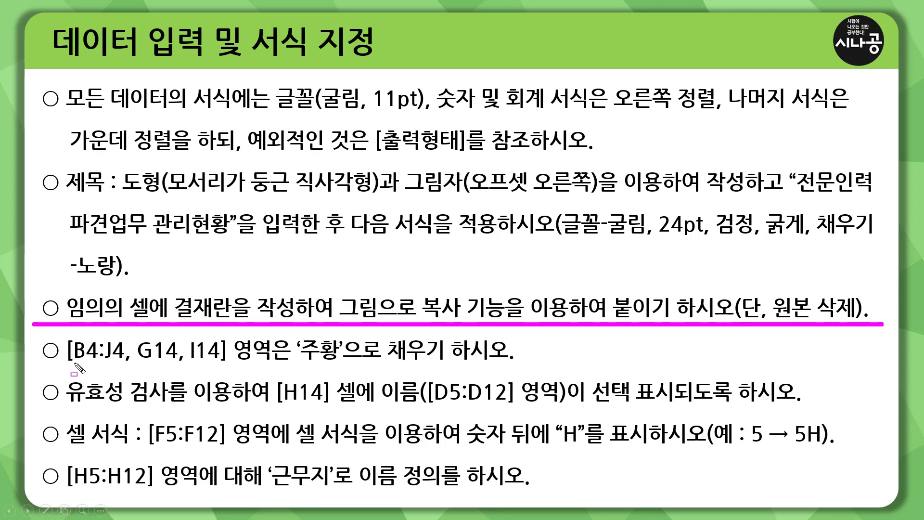
pyautogui.moveTo(70, 363); pyautogui.dragTo(223, 362)
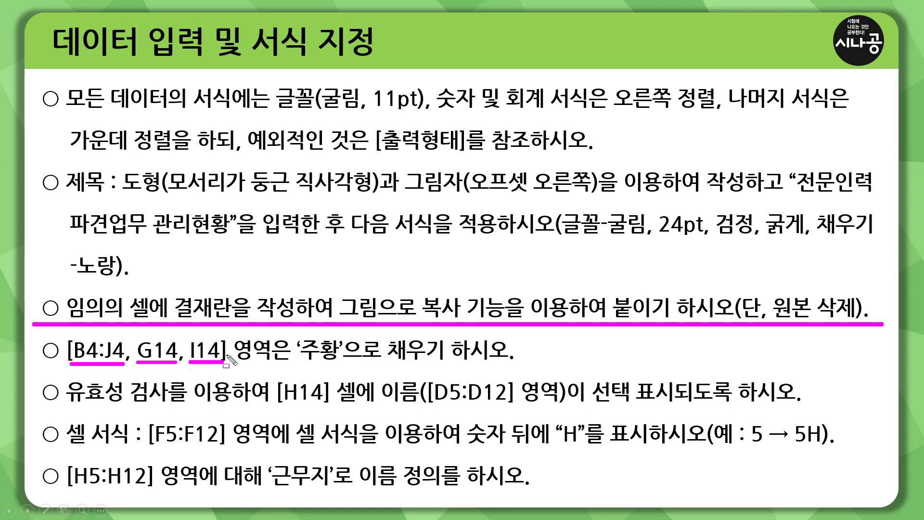
pyautogui.moveTo(300, 364); pyautogui.dragTo(509, 364)
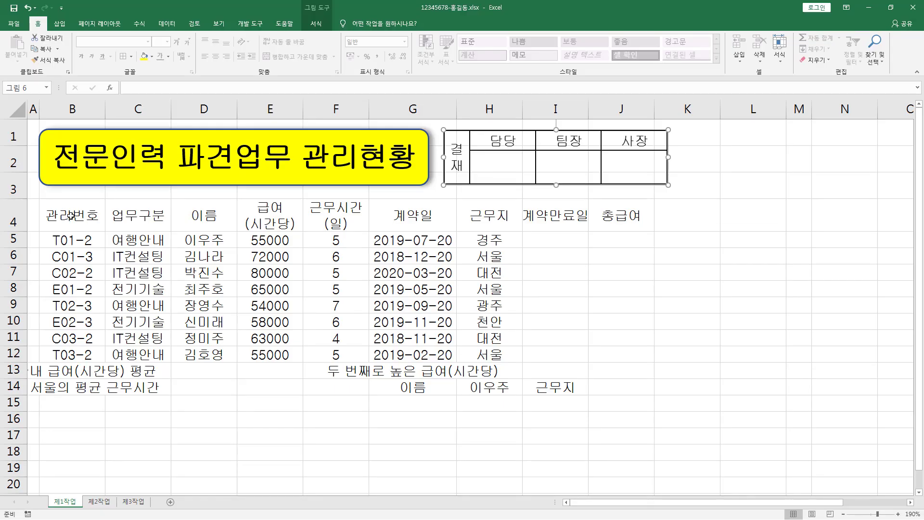
# Fill the header cells B4:J4 together with G14 and I14 with the standard orange (주황) color
pyautogui.moveTo(71, 216); pyautogui.dragTo(641, 215)
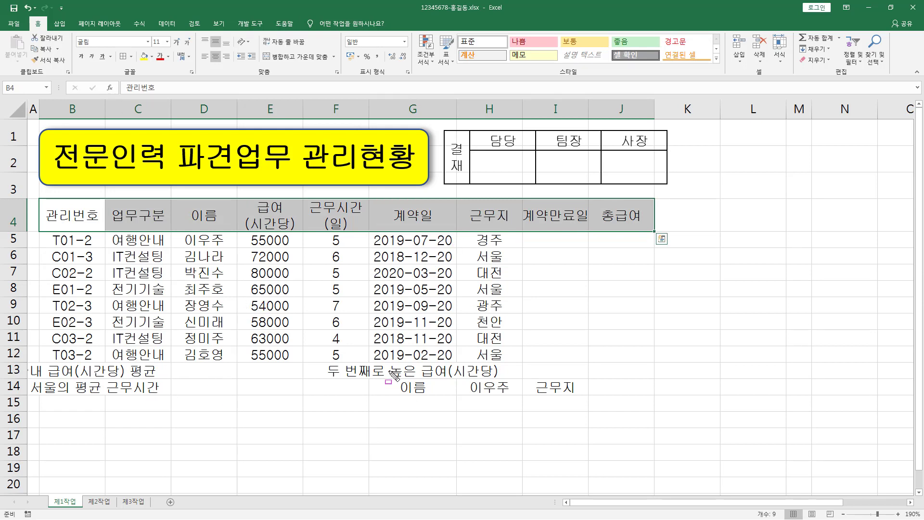
pyautogui.moveTo(394, 381); pyautogui.dragTo(434, 395)
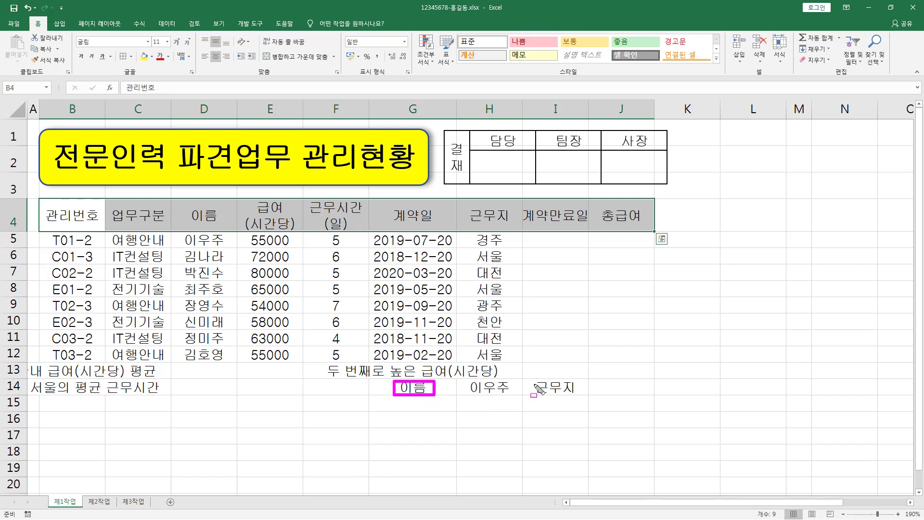
pyautogui.moveTo(533, 378); pyautogui.dragTo(580, 395)
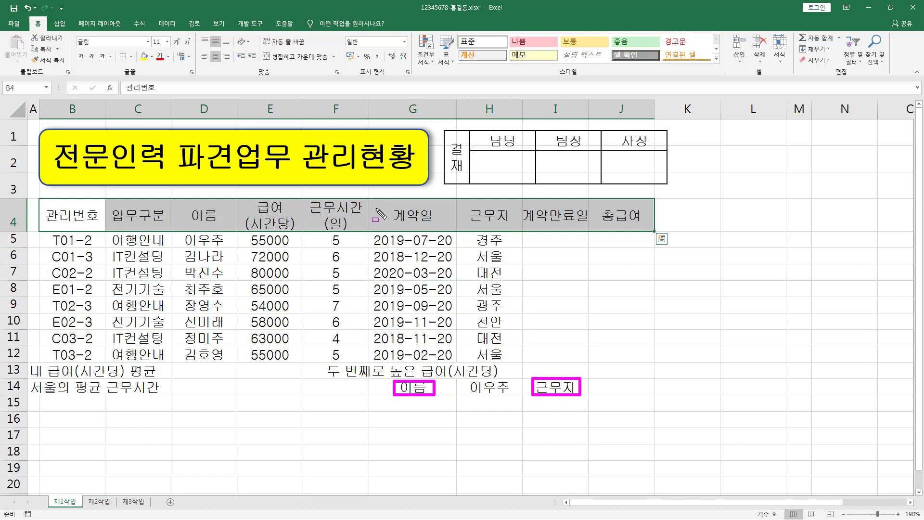
pyautogui.press('Escape')
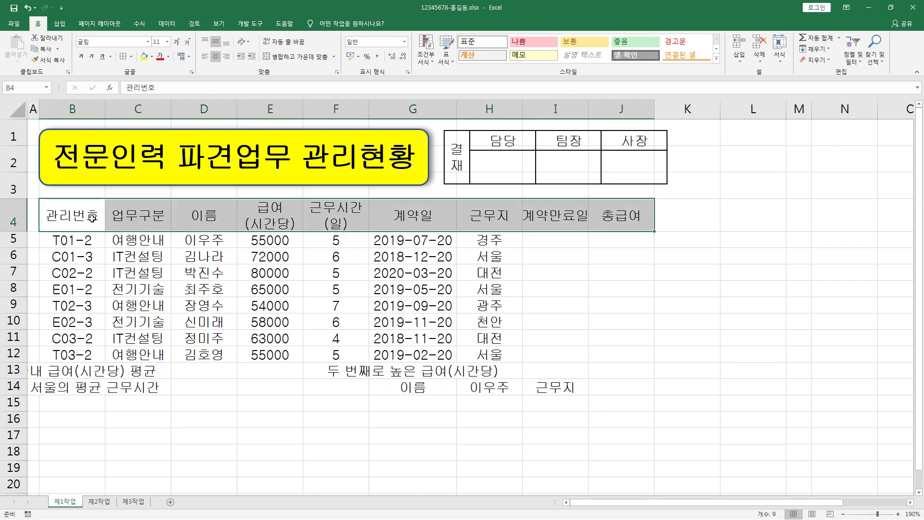
pyautogui.moveTo(65, 219)
pyautogui.mouseDown()
pyautogui.moveTo(691, 217)
pyautogui.moveTo(638, 227)
pyautogui.mouseUp()
pyautogui.keyDown('ctrl'); pyautogui.click(426, 387); pyautogui.keyUp('ctrl')
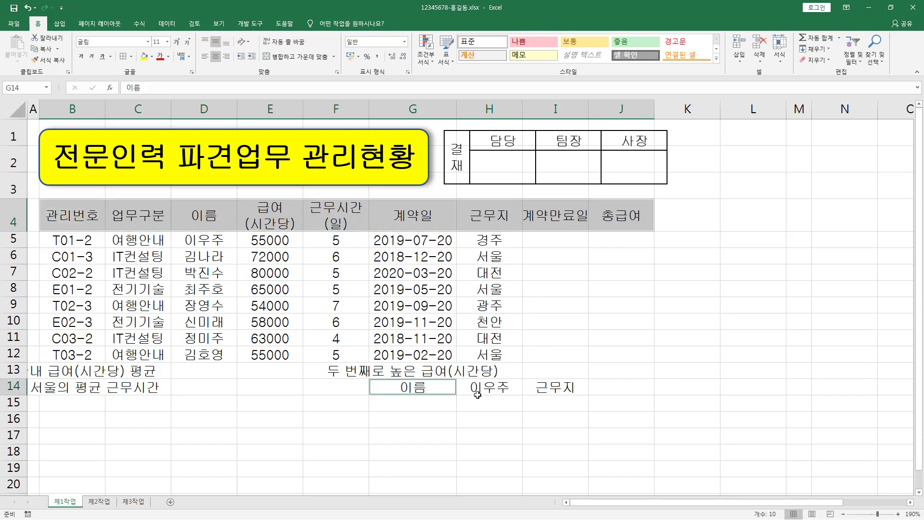
pyautogui.keyDown('ctrl'); pyautogui.click(564, 385); pyautogui.keyUp('ctrl')
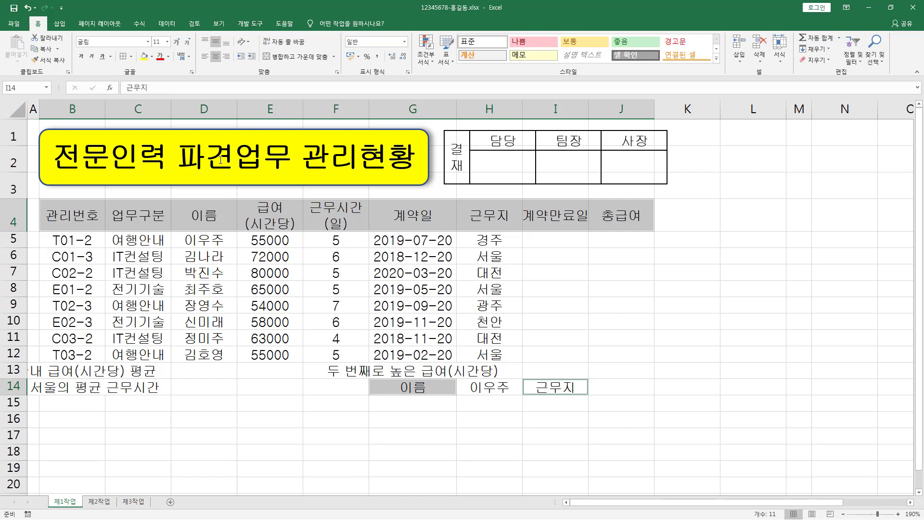
pyautogui.click(152, 59)
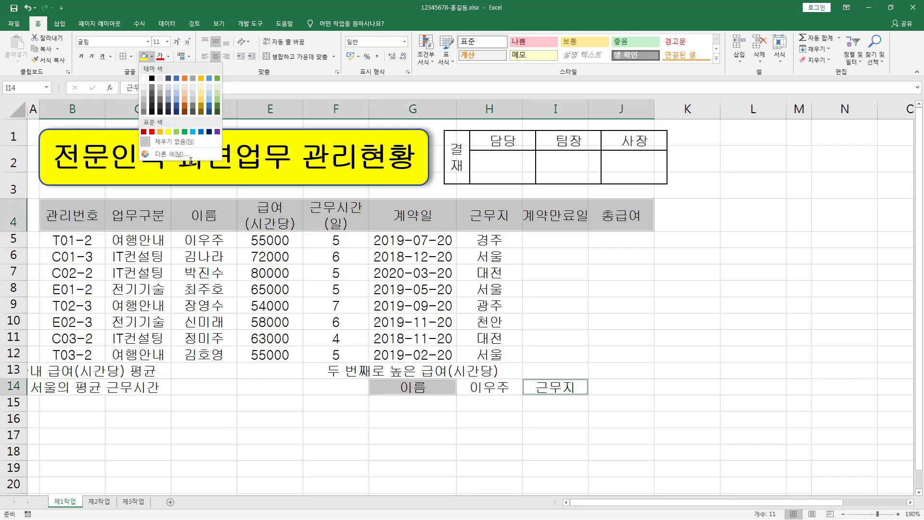
pyautogui.click(160, 131)
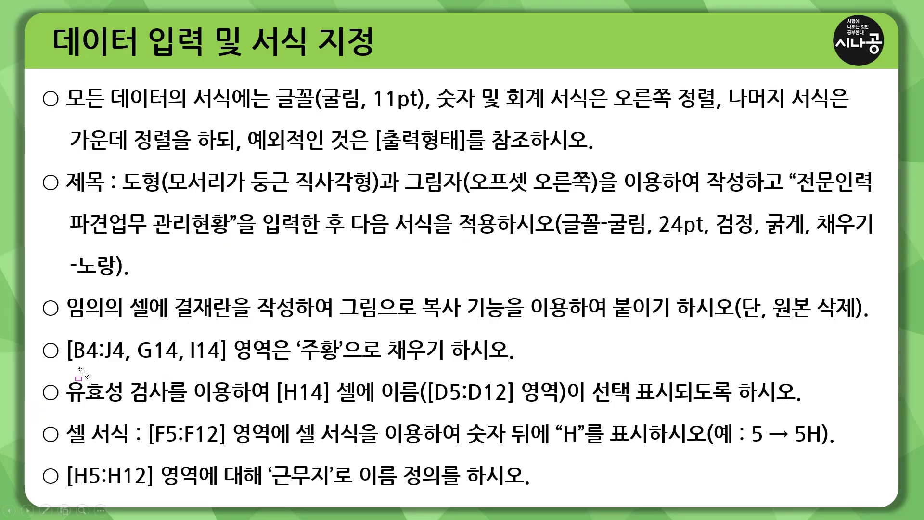
pyautogui.moveTo(73, 364); pyautogui.dragTo(528, 370)
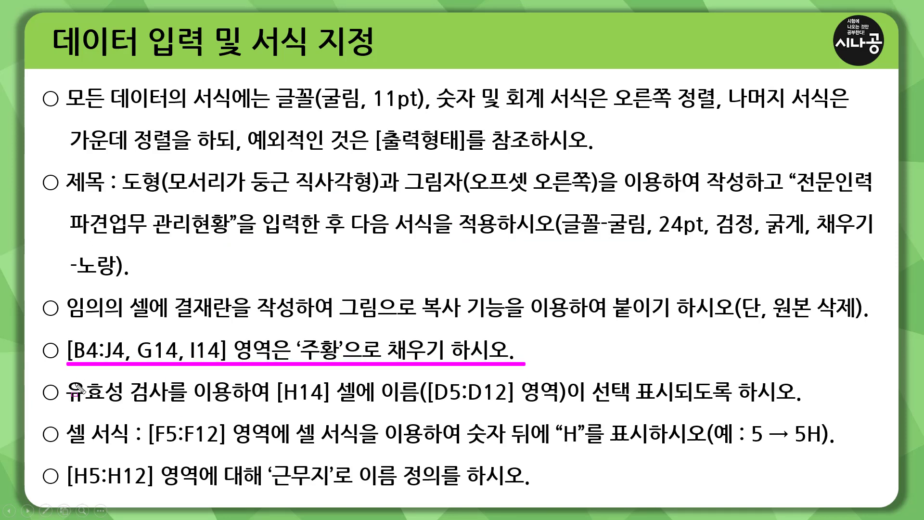
pyautogui.moveTo(65, 376)
pyautogui.mouseDown()
pyautogui.moveTo(171, 405)
pyautogui.moveTo(335, 405)
pyautogui.mouseUp()
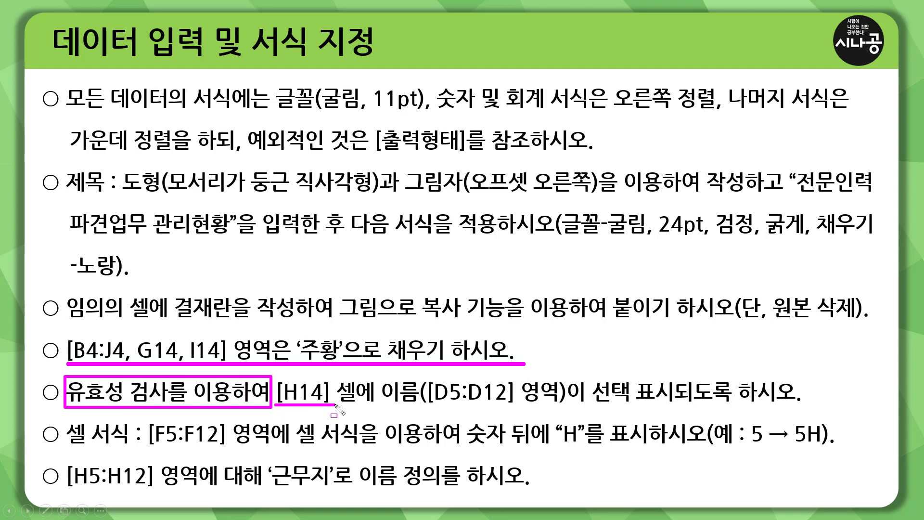
pyautogui.moveTo(383, 375)
pyautogui.mouseDown()
pyautogui.moveTo(491, 407)
pyautogui.moveTo(735, 407)
pyautogui.mouseUp()
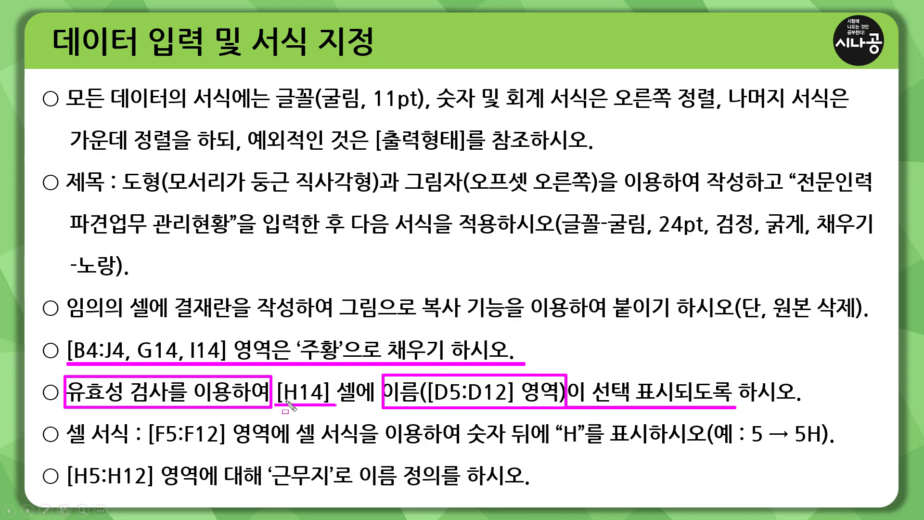
pyautogui.press('e')
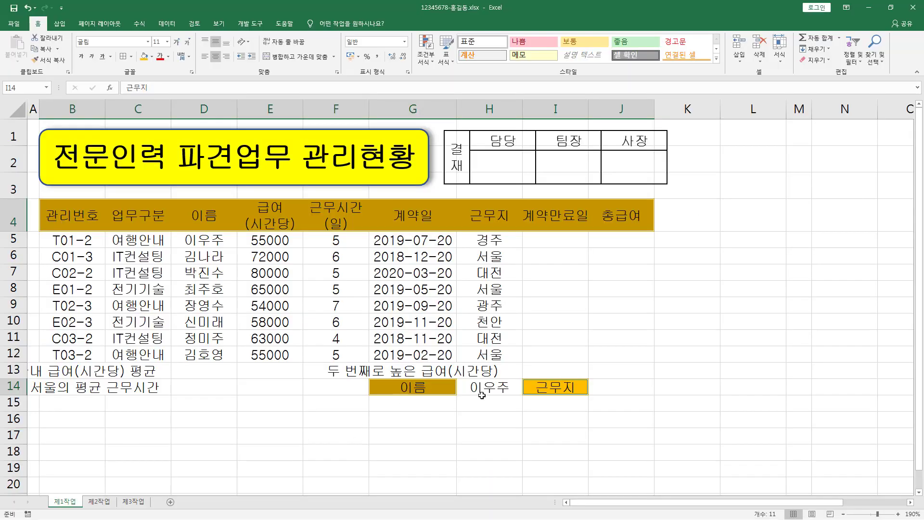
# Open the data validation settings for cell H14, keeping the names in D5:D12 uncovered by the dialog
pyautogui.click(489, 387)
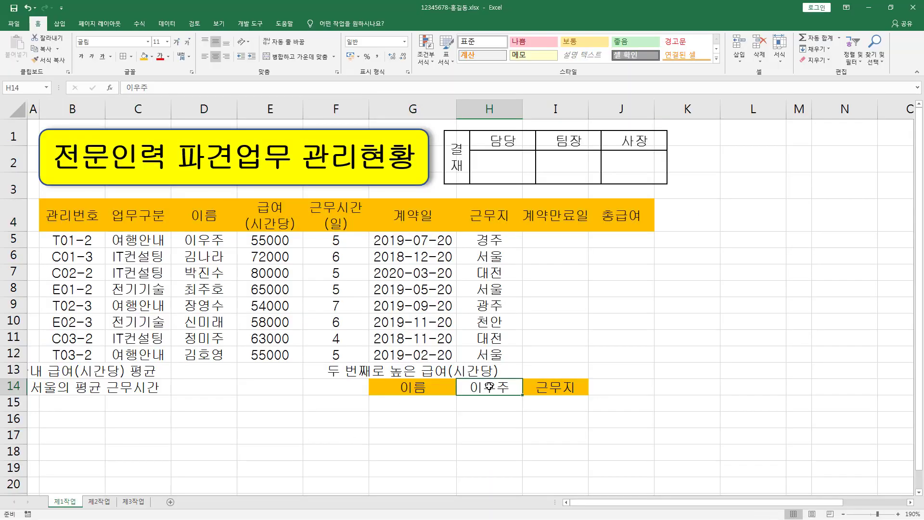
pyautogui.moveTo(463, 378); pyautogui.dragTo(513, 398)
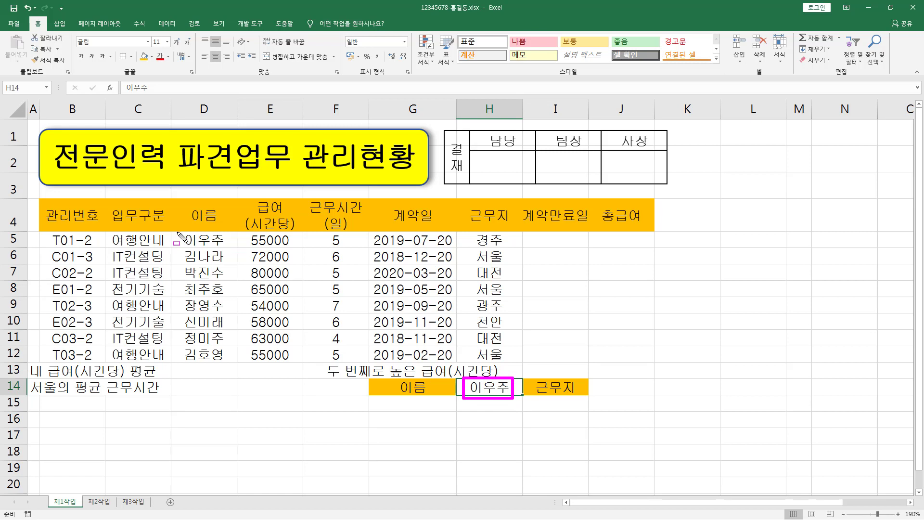
pyautogui.moveTo(177, 234); pyautogui.dragTo(234, 364)
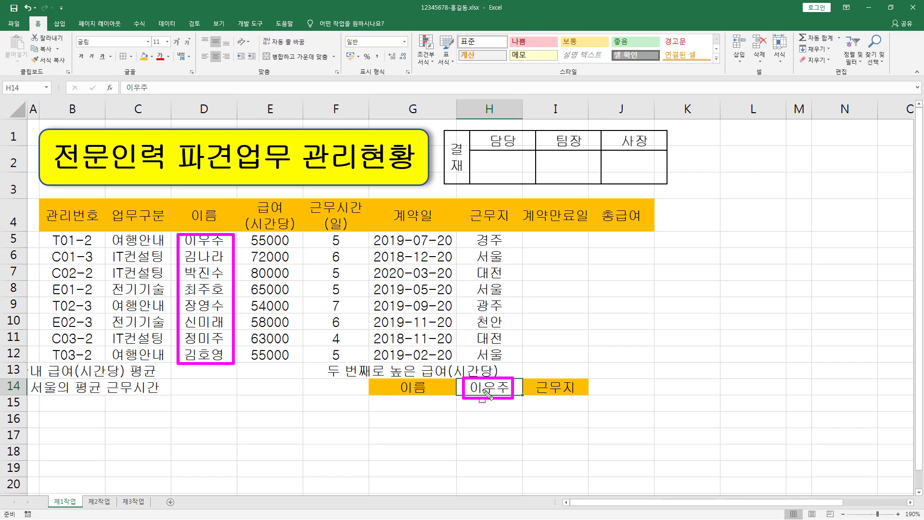
pyautogui.press('Escape')
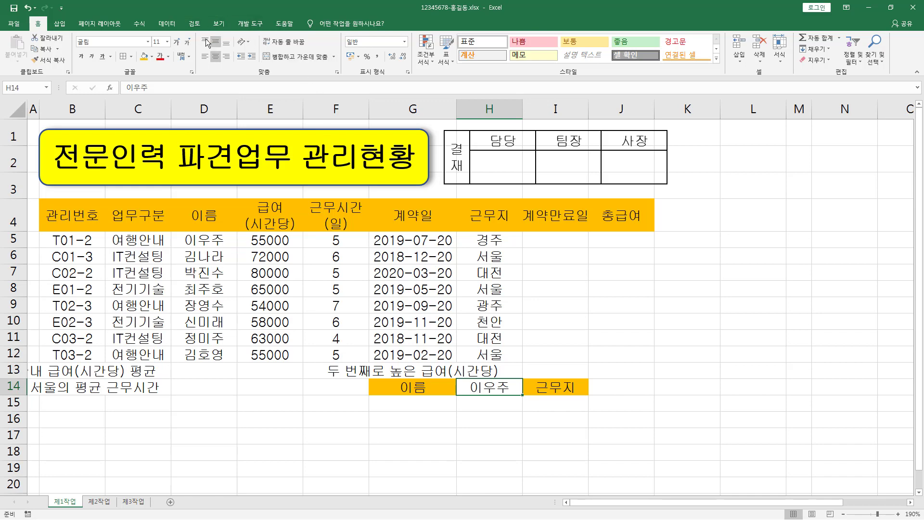
pyautogui.click(167, 24)
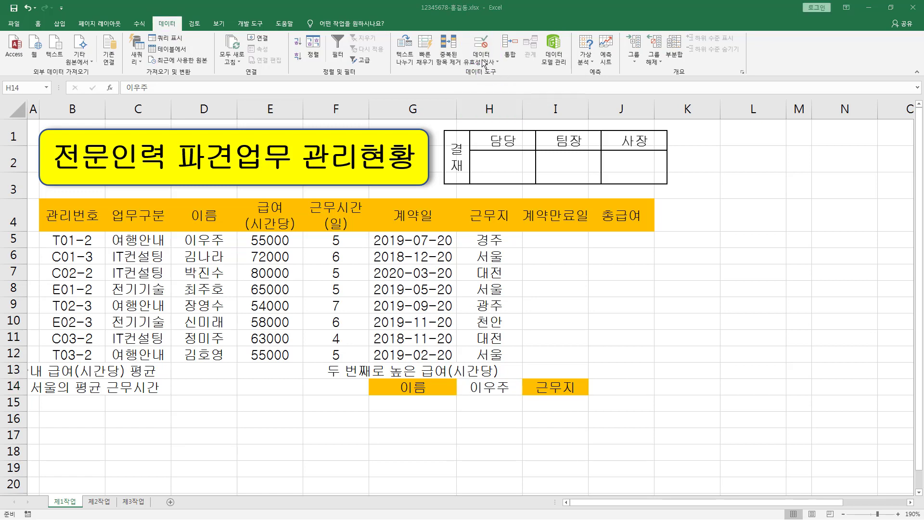
pyautogui.click(488, 63)
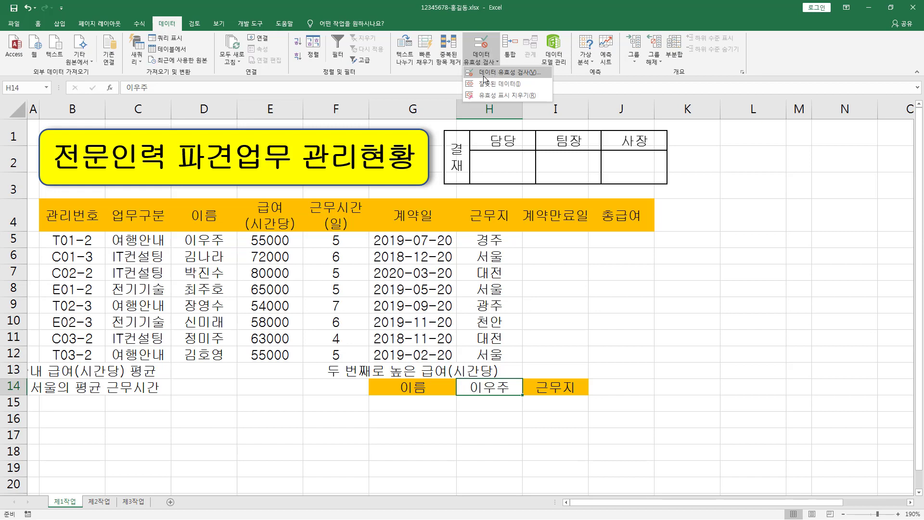
pyautogui.click(528, 75)
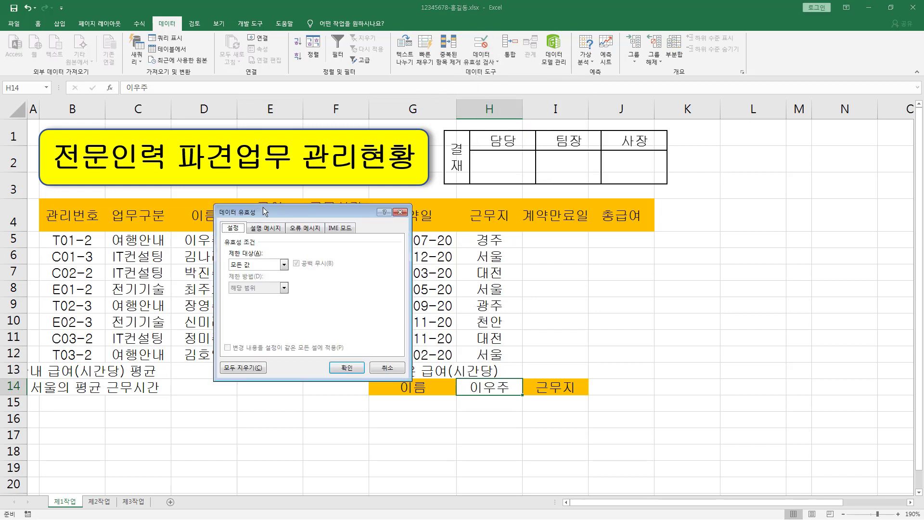
pyautogui.moveTo(263, 207); pyautogui.dragTo(305, 187)
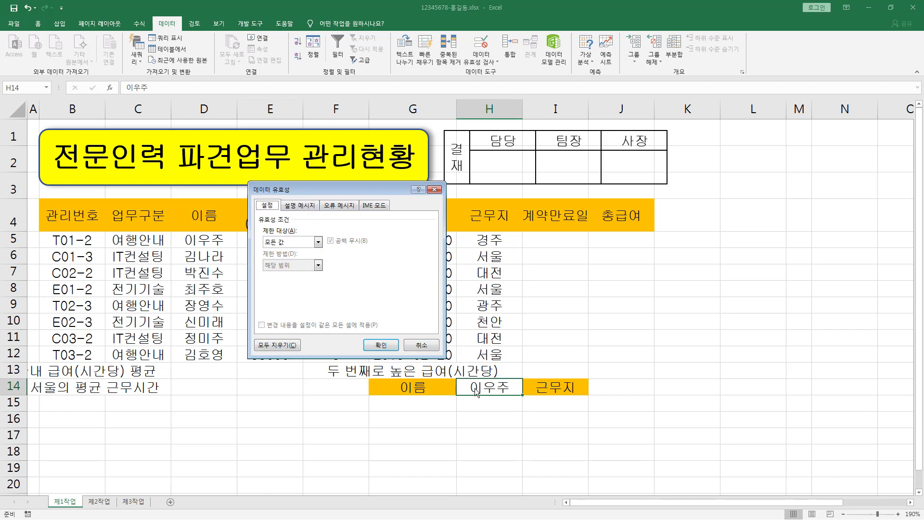
pyautogui.moveTo(463, 379)
pyautogui.mouseDown()
pyautogui.moveTo(487, 395)
pyautogui.moveTo(521, 396)
pyautogui.mouseUp()
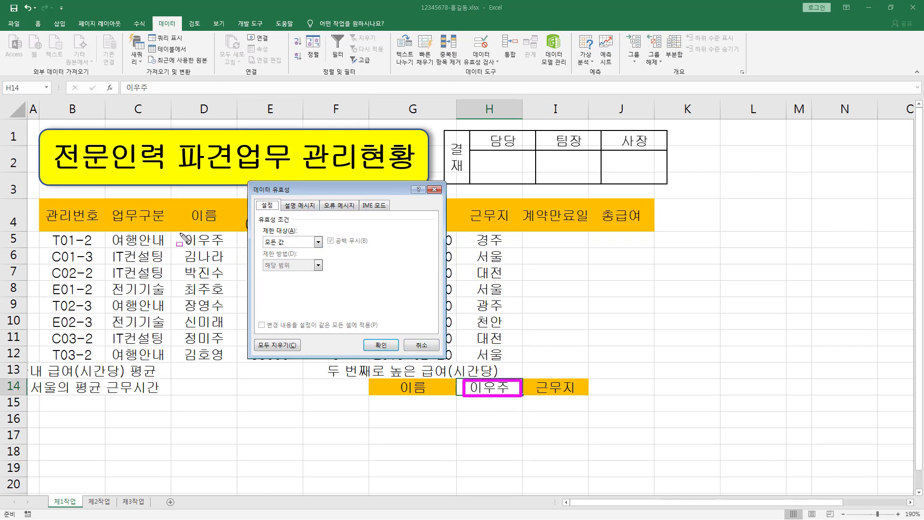
pyautogui.moveTo(182, 236); pyautogui.dragTo(227, 370)
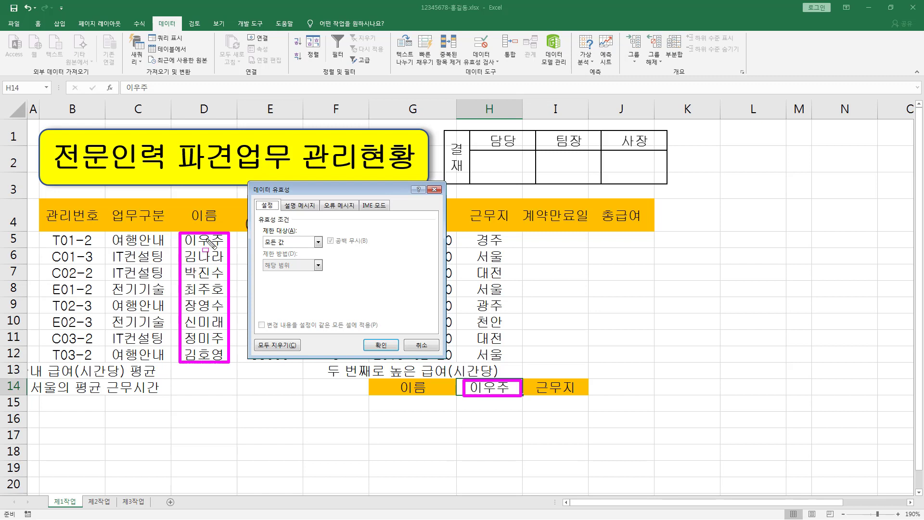
pyautogui.press('Escape')
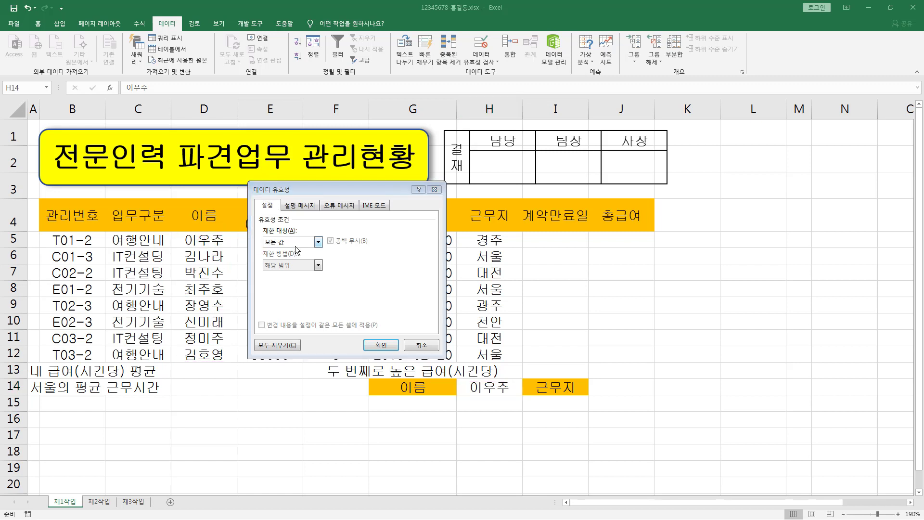
# Restrict H14 to a list (목록) with the source =$D$5:$D$12 and apply the validation
pyautogui.click(318, 242)
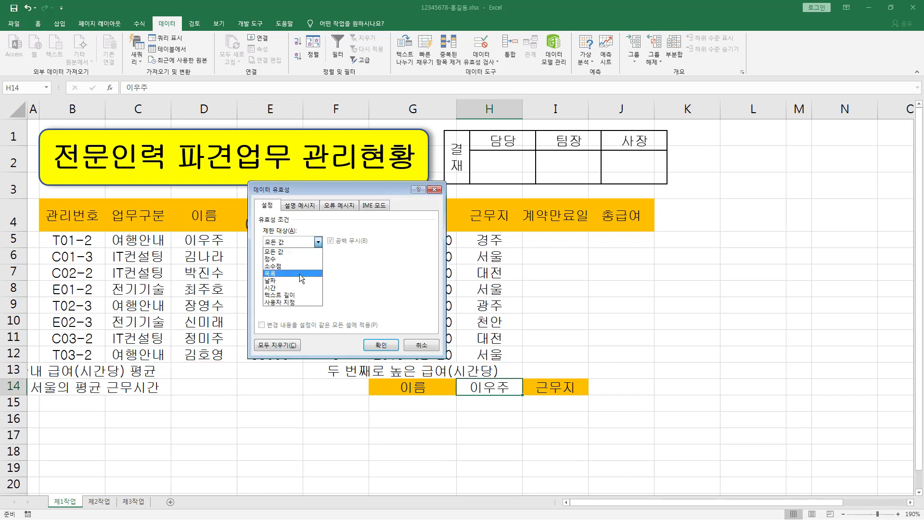
pyautogui.click(299, 273)
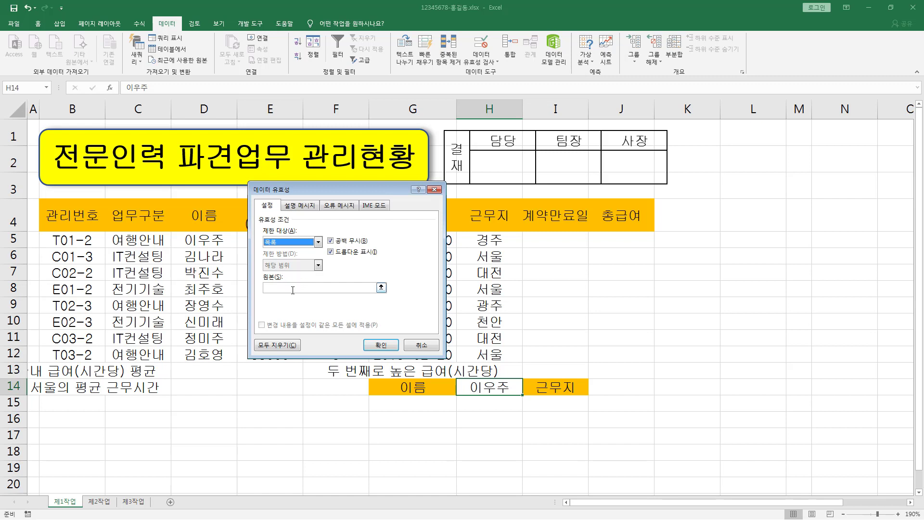
pyautogui.click(274, 287)
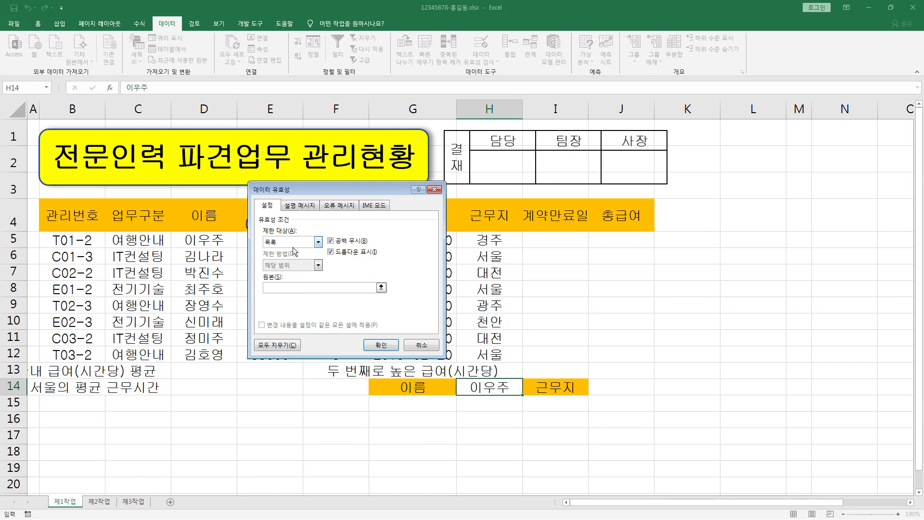
pyautogui.moveTo(211, 243); pyautogui.dragTo(218, 355)
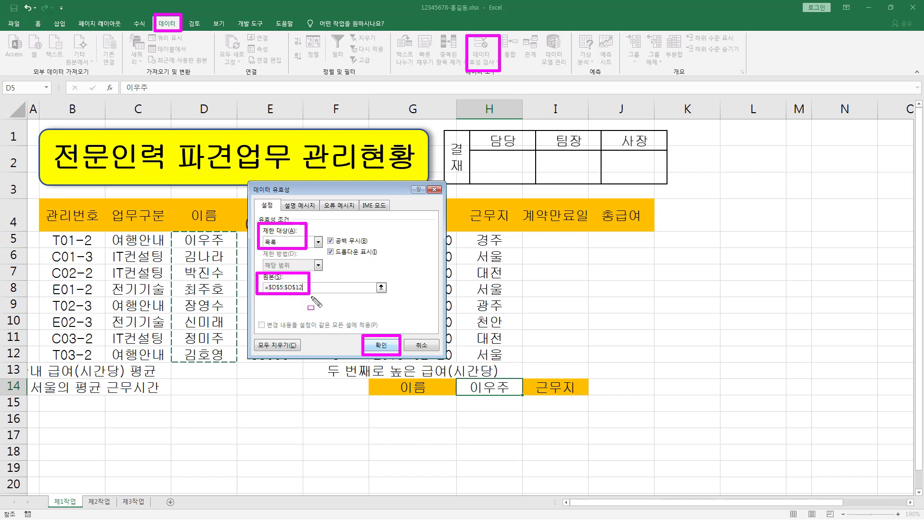
pyautogui.click(385, 345)
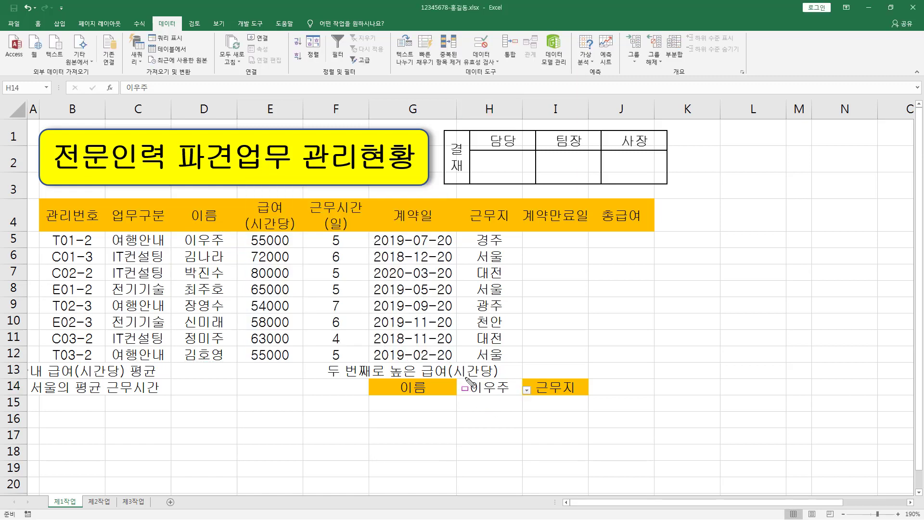
# Test the drop-down list in H14 by choosing the second and fourth names, and finish with the first name selected again
pyautogui.moveTo(465, 377)
pyautogui.mouseDown()
pyautogui.moveTo(514, 399)
pyautogui.moveTo(529, 393)
pyautogui.mouseUp()
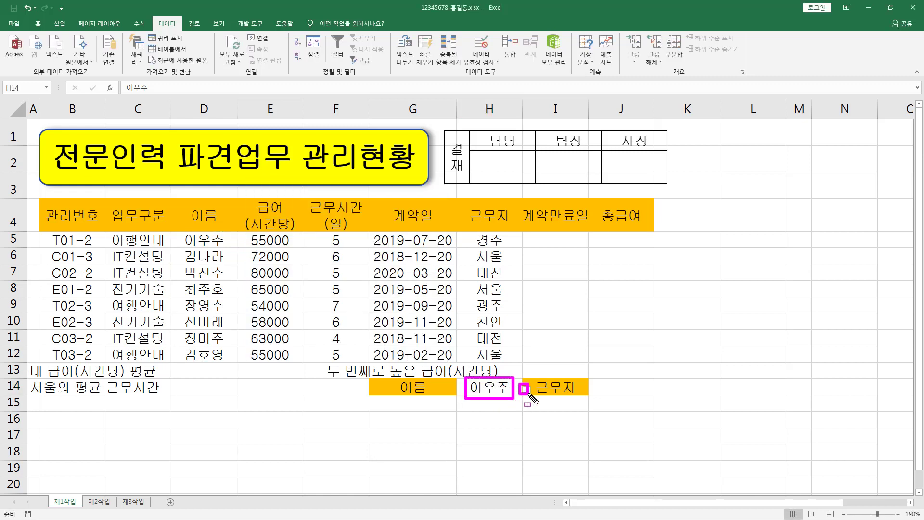
pyautogui.press('Escape')
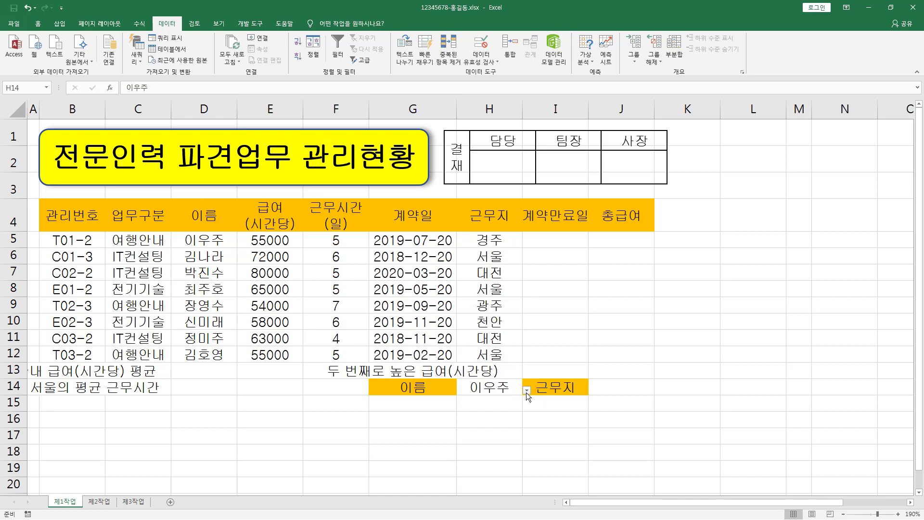
pyautogui.click(527, 391)
pyautogui.moveTo(177, 232); pyautogui.dragTo(233, 366)
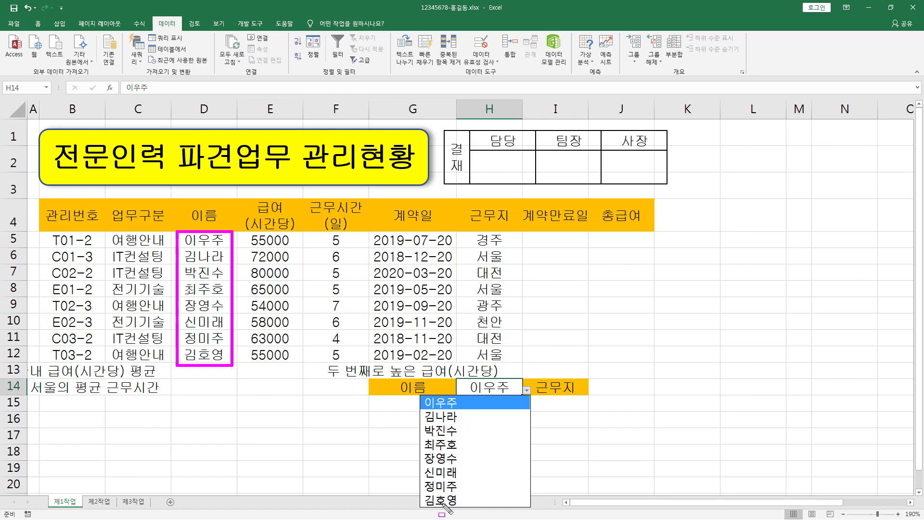
pyautogui.press('Escape')
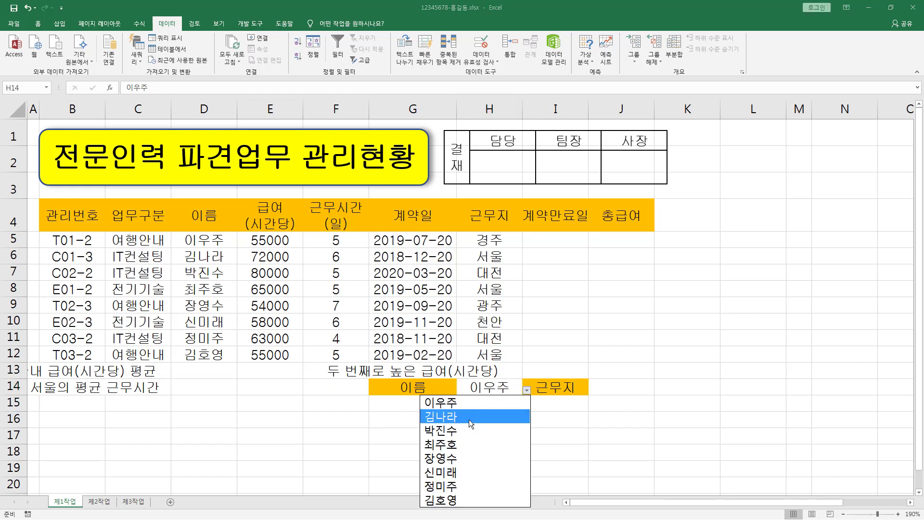
pyautogui.click(469, 419)
pyautogui.click(526, 391)
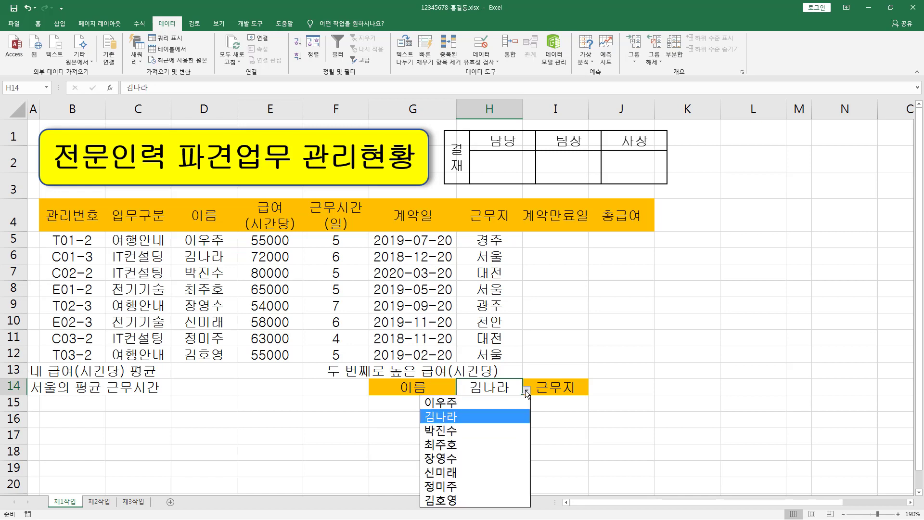
pyautogui.click(475, 444)
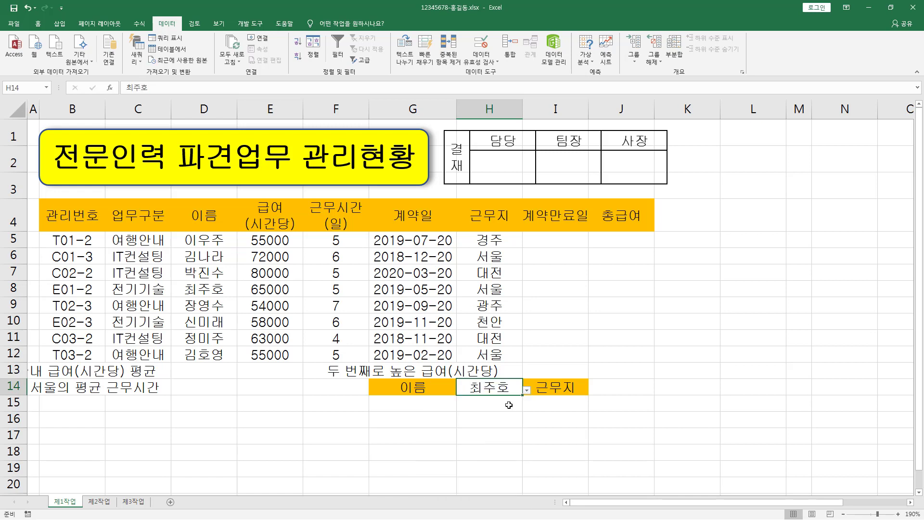
pyautogui.click(527, 390)
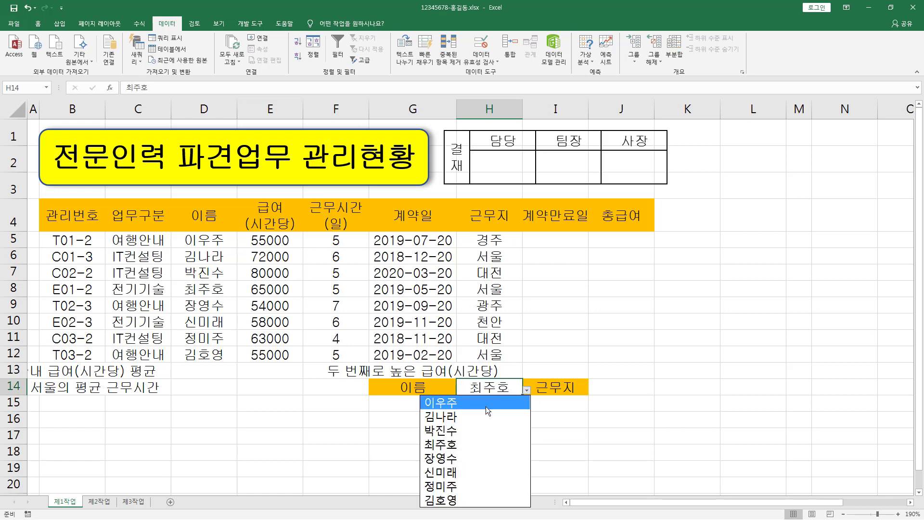
pyautogui.click(488, 405)
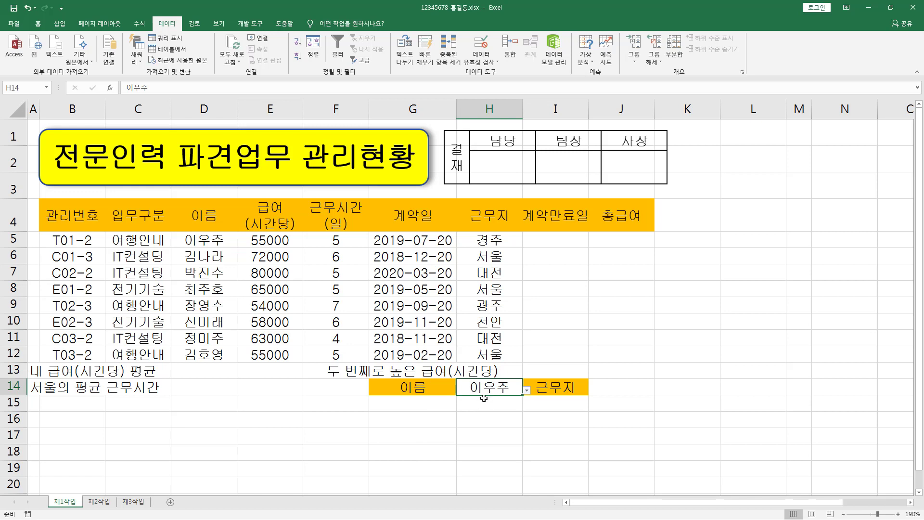
# Try to enter a name that is not in D5:D12 into H14 to test the validation, and cancel the entry
pyautogui.click(532, 390)
pyautogui.click(510, 390)
pyautogui.click(527, 391)
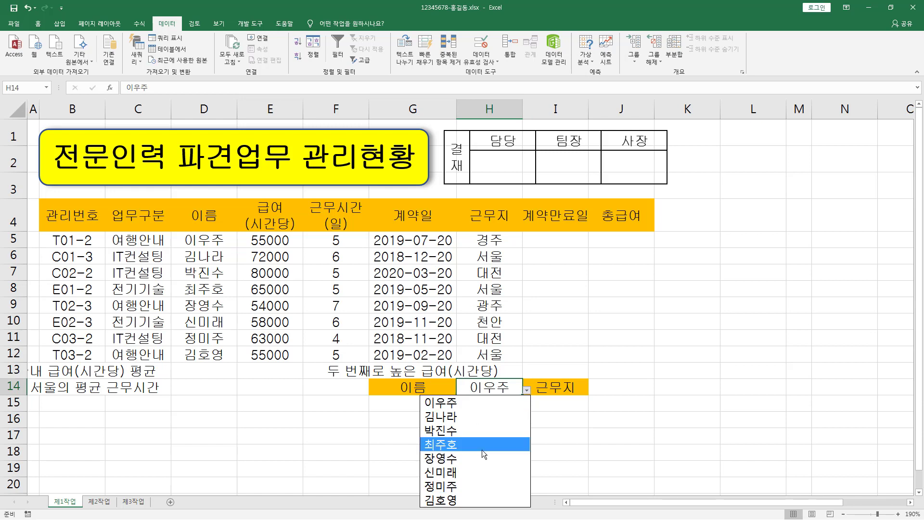
pyautogui.click(489, 388)
pyautogui.write('ㅎ')
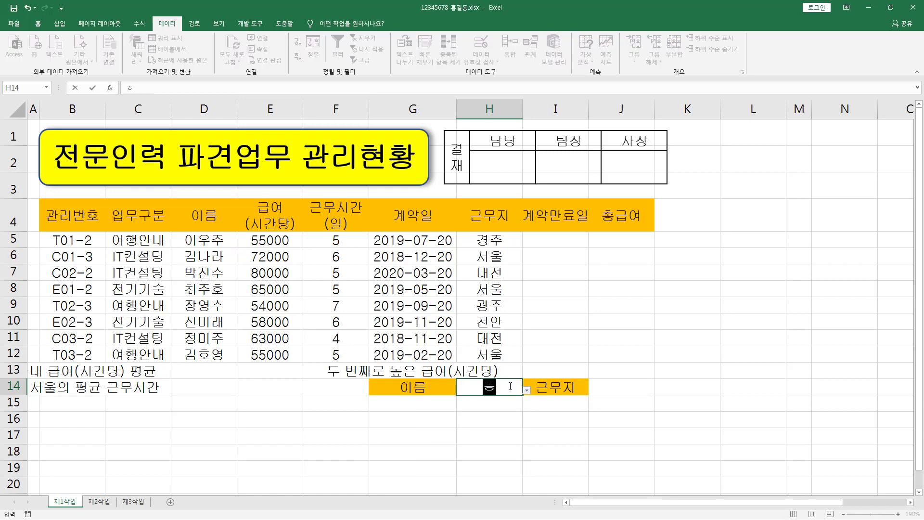
pyautogui.write('길도')
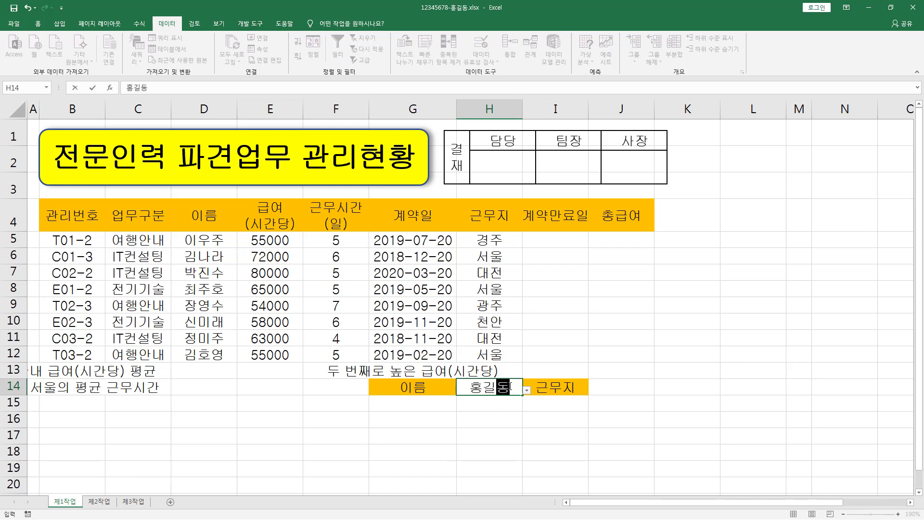
pyautogui.press('Return')
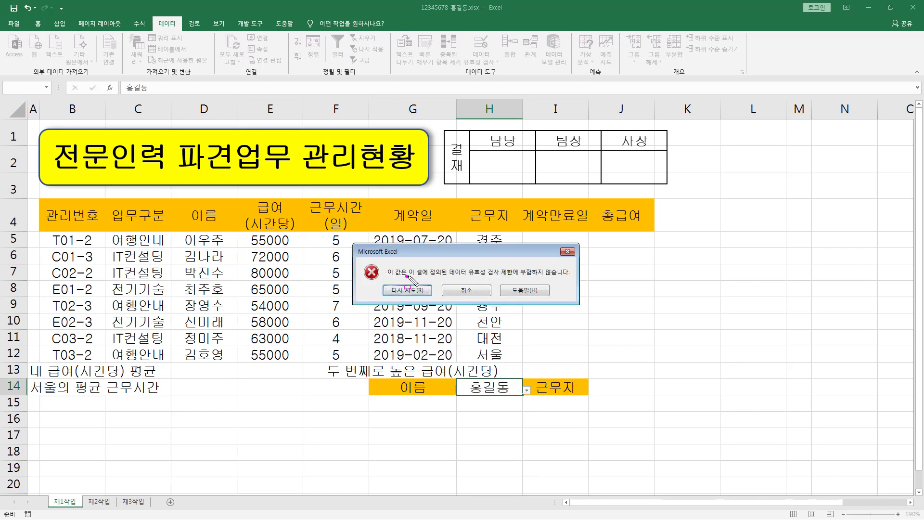
pyautogui.moveTo(408, 277); pyautogui.dragTo(568, 277)
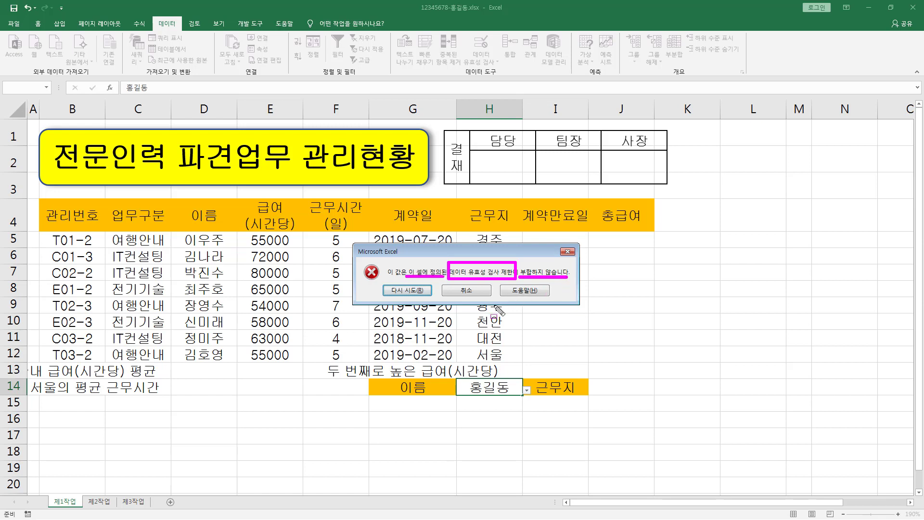
pyautogui.press('Escape')
pyautogui.click(465, 290)
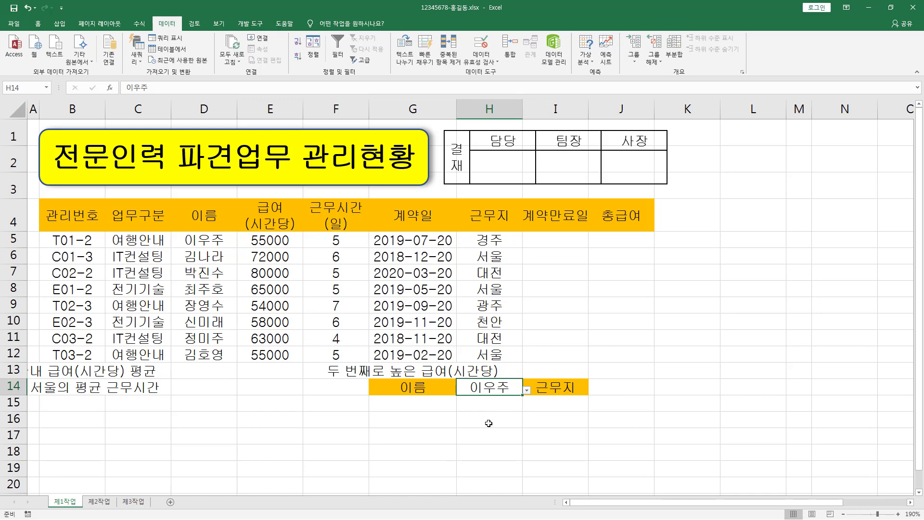
# Switch to the exam requirements slide and review the instructions for H14's validation and the cell format of F5:F12
pyautogui.hotkey('alt', 'Tab')
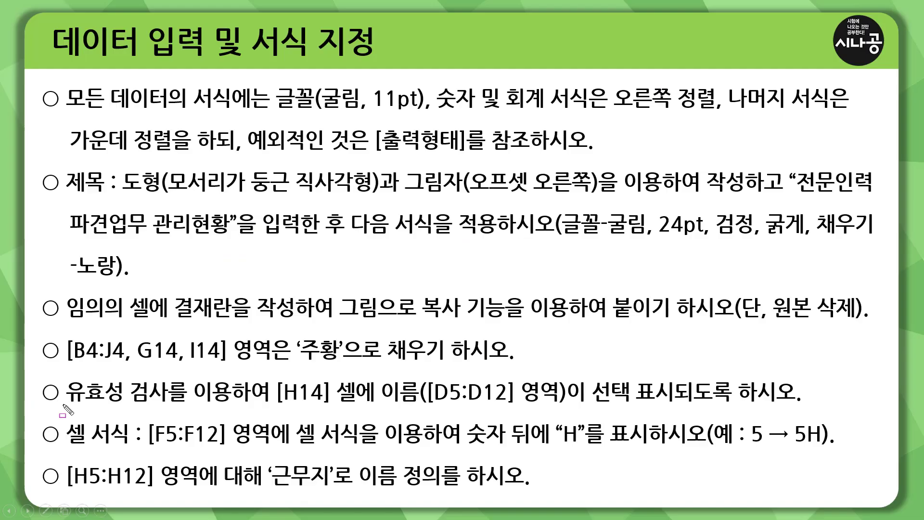
pyautogui.moveTo(65, 406); pyautogui.dragTo(777, 406)
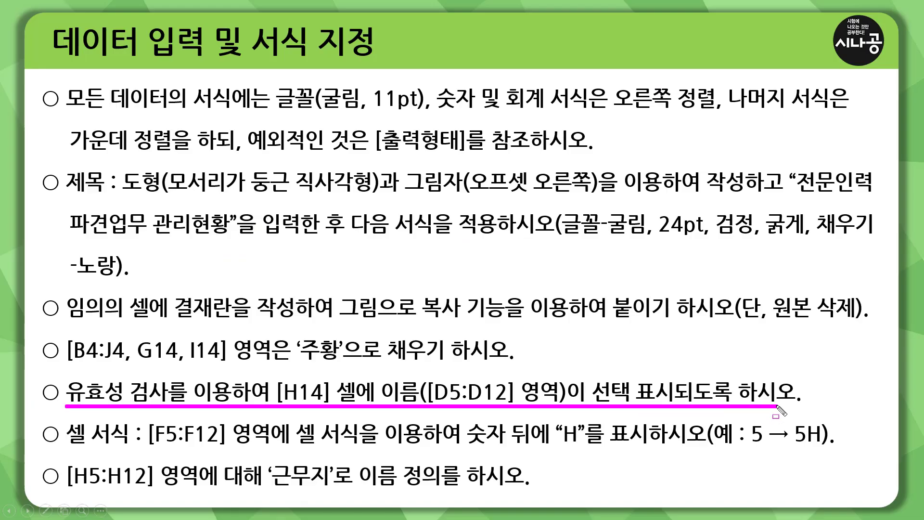
pyautogui.moveTo(64, 448)
pyautogui.mouseDown()
pyautogui.moveTo(129, 439)
pyautogui.moveTo(134, 419)
pyautogui.moveTo(177, 446)
pyautogui.moveTo(215, 447)
pyautogui.mouseUp()
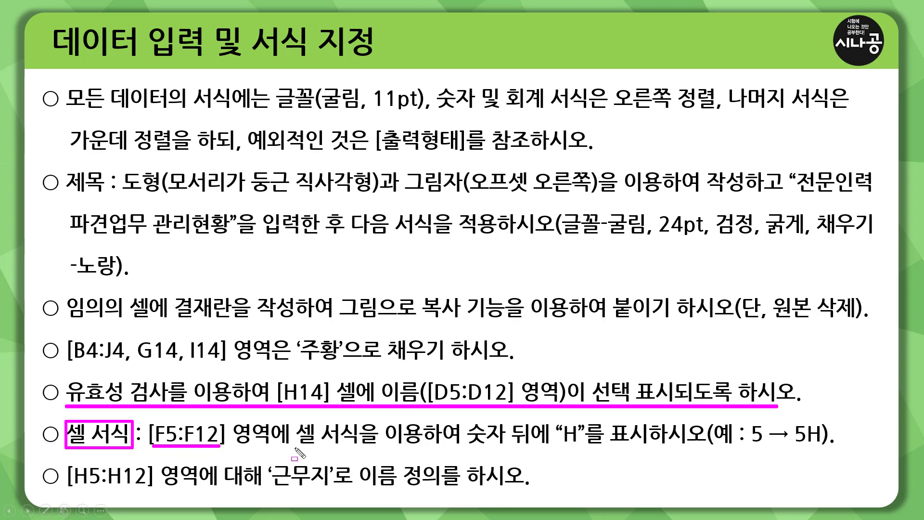
pyautogui.moveTo(292, 449); pyautogui.dragTo(421, 449)
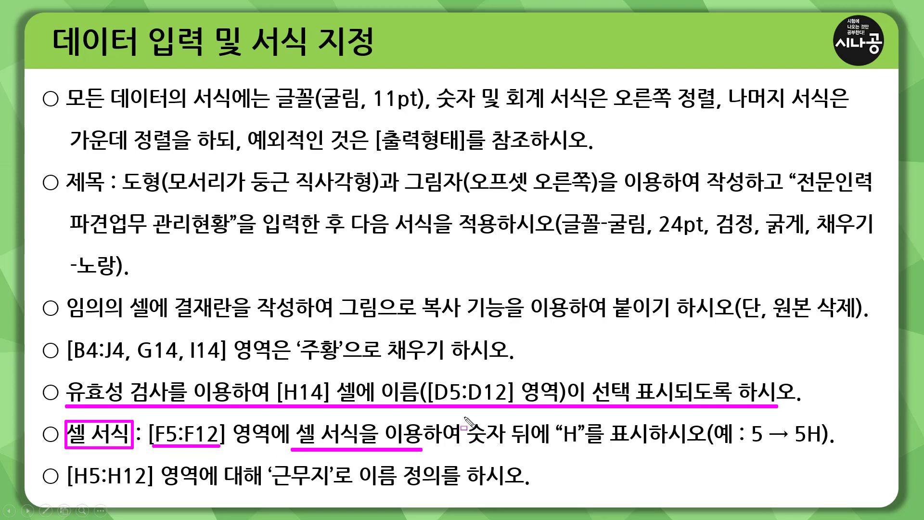
pyautogui.moveTo(463, 417); pyautogui.dragTo(586, 448)
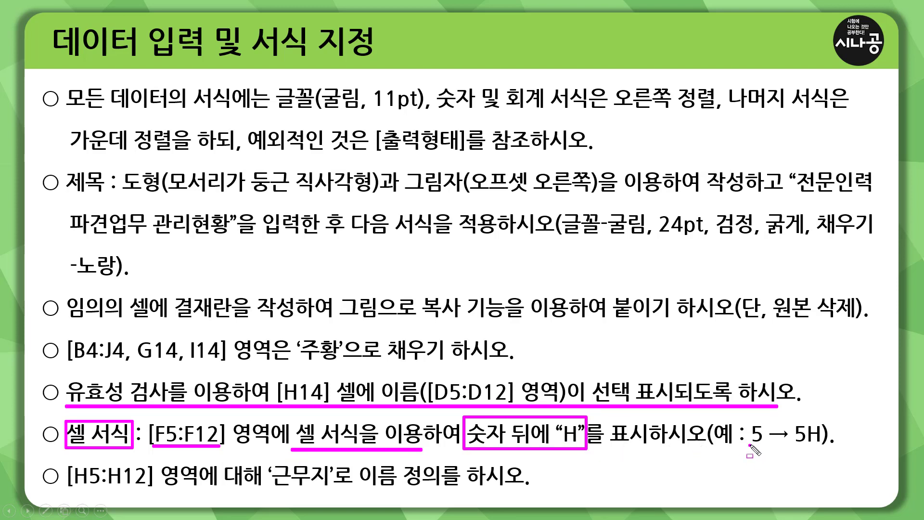
# Review the slide's example of the "H" suffix, switch back to the Excel worksheet, and examine the working hours in F5:F12
pyautogui.moveTo(749, 445); pyautogui.dragTo(821, 445)
pyautogui.moveTo(607, 447); pyautogui.dragTo(706, 448)
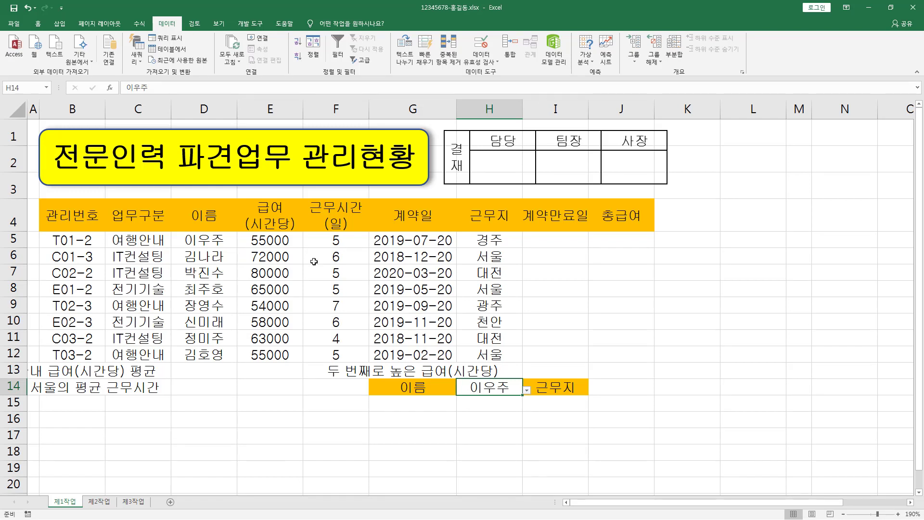
pyautogui.moveTo(319, 232)
pyautogui.mouseDown()
pyautogui.moveTo(366, 361)
pyautogui.moveTo(359, 368)
pyautogui.mouseUp()
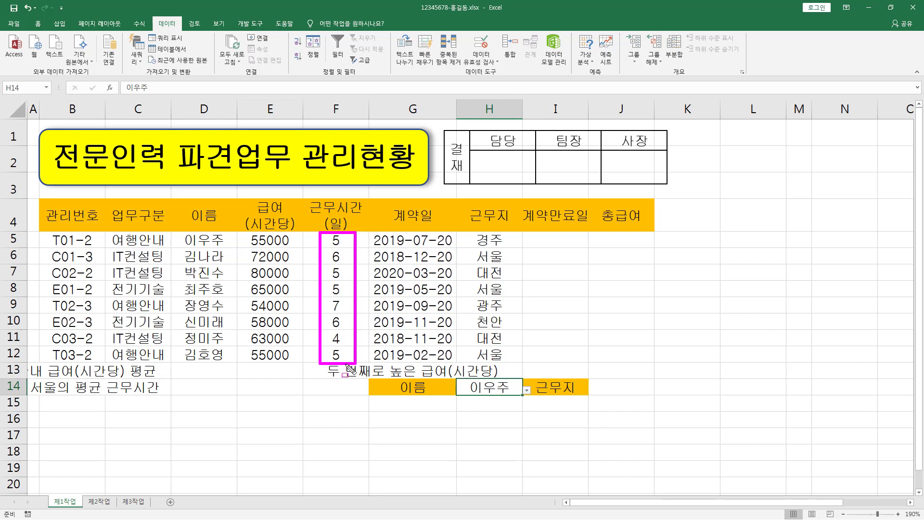
pyautogui.press('Escape')
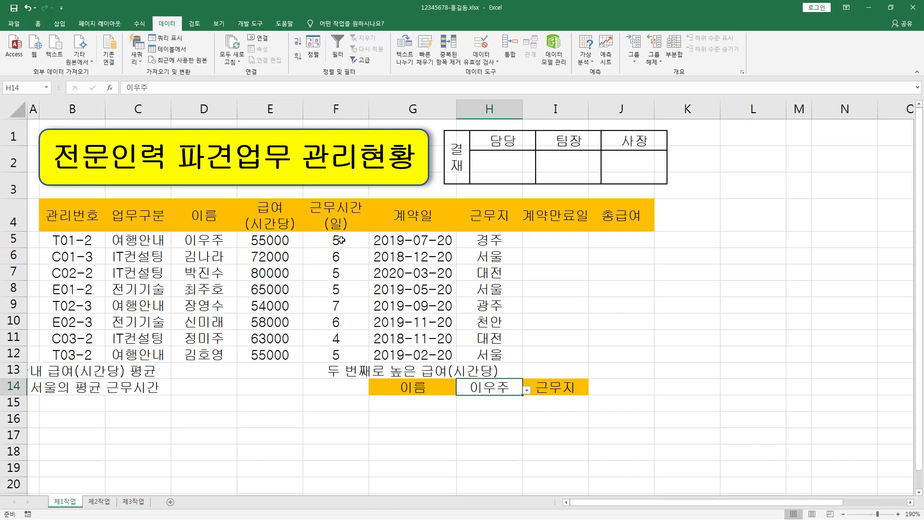
# Try to add the letter H directly after the number in F5, and remove it again
pyautogui.doubleClick(341, 240)
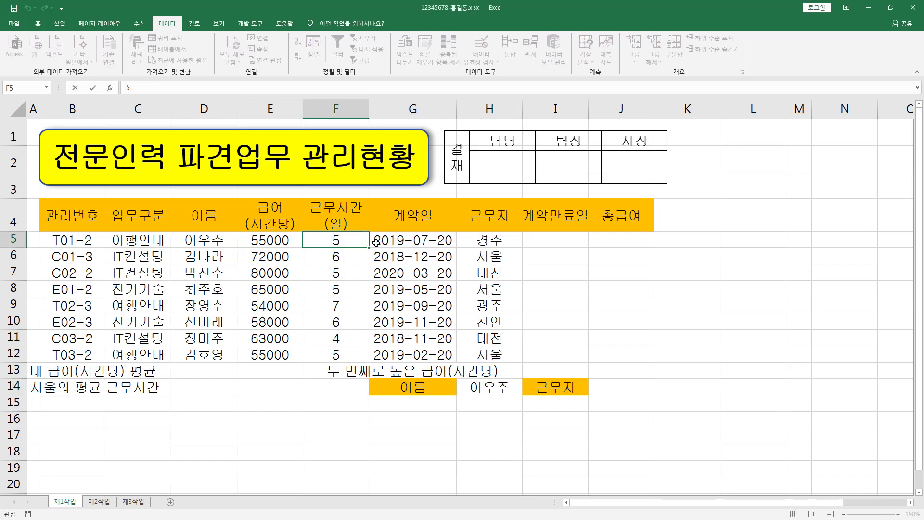
pyautogui.write('ㅅ')
pyautogui.press('BackSpace')
pyautogui.write('H')
pyautogui.press('BackSpace')
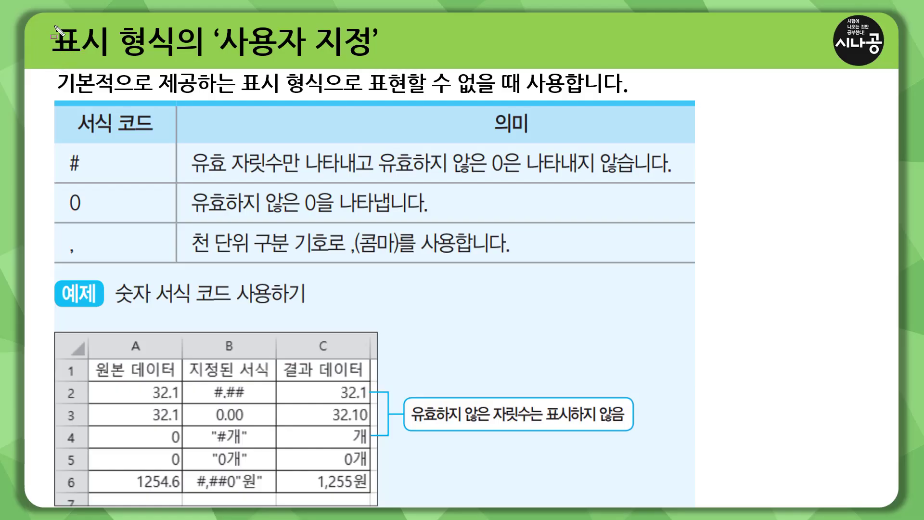
# Switch to the slide on 사용자 지정 number formats and review the meanings of the # and 0 format codes
pyautogui.moveTo(49, 21)
pyautogui.mouseDown()
pyautogui.moveTo(132, 56)
pyautogui.moveTo(179, 63)
pyautogui.moveTo(375, 61)
pyautogui.mouseUp()
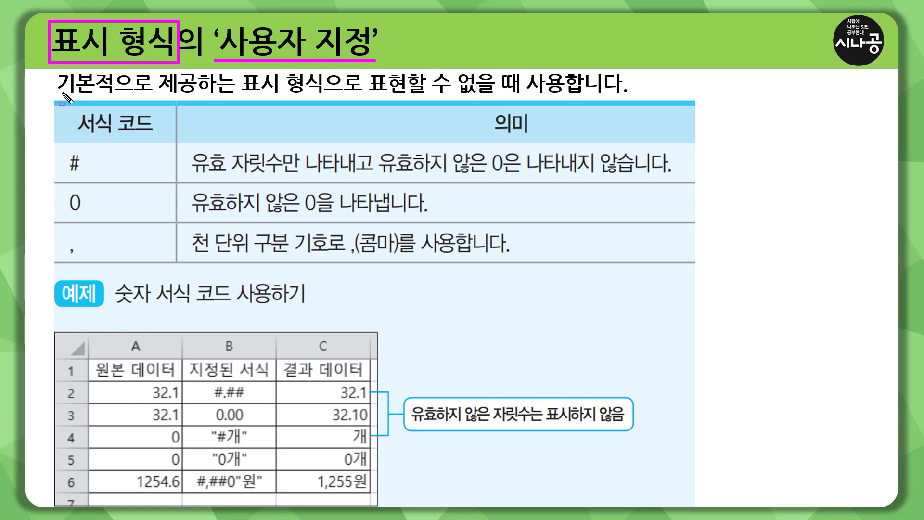
pyautogui.moveTo(54, 95); pyautogui.dragTo(623, 96)
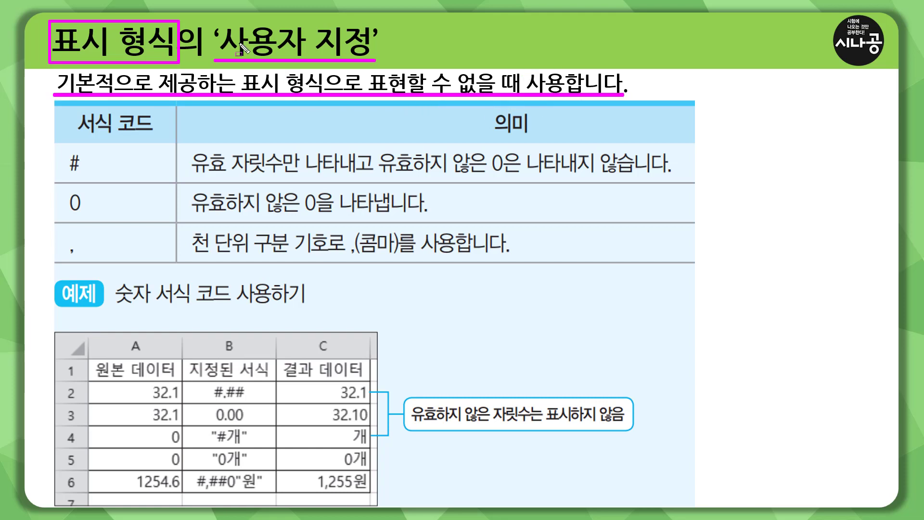
pyautogui.moveTo(209, 16)
pyautogui.mouseDown()
pyautogui.moveTo(357, 72)
pyautogui.moveTo(386, 68)
pyautogui.mouseUp()
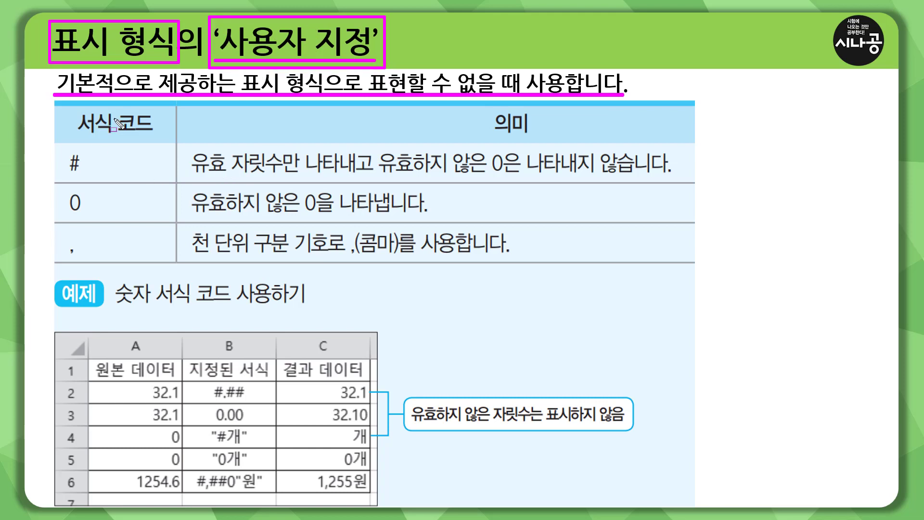
pyautogui.moveTo(62, 149); pyautogui.dragTo(88, 223)
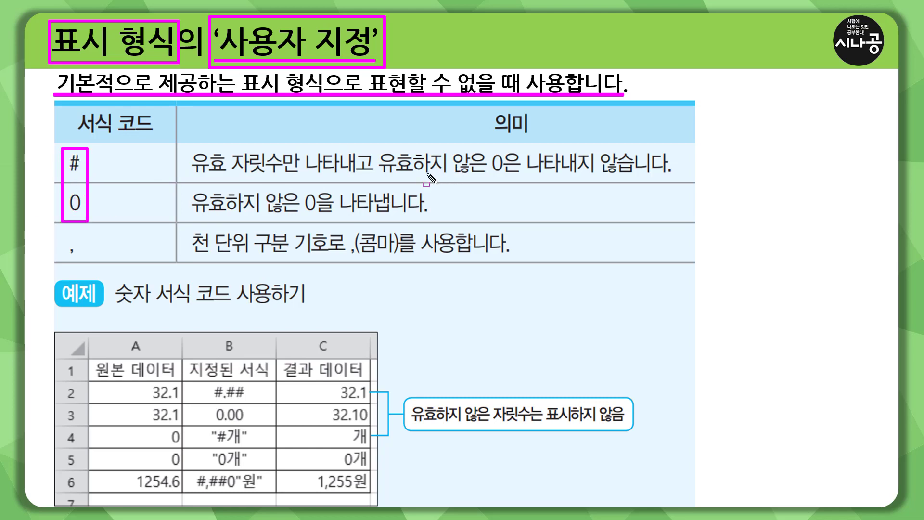
pyautogui.moveTo(378, 175); pyautogui.dragTo(665, 175)
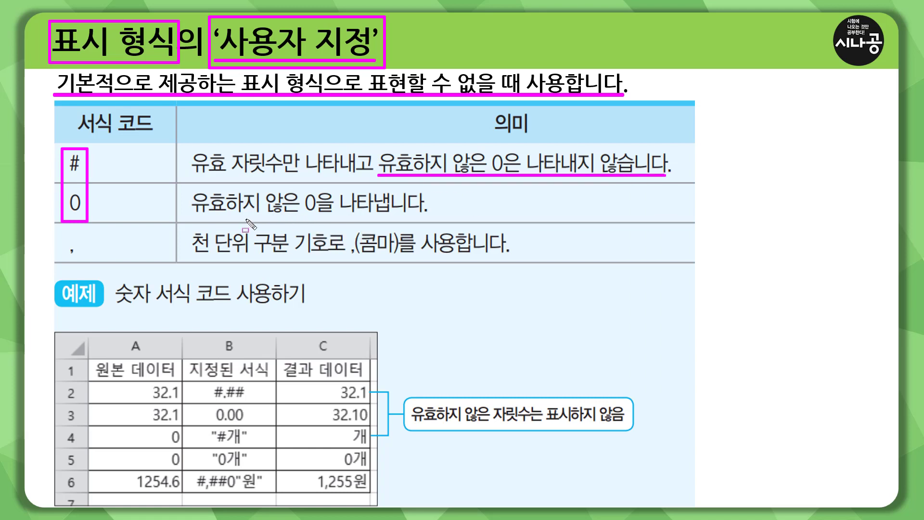
pyautogui.moveTo(197, 216); pyautogui.dragTo(429, 217)
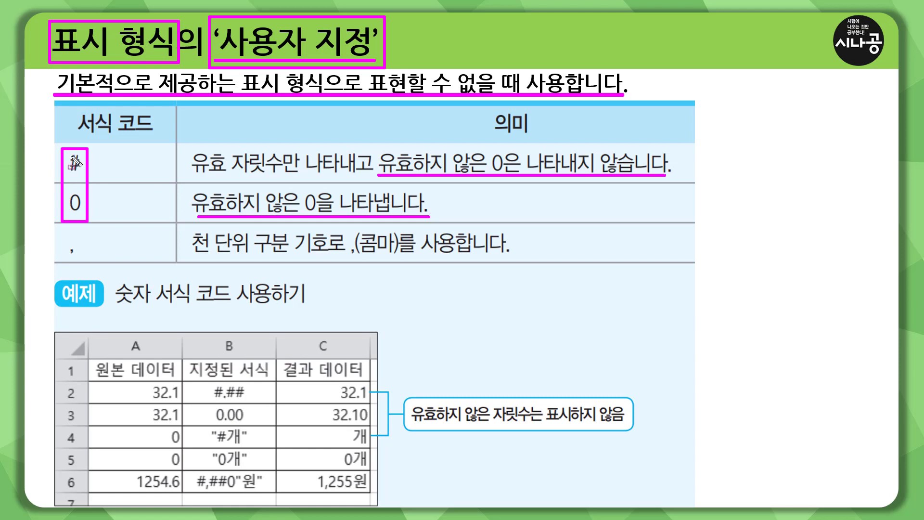
pyautogui.moveTo(377, 147)
pyautogui.mouseDown()
pyautogui.moveTo(419, 181)
pyautogui.moveTo(524, 177)
pyautogui.mouseUp()
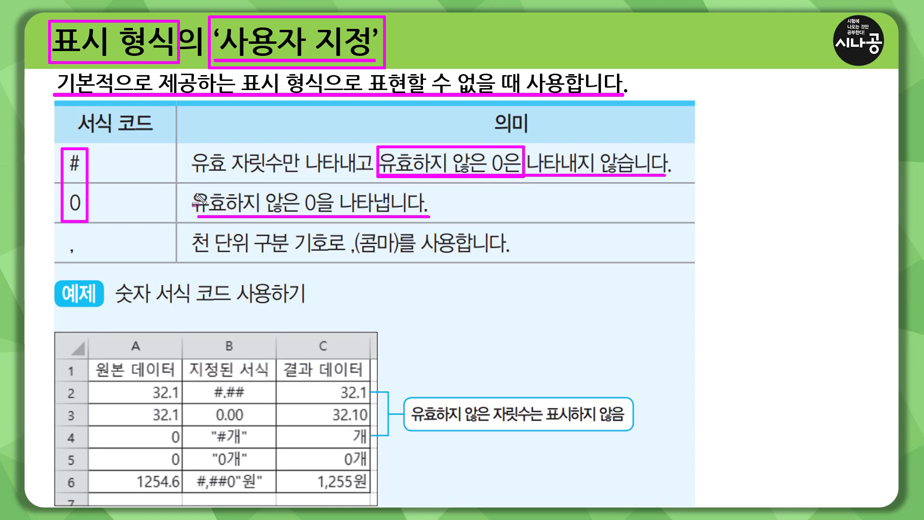
pyautogui.moveTo(185, 188)
pyautogui.mouseDown()
pyautogui.moveTo(337, 221)
pyautogui.moveTo(426, 216)
pyautogui.mouseUp()
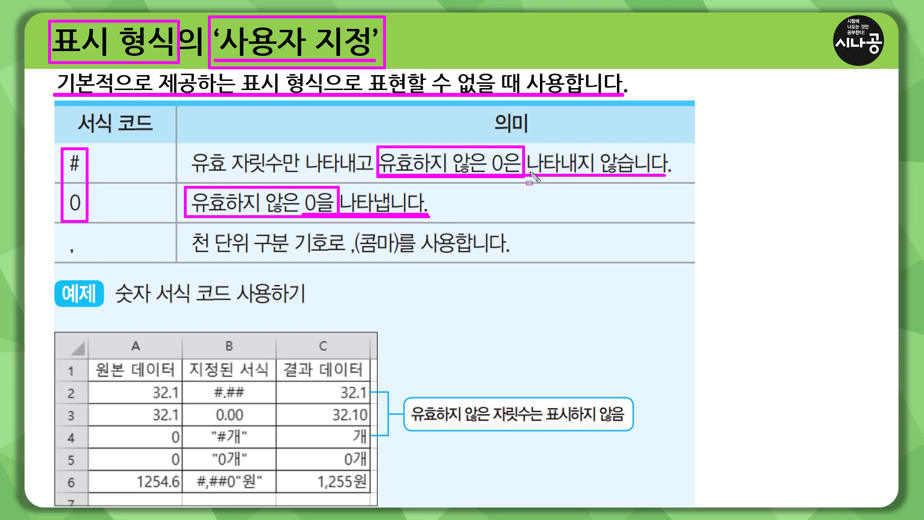
pyautogui.moveTo(491, 174); pyautogui.dragTo(666, 175)
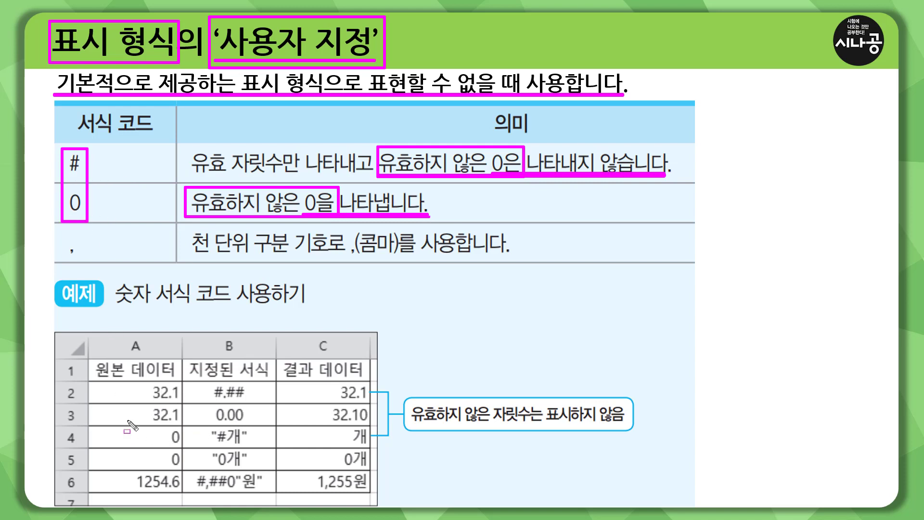
# Examine the slide's example table, comparing the original data, the format codes and the resulting values
pyautogui.moveTo(144, 380)
pyautogui.mouseDown()
pyautogui.moveTo(190, 435)
pyautogui.moveTo(182, 425)
pyautogui.mouseUp()
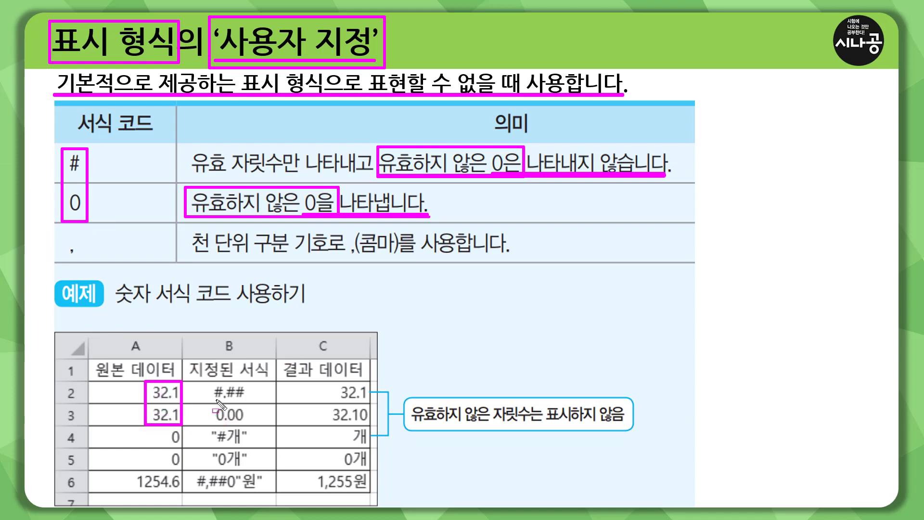
pyautogui.moveTo(213, 401); pyautogui.dragTo(247, 401)
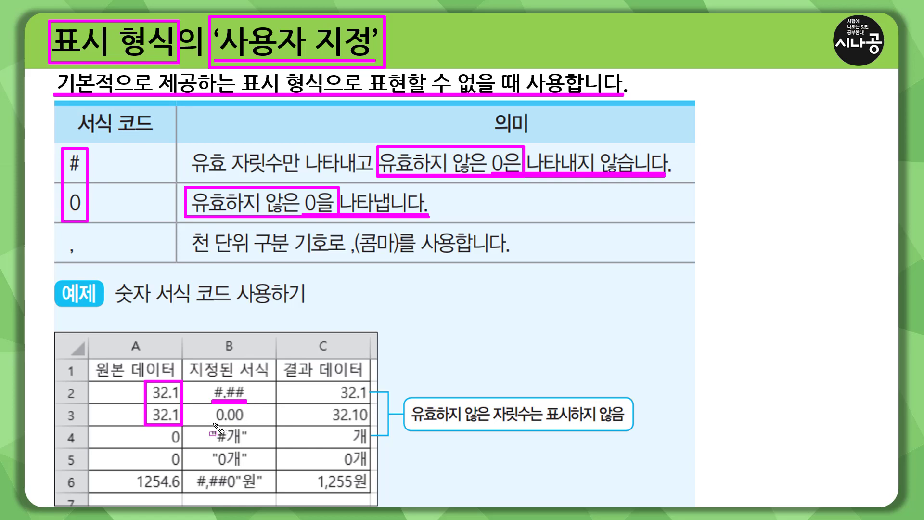
pyautogui.moveTo(213, 422); pyautogui.dragTo(245, 422)
pyautogui.moveTo(174, 398); pyautogui.dragTo(179, 399)
pyautogui.moveTo(340, 400); pyautogui.dragTo(367, 400)
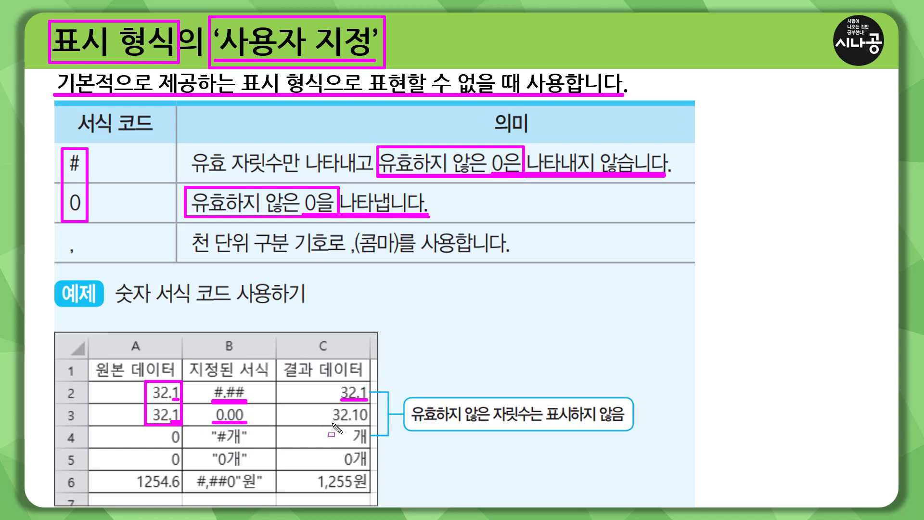
pyautogui.moveTo(331, 423); pyautogui.dragTo(367, 423)
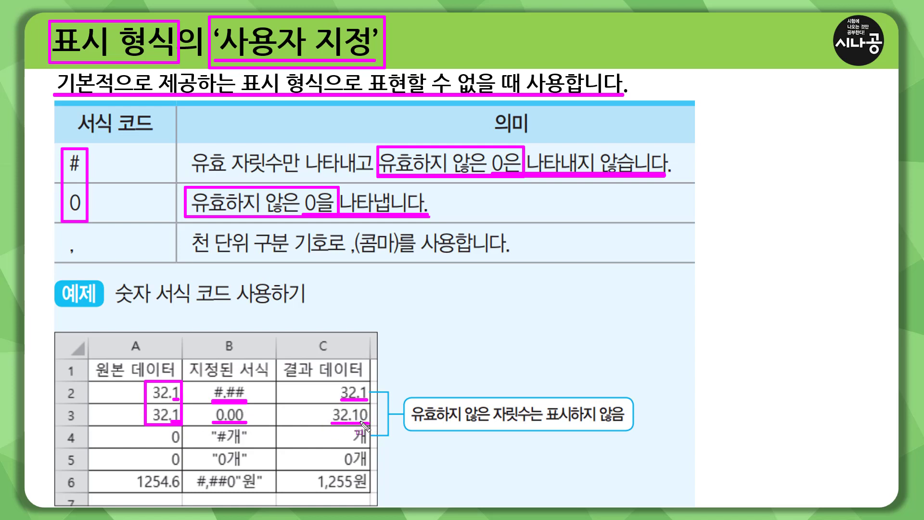
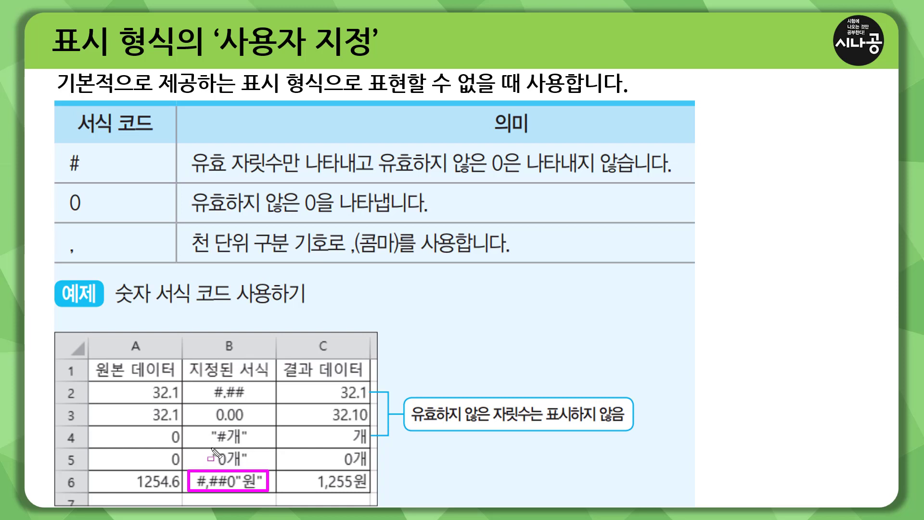
pyautogui.moveTo(216, 466); pyautogui.dragTo(239, 466)
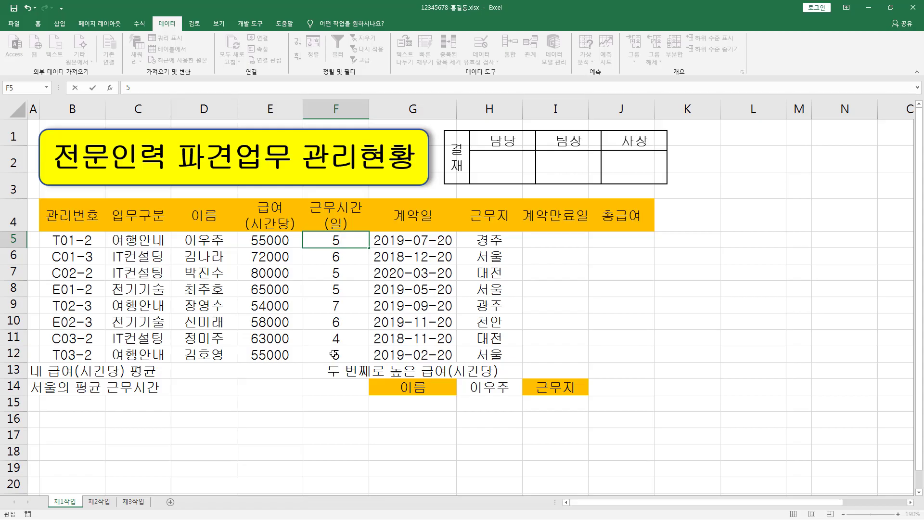
# Return to the Excel worksheet, select F5:F12, and view its Format Cells settings without changing them
pyautogui.moveTo(334, 354); pyautogui.dragTo(340, 243)
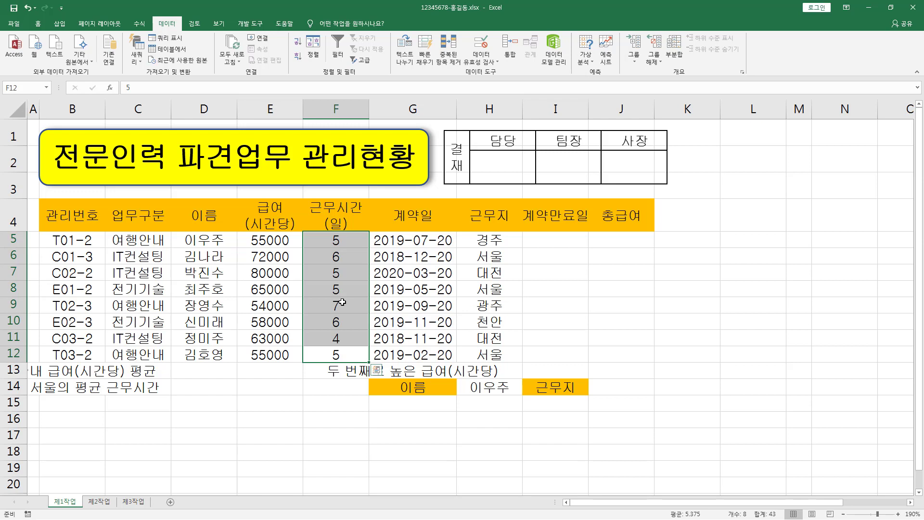
pyautogui.hotkey('ctrl', '1')
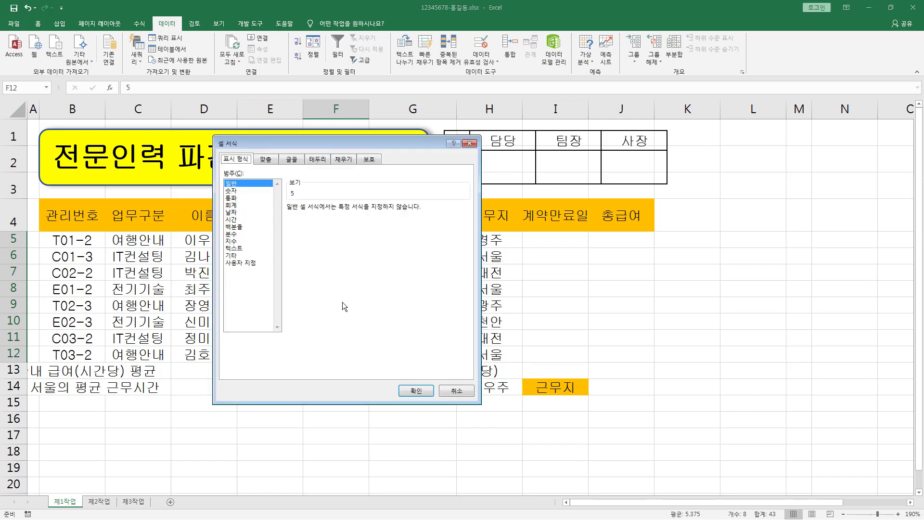
pyautogui.moveTo(249, 145); pyautogui.dragTo(417, 159)
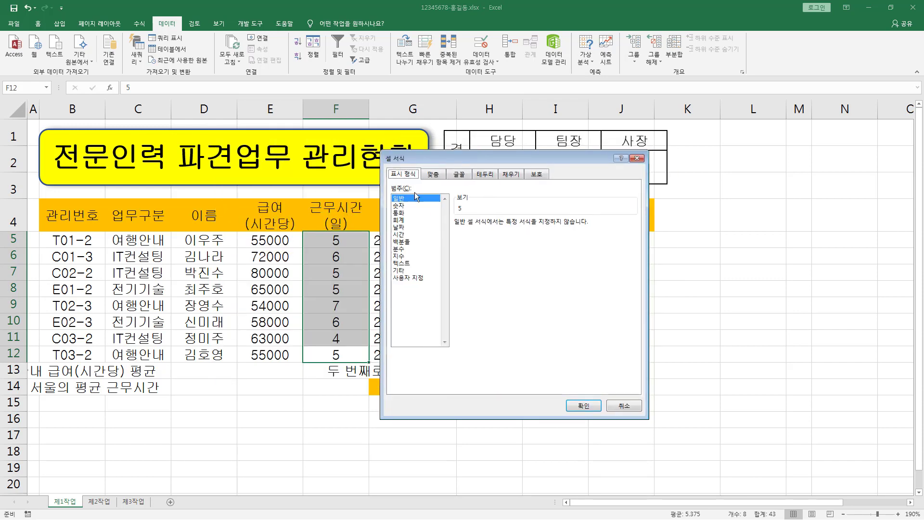
pyautogui.press('Escape')
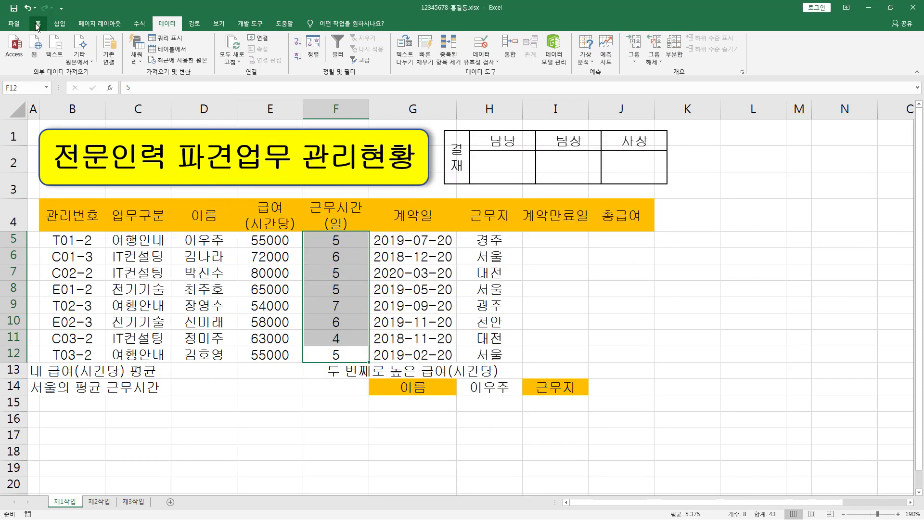
# View the font (글꼴) and alignment (맞춤) settings of F5:F12 one after the other, closing Format Cells each time
pyautogui.click(39, 24)
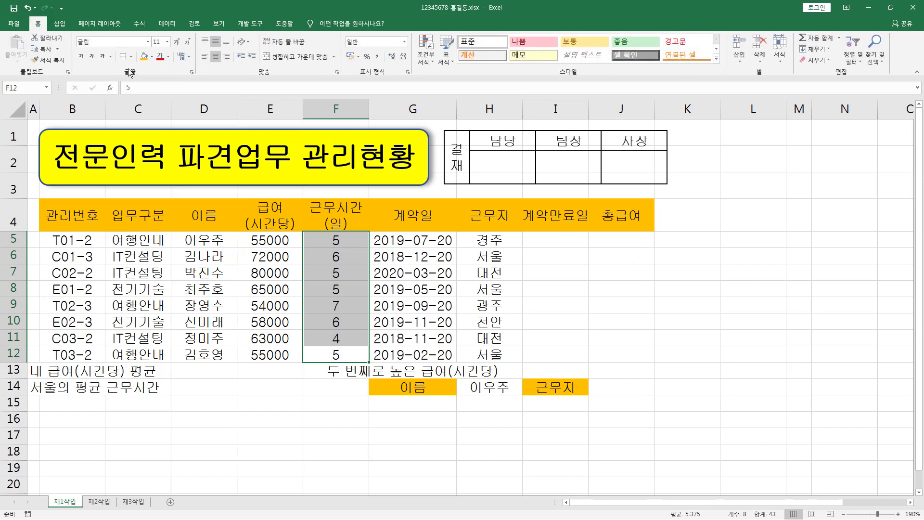
pyautogui.moveTo(120, 67); pyautogui.dragTo(141, 78)
pyautogui.moveTo(186, 67); pyautogui.dragTo(196, 79)
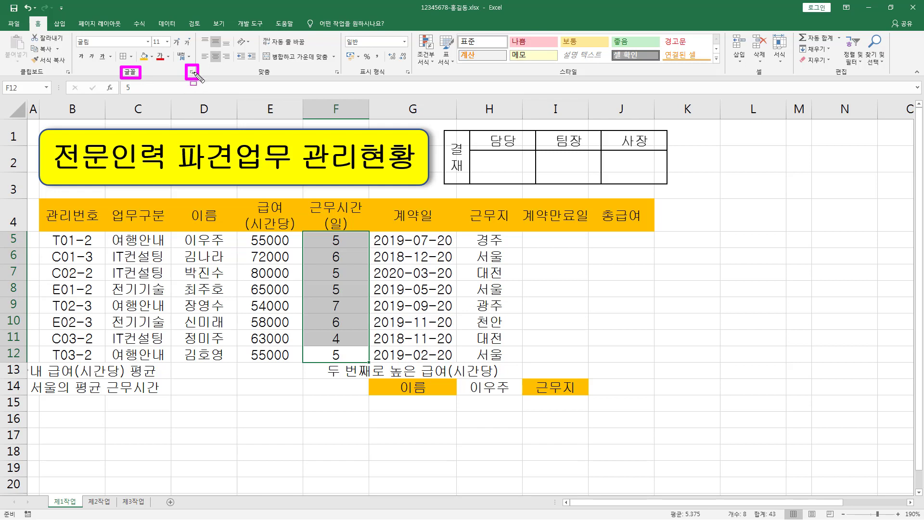
pyautogui.click(193, 72)
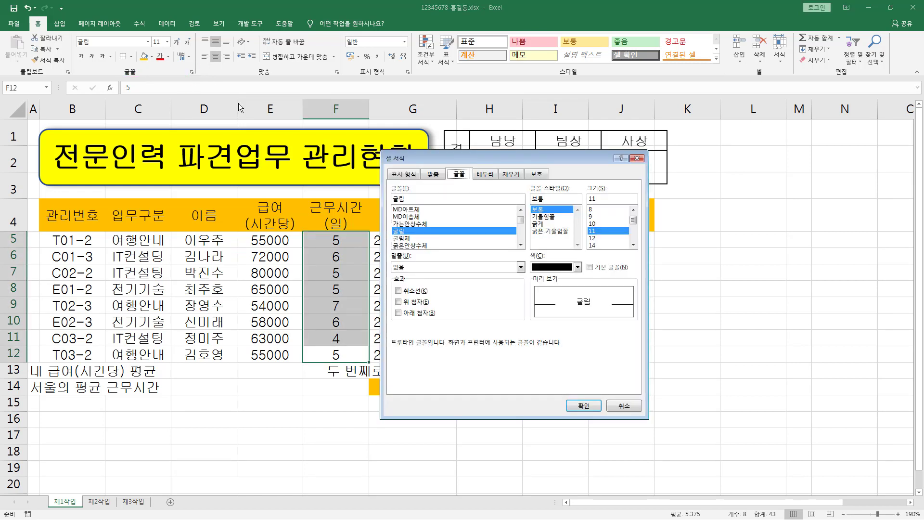
pyautogui.click(637, 158)
pyautogui.moveTo(250, 66); pyautogui.dragTo(275, 78)
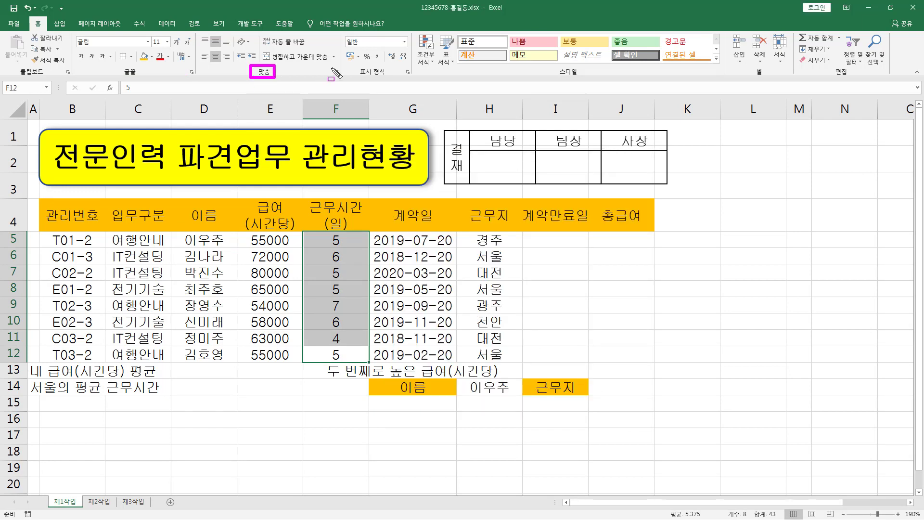
pyautogui.moveTo(330, 67); pyautogui.dragTo(343, 78)
pyautogui.click(337, 72)
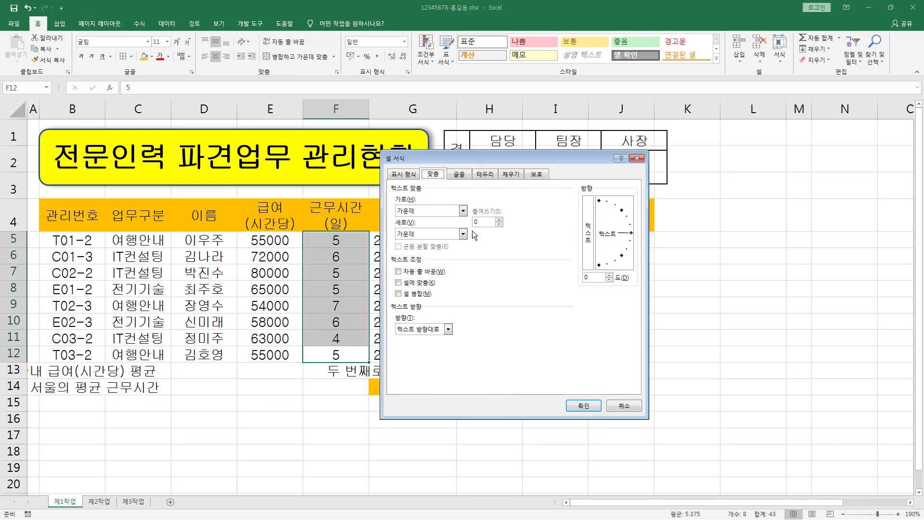
pyautogui.press('Escape')
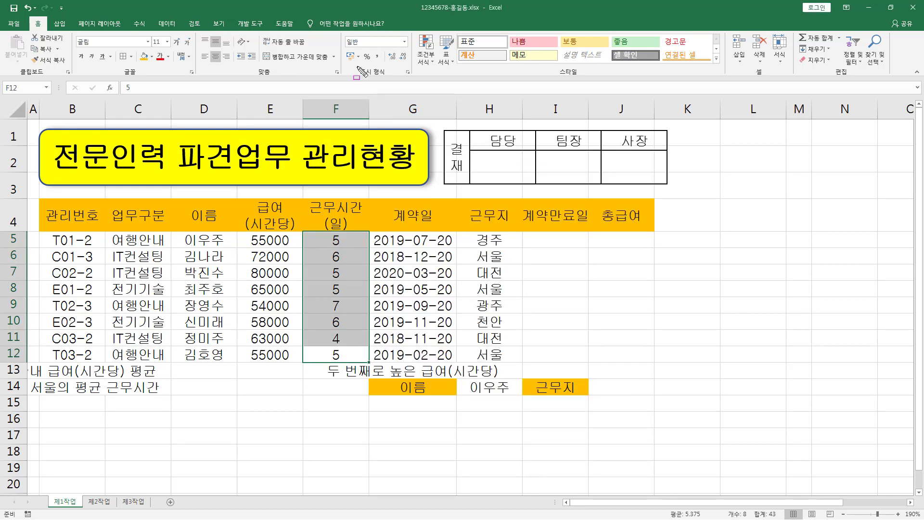
# Open the number format settings for F5:F12 and choose the 사용자 지정 category
pyautogui.moveTo(356, 65)
pyautogui.mouseDown()
pyautogui.moveTo(383, 82)
pyautogui.moveTo(415, 77)
pyautogui.mouseUp()
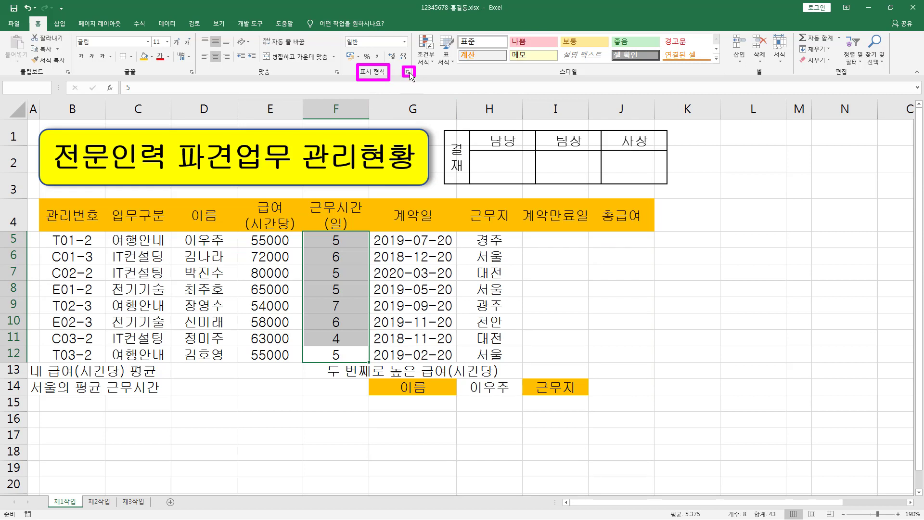
pyautogui.click(409, 72)
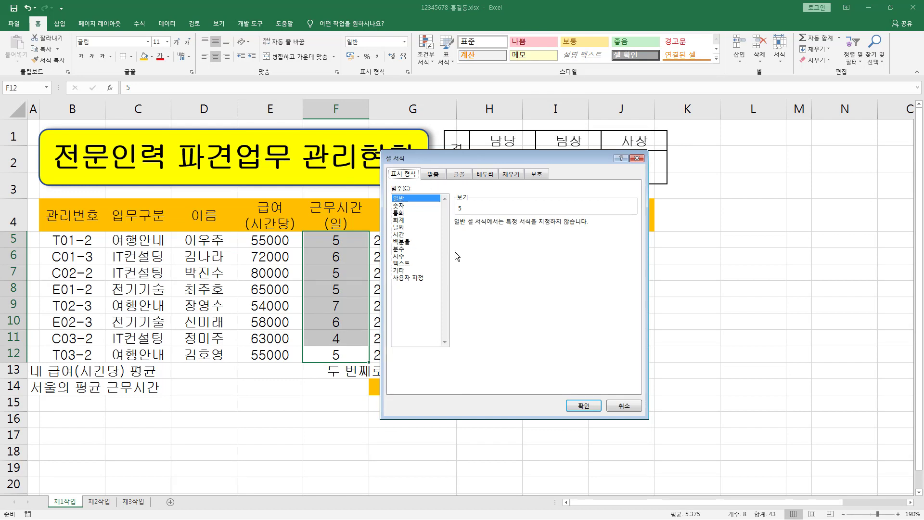
pyautogui.click(409, 278)
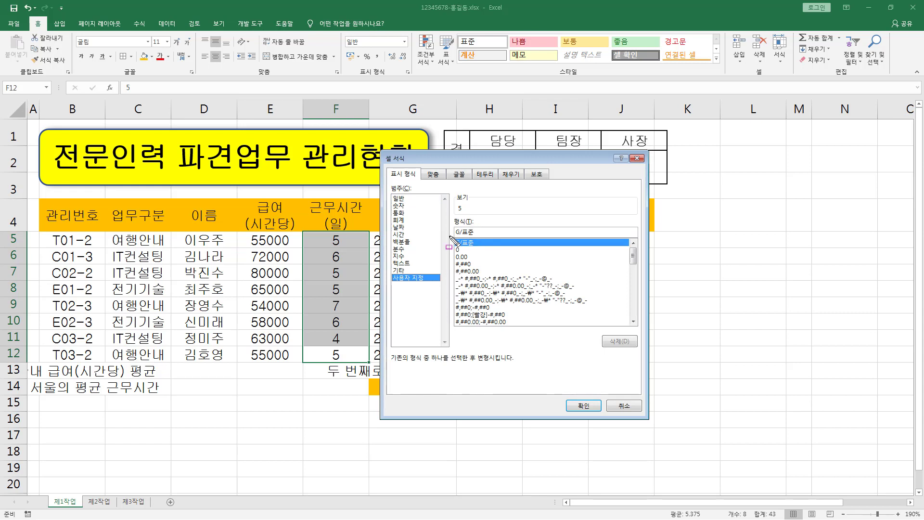
# Replace the G/표준 code with the custom number format 0"H" for F5:F12
pyautogui.moveTo(449, 235)
pyautogui.mouseDown()
pyautogui.moveTo(492, 236)
pyautogui.moveTo(410, 232)
pyautogui.mouseUp()
pyautogui.press('Escape')
pyautogui.press('BackSpace')
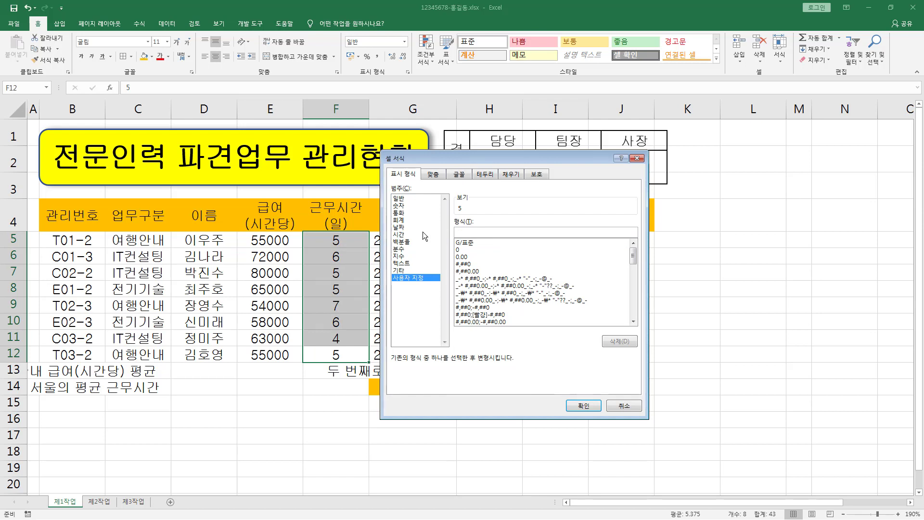
pyautogui.write('0h')
pyautogui.press('BackSpace')
pyautogui.write('"H')
pyautogui.moveTo(458, 236); pyautogui.dragTo(472, 236)
pyautogui.press('Escape')
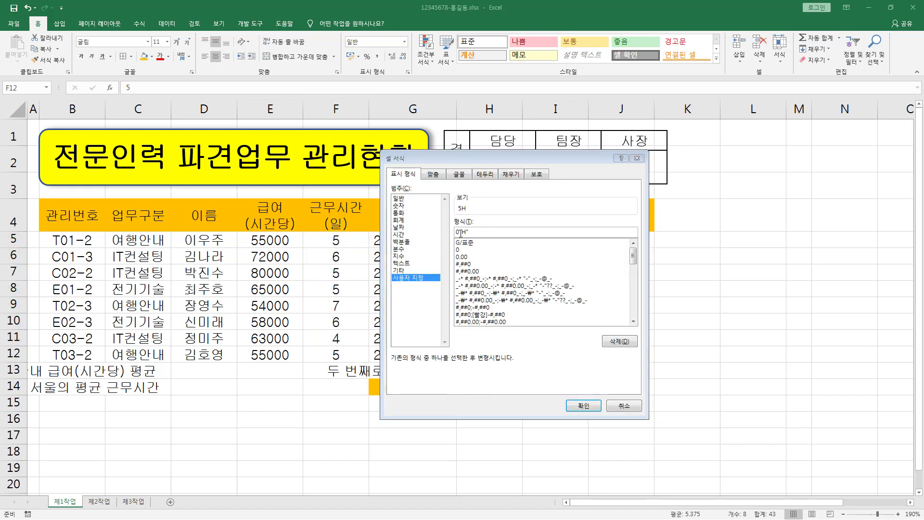
# Try the unquoted unit 시간 in the custom format code, as 0시간
pyautogui.moveTo(461, 232); pyautogui.dragTo(482, 233)
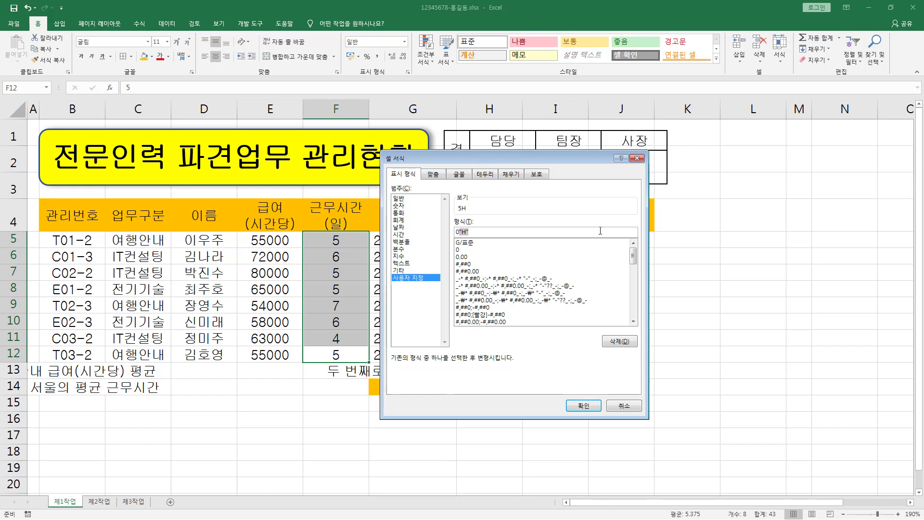
pyautogui.write('시간')
pyautogui.hotkey('ctrl', '2')
pyautogui.moveTo(460, 212)
pyautogui.mouseDown()
pyautogui.moveTo(472, 213)
pyautogui.moveTo(461, 242)
pyautogui.mouseUp()
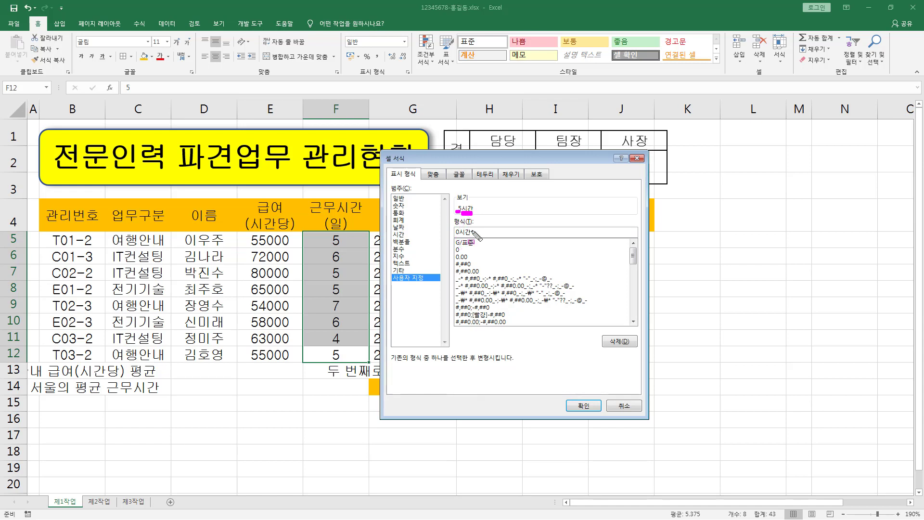
pyautogui.press('Escape')
# Try the custom format code 0H without quotation marks around the letter
pyautogui.moveTo(459, 232); pyautogui.dragTo(523, 229)
pyautogui.write('ㅗ')
pyautogui.press('BackSpace')
pyautogui.write('에')
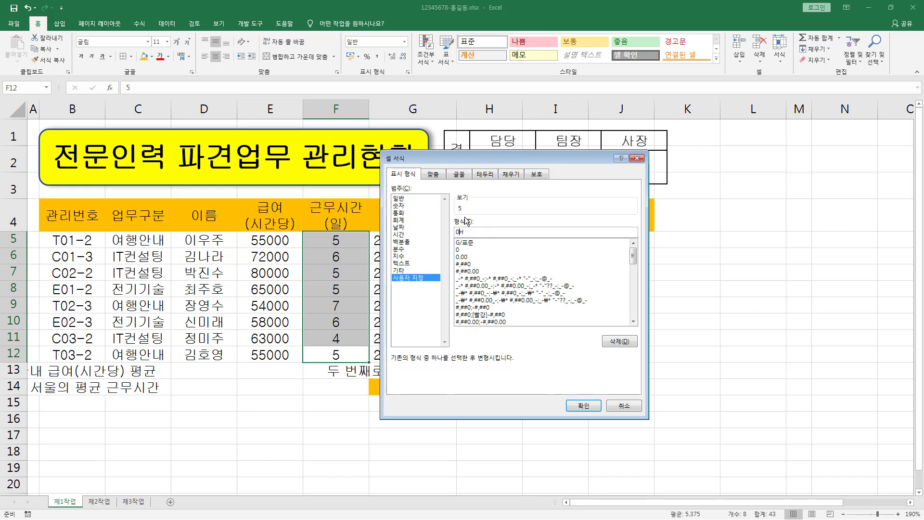
pyautogui.hotkey('ctrl', '2')
pyautogui.moveTo(456, 212); pyautogui.dragTo(461, 213)
pyautogui.press('Escape')
# Put the H in quotation marks so the custom format code reads 0"H"
pyautogui.write('"H')
pyautogui.hotkey('ctrl', '2')
pyautogui.moveTo(463, 242); pyautogui.dragTo(458, 244)
pyautogui.press('Escape')
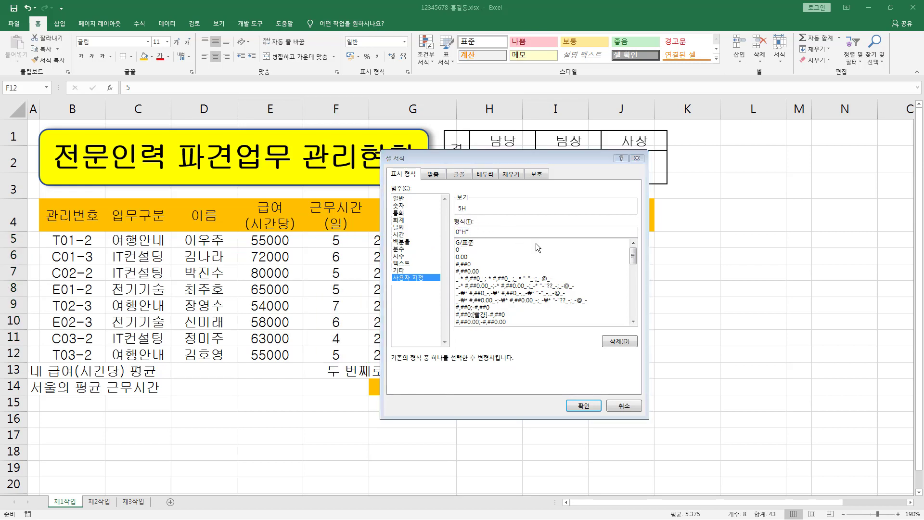
# Try the quoted unit "시간" in place of "H" in the custom format code
pyautogui.click(496, 233)
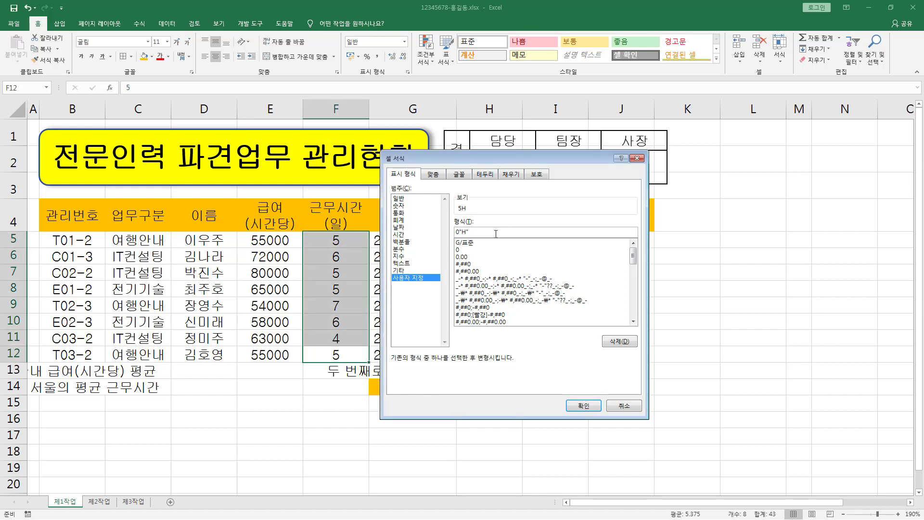
pyautogui.press('BackSpace')
pyautogui.write('"시간')
pyautogui.moveTo(456, 212); pyautogui.dragTo(485, 212)
pyautogui.press('Escape')
# Set the custom format code to 0"H" and apply it to F5:F12
pyautogui.write('H')
pyautogui.moveTo(328, 233); pyautogui.dragTo(343, 362)
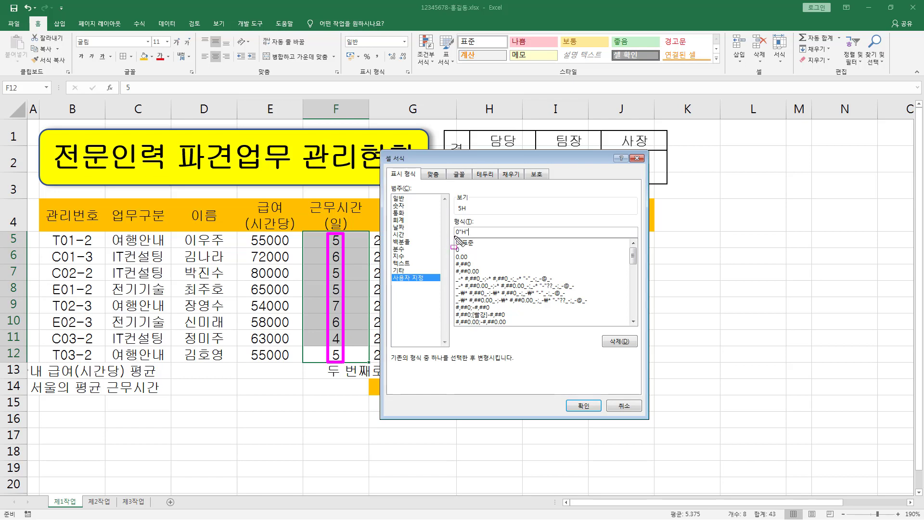
pyautogui.moveTo(454, 236); pyautogui.dragTo(457, 236)
pyautogui.moveTo(460, 224)
pyautogui.mouseDown()
pyautogui.moveTo(470, 239)
pyautogui.moveTo(466, 212)
pyautogui.mouseUp()
pyautogui.press('Escape')
pyautogui.click(584, 408)
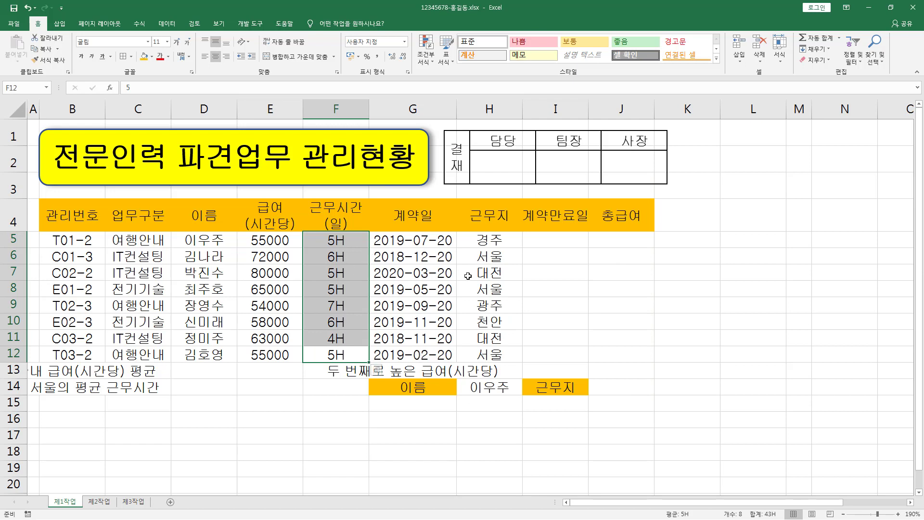
pyautogui.click(468, 276)
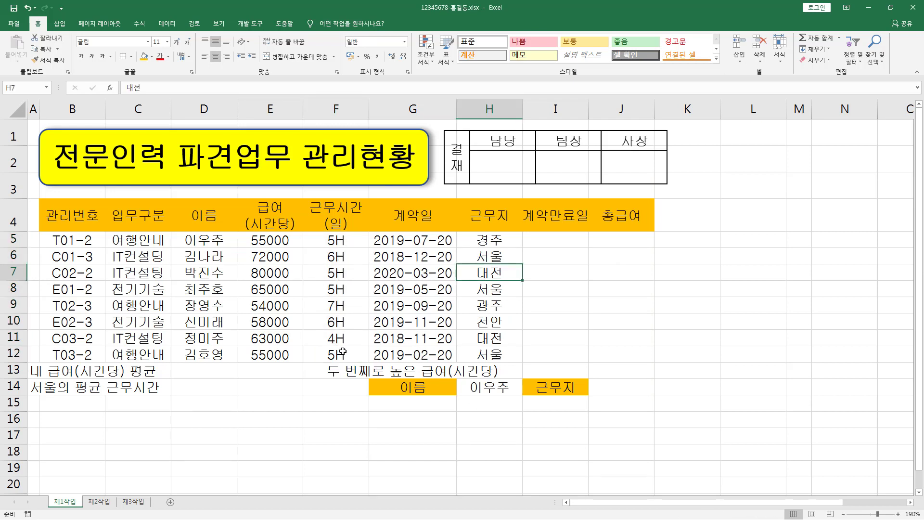
pyautogui.click(349, 273)
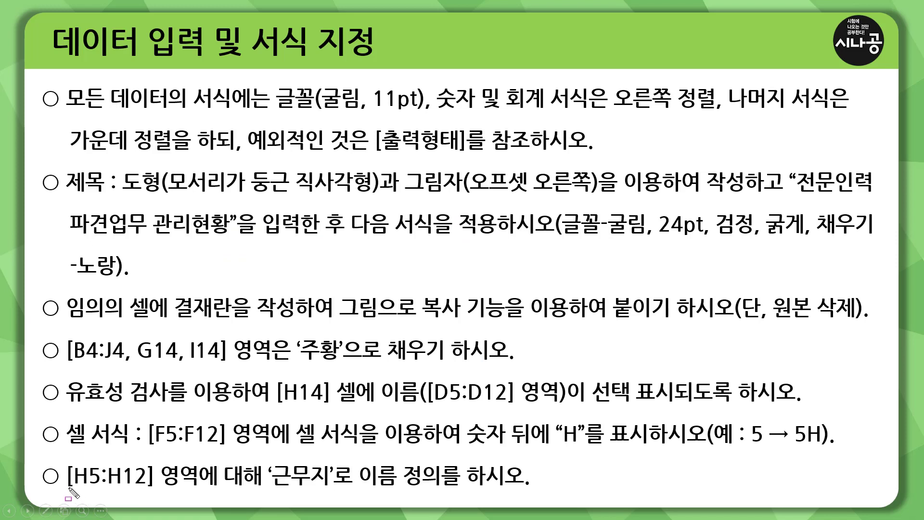
# Read the slide's instruction about naming H5:H12 as 근무지, and select that range in the Excel worksheet
pyautogui.moveTo(68, 487)
pyautogui.mouseDown()
pyautogui.moveTo(151, 487)
pyautogui.moveTo(153, 462)
pyautogui.mouseUp()
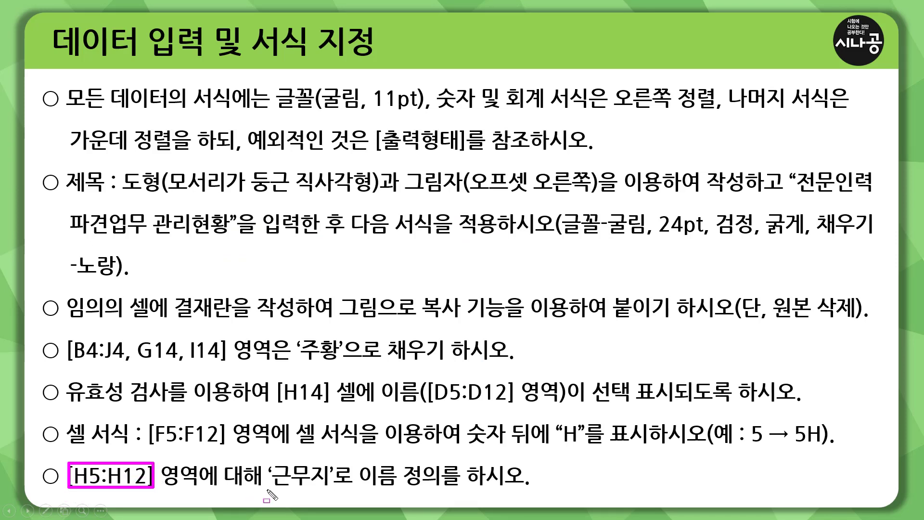
pyautogui.moveTo(267, 488); pyautogui.dragTo(443, 491)
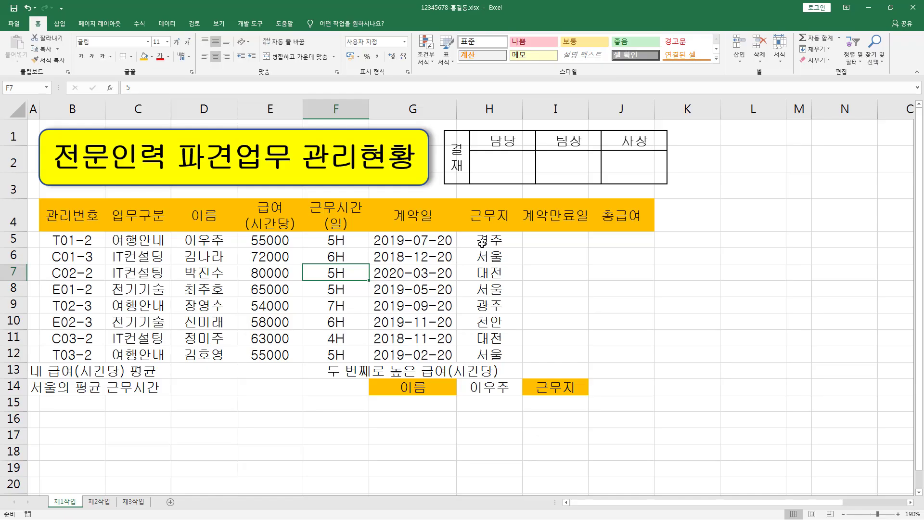
pyautogui.click(483, 239)
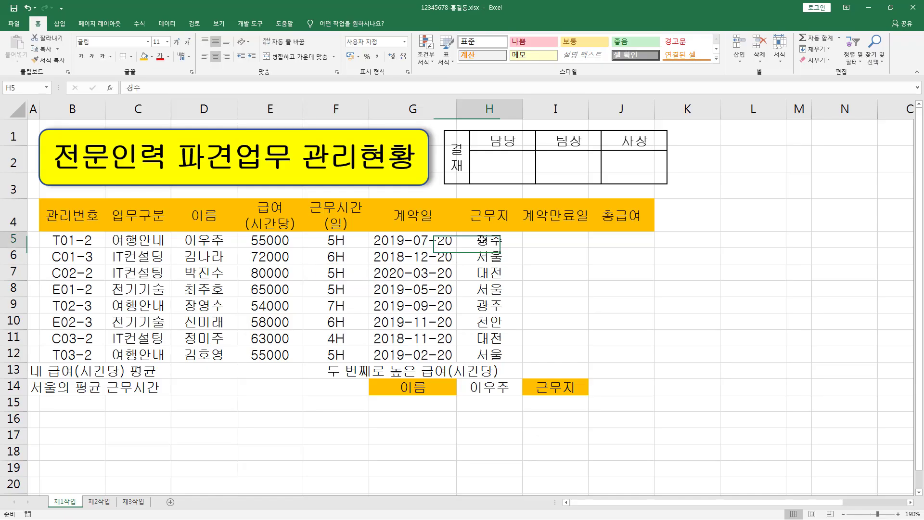
pyautogui.moveTo(483, 237); pyautogui.dragTo(489, 355)
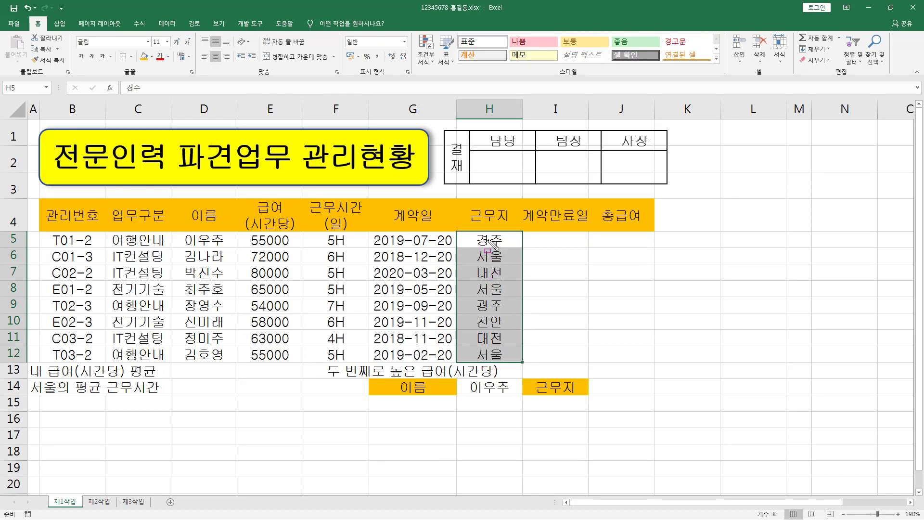
pyautogui.moveTo(467, 231)
pyautogui.mouseDown()
pyautogui.moveTo(510, 375)
pyautogui.moveTo(510, 364)
pyautogui.mouseUp()
pyautogui.press('Escape')
# Name the range H5:H12 근무지, and give the same range a second name, 근무자
pyautogui.moveTo(66, 80)
pyautogui.mouseDown()
pyautogui.moveTo(82, 89)
pyautogui.moveTo(855, 98)
pyautogui.mouseUp()
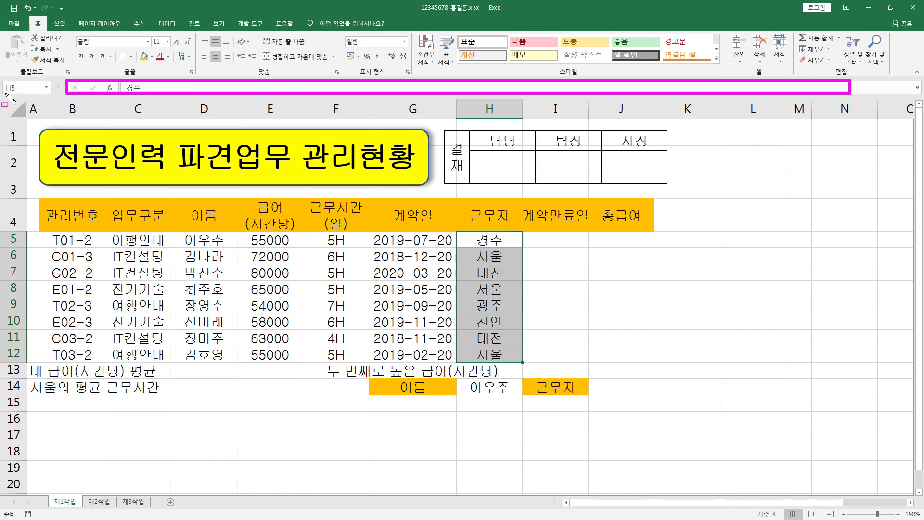
pyautogui.moveTo(4, 85); pyautogui.dragTo(50, 94)
pyautogui.press('Escape')
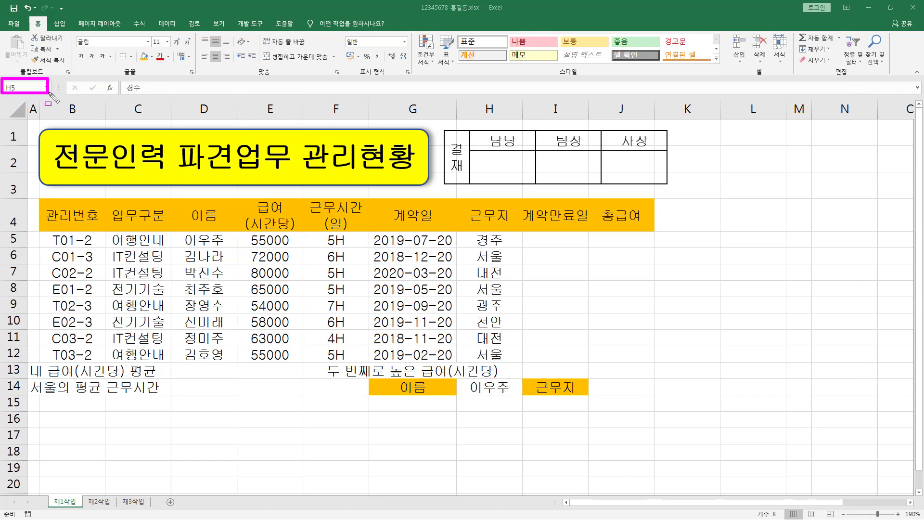
pyautogui.press('Escape')
pyautogui.click(28, 87)
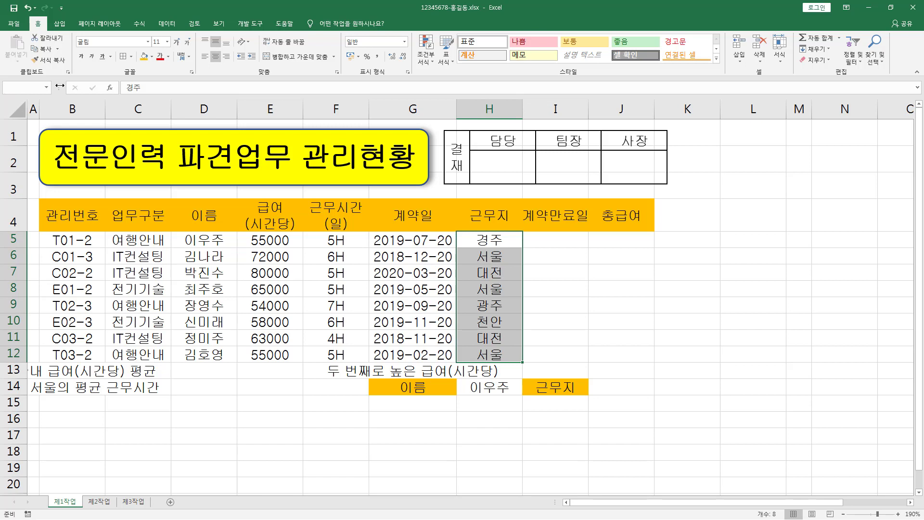
pyautogui.write('근무지')
pyautogui.click(35, 87)
pyautogui.write('근무')
# Delete the mistaken name 근무자 in the Name Manager
pyautogui.click(141, 25)
pyautogui.hotkey('ctrl', '2')
pyautogui.moveTo(128, 16); pyautogui.dragTo(149, 31)
pyautogui.moveTo(259, 35); pyautogui.dragTo(287, 72)
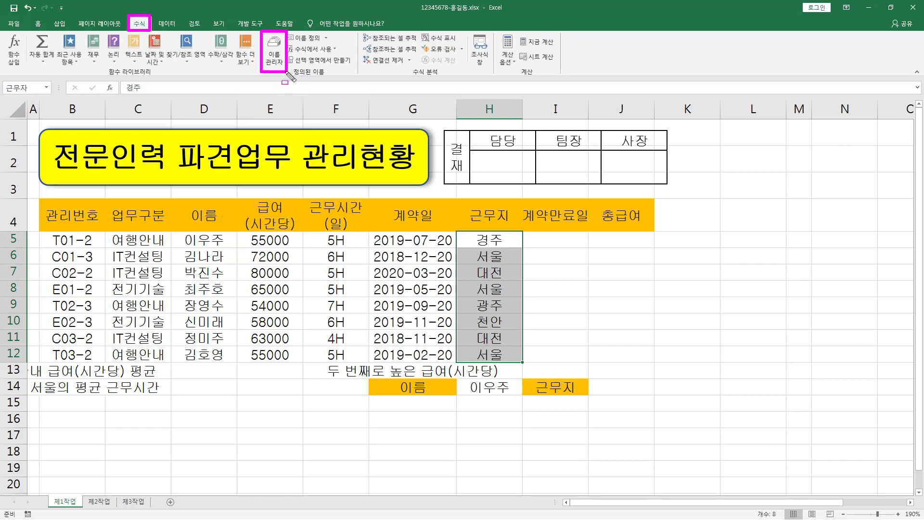
pyautogui.click(276, 62)
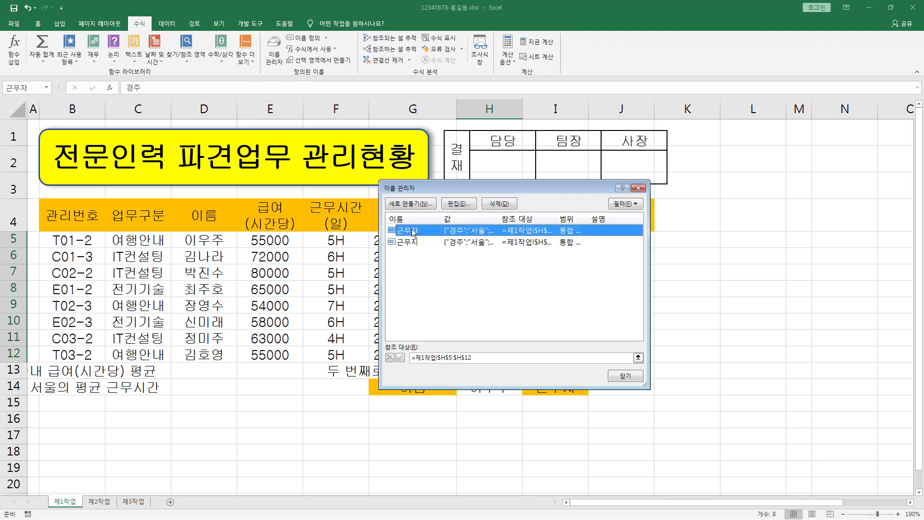
pyautogui.hotkey('ctrl', '2')
pyautogui.moveTo(385, 222)
pyautogui.mouseDown()
pyautogui.moveTo(414, 236)
pyautogui.moveTo(577, 235)
pyautogui.mouseUp()
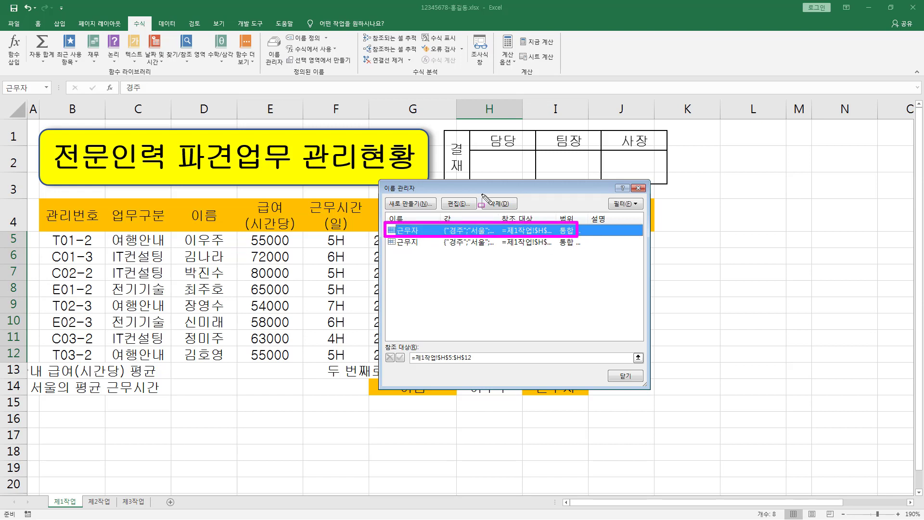
pyautogui.moveTo(485, 195); pyautogui.dragTo(520, 214)
pyautogui.moveTo(380, 236)
pyautogui.mouseDown()
pyautogui.moveTo(510, 254)
pyautogui.moveTo(508, 245)
pyautogui.mouseUp()
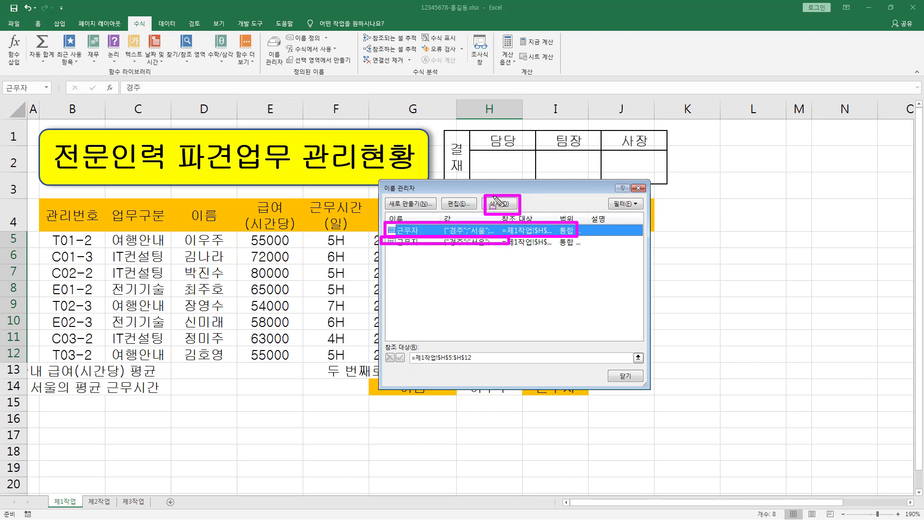
pyautogui.press('Escape')
pyautogui.click(499, 203)
pyautogui.click(452, 289)
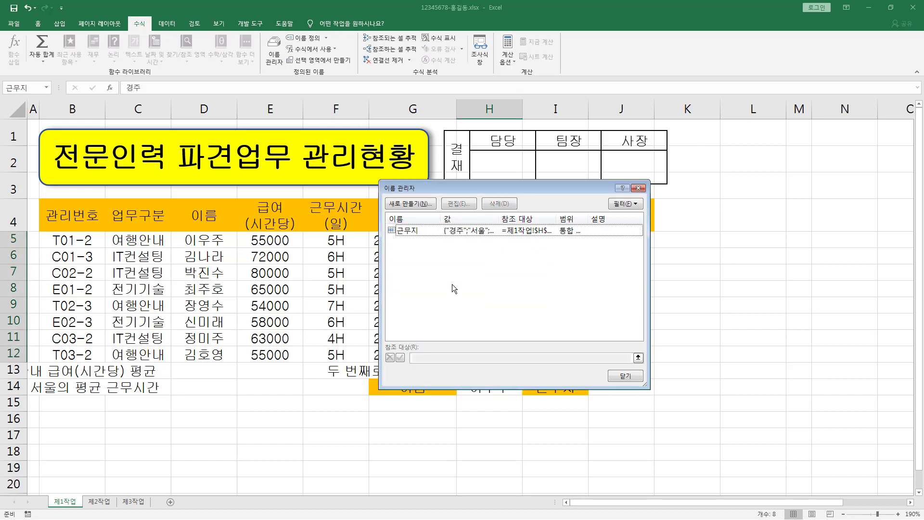
# Delete the remaining name 근무지 in the Name Manager
pyautogui.click(441, 231)
pyautogui.click(499, 203)
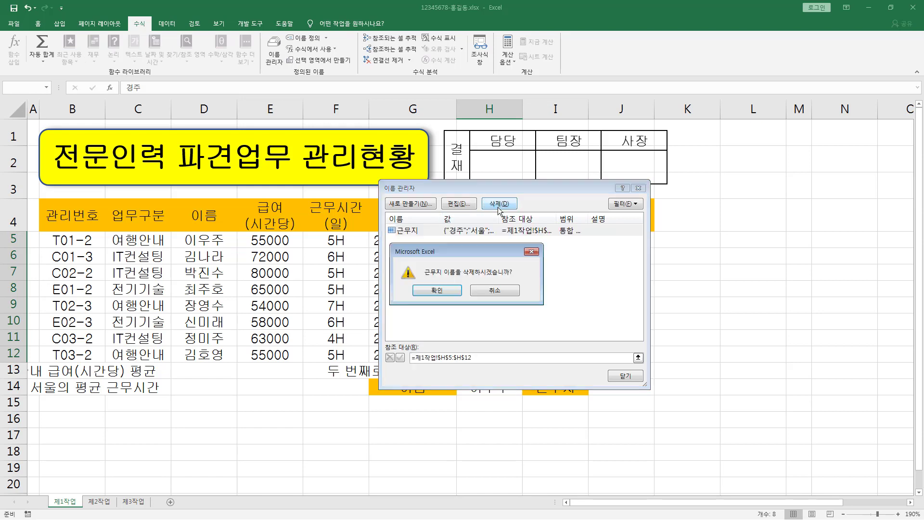
pyautogui.click(447, 291)
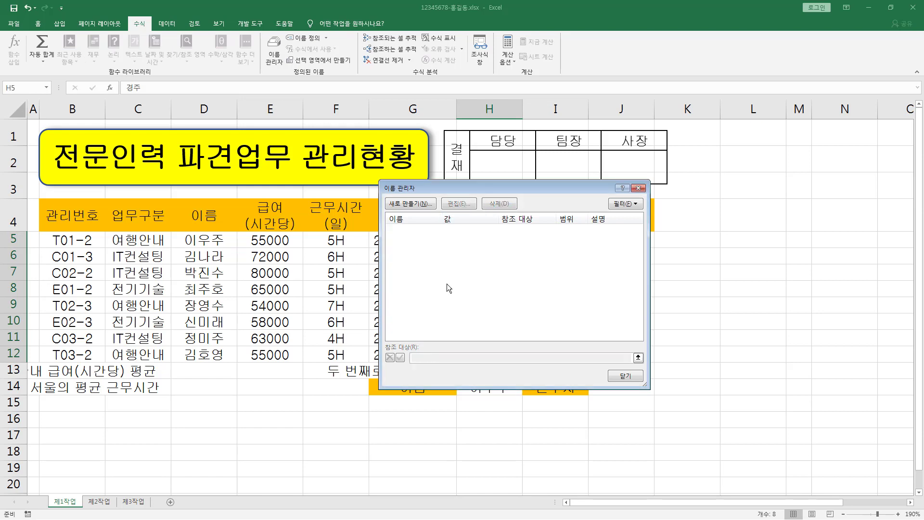
# Examine the name and reference range in a new name definition, cancel it, and close the Name Manager
pyautogui.click(407, 203)
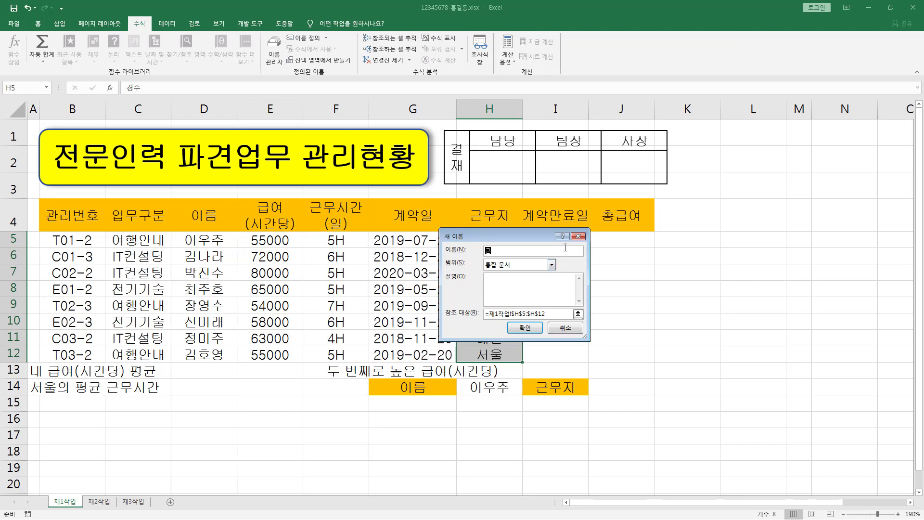
pyautogui.moveTo(524, 239); pyautogui.dragTo(670, 213)
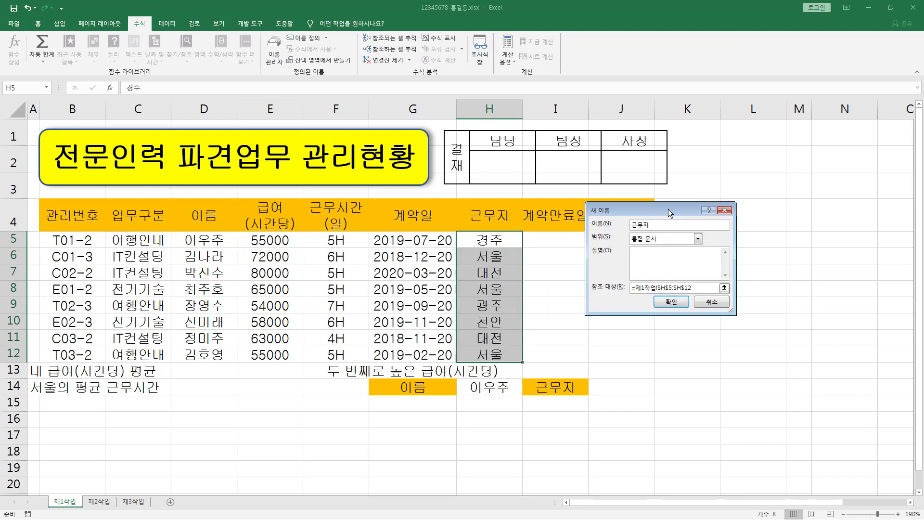
pyautogui.moveTo(591, 292); pyautogui.dragTo(697, 292)
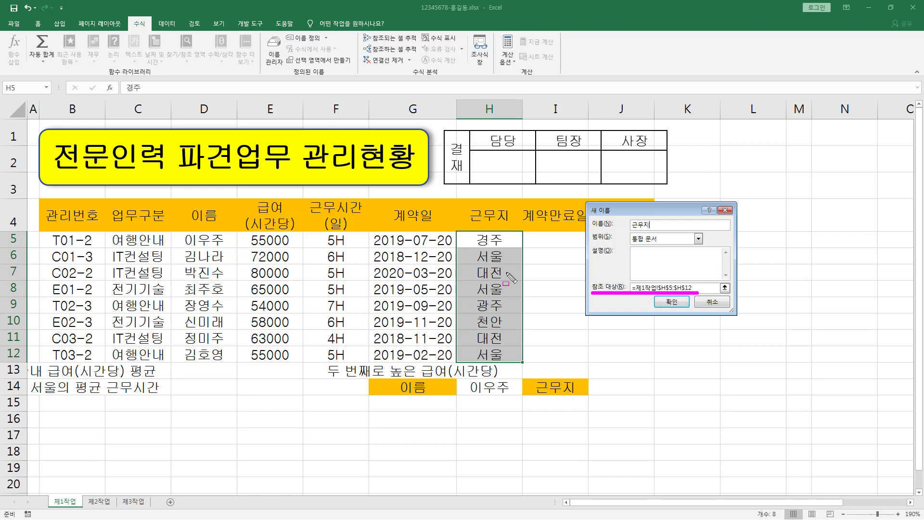
pyautogui.moveTo(463, 231)
pyautogui.mouseDown()
pyautogui.moveTo(501, 368)
pyautogui.moveTo(509, 364)
pyautogui.mouseUp()
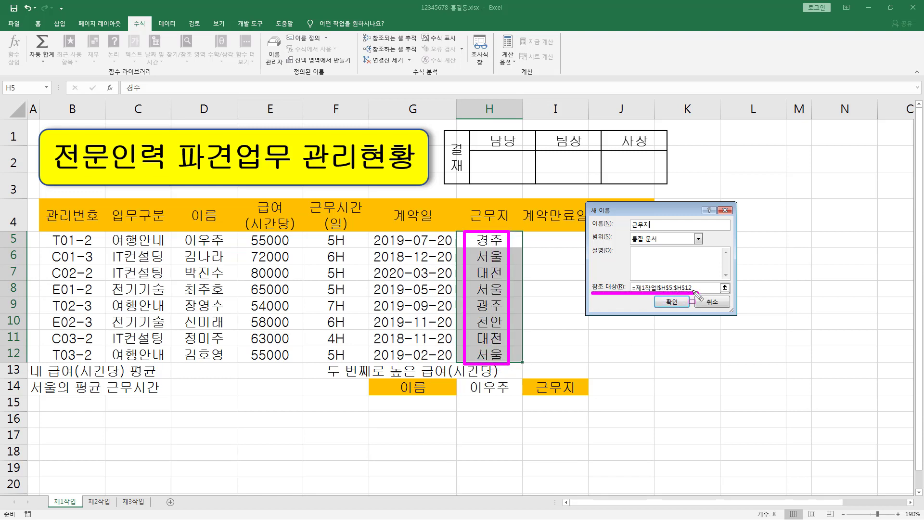
pyautogui.moveTo(691, 301)
pyautogui.mouseDown()
pyautogui.moveTo(662, 312)
pyautogui.moveTo(655, 296)
pyautogui.moveTo(687, 319)
pyautogui.mouseUp()
pyautogui.press('Escape')
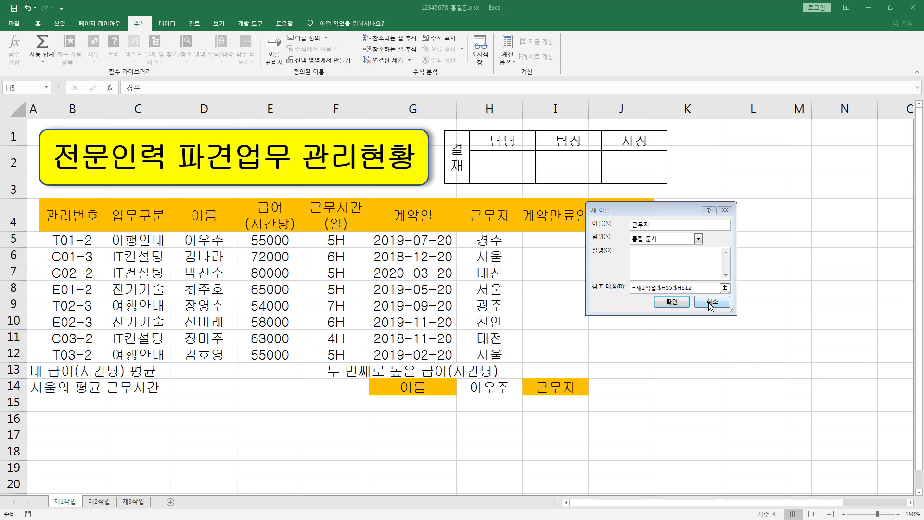
pyautogui.click(709, 302)
pyautogui.click(277, 60)
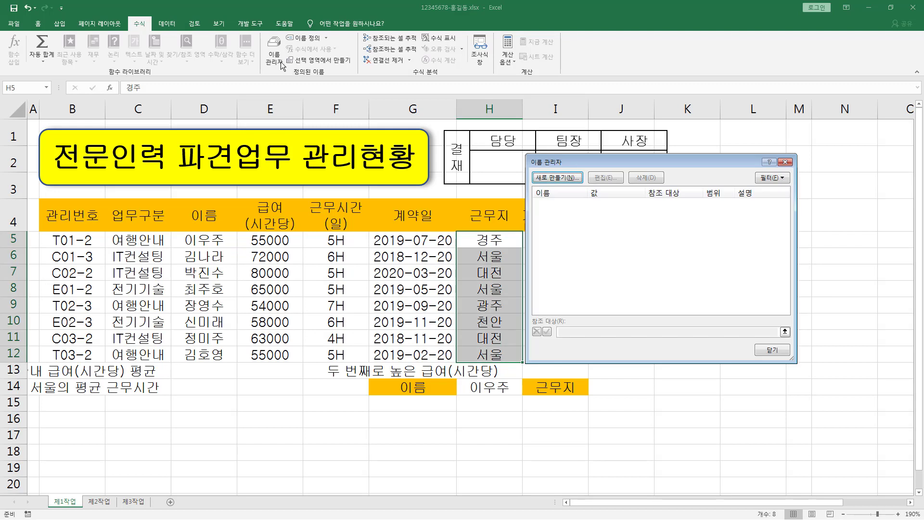
pyautogui.click(785, 162)
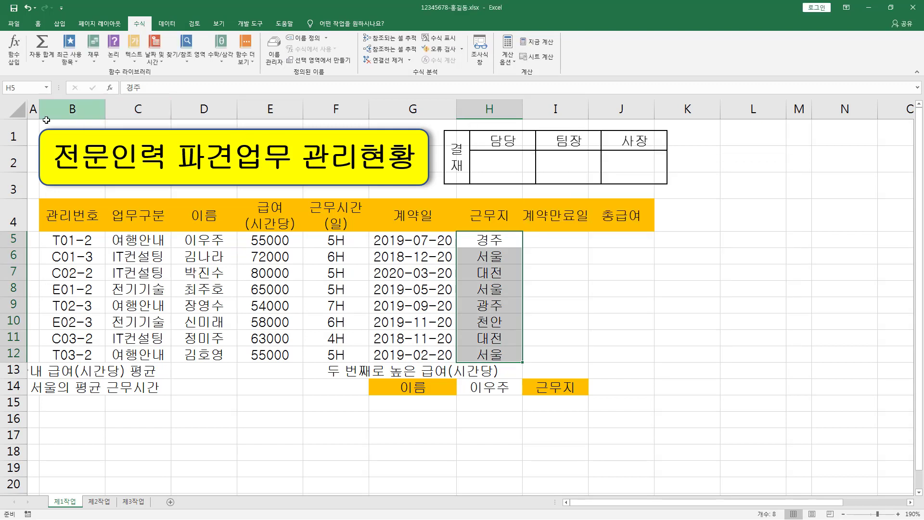
# Define the name 근무지 for the selected range H5:H12
pyautogui.click(30, 87)
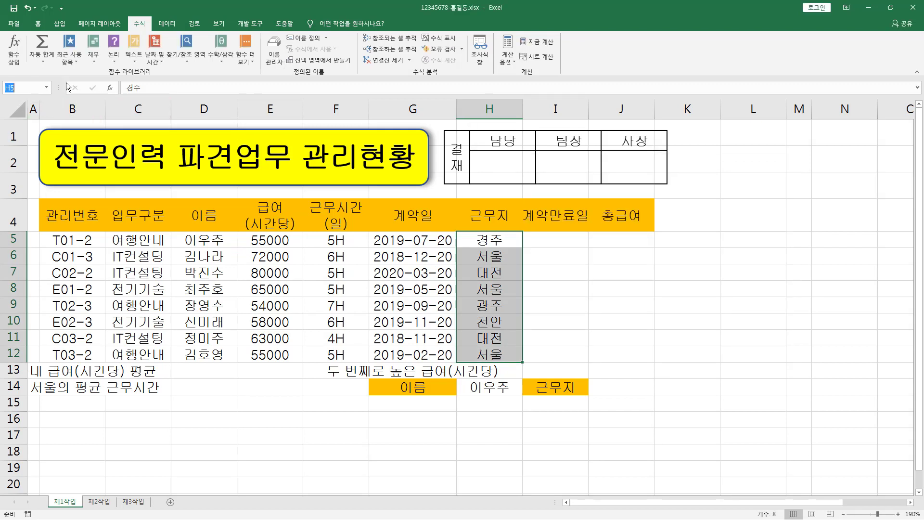
pyautogui.write('근무지')
pyautogui.press('Return')
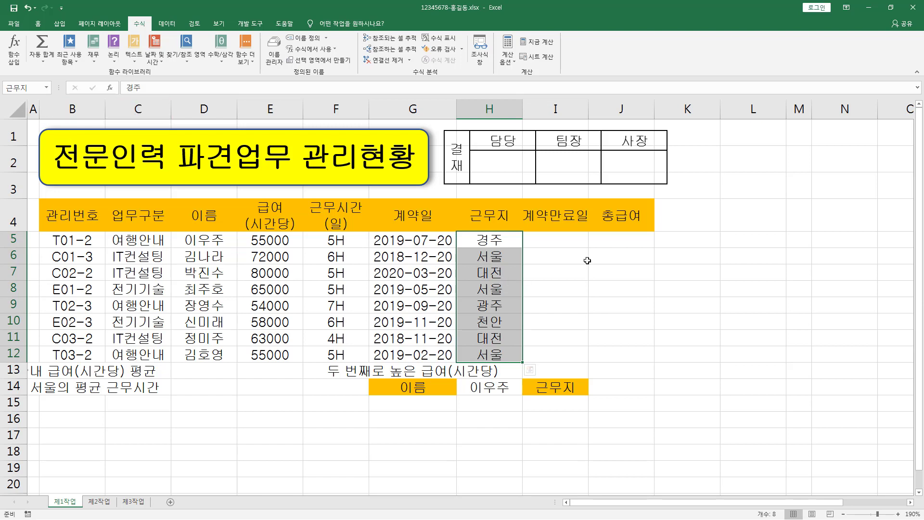
pyautogui.click(624, 276)
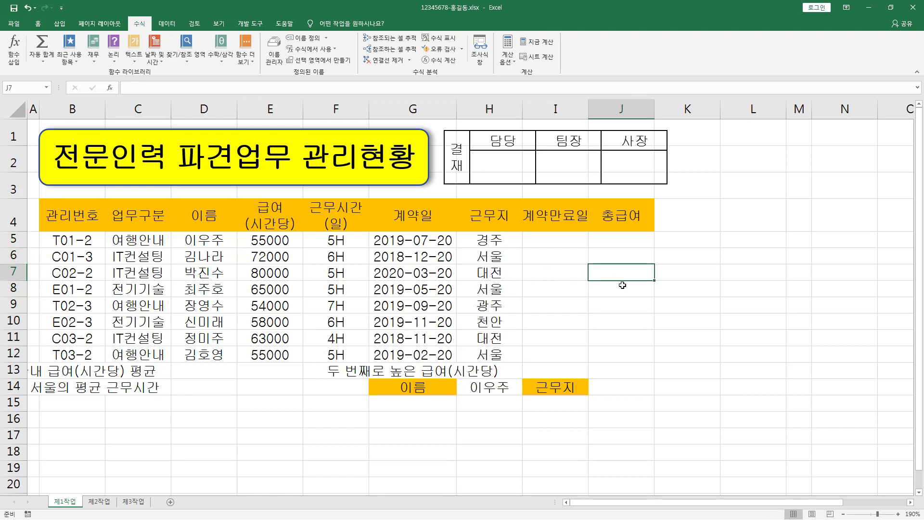
# Select the range H5:H12 to check that it carries the defined name 근무지
pyautogui.click(572, 311)
pyautogui.click(491, 240)
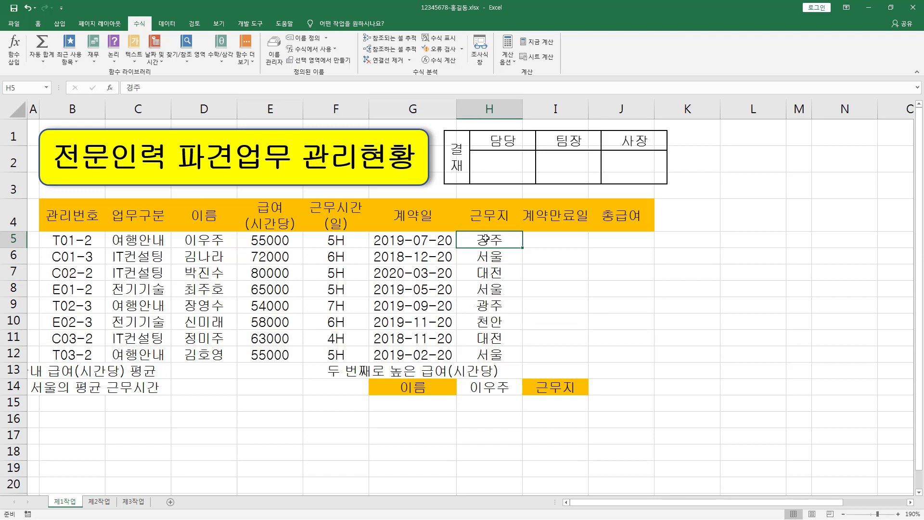
pyautogui.moveTo(485, 239); pyautogui.dragTo(491, 354)
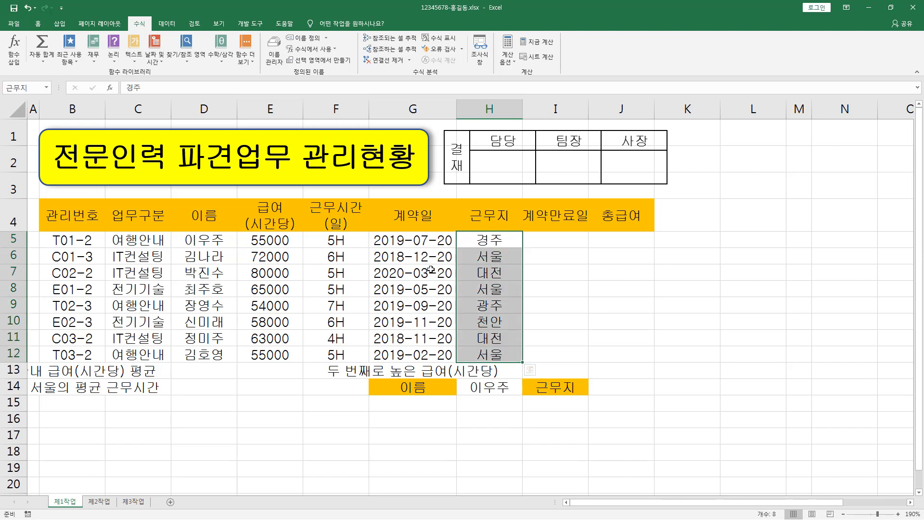
pyautogui.hotkey('ctrl', 'shift', 'd')
pyautogui.moveTo(1, 77); pyautogui.dragTo(45, 98)
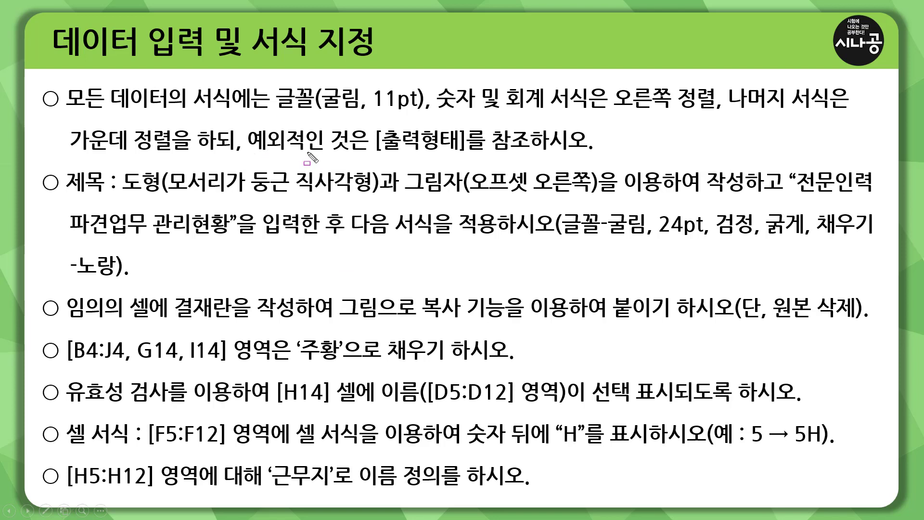
pyautogui.moveTo(246, 155)
pyautogui.mouseDown()
pyautogui.moveTo(365, 155)
pyautogui.moveTo(370, 124)
pyautogui.moveTo(535, 140)
pyautogui.moveTo(535, 153)
pyautogui.mouseUp()
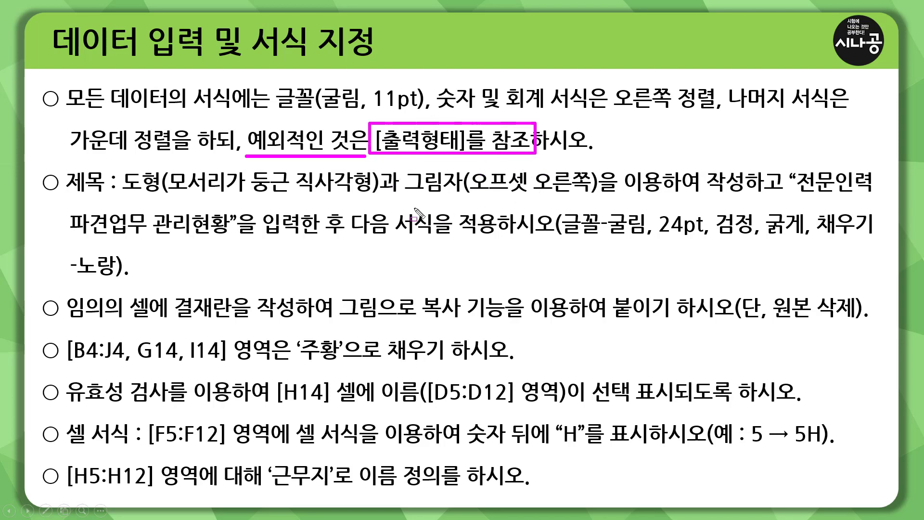
pyautogui.press('Escape')
pyautogui.click(389, 240)
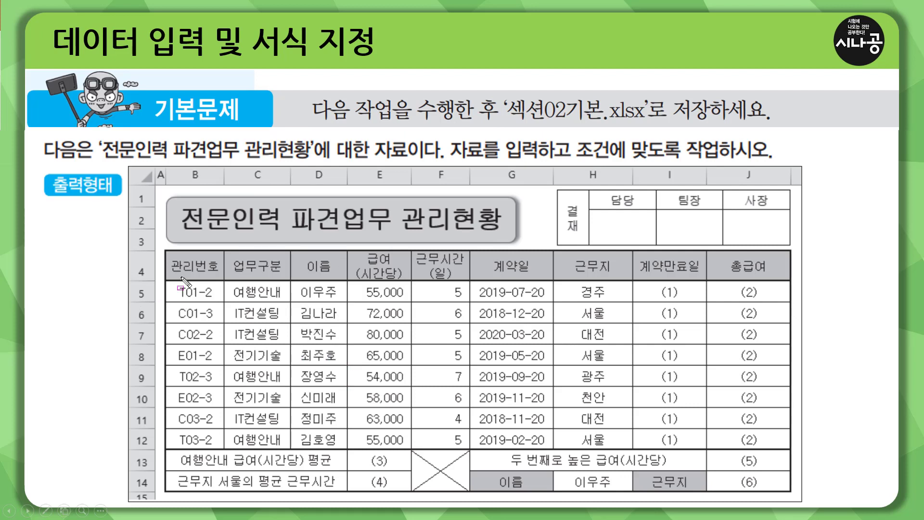
pyautogui.hotkey('ctrl', 'p')
pyautogui.moveTo(161, 244)
pyautogui.mouseDown()
pyautogui.moveTo(161, 255)
pyautogui.moveTo(445, 445)
pyautogui.moveTo(798, 499)
pyautogui.mouseUp()
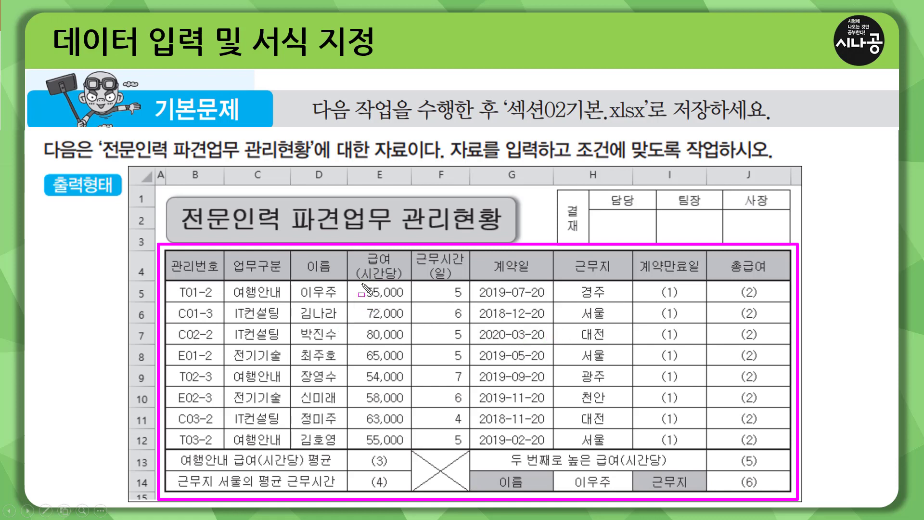
pyautogui.moveTo(362, 284)
pyautogui.mouseDown()
pyautogui.moveTo(407, 438)
pyautogui.moveTo(385, 450)
pyautogui.mouseUp()
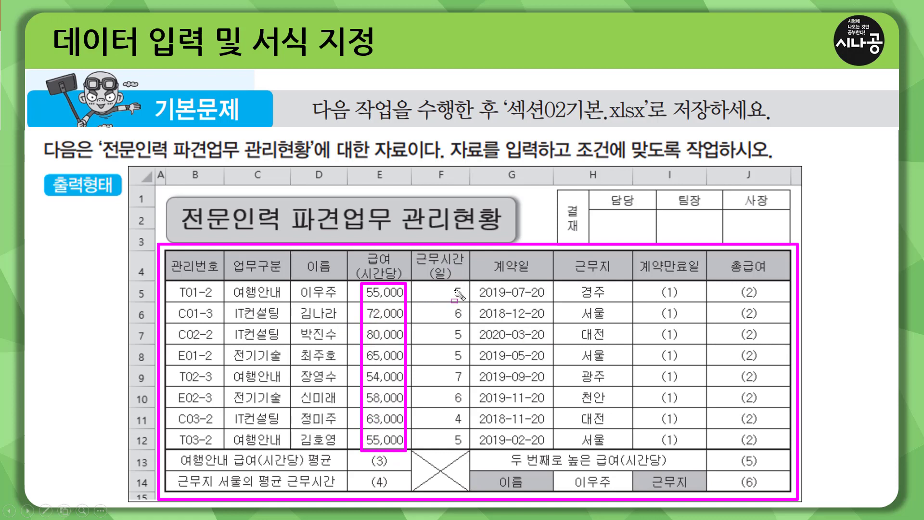
pyautogui.moveTo(449, 284)
pyautogui.mouseDown()
pyautogui.moveTo(467, 283)
pyautogui.moveTo(468, 451)
pyautogui.mouseUp()
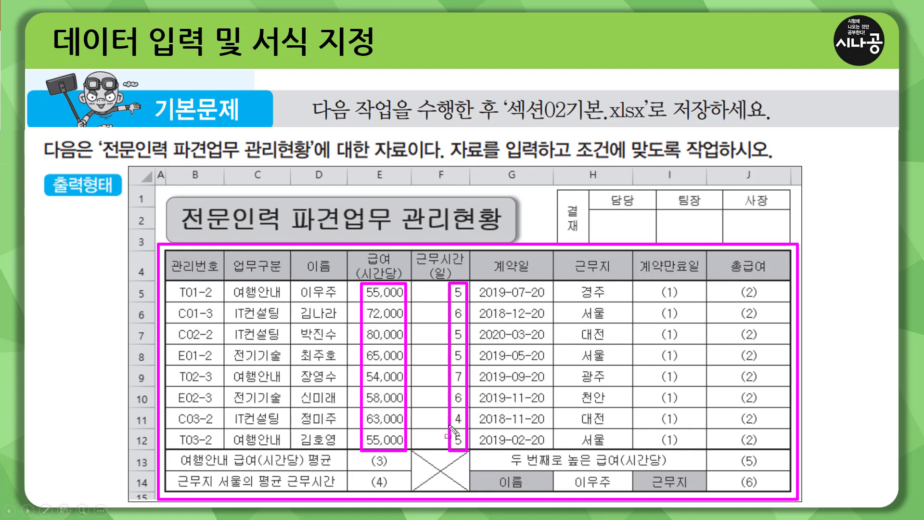
pyautogui.moveTo(415, 452)
pyautogui.mouseDown()
pyautogui.moveTo(463, 498)
pyautogui.moveTo(466, 459)
pyautogui.mouseUp()
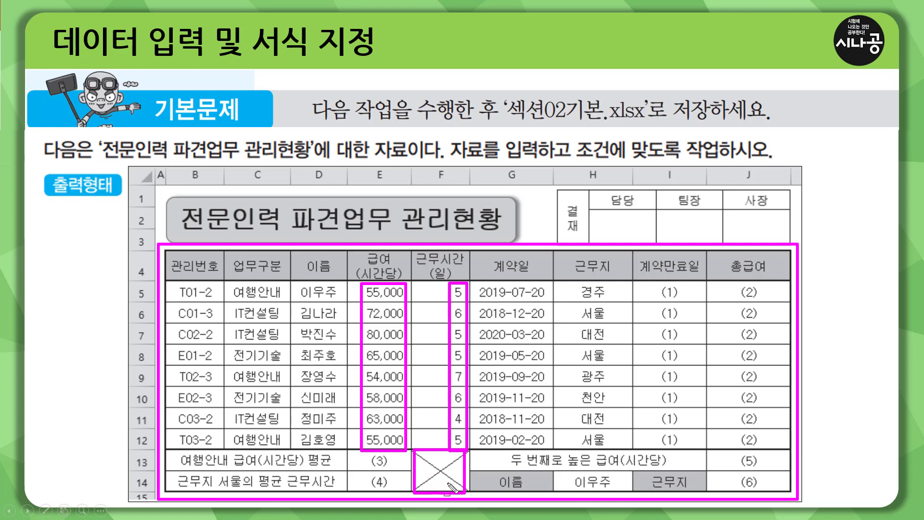
pyautogui.moveTo(171, 453)
pyautogui.mouseDown()
pyautogui.moveTo(173, 466)
pyautogui.moveTo(337, 476)
pyautogui.moveTo(191, 472)
pyautogui.moveTo(173, 489)
pyautogui.moveTo(336, 493)
pyautogui.mouseUp()
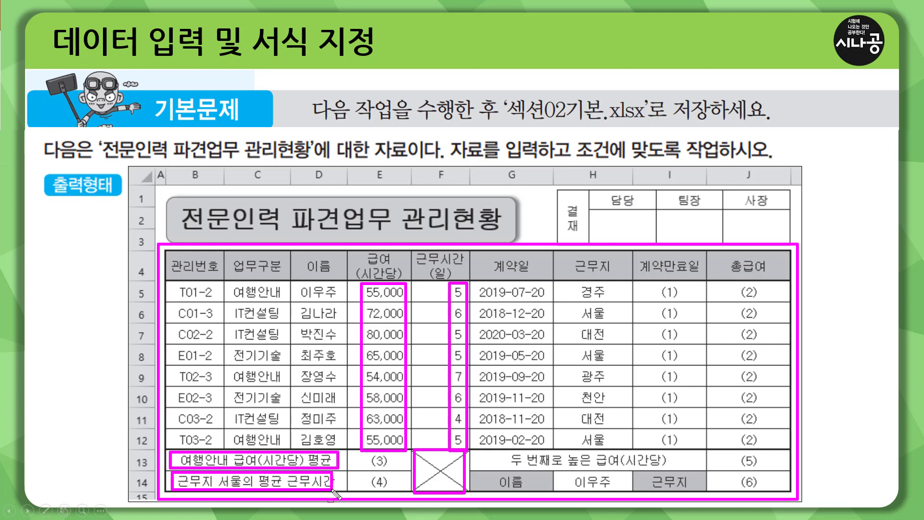
pyautogui.moveTo(492, 449)
pyautogui.mouseDown()
pyautogui.moveTo(680, 468)
pyautogui.moveTo(677, 477)
pyautogui.mouseUp()
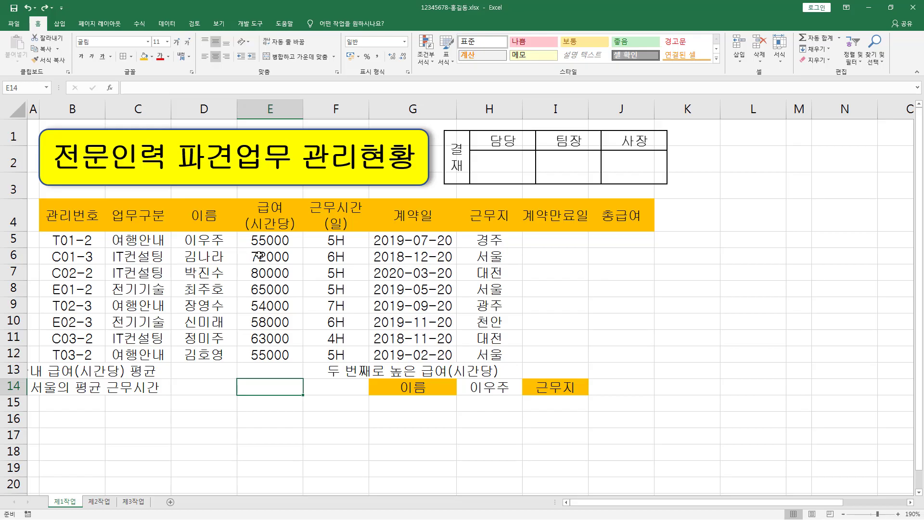
# Apply the comma style to the hourly pay values in E5:E12 and right-align the working hours in F5:F12
pyautogui.moveTo(269, 242); pyautogui.dragTo(278, 355)
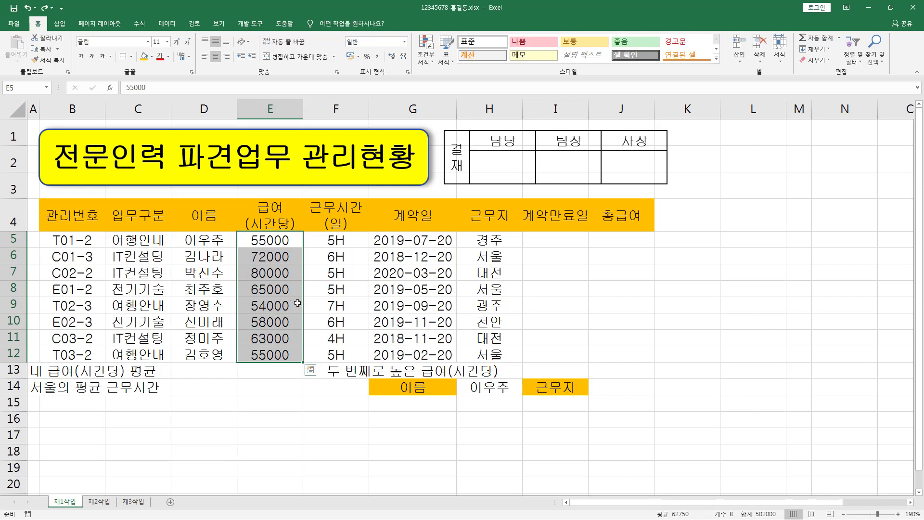
pyautogui.moveTo(29, 17); pyautogui.dragTo(46, 30)
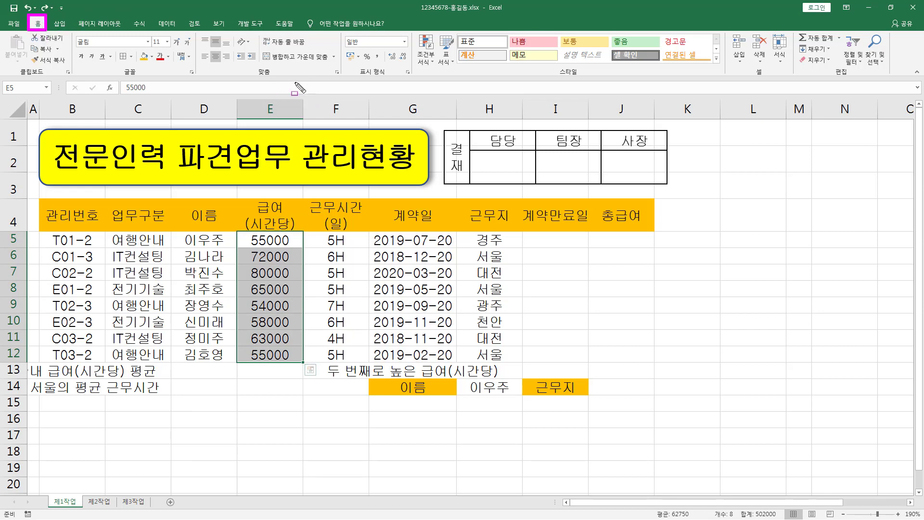
pyautogui.moveTo(350, 78); pyautogui.dragTo(399, 78)
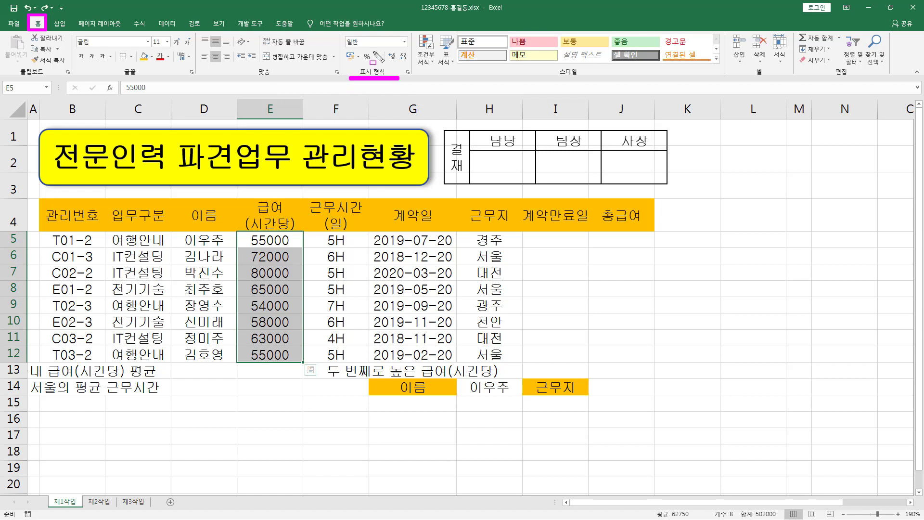
pyautogui.press('Escape')
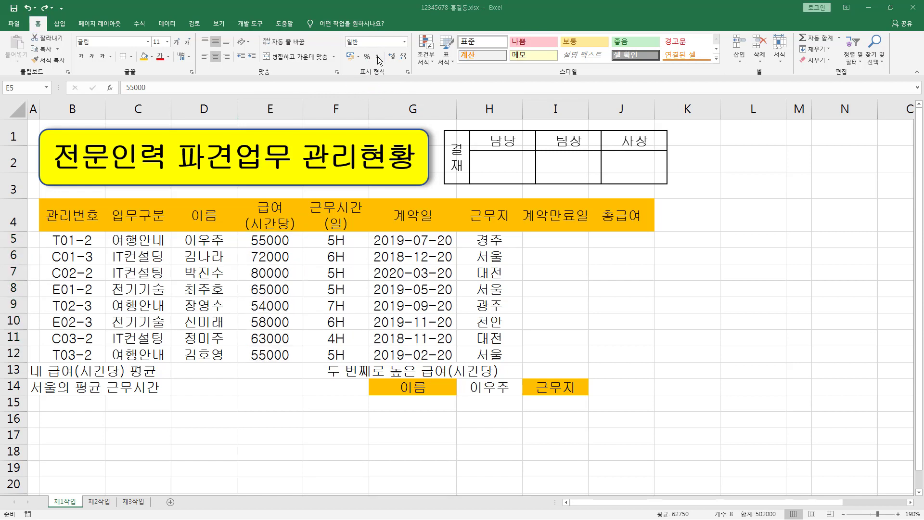
pyautogui.click(379, 57)
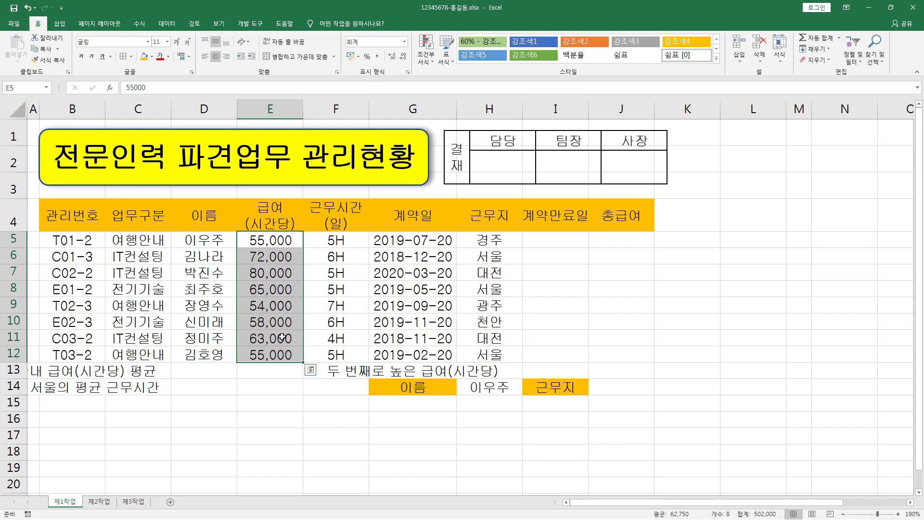
pyautogui.moveTo(337, 239); pyautogui.dragTo(342, 355)
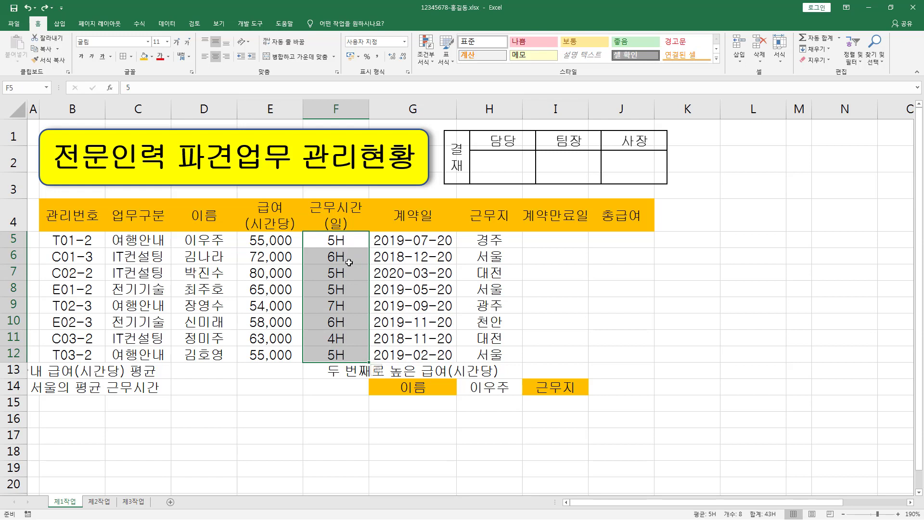
pyautogui.click(227, 57)
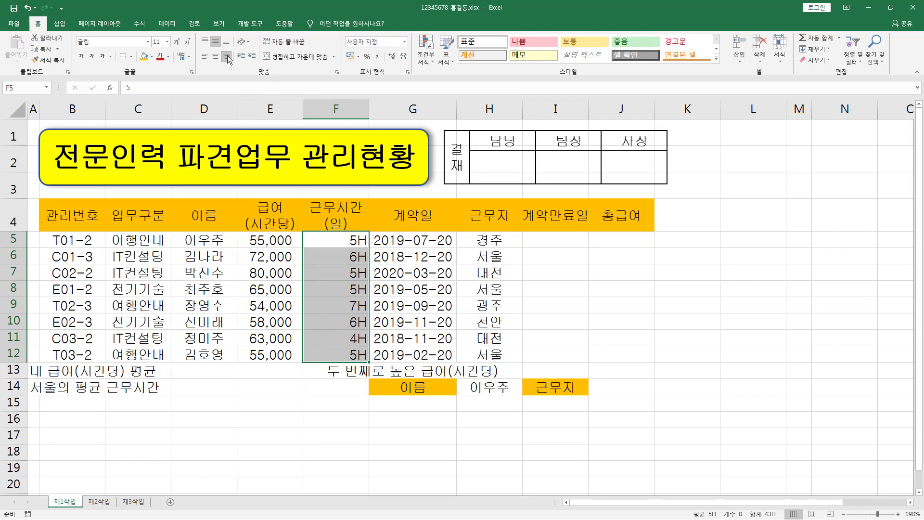
# Merge and center each of the ranges B13:D13, B14:D14, G13:I13 and F13:F14
pyautogui.click(57, 372)
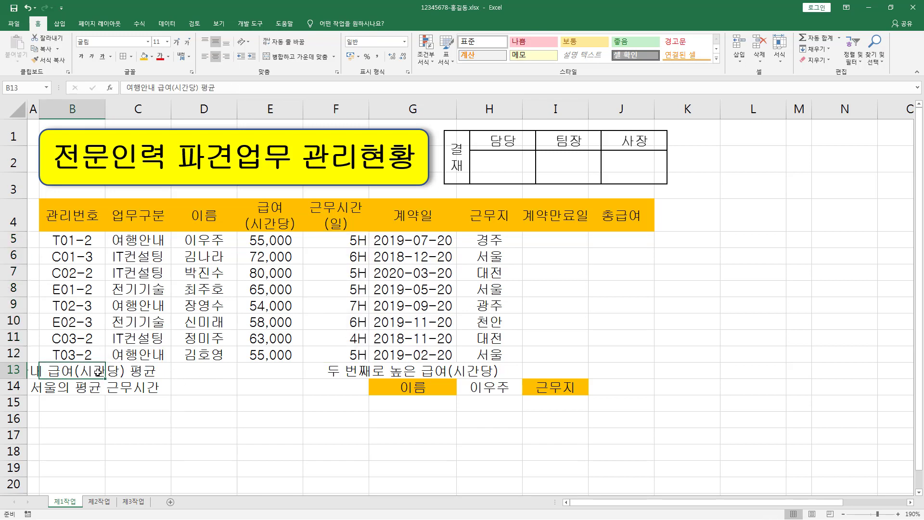
pyautogui.moveTo(97, 372); pyautogui.dragTo(185, 371)
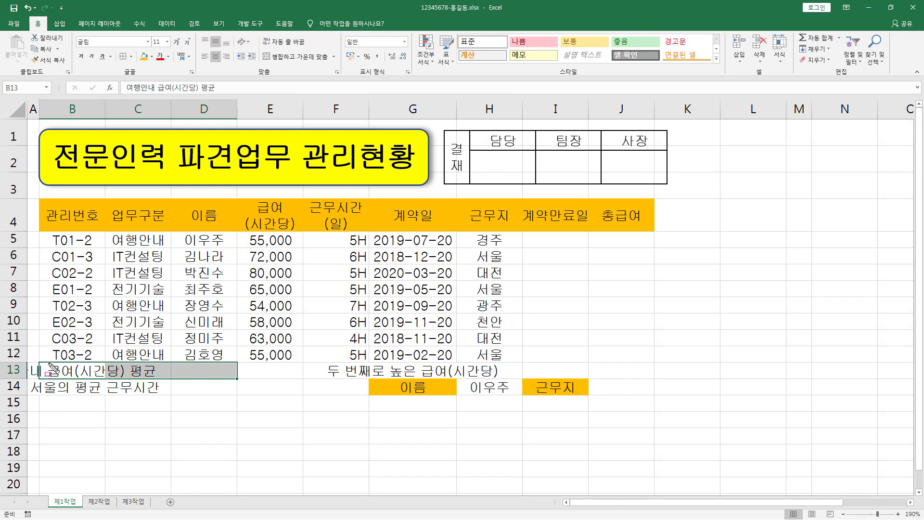
pyautogui.moveTo(48, 364); pyautogui.dragTo(227, 376)
pyautogui.moveTo(54, 380); pyautogui.dragTo(221, 392)
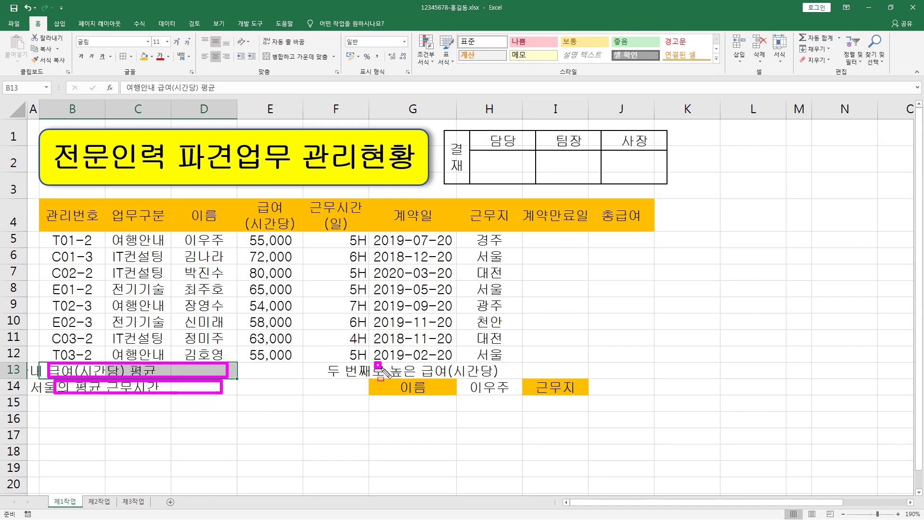
pyautogui.moveTo(378, 365); pyautogui.dragTo(573, 376)
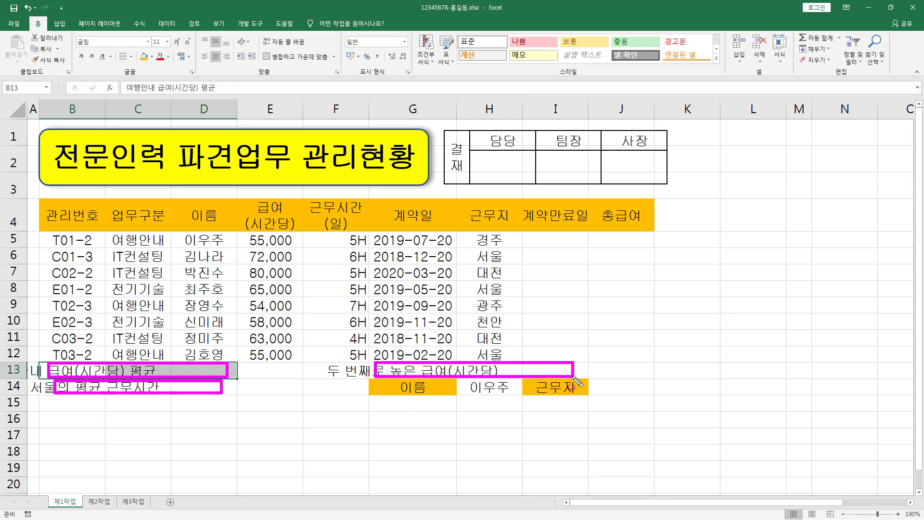
pyautogui.moveTo(308, 365); pyautogui.dragTo(367, 393)
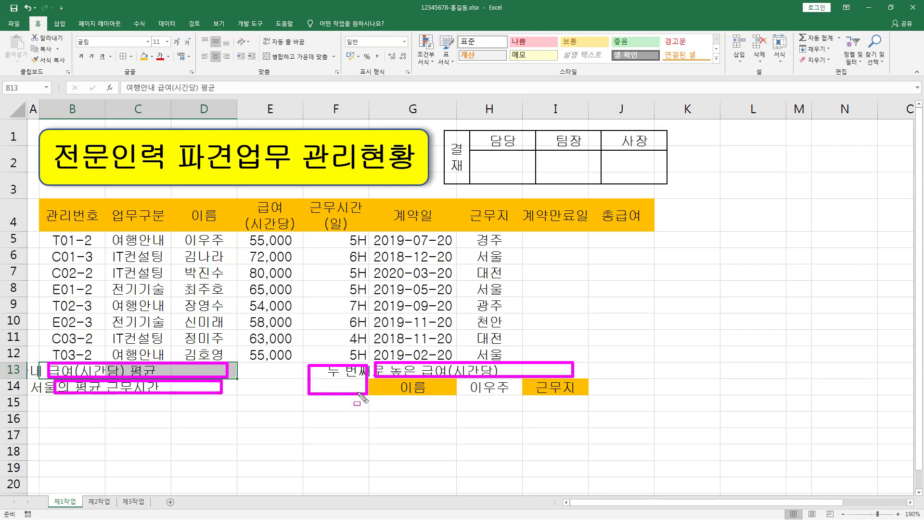
pyautogui.press('Escape')
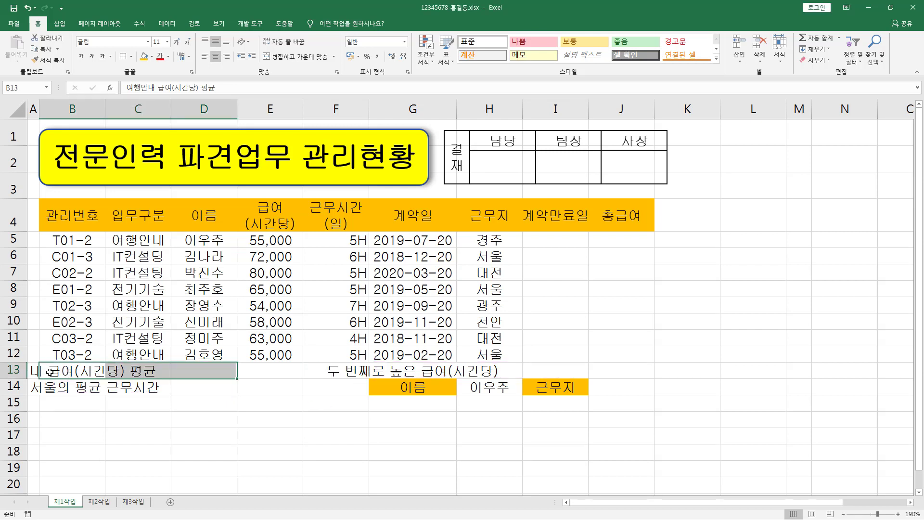
pyautogui.moveTo(65, 371); pyautogui.dragTo(191, 372)
pyautogui.keyDown('ctrl'); pyautogui.moveTo(66, 387); pyautogui.dragTo(199, 390); pyautogui.keyUp('ctrl')
pyautogui.keyDown('ctrl'); pyautogui.moveTo(397, 372); pyautogui.dragTo(550, 371); pyautogui.keyUp('ctrl')
pyautogui.moveTo(334, 371)
pyautogui.keyDown('ctrl'); pyautogui.mouseDown()
pyautogui.moveTo(337, 388)
pyautogui.moveTo(319, 364)
pyautogui.mouseUp(); pyautogui.keyUp('ctrl')
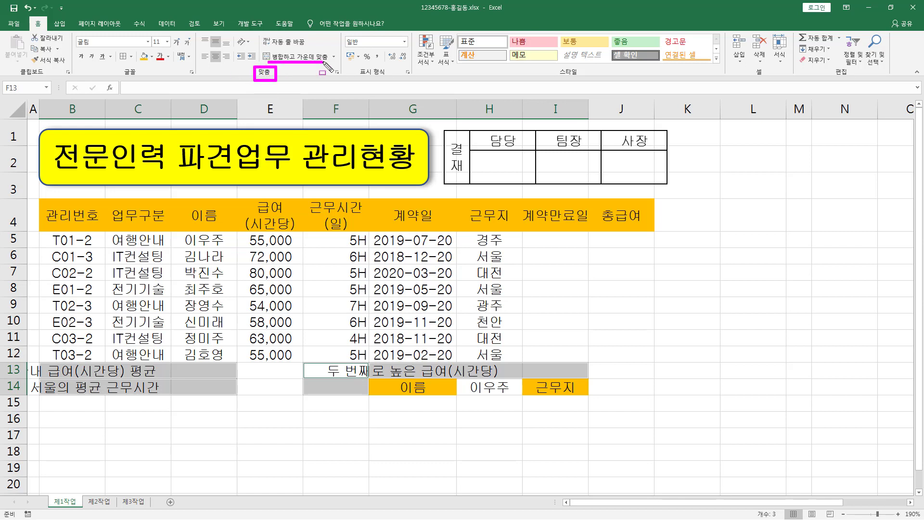
pyautogui.click(269, 56)
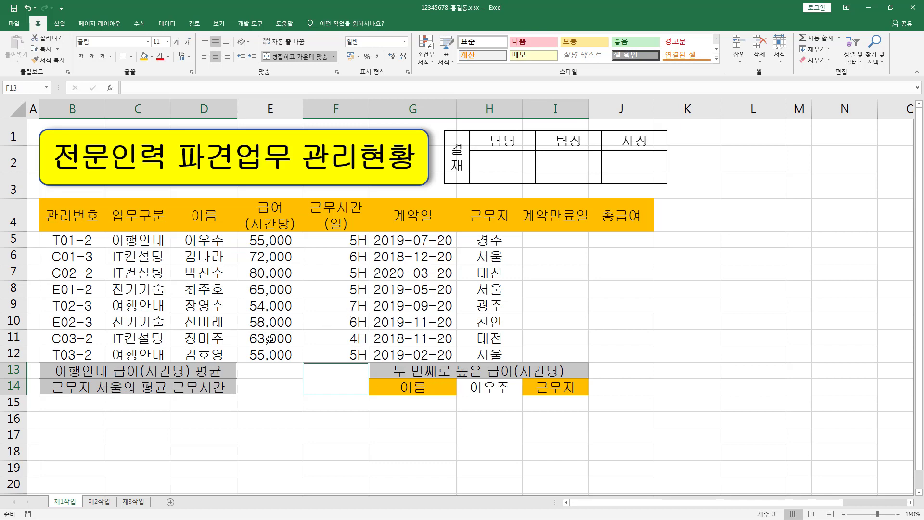
pyautogui.click(160, 277)
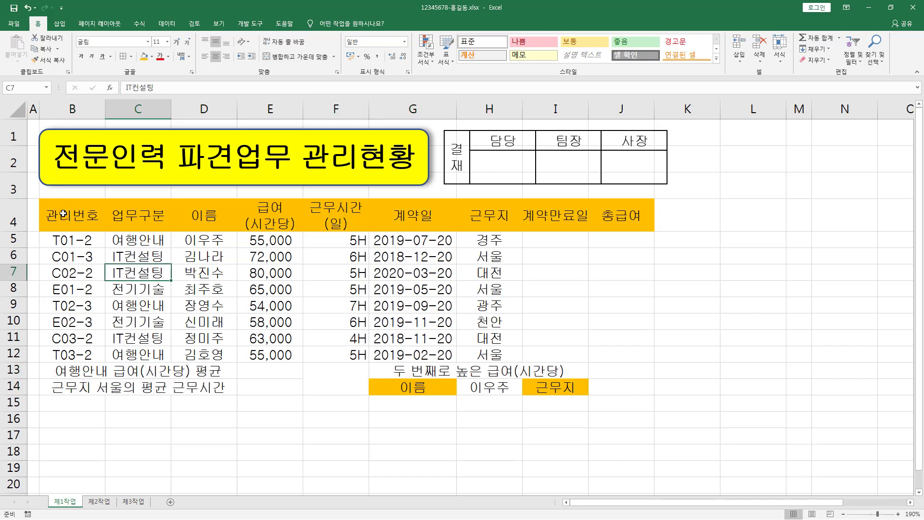
# Apply all borders to the whole table range B4:J14
pyautogui.moveTo(63, 214); pyautogui.dragTo(612, 387)
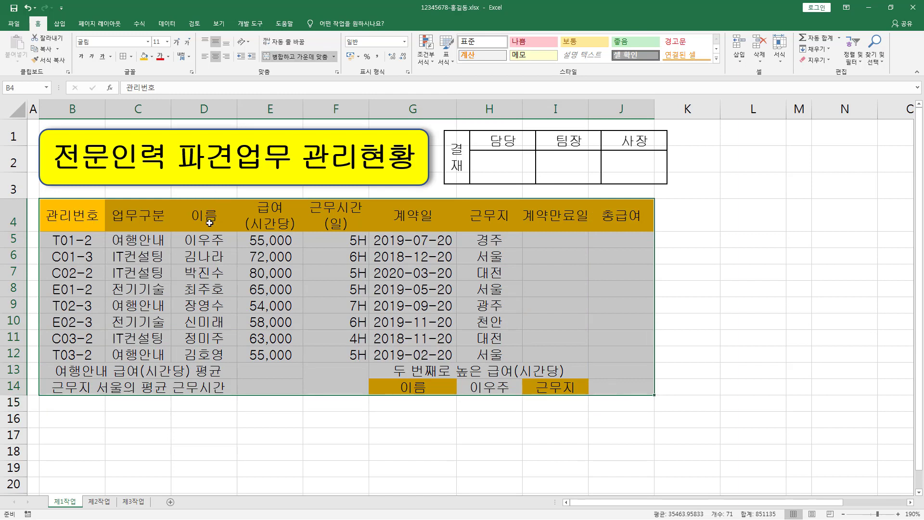
pyautogui.click(131, 56)
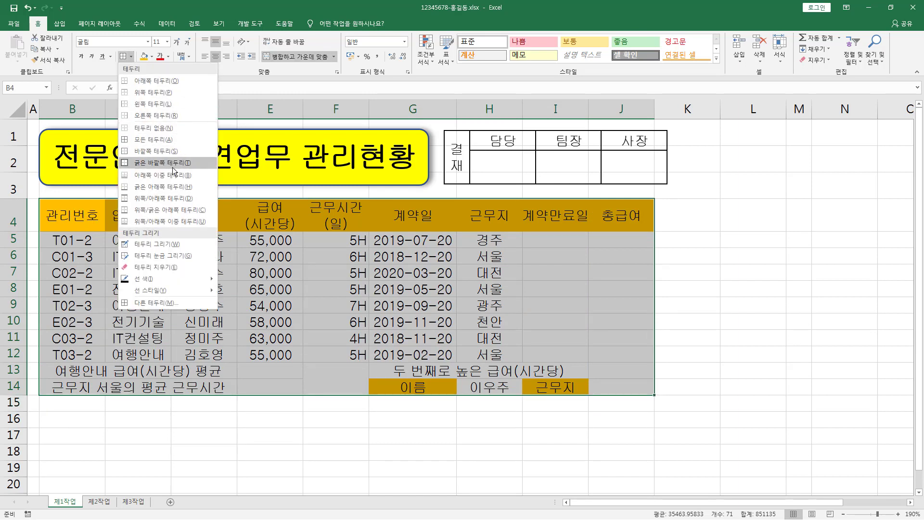
pyautogui.click(167, 141)
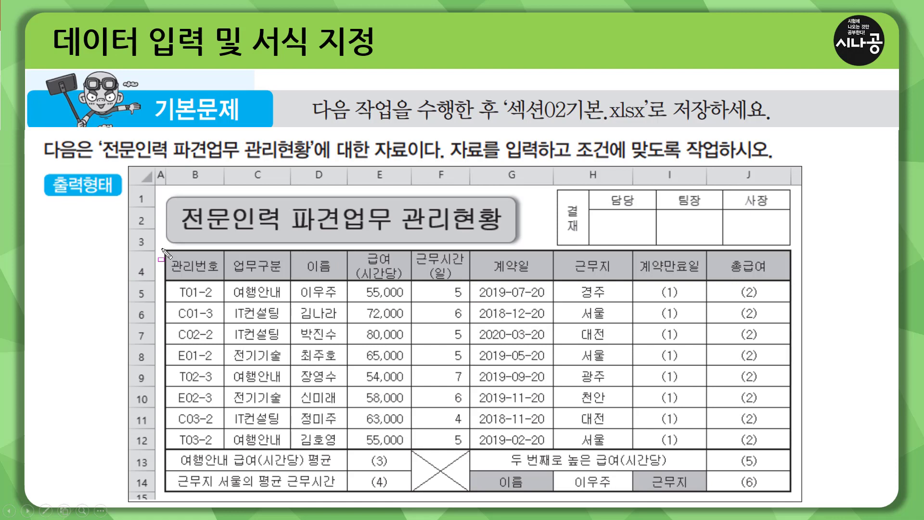
pyautogui.moveTo(163, 248)
pyautogui.mouseDown()
pyautogui.moveTo(174, 385)
pyautogui.moveTo(366, 495)
pyautogui.moveTo(797, 498)
pyautogui.mouseUp()
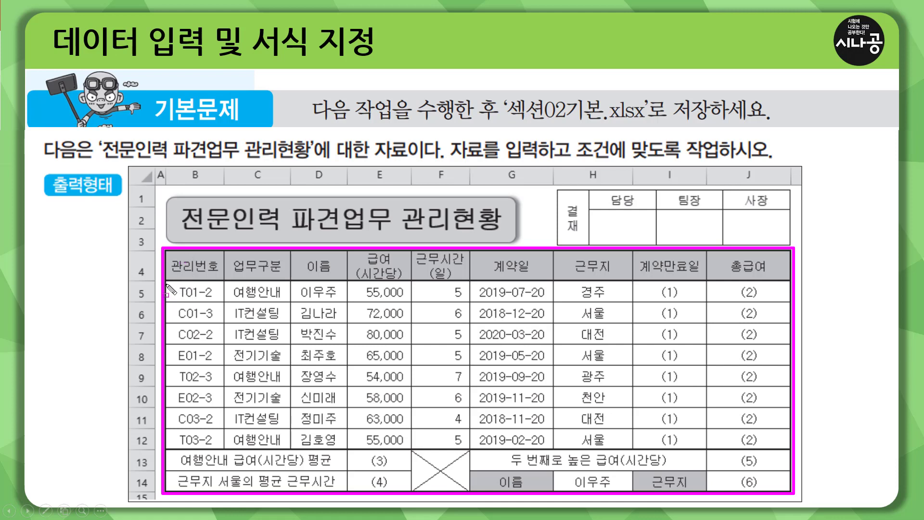
pyautogui.moveTo(168, 287); pyautogui.dragTo(791, 287)
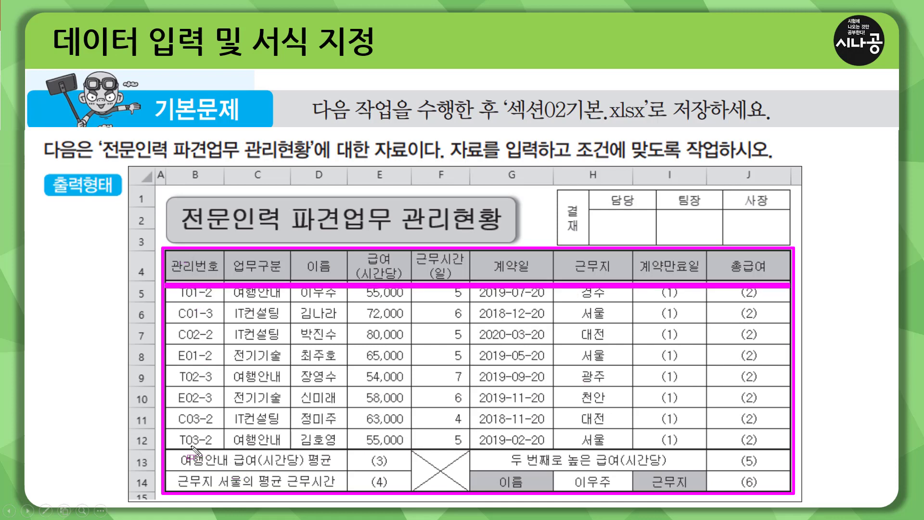
pyautogui.moveTo(167, 447)
pyautogui.mouseDown()
pyautogui.moveTo(767, 444)
pyautogui.moveTo(792, 454)
pyautogui.mouseUp()
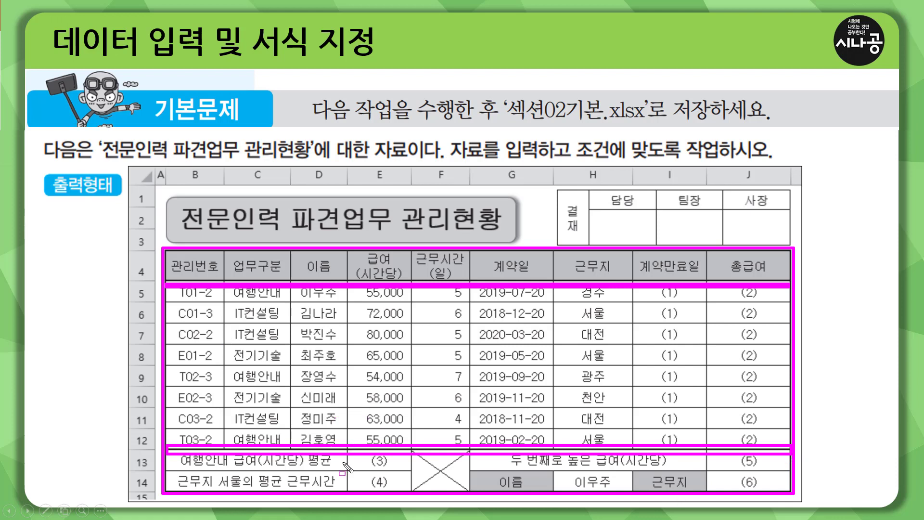
pyautogui.press('Escape')
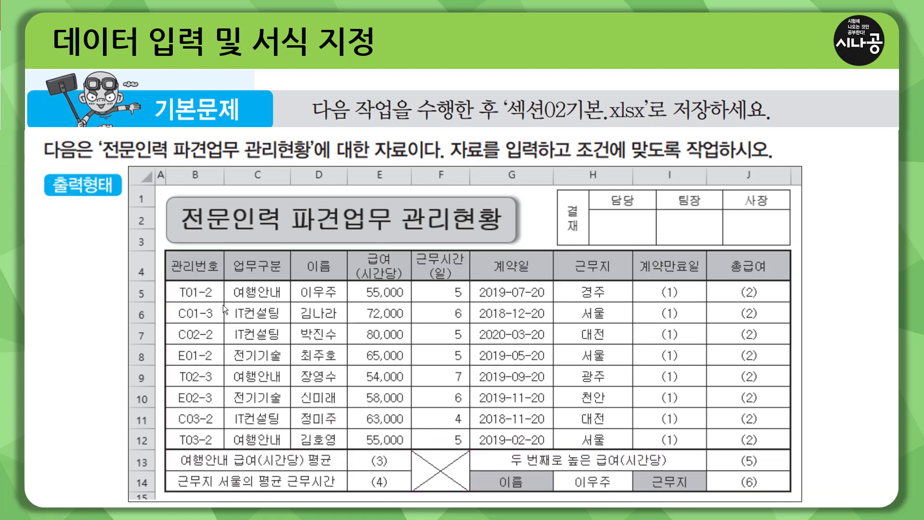
pyautogui.moveTo(172, 260); pyautogui.dragTo(784, 486)
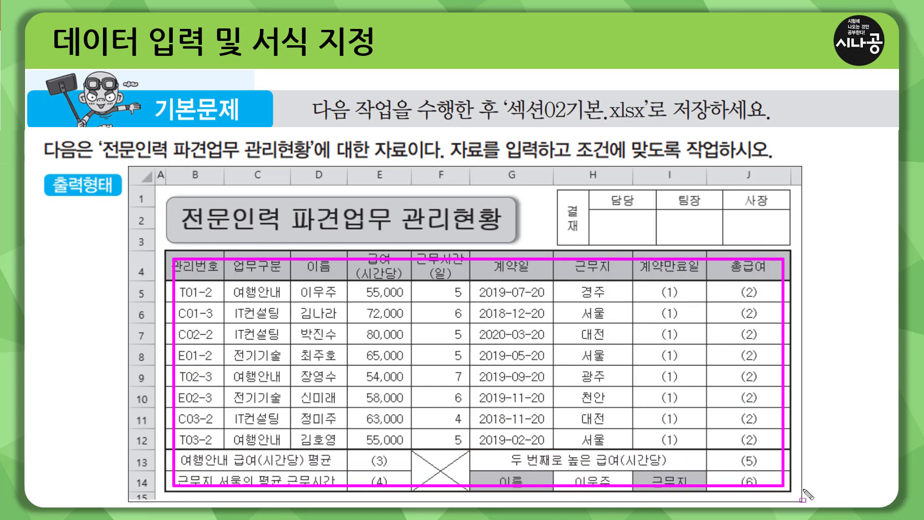
# Apply thick outside borders around the whole table B4:J14 and around the data rows B5:J12
pyautogui.moveTo(182, 290)
pyautogui.mouseDown()
pyautogui.moveTo(251, 386)
pyautogui.moveTo(774, 445)
pyautogui.mouseUp()
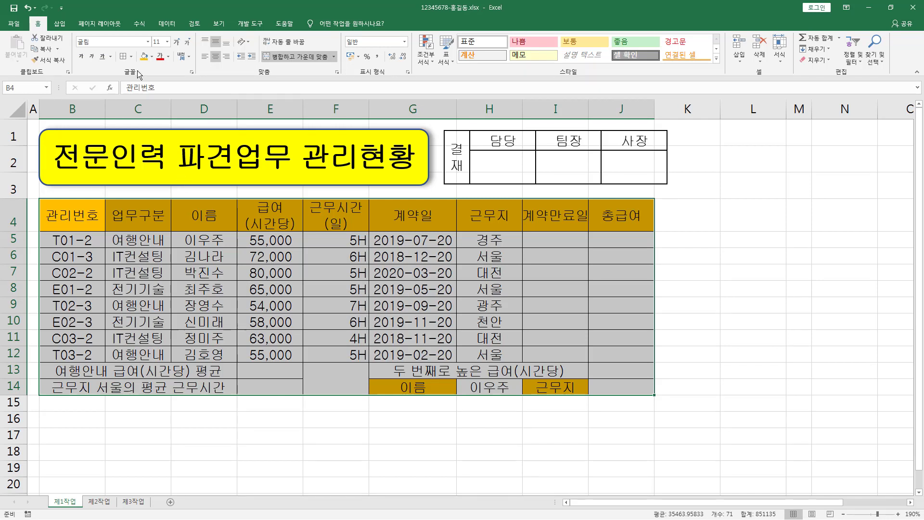
pyautogui.click(131, 57)
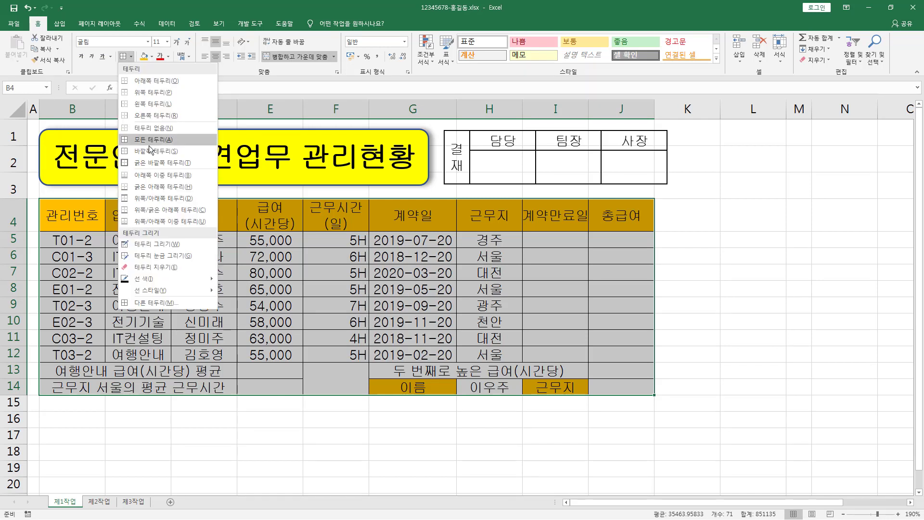
pyautogui.click(166, 163)
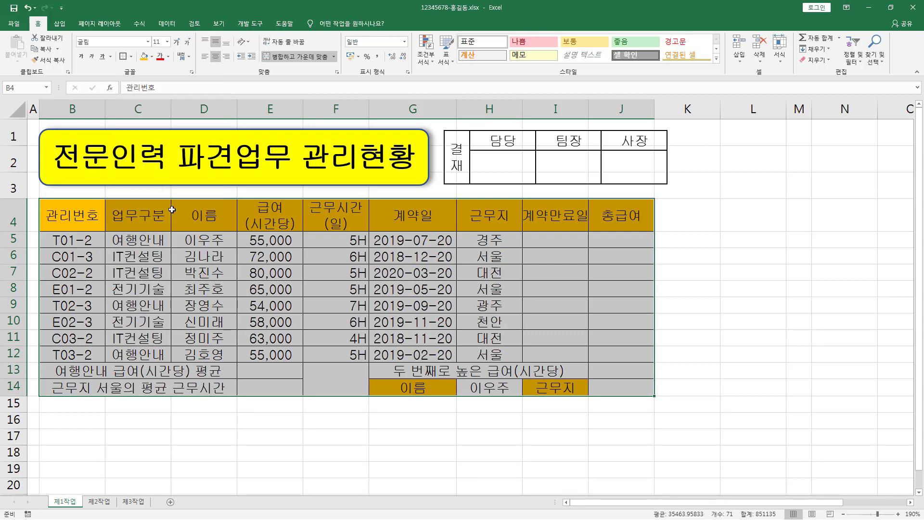
pyautogui.moveTo(73, 239); pyautogui.dragTo(603, 352)
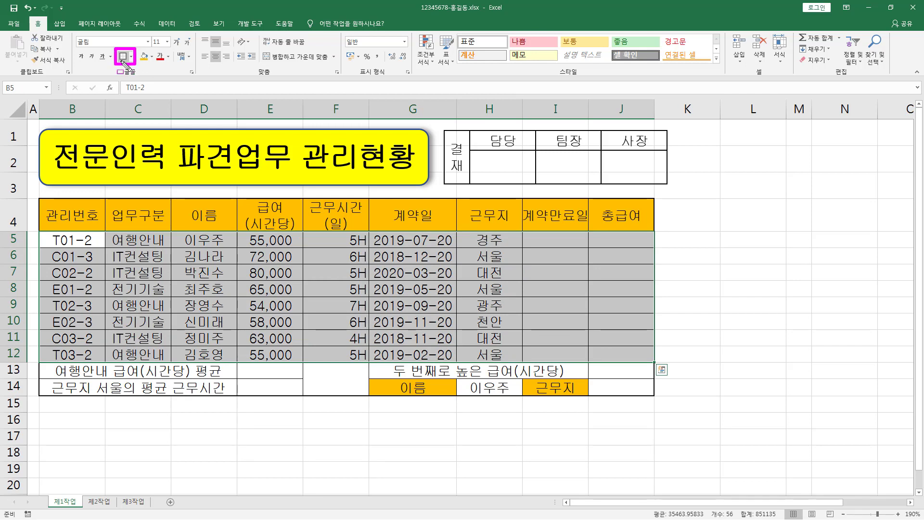
pyautogui.click(123, 57)
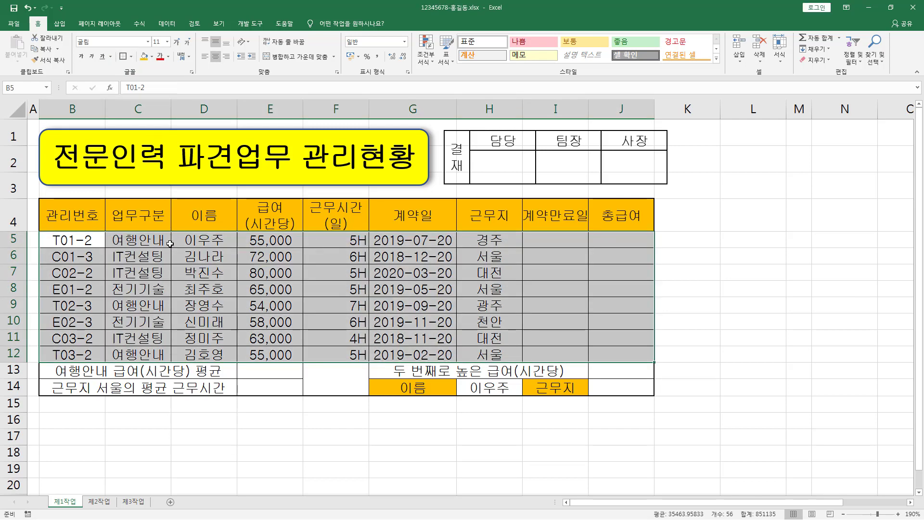
# Add both diagonal borders to the merged cell F13:F14 so they form an X
pyautogui.click(342, 383)
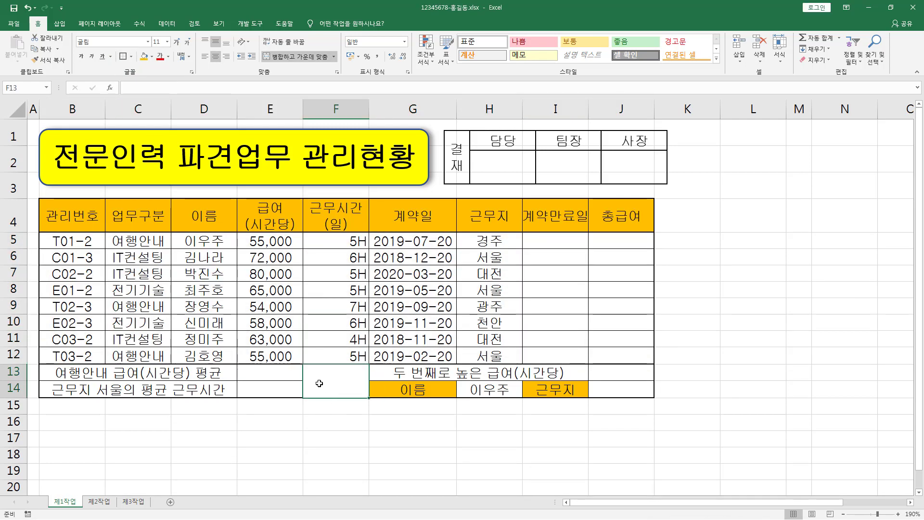
pyautogui.moveTo(315, 370); pyautogui.dragTo(360, 399)
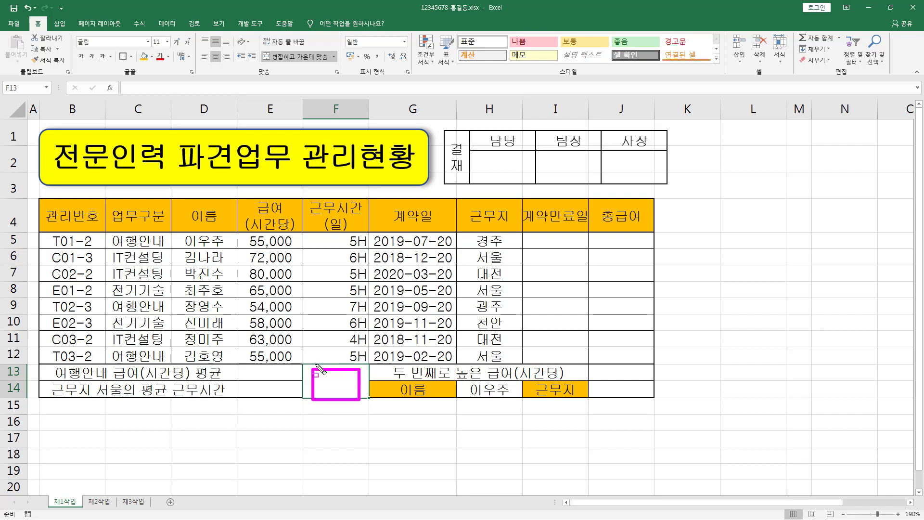
pyautogui.press('Escape')
pyautogui.click(336, 378)
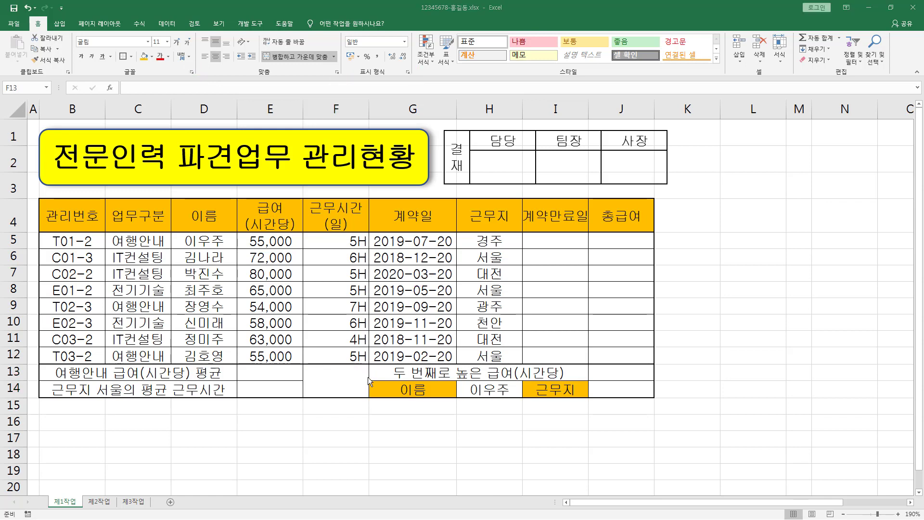
pyautogui.click(332, 379)
pyautogui.hotkey('ctrl', '1')
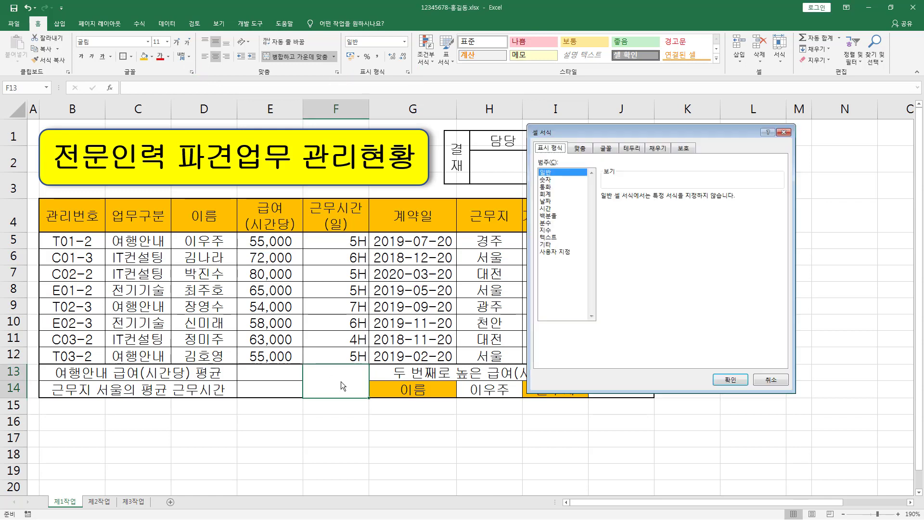
pyautogui.click(637, 151)
pyautogui.moveTo(634, 134); pyautogui.dragTo(466, 156)
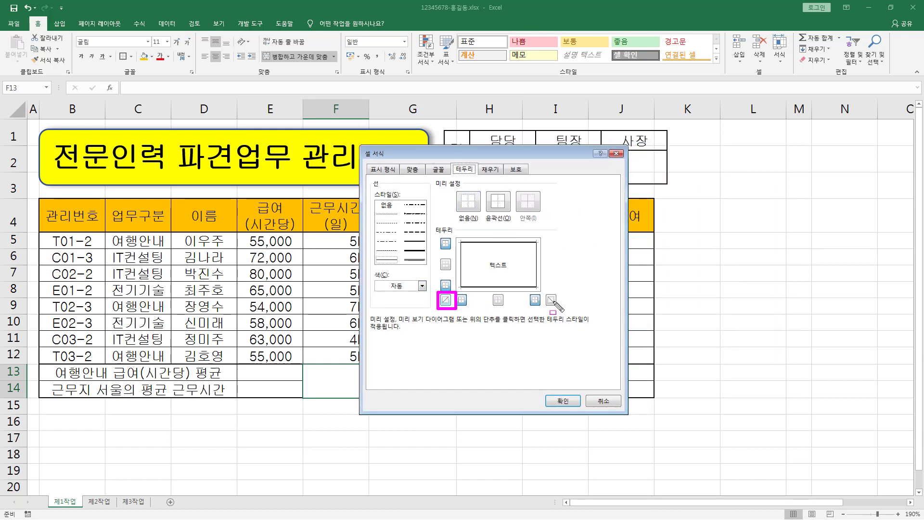
pyautogui.click(445, 300)
pyautogui.click(551, 300)
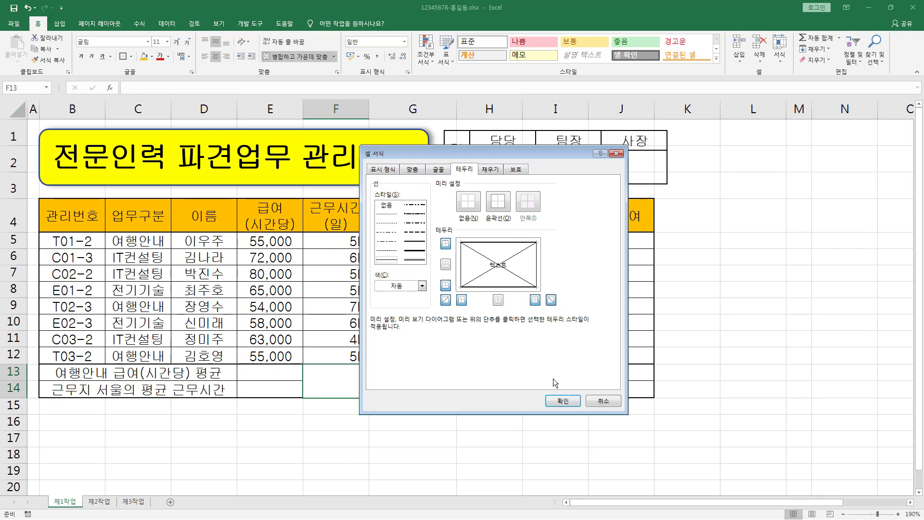
pyautogui.click(568, 401)
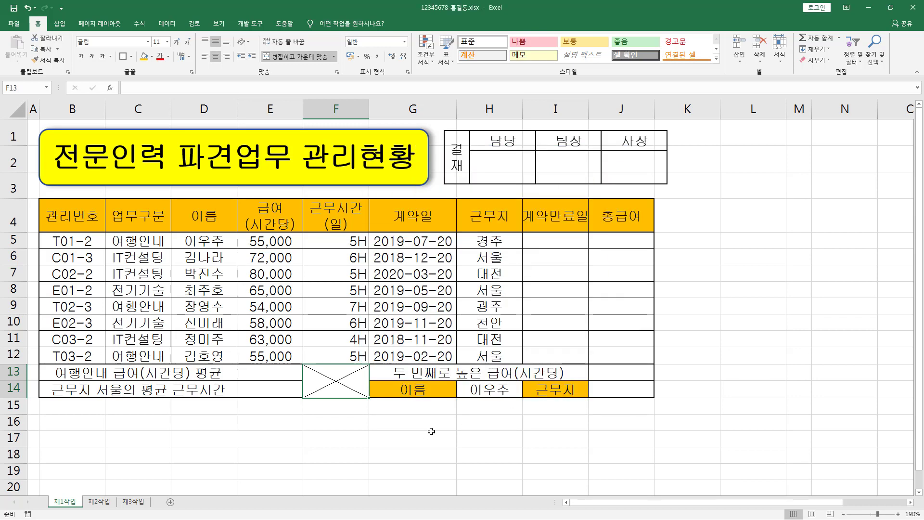
pyautogui.click(13, 188)
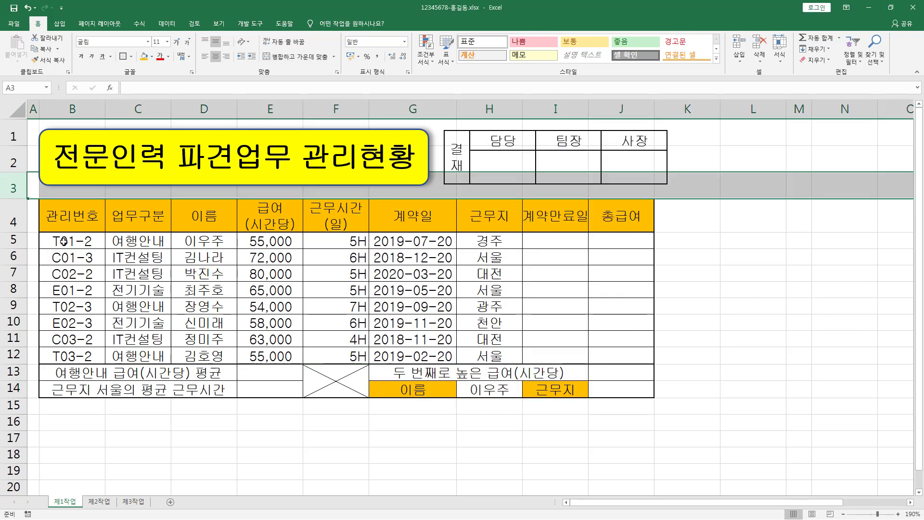
pyautogui.moveTo(64, 241); pyautogui.dragTo(413, 356)
pyautogui.moveTo(50, 216); pyautogui.dragTo(665, 220)
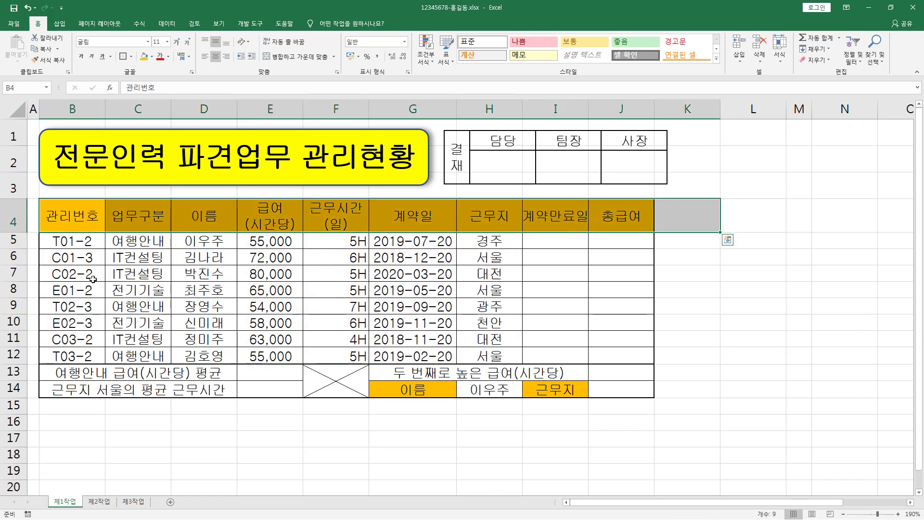
pyautogui.moveTo(82, 240); pyautogui.dragTo(511, 358)
pyautogui.moveTo(631, 399); pyautogui.dragTo(631, 390)
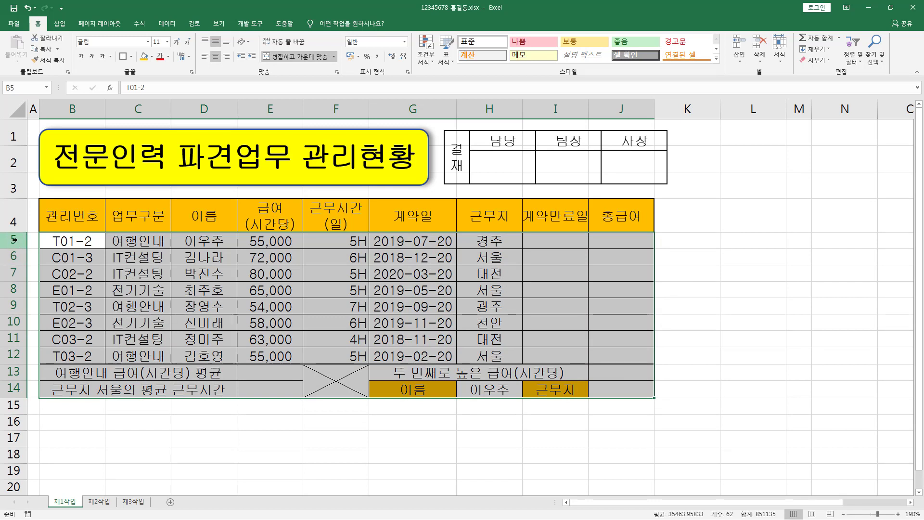
# Set the row height of rows 5 to 14 to 20
pyautogui.moveTo(5, 232)
pyautogui.mouseDown()
pyautogui.moveTo(23, 296)
pyautogui.moveTo(23, 403)
pyautogui.moveTo(24, 391)
pyautogui.mouseUp()
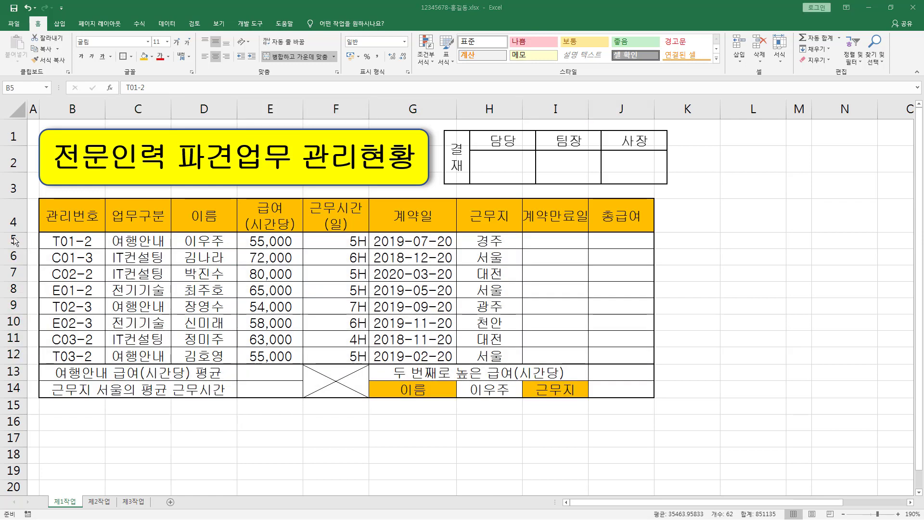
pyautogui.moveTo(14, 241); pyautogui.dragTo(15, 390)
pyautogui.rightClick(14, 240)
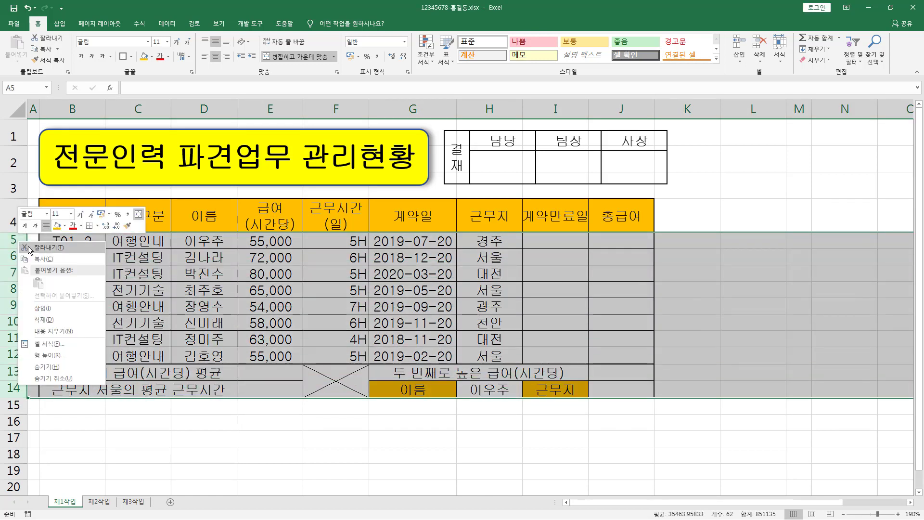
pyautogui.click(59, 355)
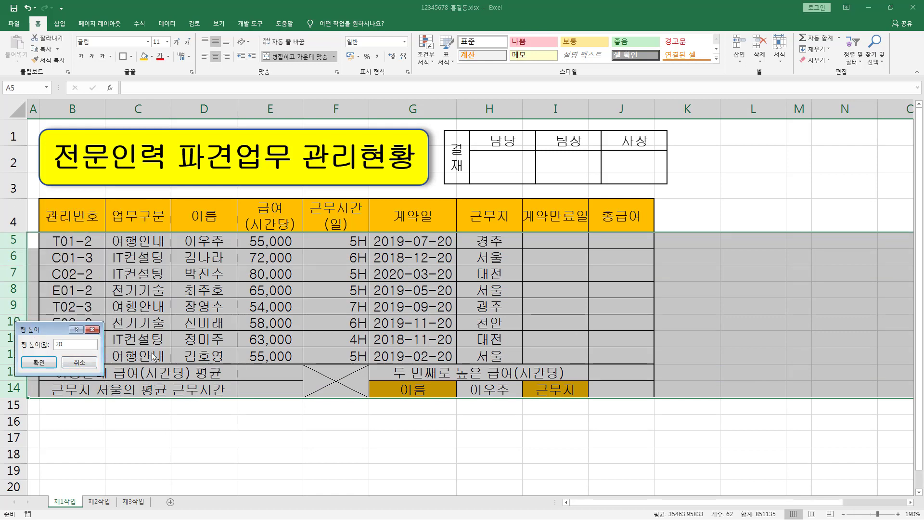
pyautogui.press('Return')
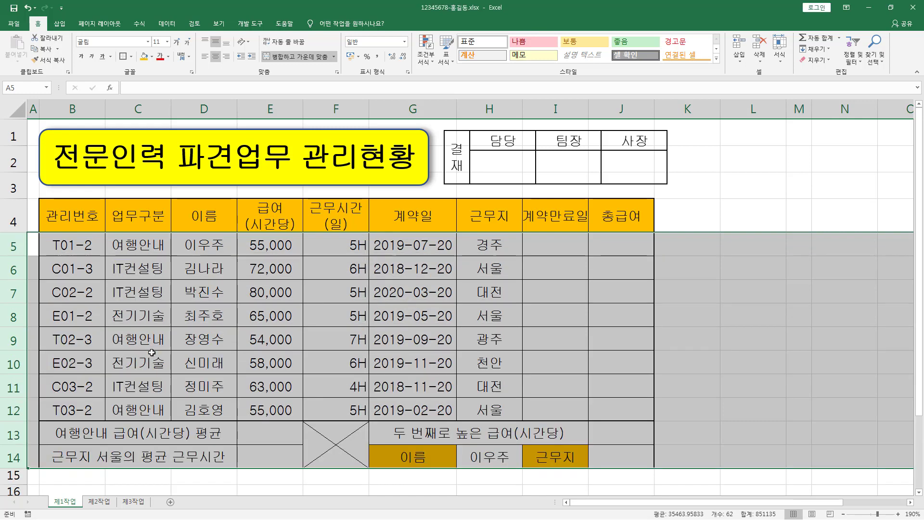
pyautogui.click(225, 294)
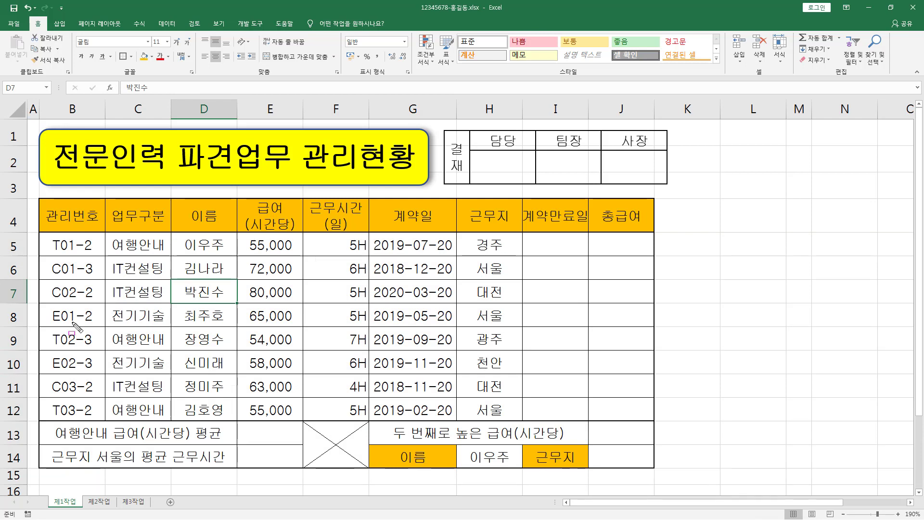
pyautogui.moveTo(7, 243)
pyautogui.mouseDown()
pyautogui.moveTo(25, 477)
pyautogui.moveTo(25, 465)
pyautogui.mouseUp()
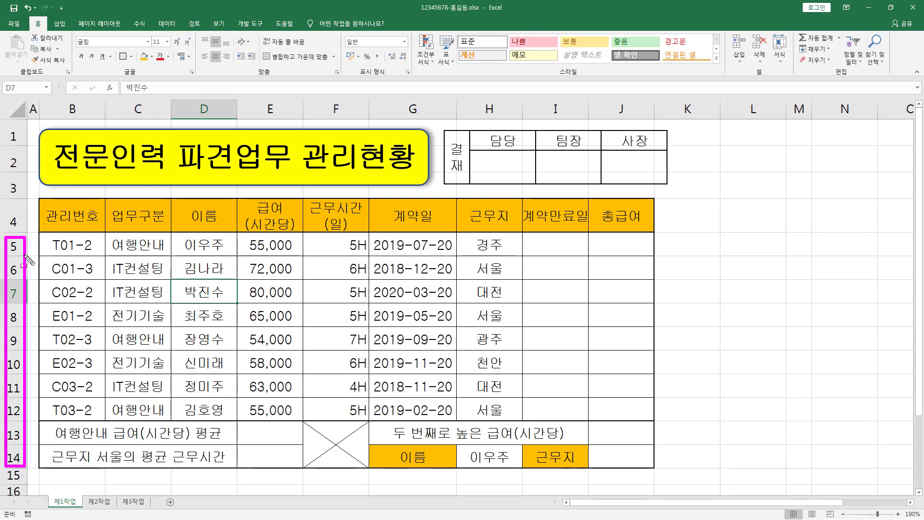
pyautogui.moveTo(5, 134); pyautogui.dragTo(24, 202)
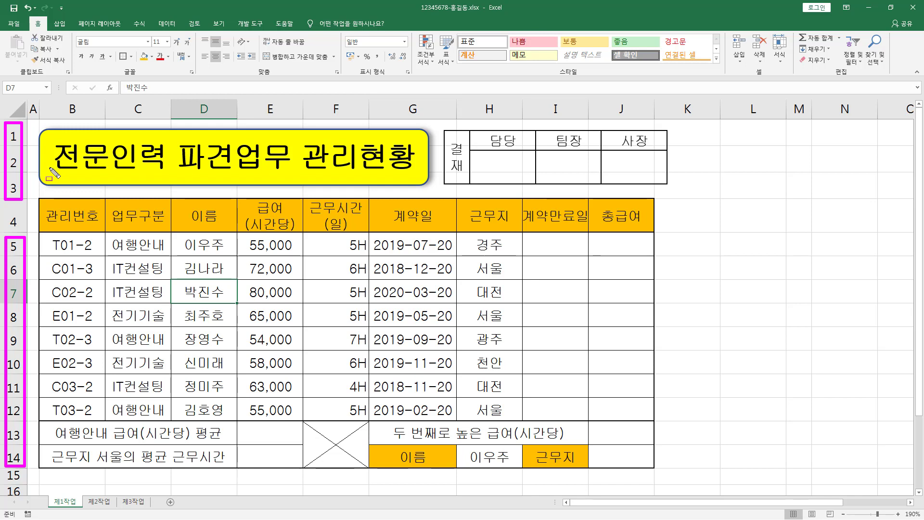
pyautogui.click(540, 245)
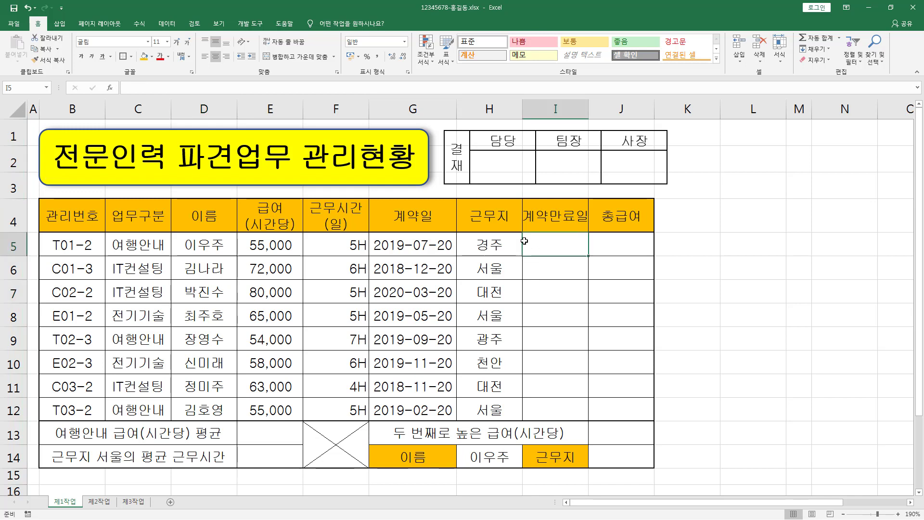
pyautogui.moveTo(550, 245); pyautogui.dragTo(604, 452)
pyautogui.moveTo(247, 433); pyautogui.dragTo(255, 455)
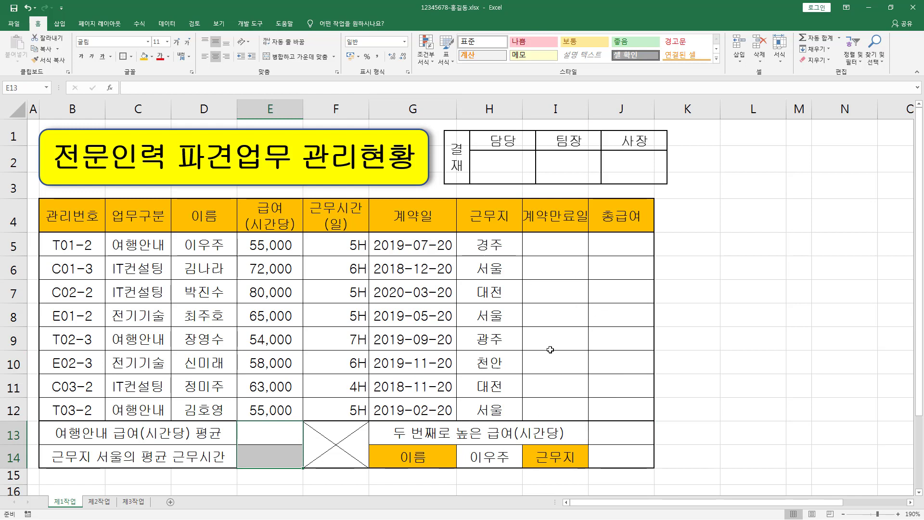